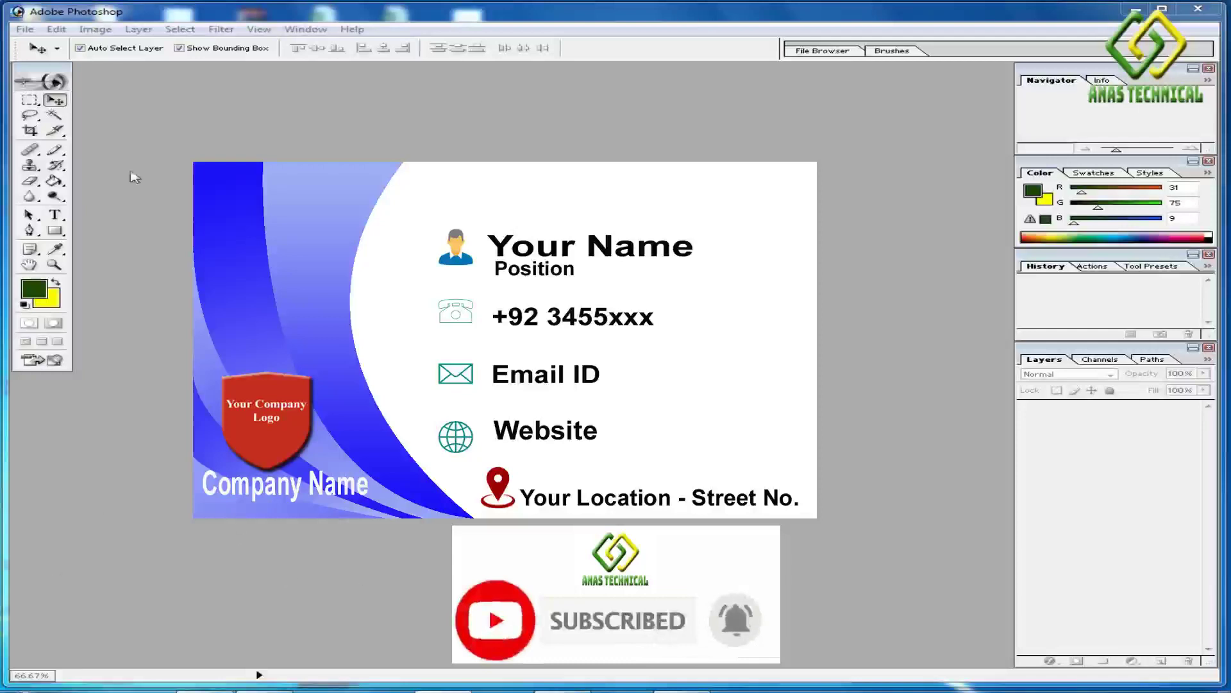
Create a new white RGB document 3.5 inches wide and 2 inches high at a resolution of 300 pixels/inch.
{"action": "left_click", "coordinate": [24, 29]}
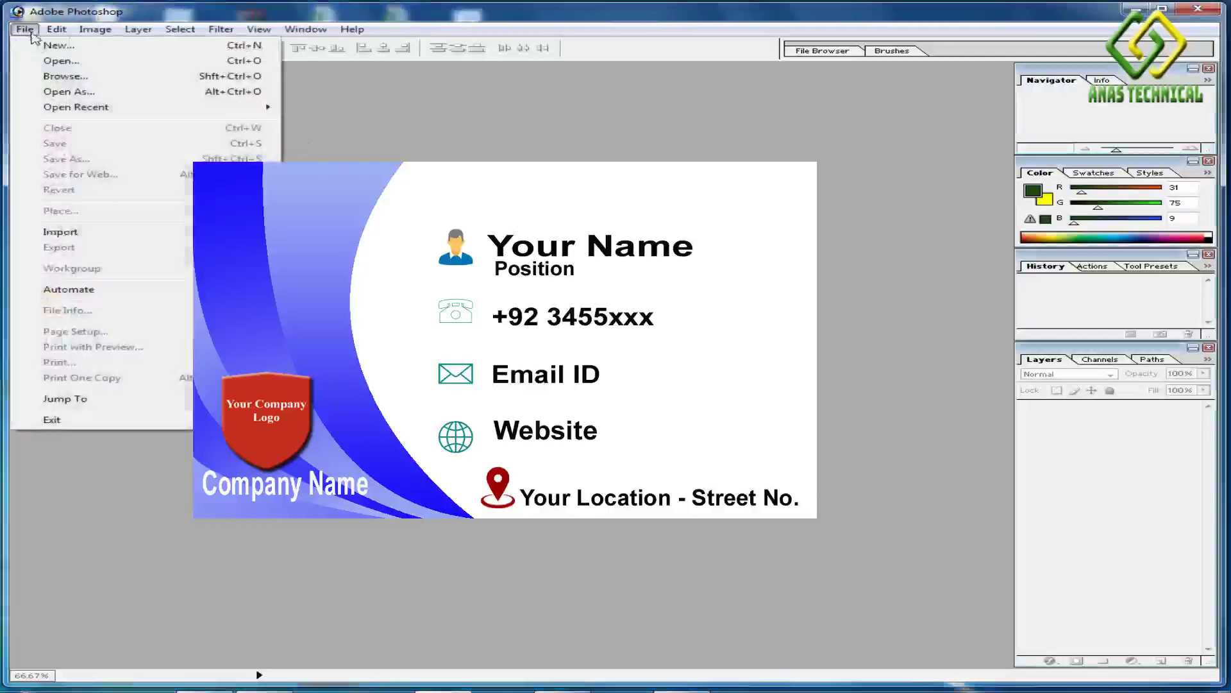
{"action": "left_click", "coordinate": [48, 46]}
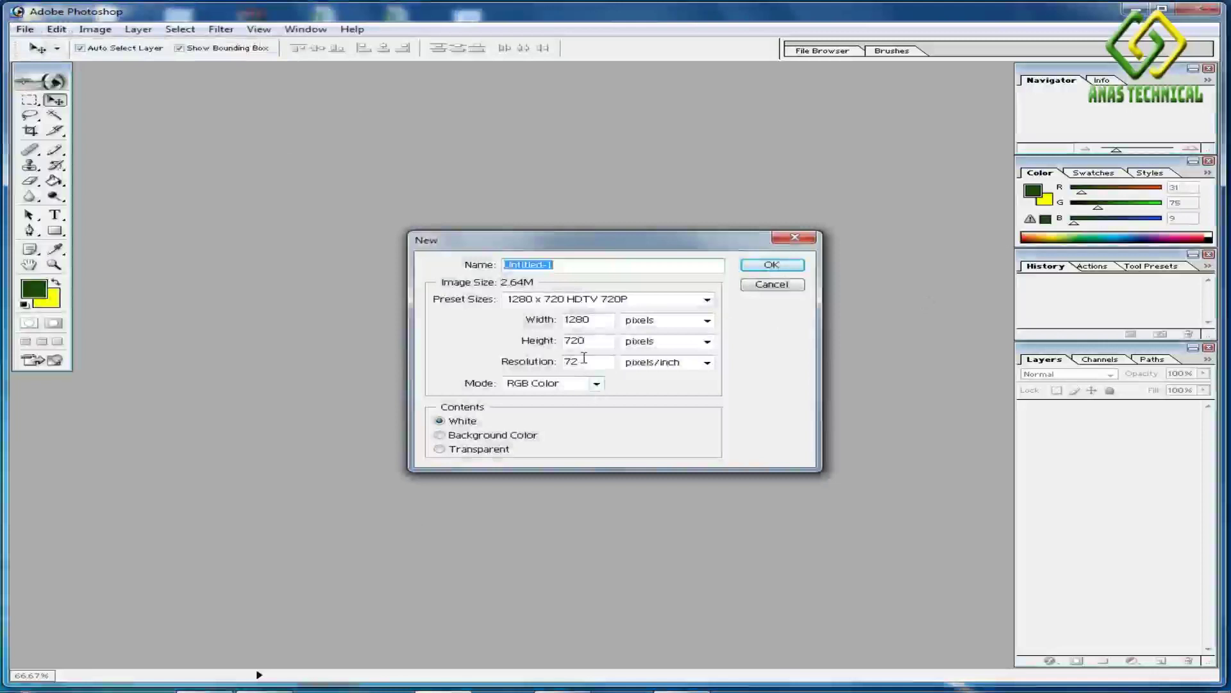
{"action": "left_click", "coordinate": [707, 321]}
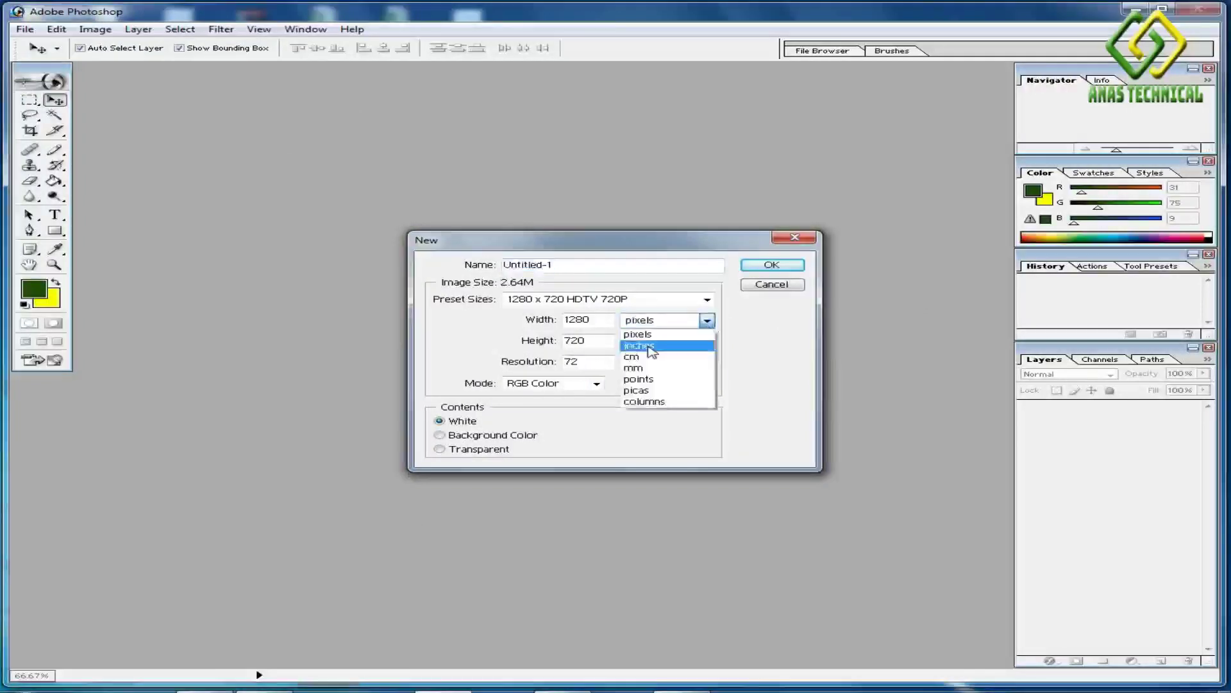
{"action": "left_click", "coordinate": [650, 346]}
{"action": "left_click", "coordinate": [707, 341]}
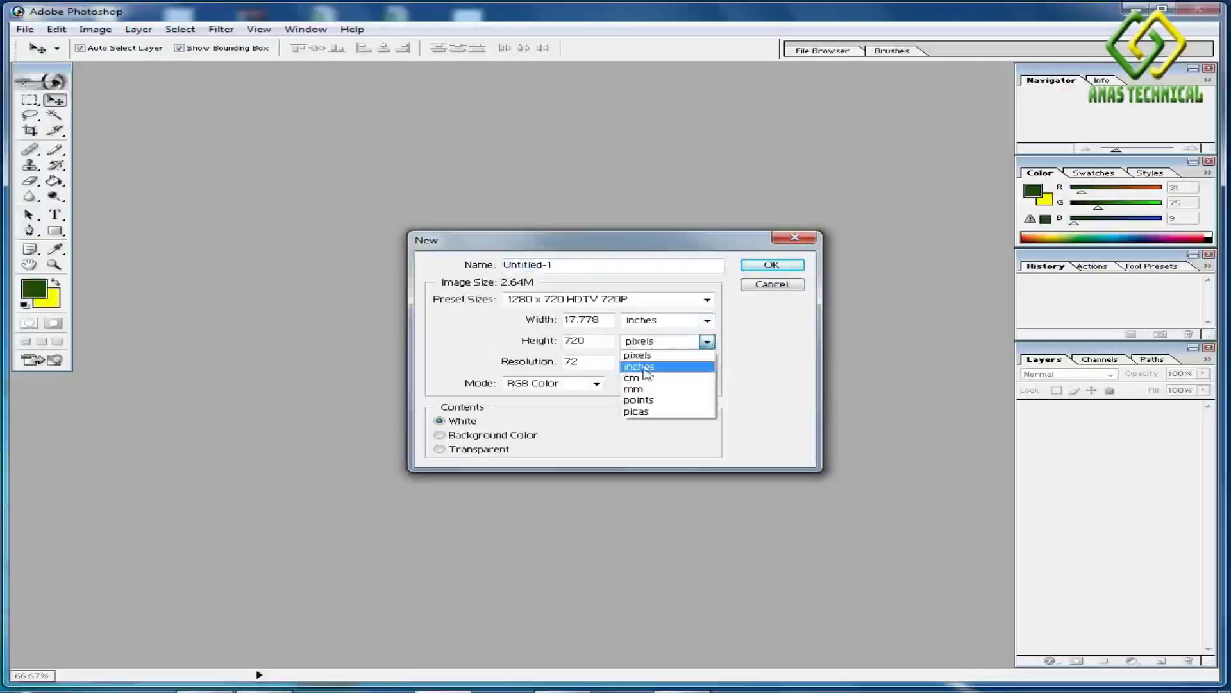
{"action": "left_click", "coordinate": [648, 366]}
{"action": "left_click_drag", "start_coordinate": [598, 319], "coordinate": [561, 319]}
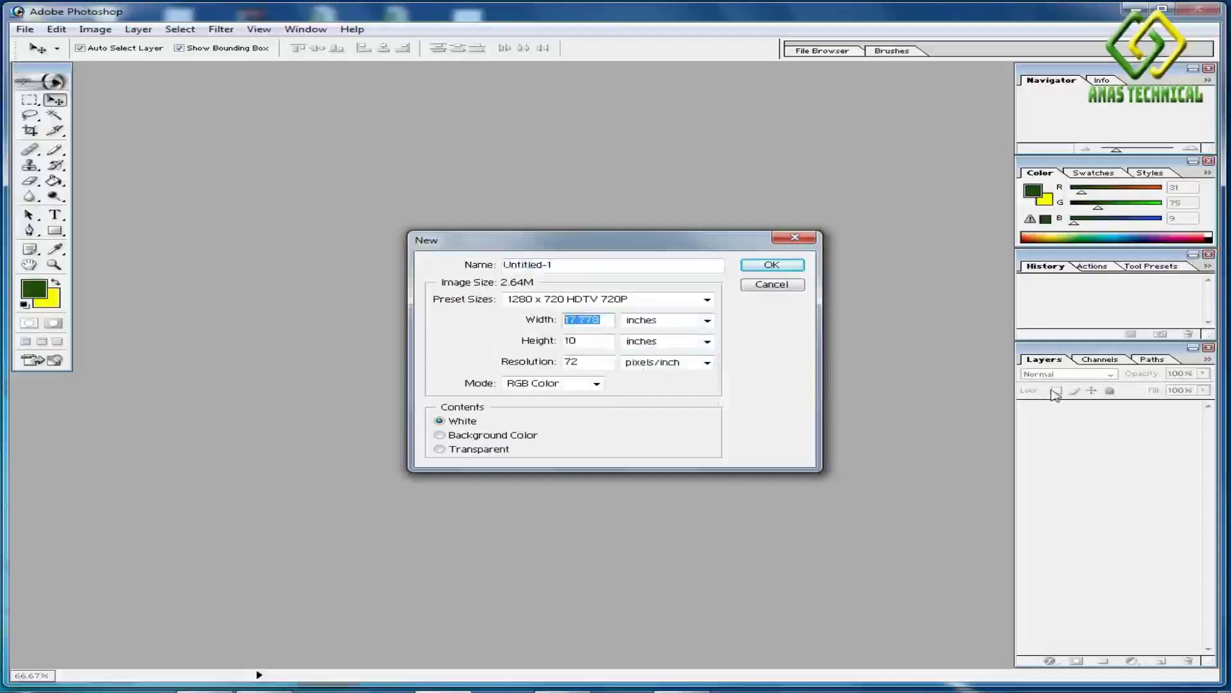
{"action": "type", "text": "3.5"}
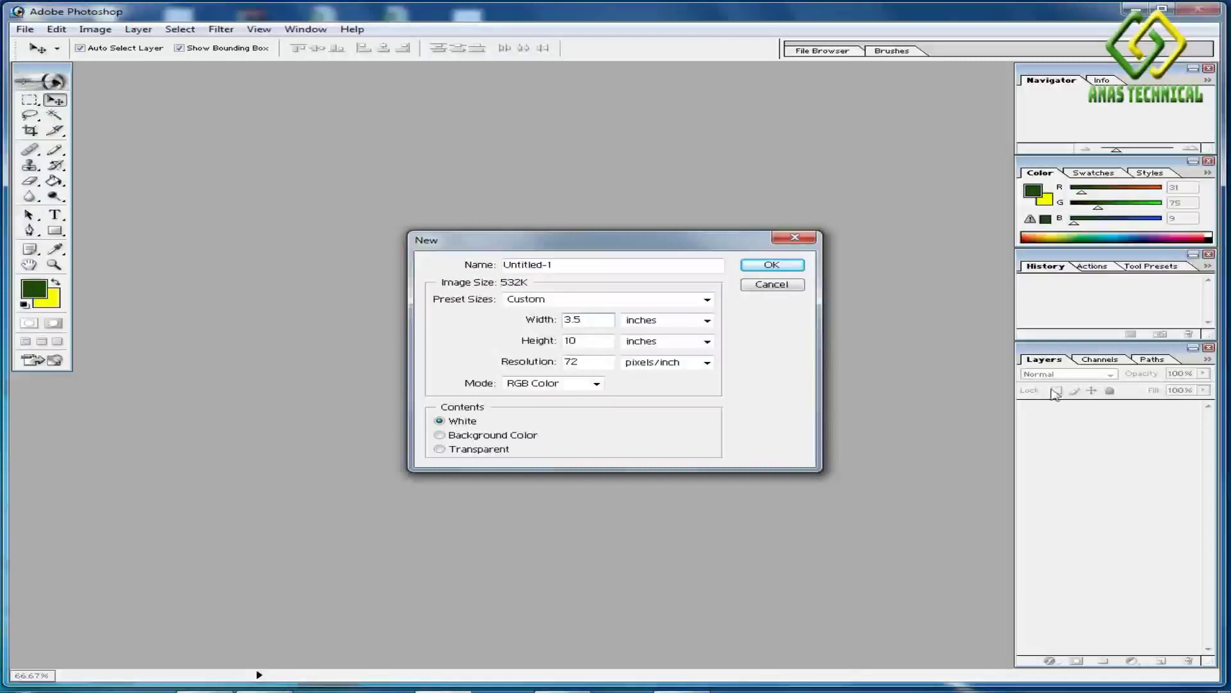
{"action": "left_click_drag", "start_coordinate": [585, 341], "coordinate": [539, 364]}
{"action": "type", "text": "2"}
{"action": "type", "text": "300"}
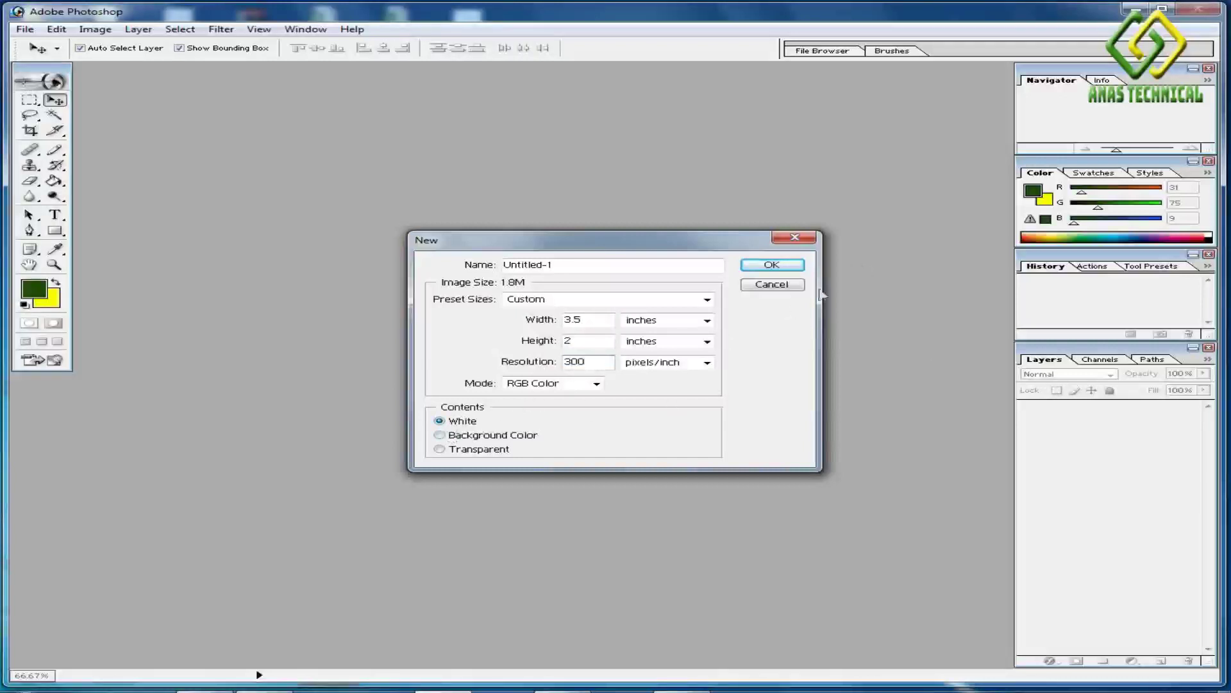
{"action": "left_click", "coordinate": [773, 265]}
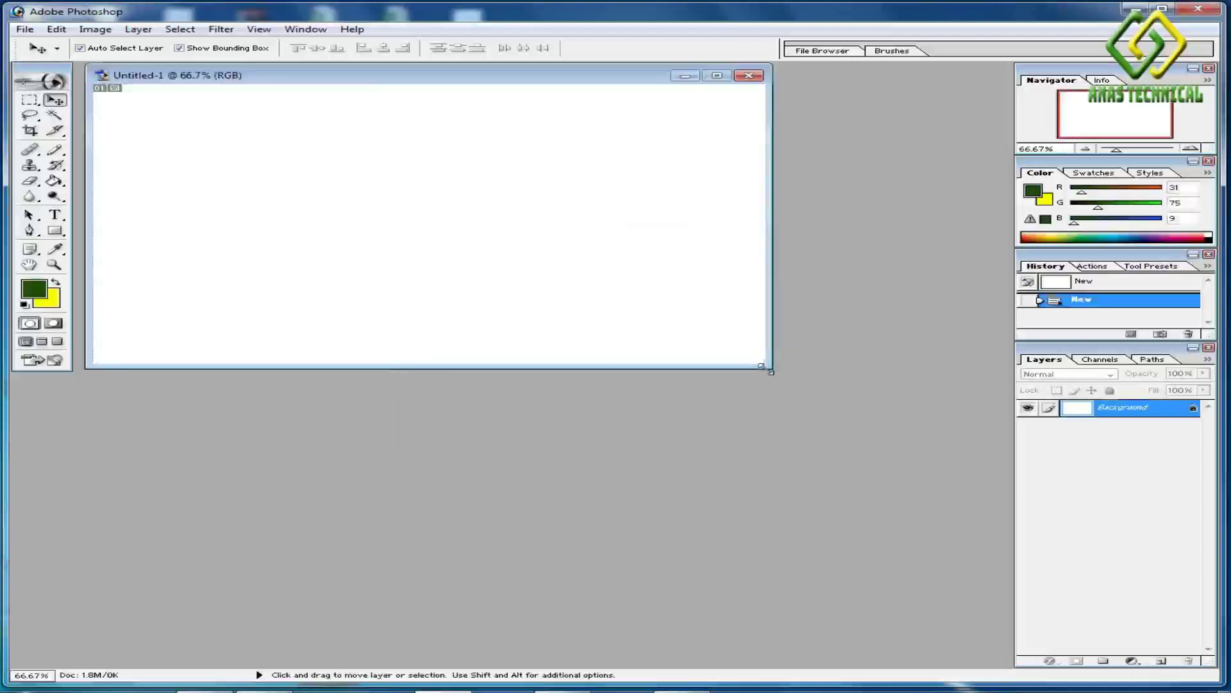
Enlarge the document window around the canvas, show the rulers and check that their unit is millimeters.
{"action": "left_click_drag", "start_coordinate": [769, 365], "coordinate": [930, 617]}
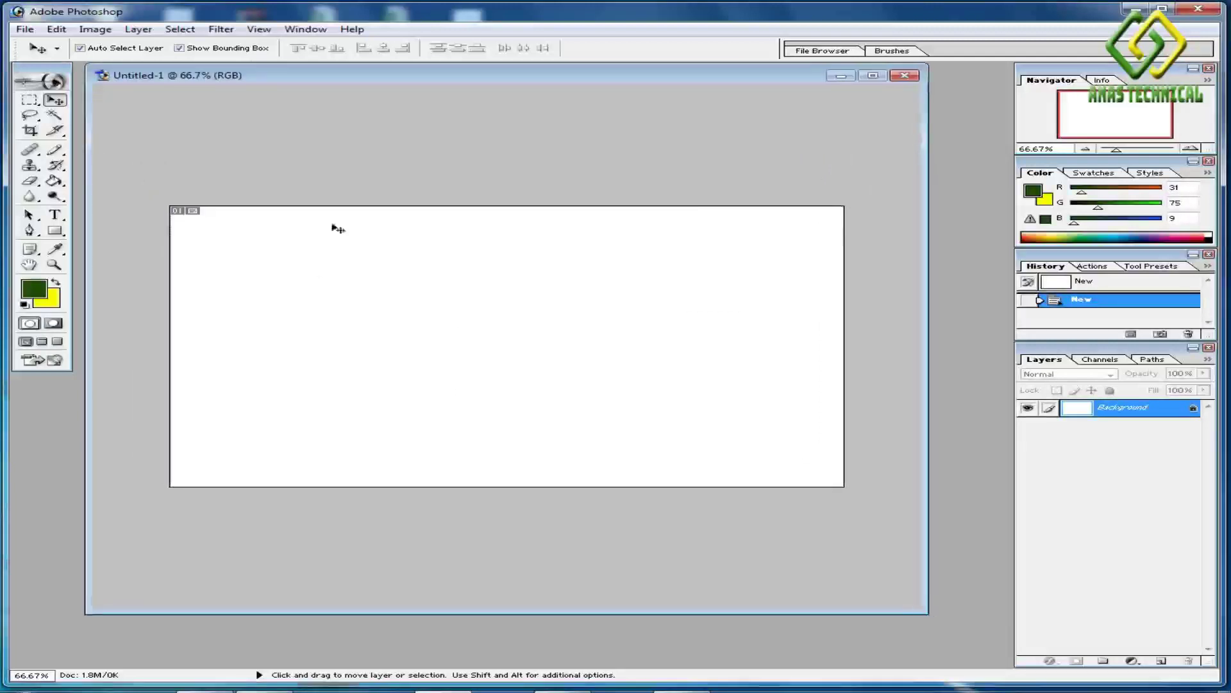
{"action": "left_click", "coordinate": [260, 30]}
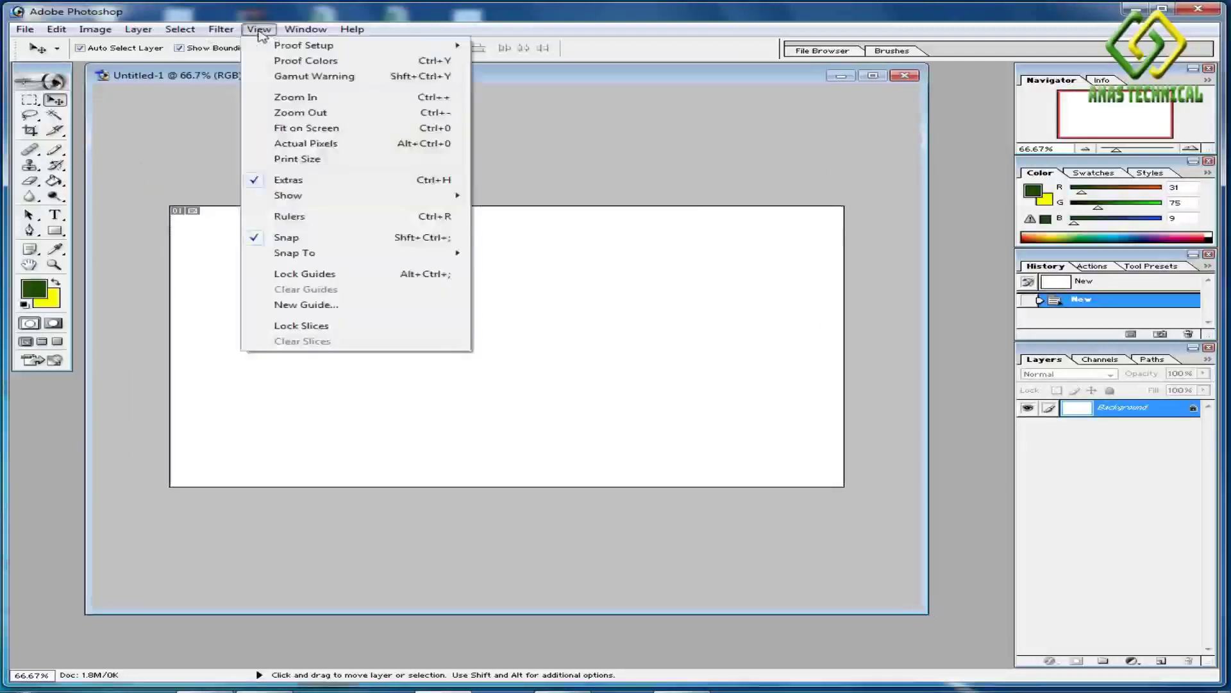
{"action": "left_click", "coordinate": [288, 219]}
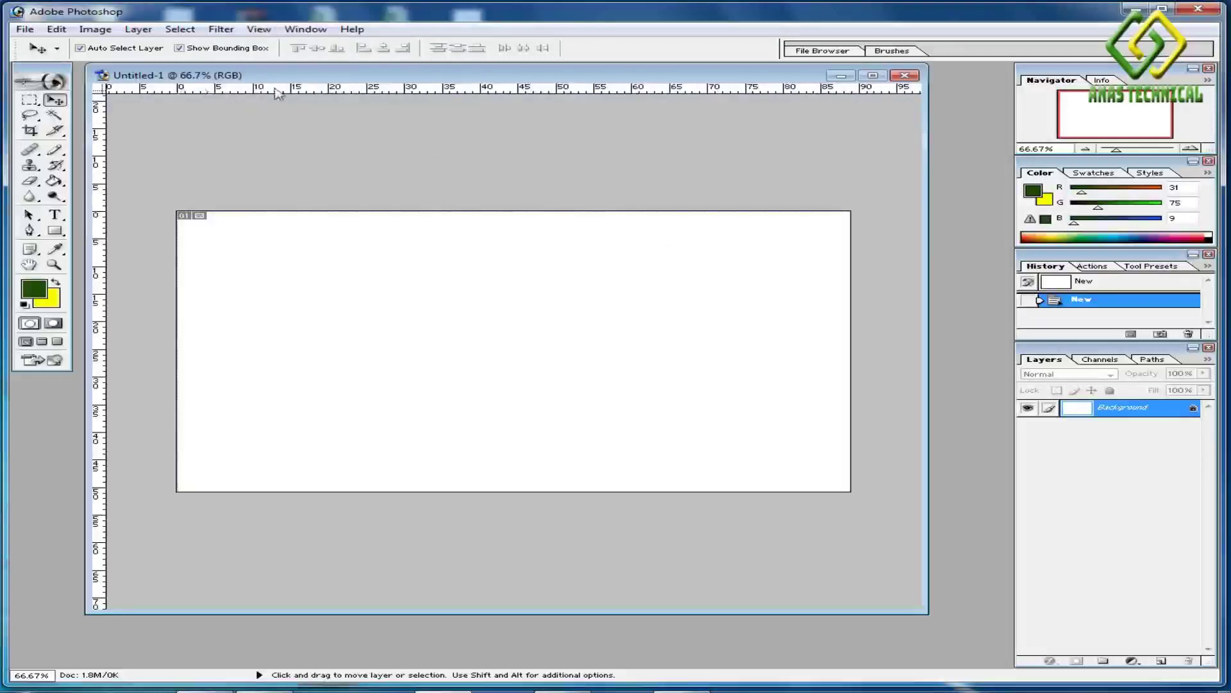
{"action": "right_click", "coordinate": [442, 88]}
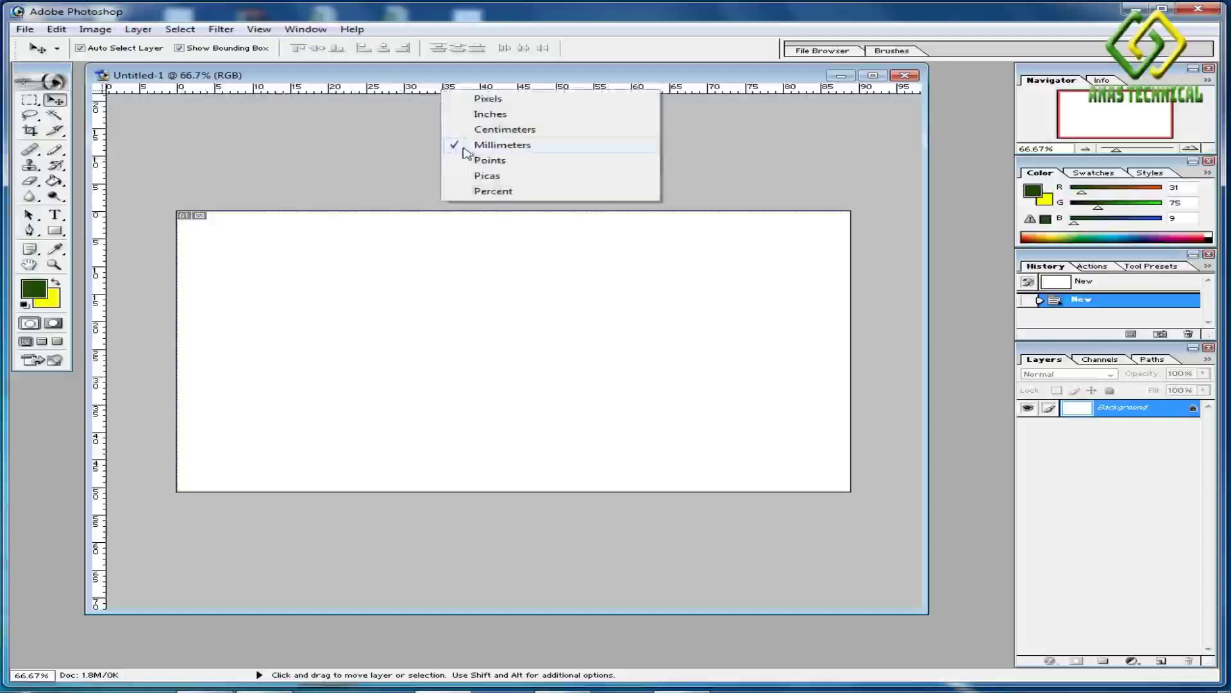
{"action": "left_click", "coordinate": [493, 289]}
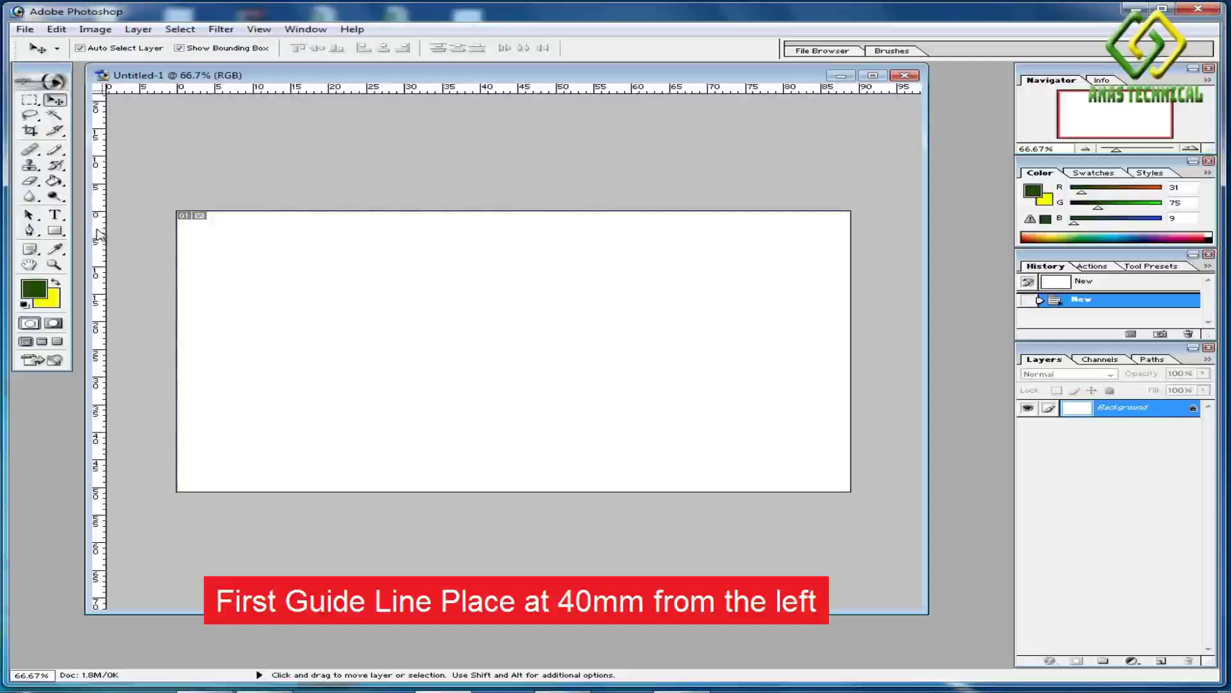
Place three vertical guides at 40 mm, 30 mm and 10 mm from the canvas's left edge.
{"action": "left_click_drag", "start_coordinate": [97, 234], "coordinate": [480, 240]}
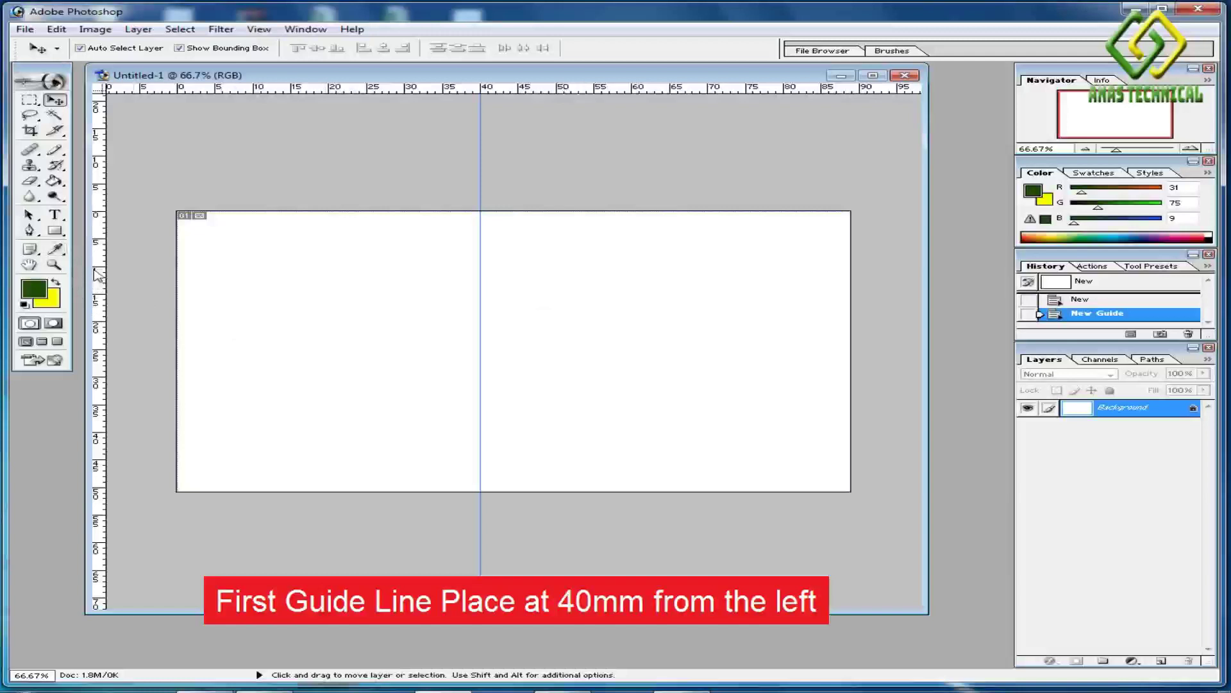
{"action": "left_click_drag", "start_coordinate": [98, 274], "coordinate": [403, 270]}
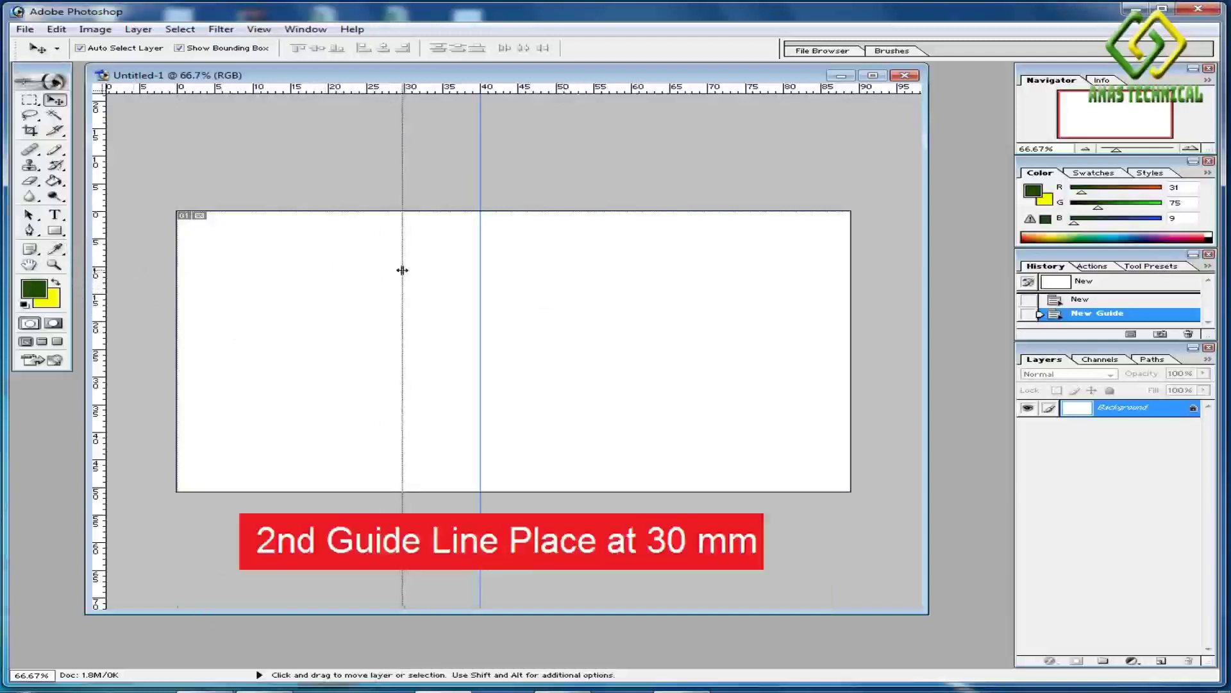
{"action": "left_click_drag", "start_coordinate": [402, 270], "coordinate": [404, 268]}
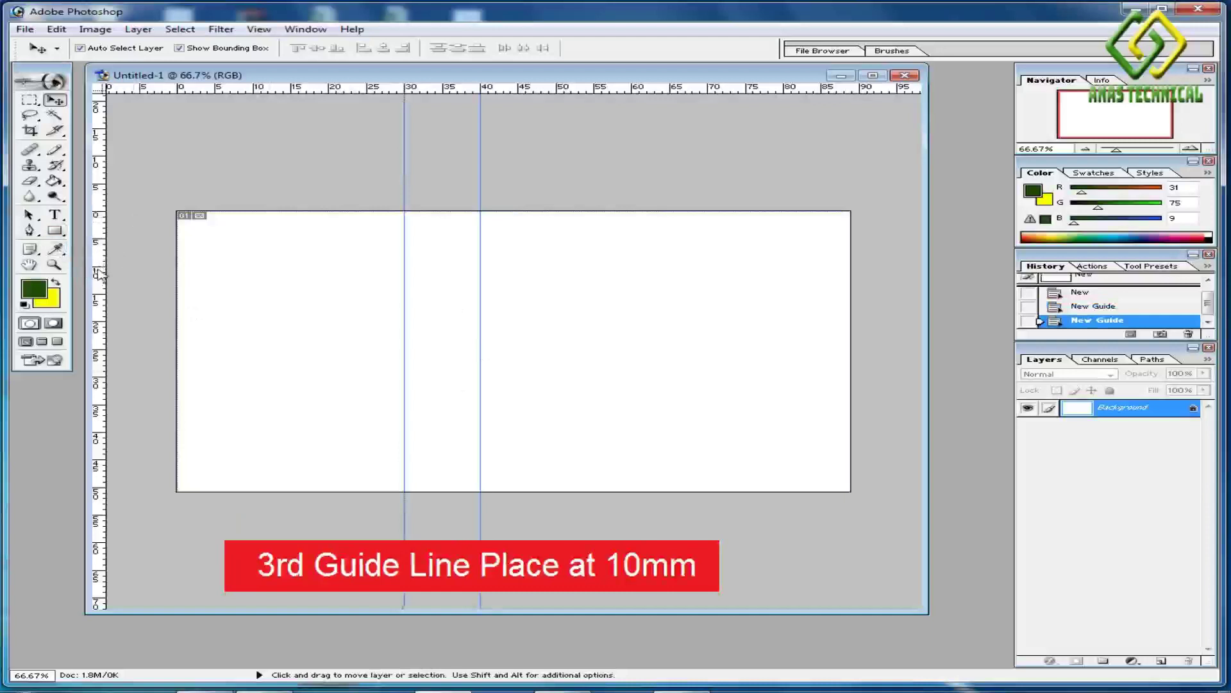
{"action": "left_click_drag", "start_coordinate": [100, 273], "coordinate": [253, 269]}
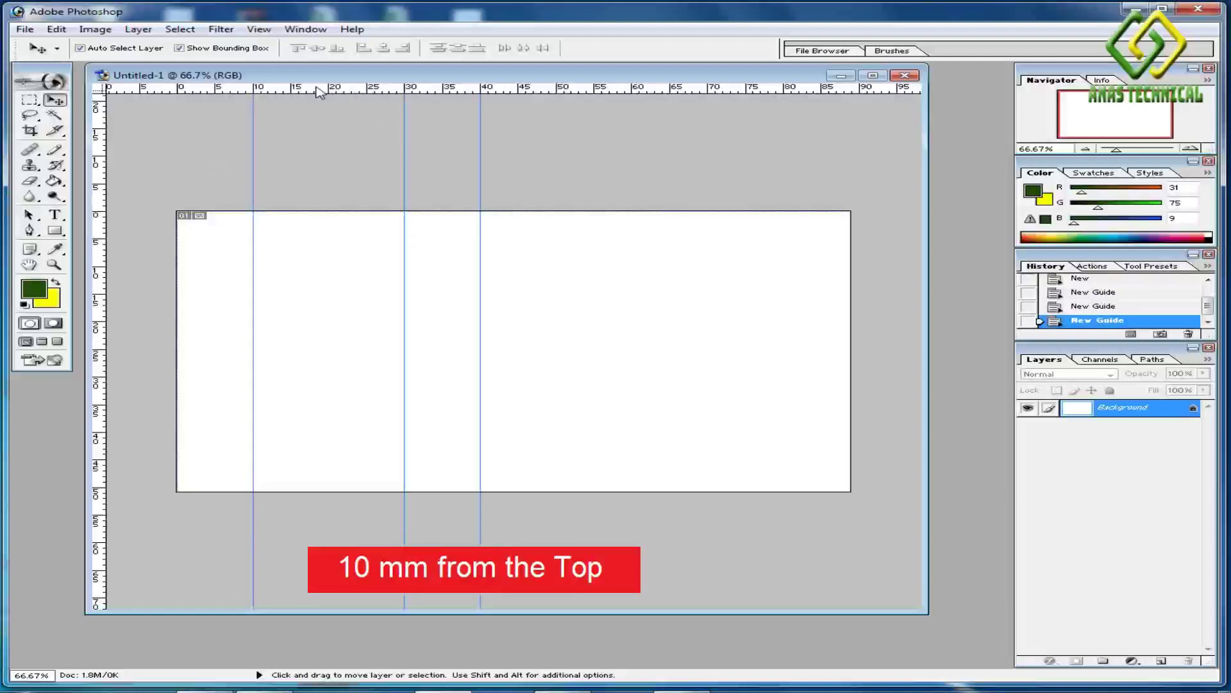
Place three horizontal guides at 10 mm, 30 mm and 42 mm from the canvas's top edge.
{"action": "left_click_drag", "start_coordinate": [317, 87], "coordinate": [345, 267]}
{"action": "left_click_drag", "start_coordinate": [350, 91], "coordinate": [424, 377]}
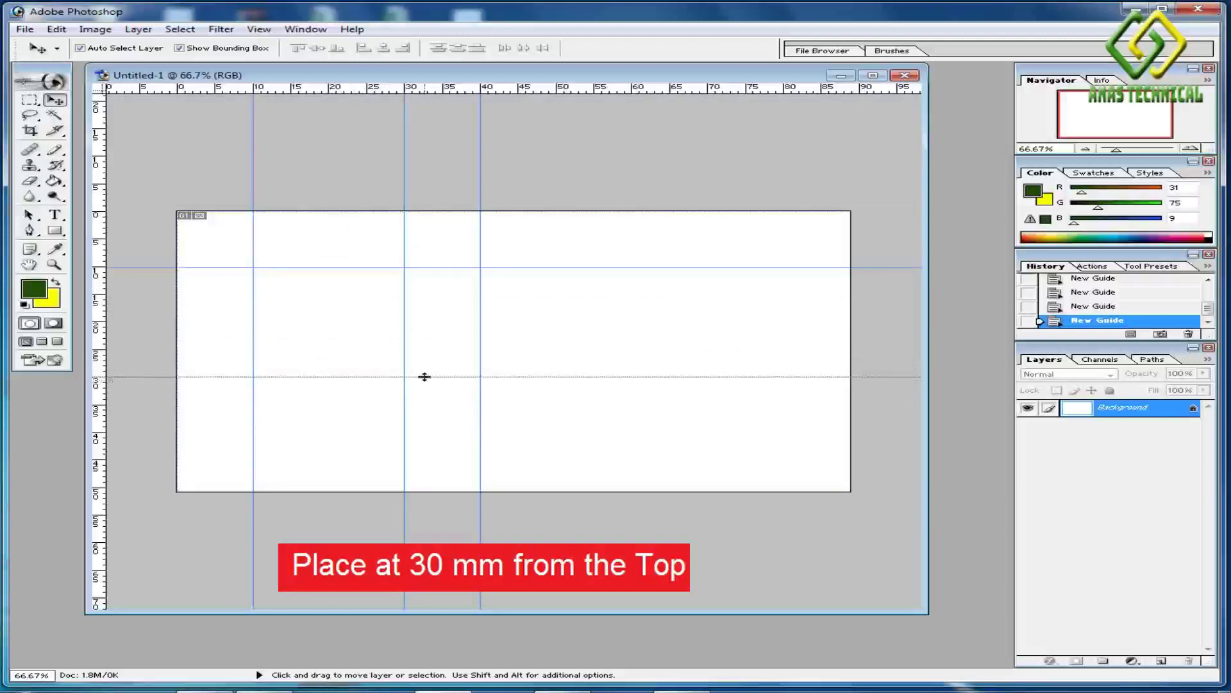
{"action": "left_click_drag", "start_coordinate": [425, 376], "coordinate": [425, 376]}
{"action": "left_click_drag", "start_coordinate": [400, 93], "coordinate": [422, 415]}
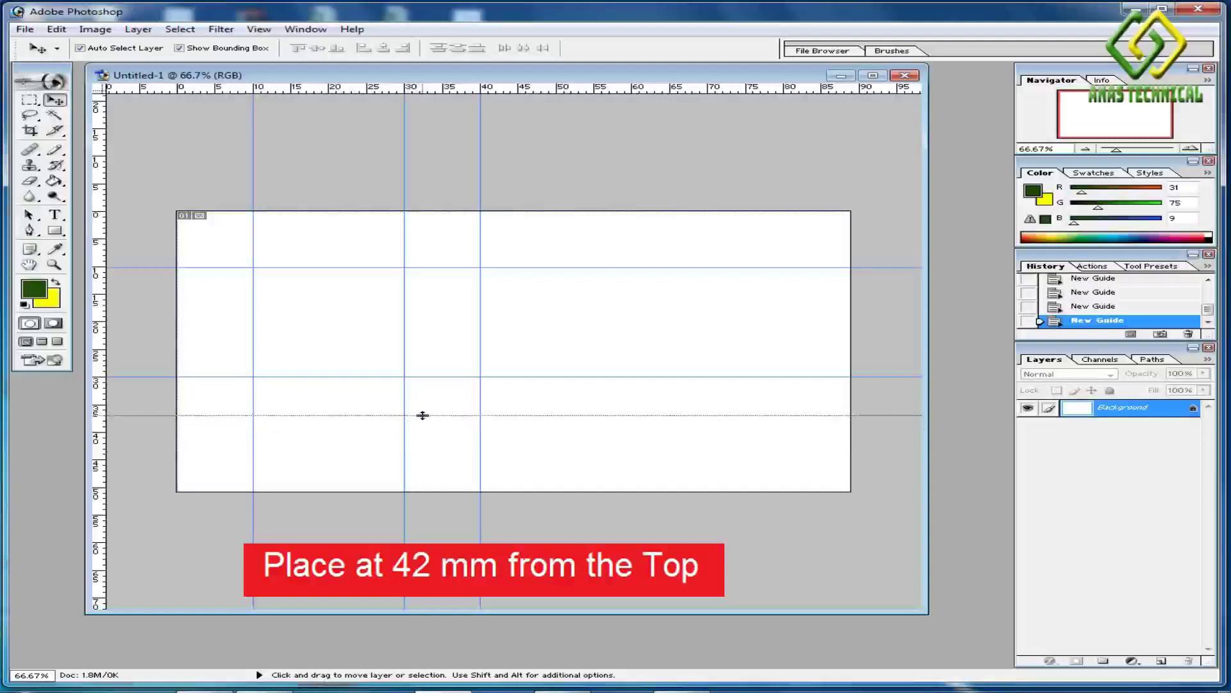
{"action": "left_click_drag", "start_coordinate": [423, 415], "coordinate": [429, 443]}
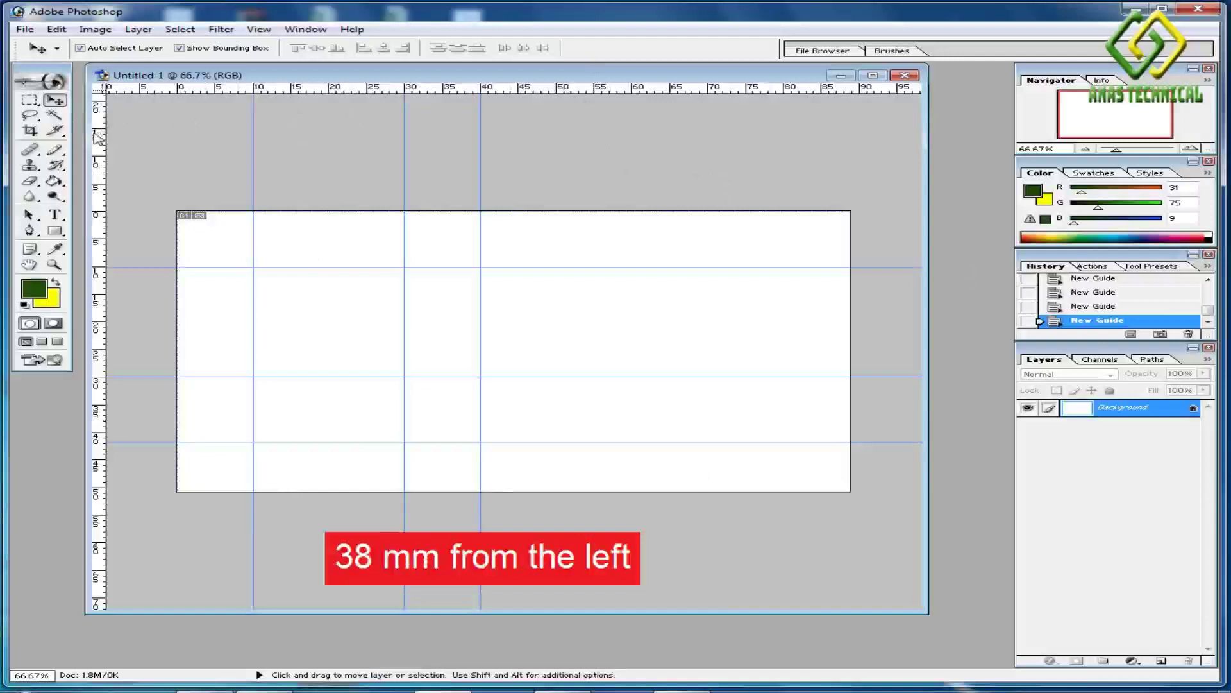
Add three more vertical guides at 38 mm, 33 mm and 28 mm from the canvas's left edge.
{"action": "left_click_drag", "start_coordinate": [96, 136], "coordinate": [462, 170]}
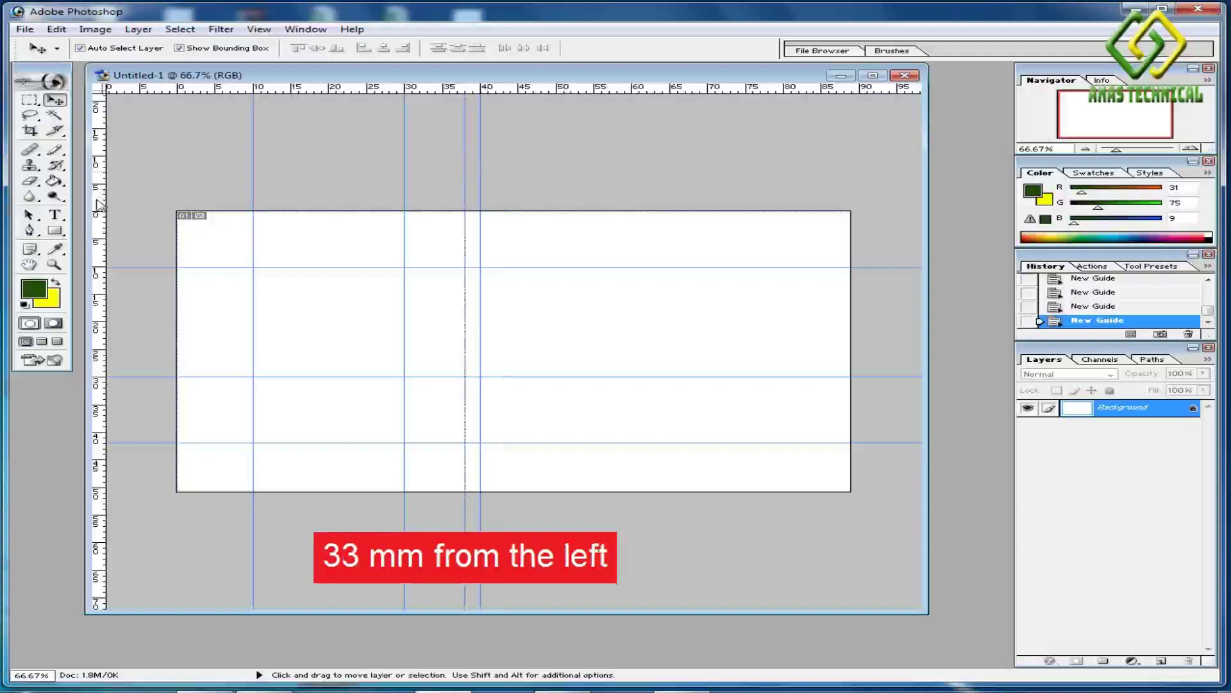
{"action": "left_click_drag", "start_coordinate": [100, 205], "coordinate": [426, 210]}
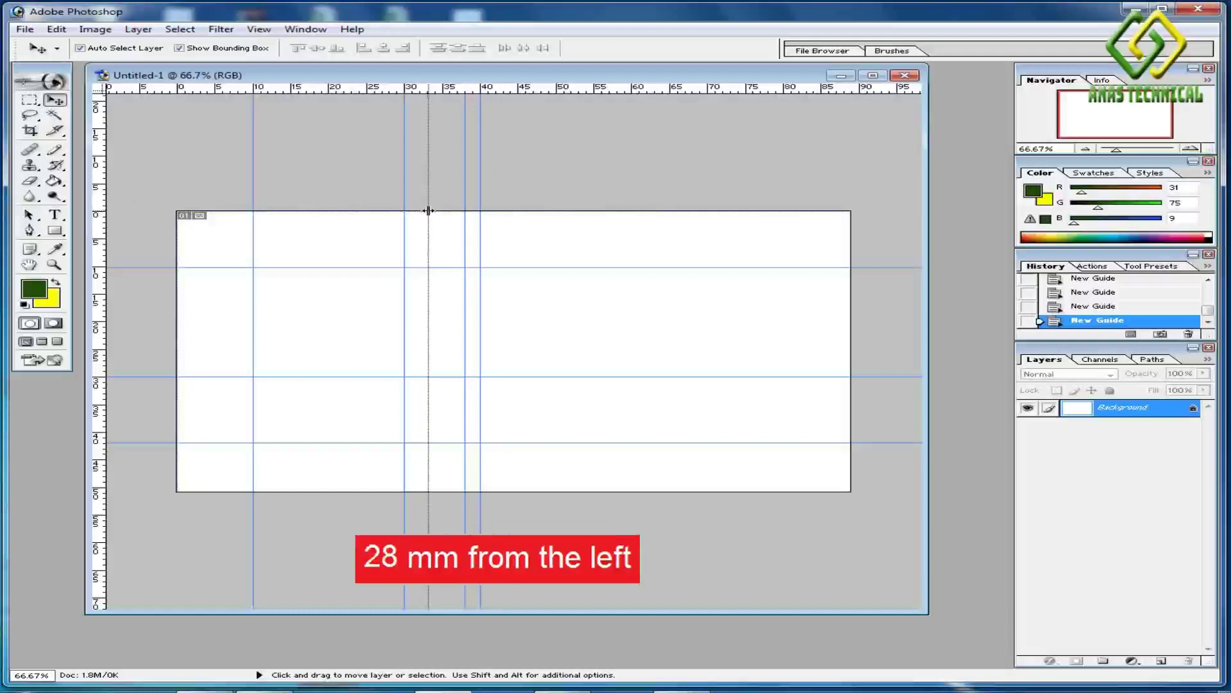
{"action": "left_click_drag", "start_coordinate": [429, 211], "coordinate": [427, 213]}
{"action": "left_click_drag", "start_coordinate": [101, 228], "coordinate": [388, 237]}
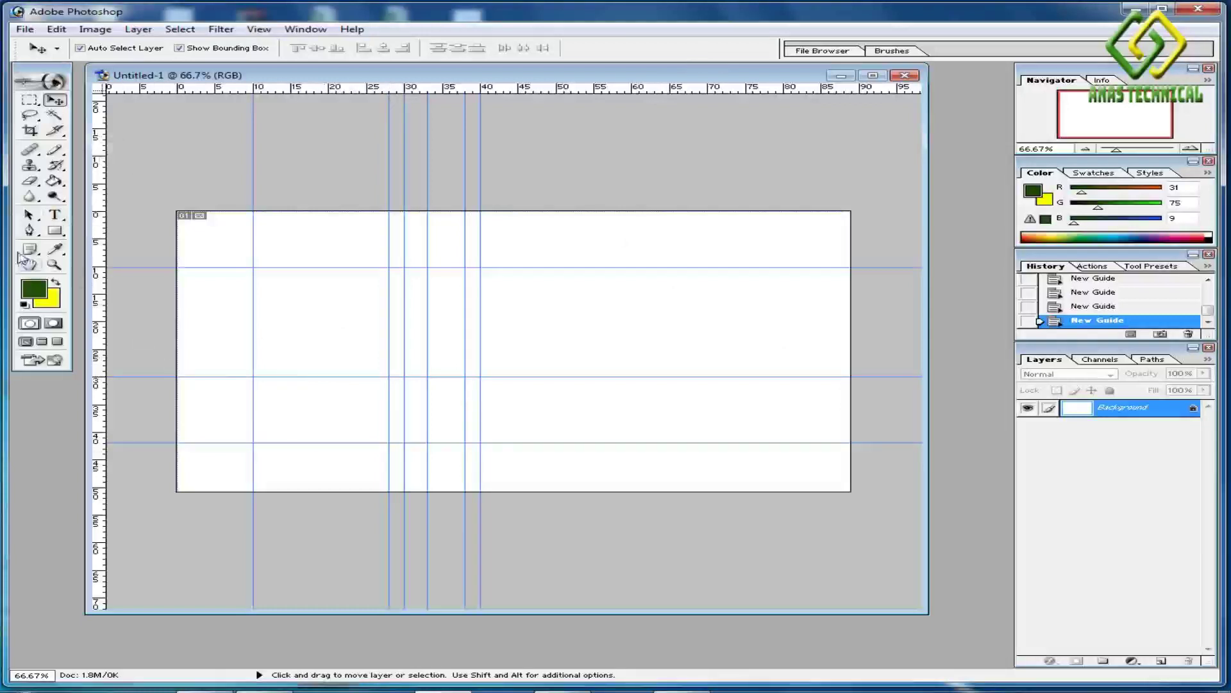
Draw a Pen tool path from the 40 mm guide at the canvas's bottom edge to a smooth point on the 30 mm guide at its top edge.
{"action": "left_click", "coordinate": [30, 230]}
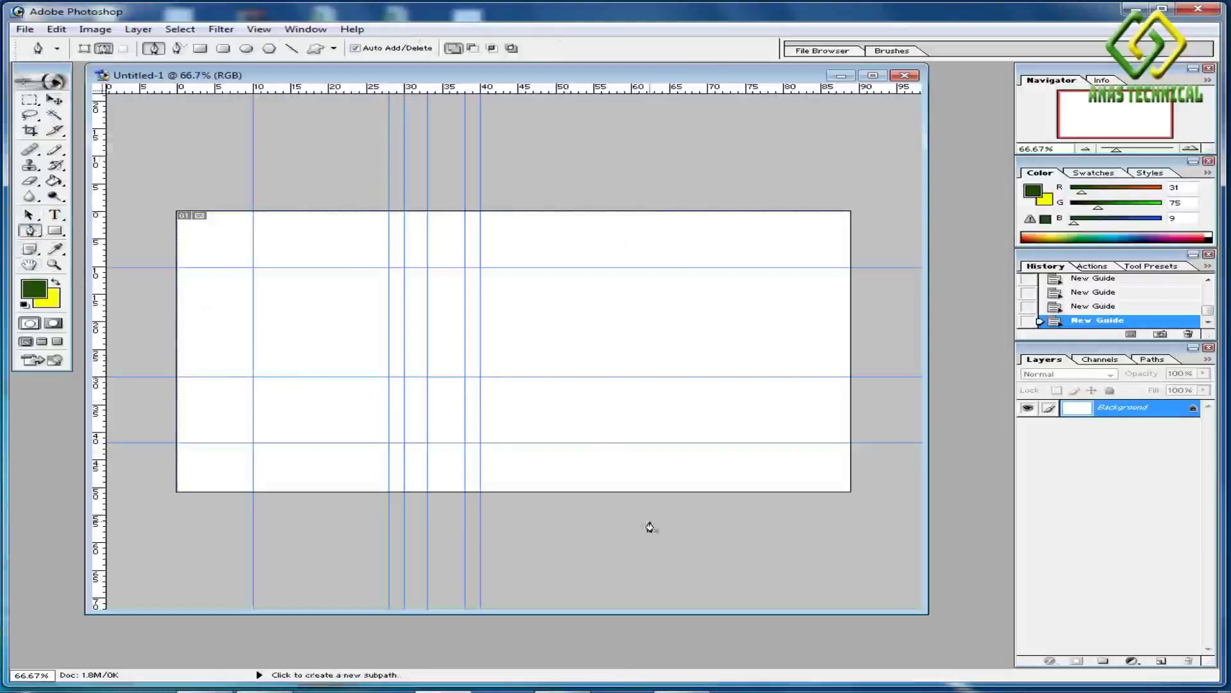
{"action": "left_click", "coordinate": [481, 495]}
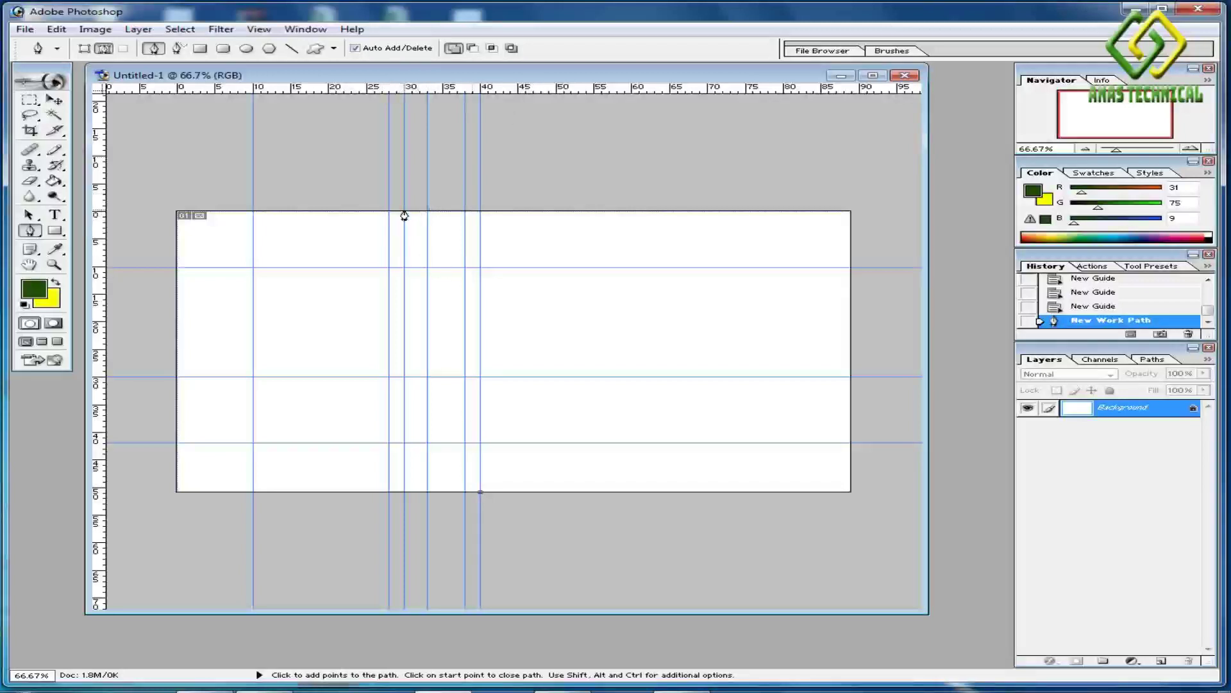
{"action": "left_click_drag", "start_coordinate": [404, 213], "coordinate": [410, 156]}
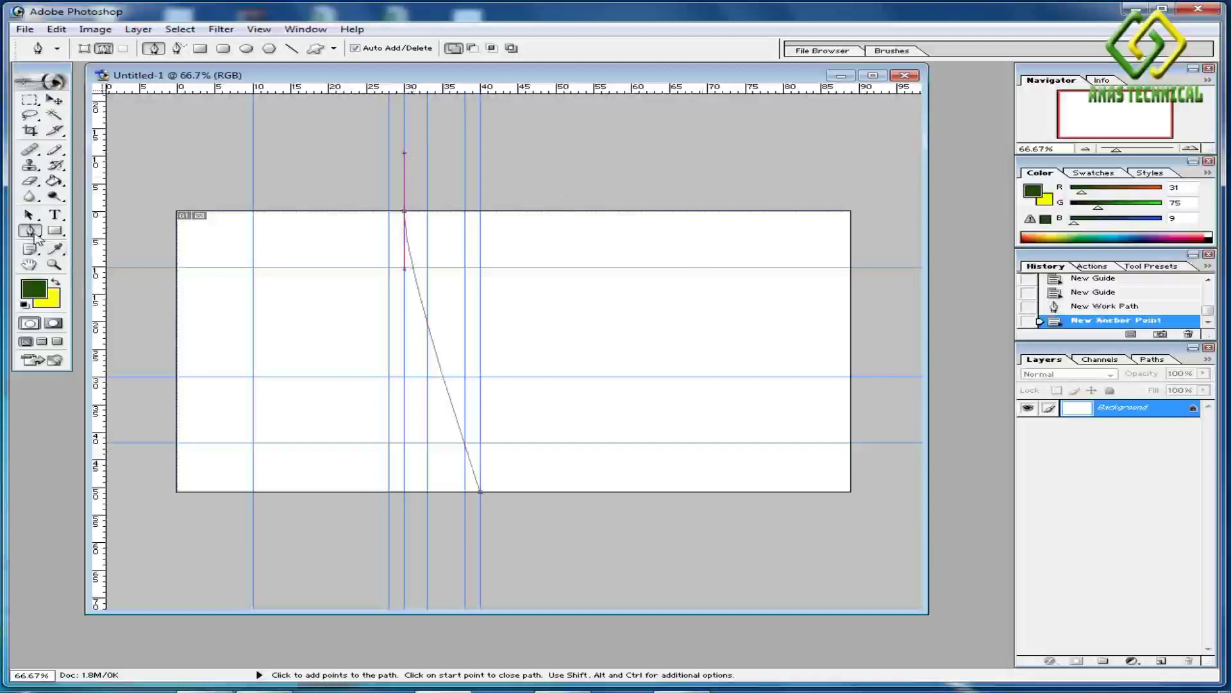
With the Convert Point tool, bow the path leftward into a deep arc and lay the top anchor's other handle leftward along the canvas's top edge.
{"action": "left_click", "coordinate": [33, 233]}
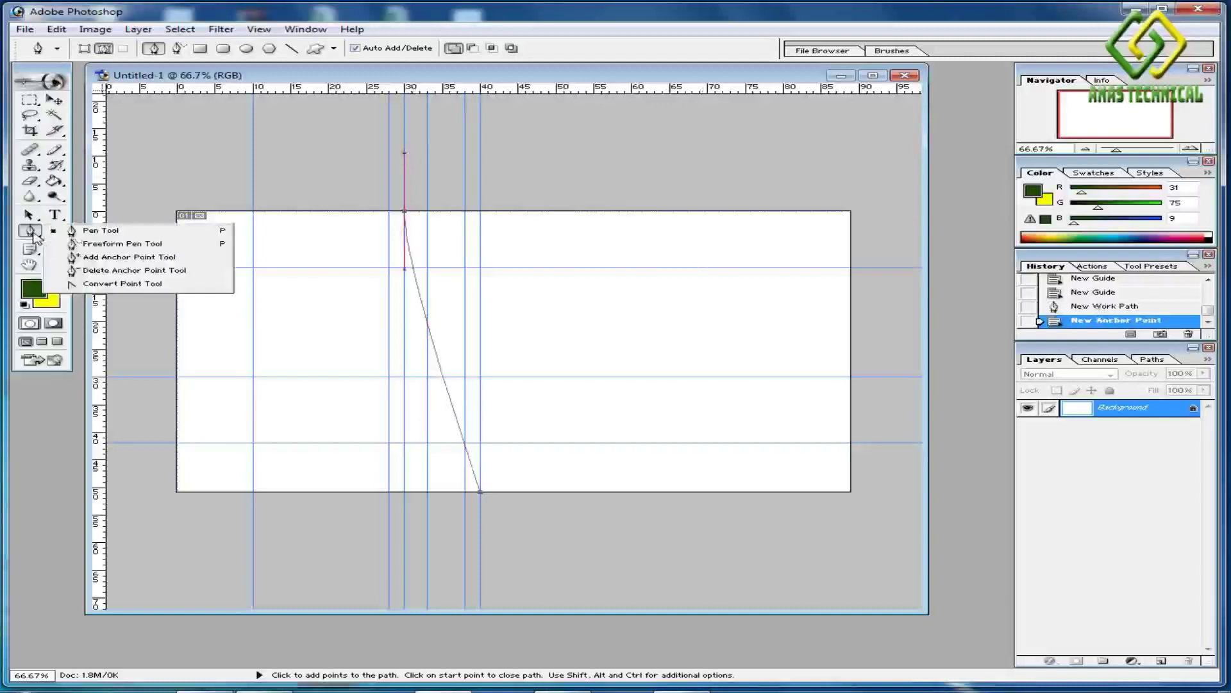
{"action": "left_click", "coordinate": [138, 284]}
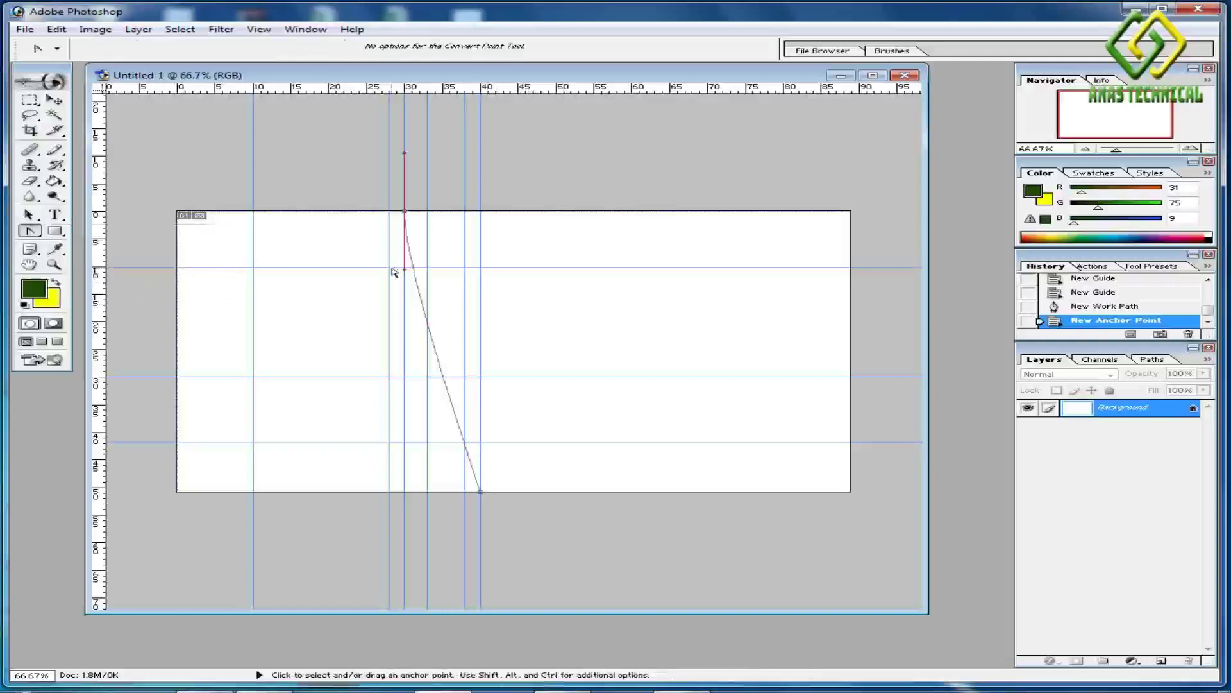
{"action": "left_click_drag", "start_coordinate": [404, 271], "coordinate": [240, 366]}
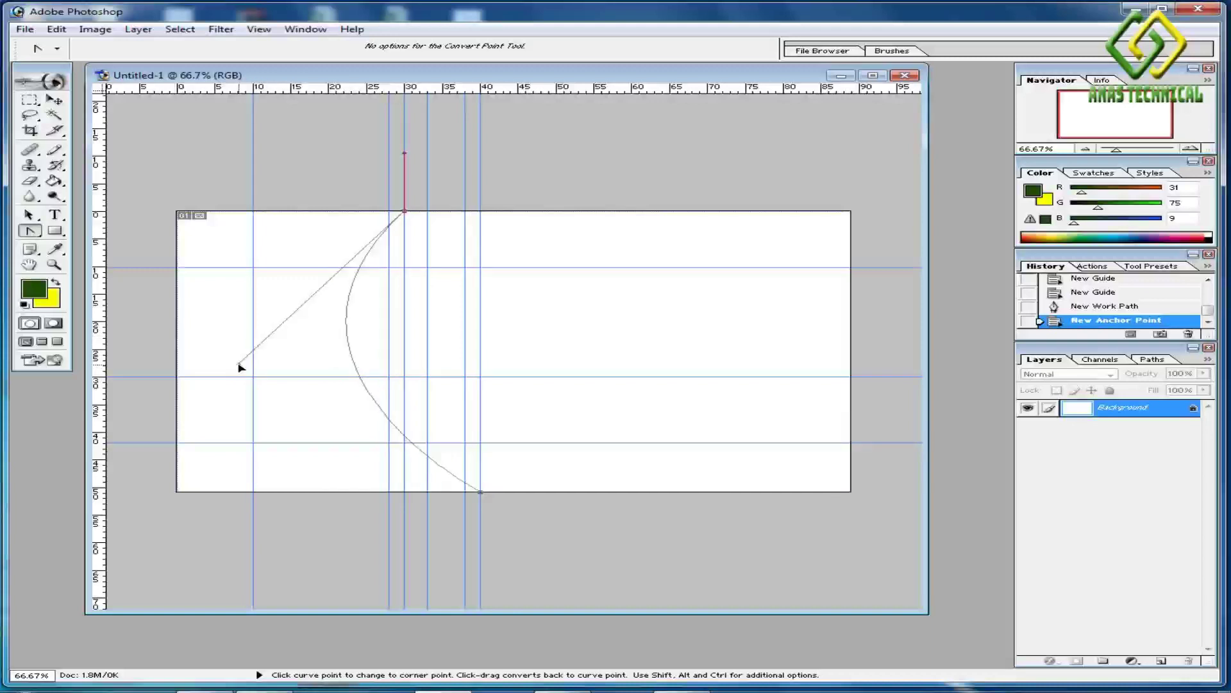
{"action": "left_click_drag", "start_coordinate": [239, 364], "coordinate": [240, 365]}
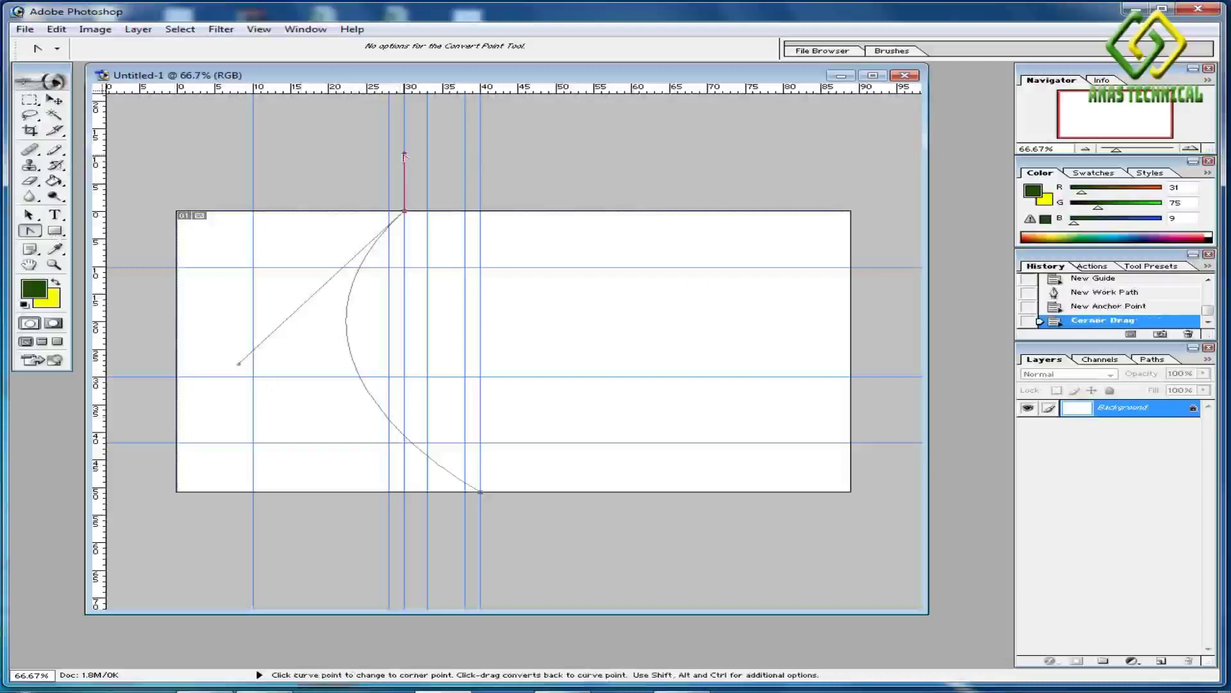
{"action": "left_click_drag", "start_coordinate": [405, 155], "coordinate": [313, 211]}
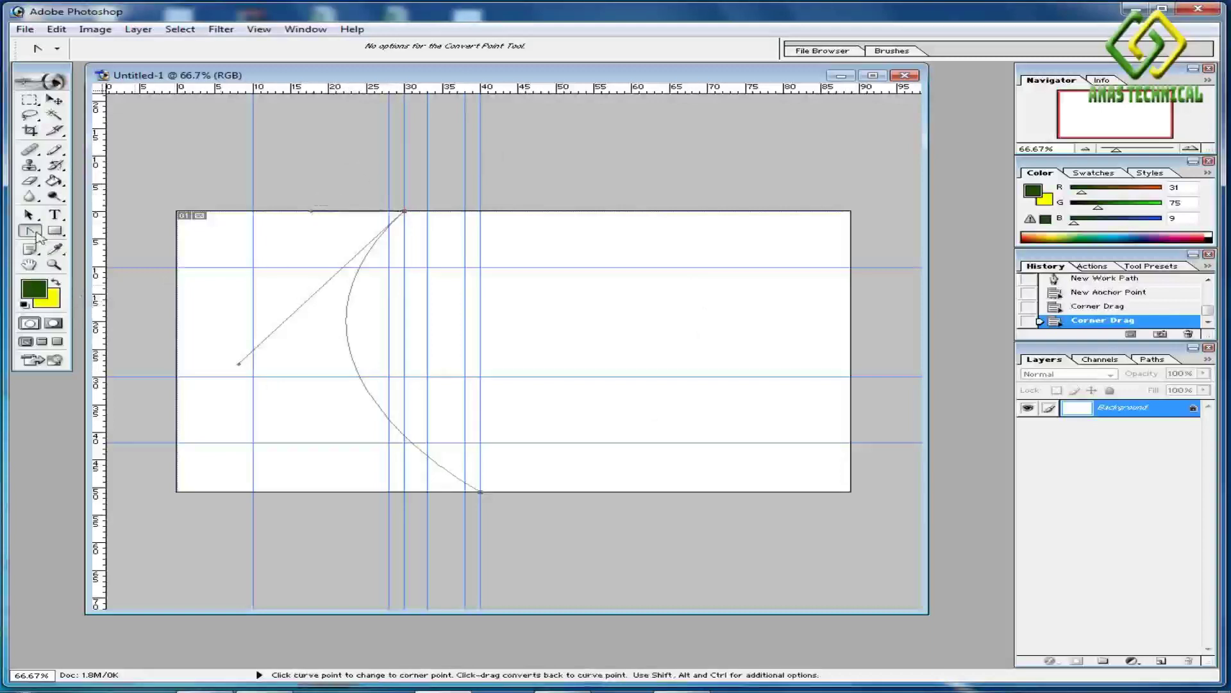
Continue the path with the Pen tool to the 10 mm guide at the canvas's top edge and close it at the starting anchor.
{"action": "left_click", "coordinate": [38, 234]}
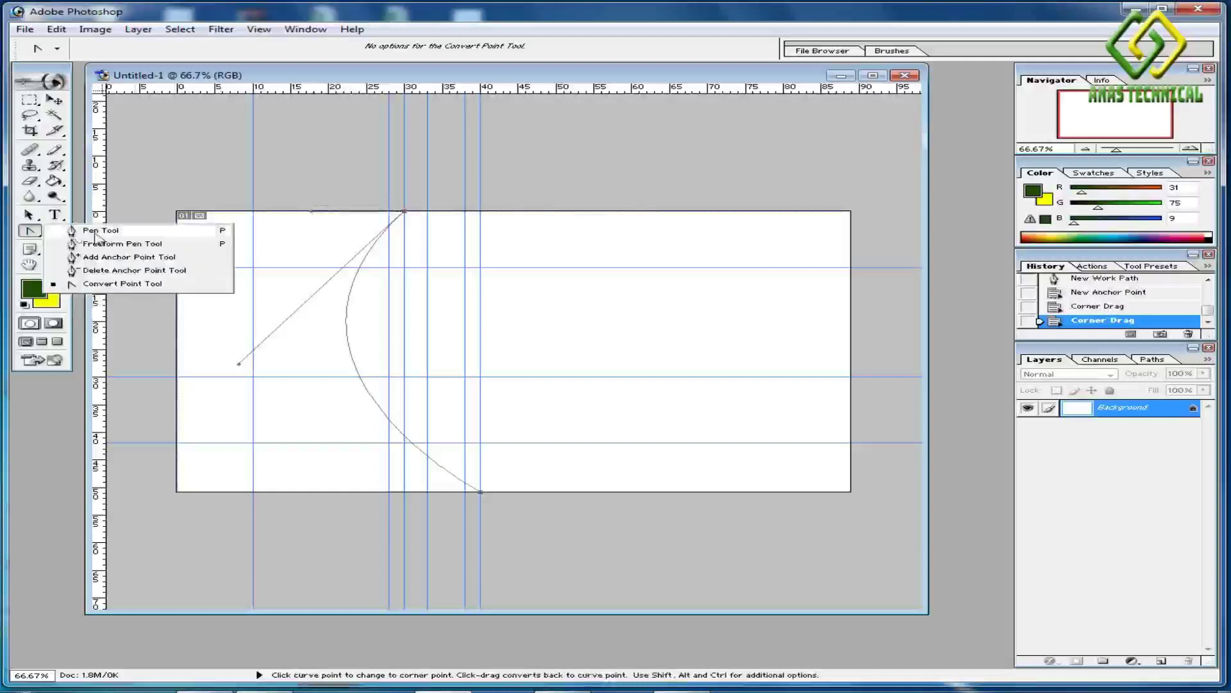
{"action": "left_click", "coordinate": [95, 232]}
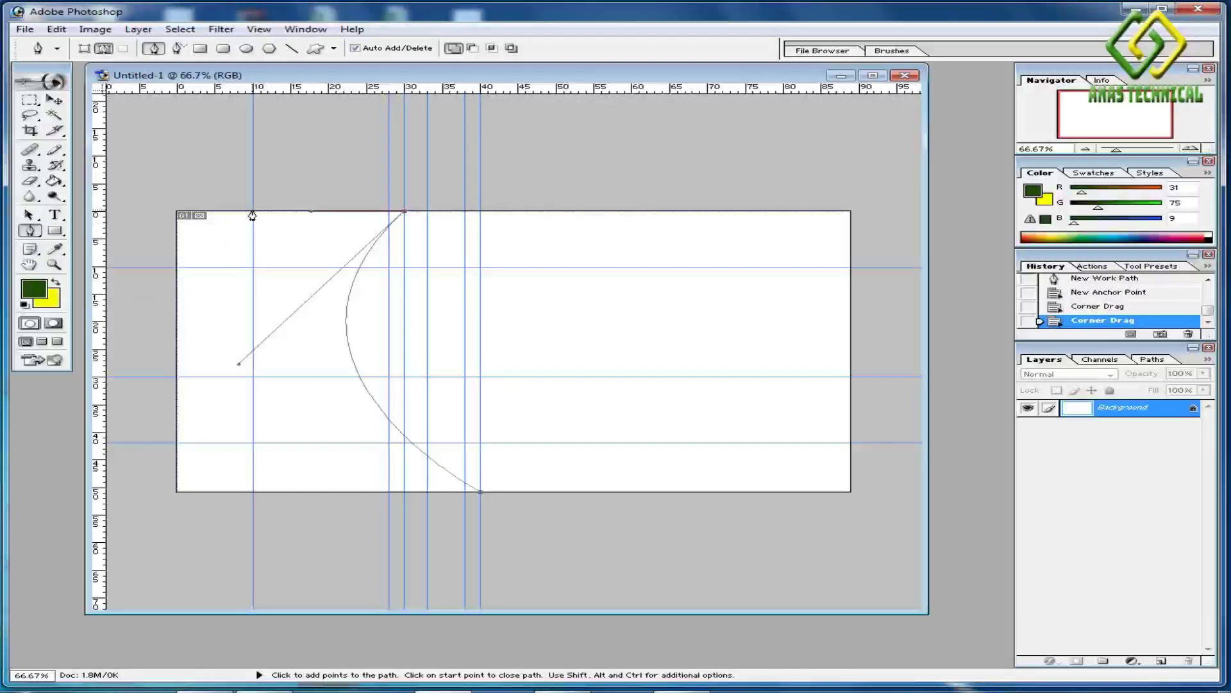
{"action": "left_click", "coordinate": [252, 215]}
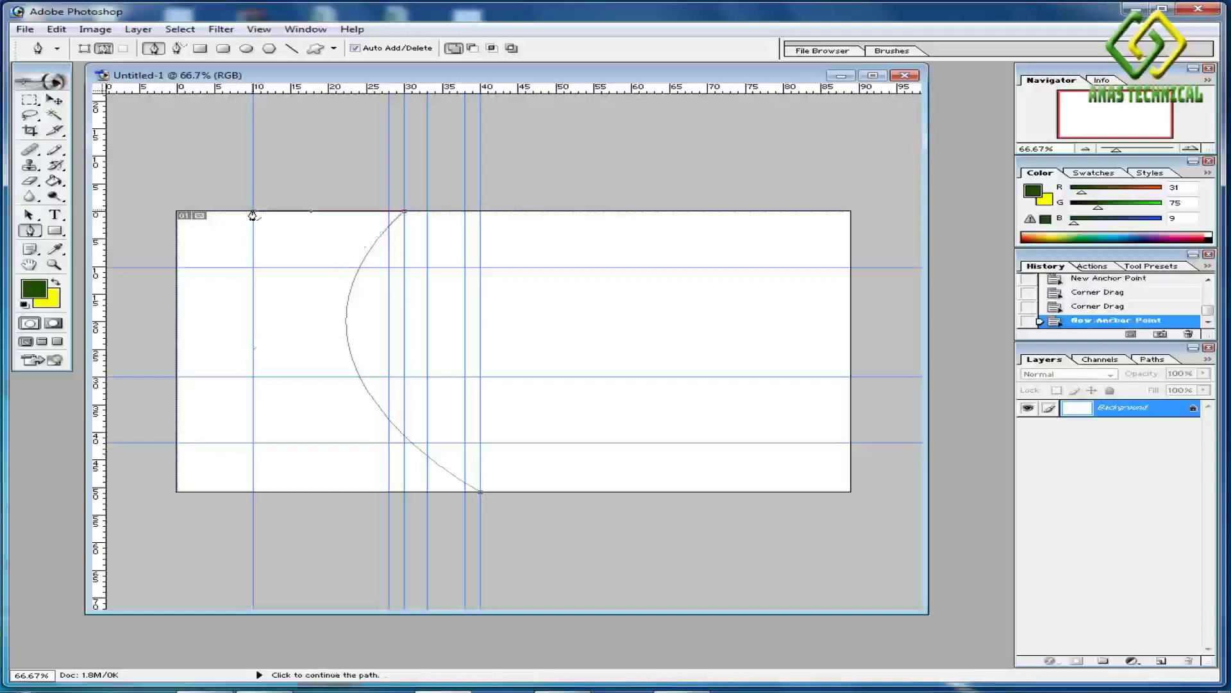
{"action": "left_click", "coordinate": [480, 495]}
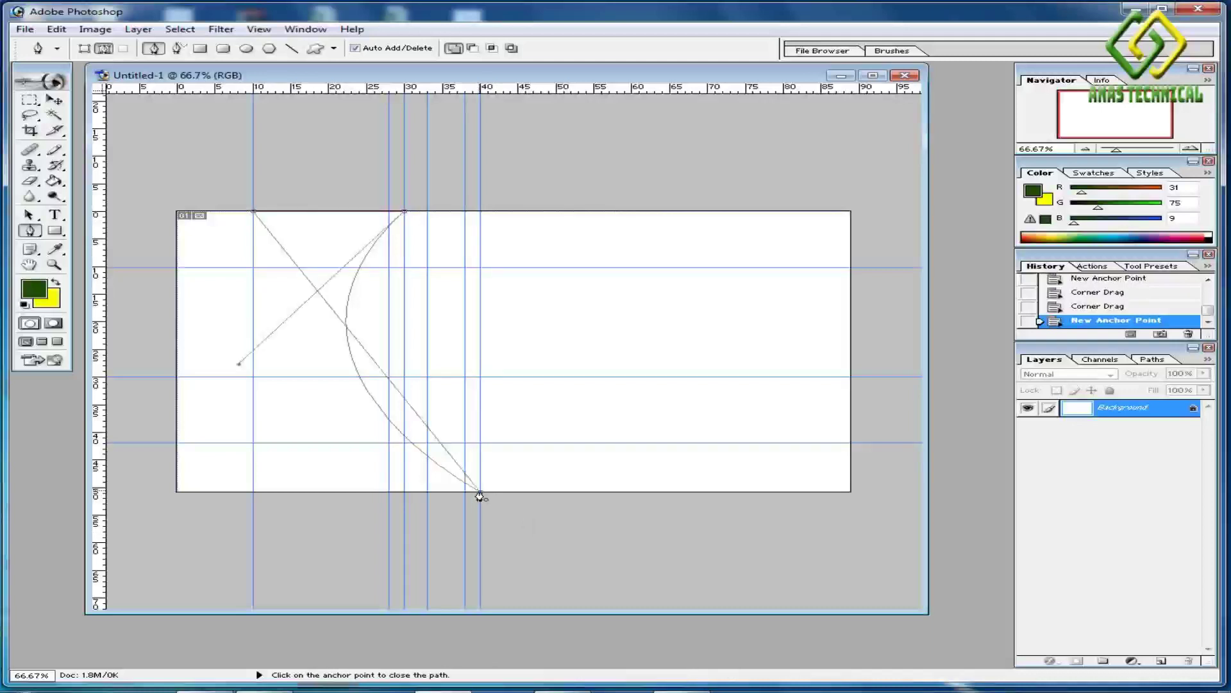
Close the path at the 40 mm bottom anchor with a leftward-bowed curve and convert the crescent path to a selection.
{"action": "left_click_drag", "start_coordinate": [480, 496], "coordinate": [729, 515]}
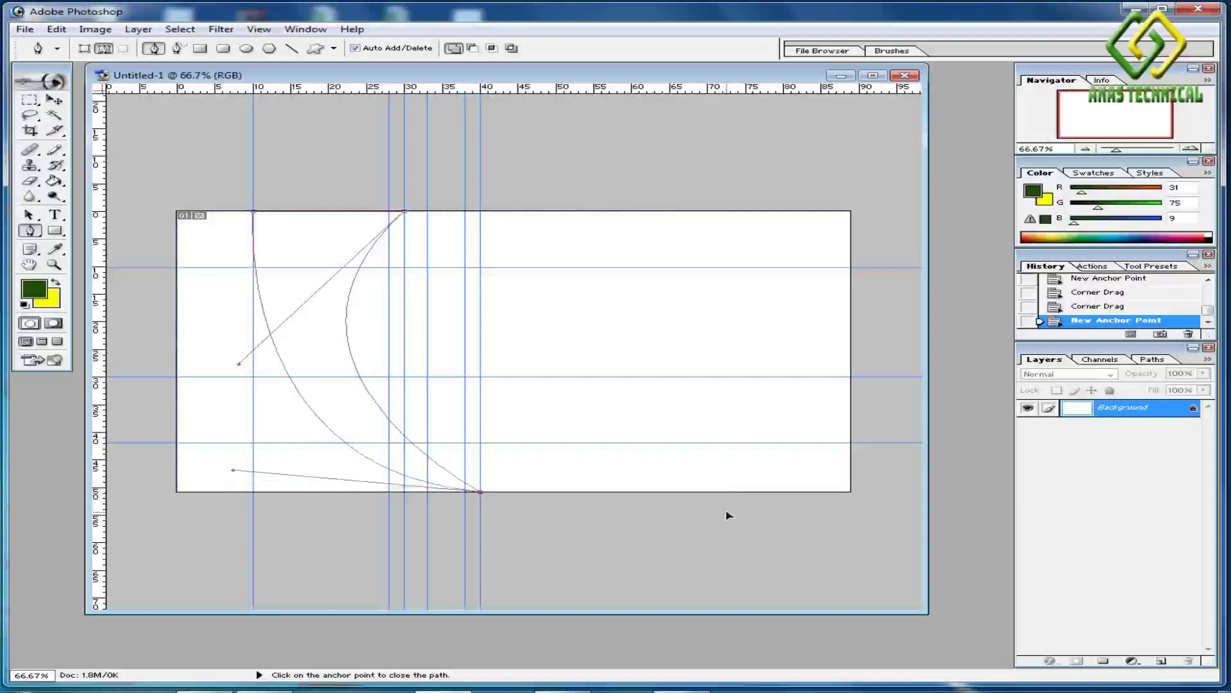
{"action": "left_click_drag", "start_coordinate": [729, 516], "coordinate": [728, 514]}
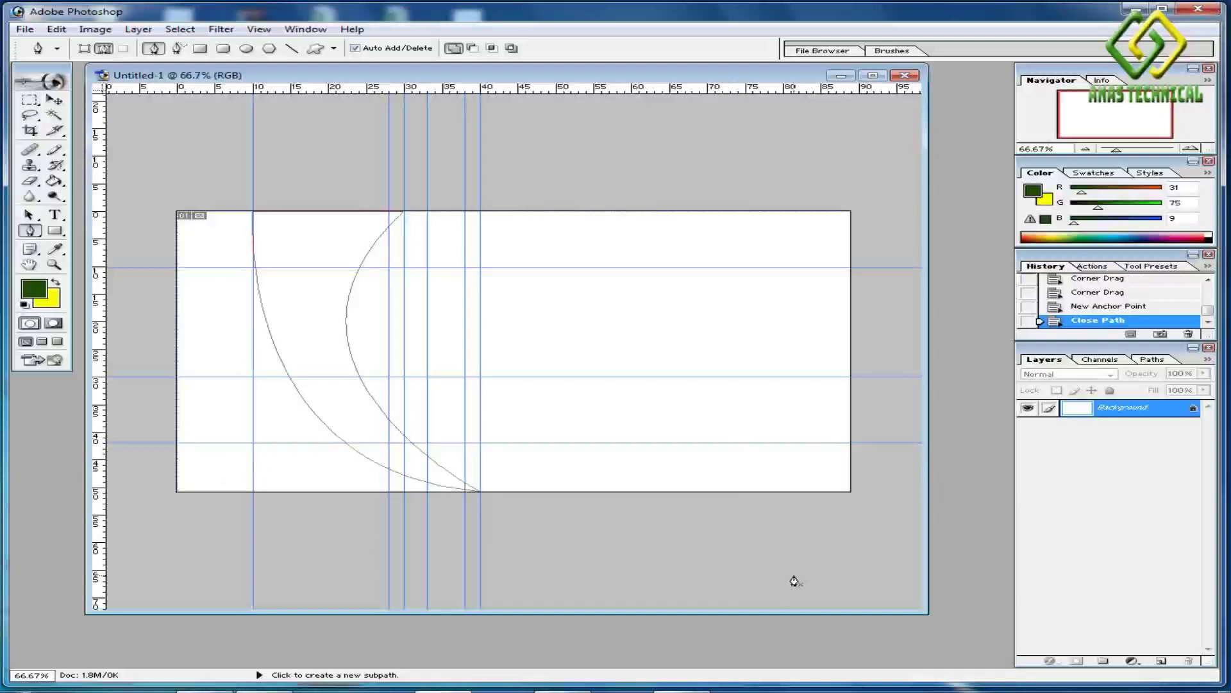
{"action": "key", "text": "ctrl+Return"}
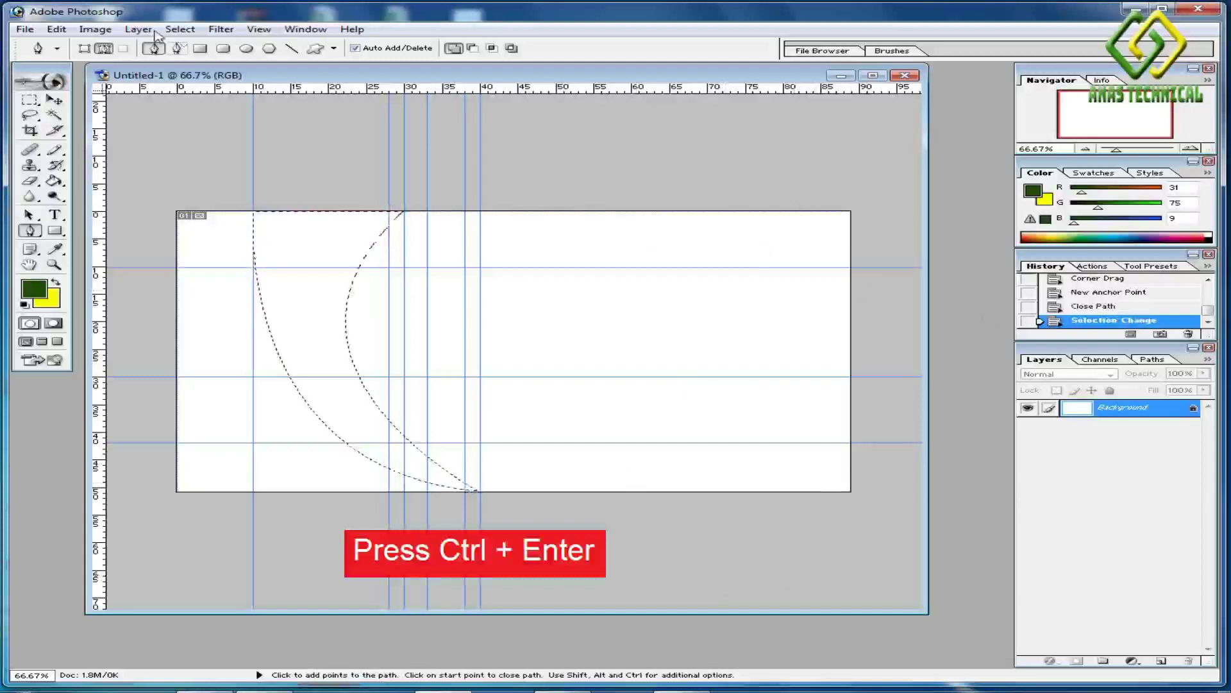
Copy the selected crescent area of the background to a new layer.
{"action": "left_click", "coordinate": [153, 34]}
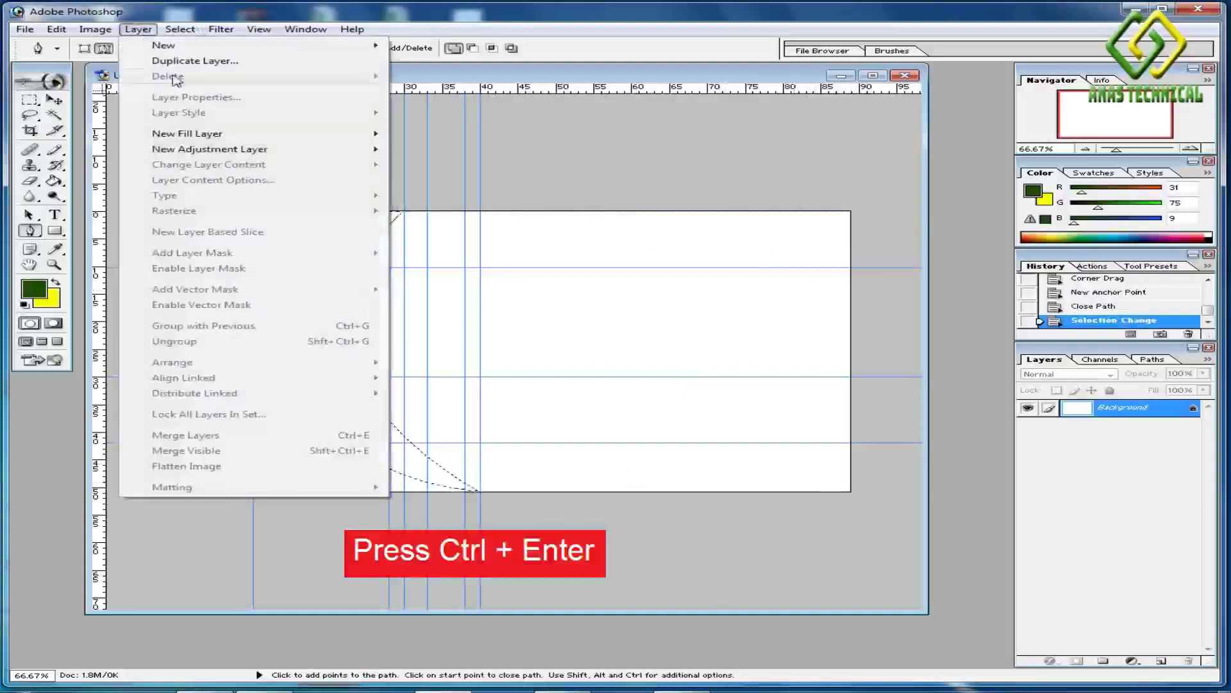
{"action": "mouse_move", "coordinate": [359, 45]}
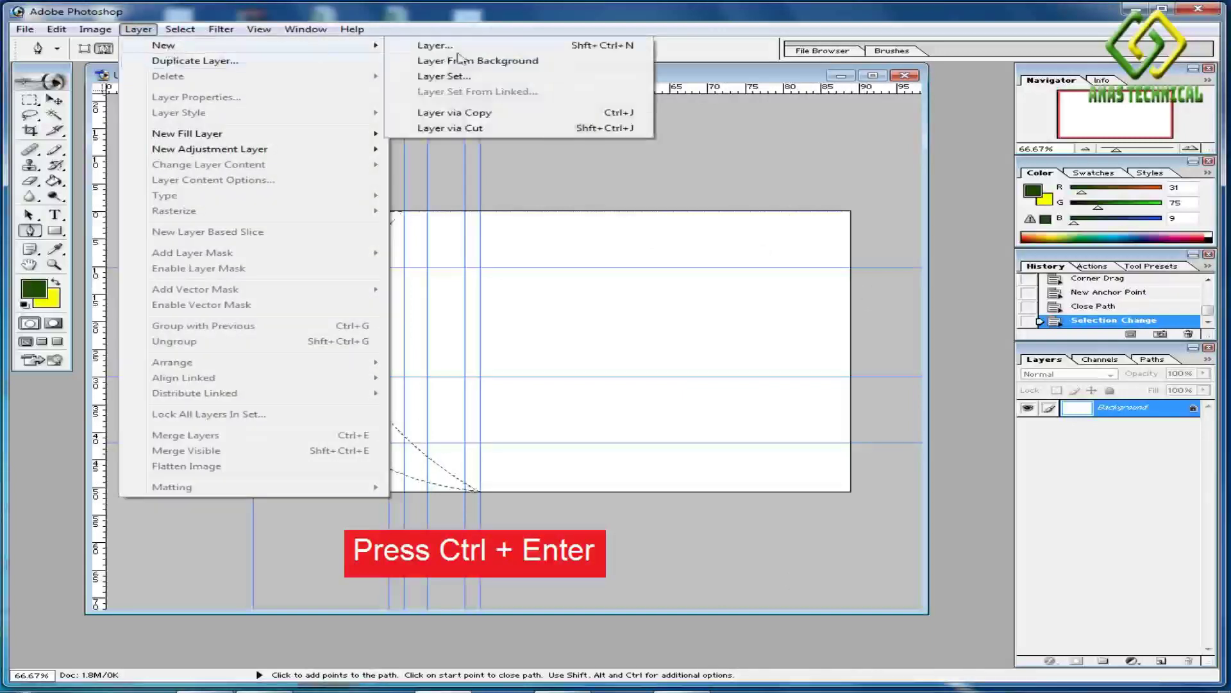
{"action": "left_click", "coordinate": [470, 113]}
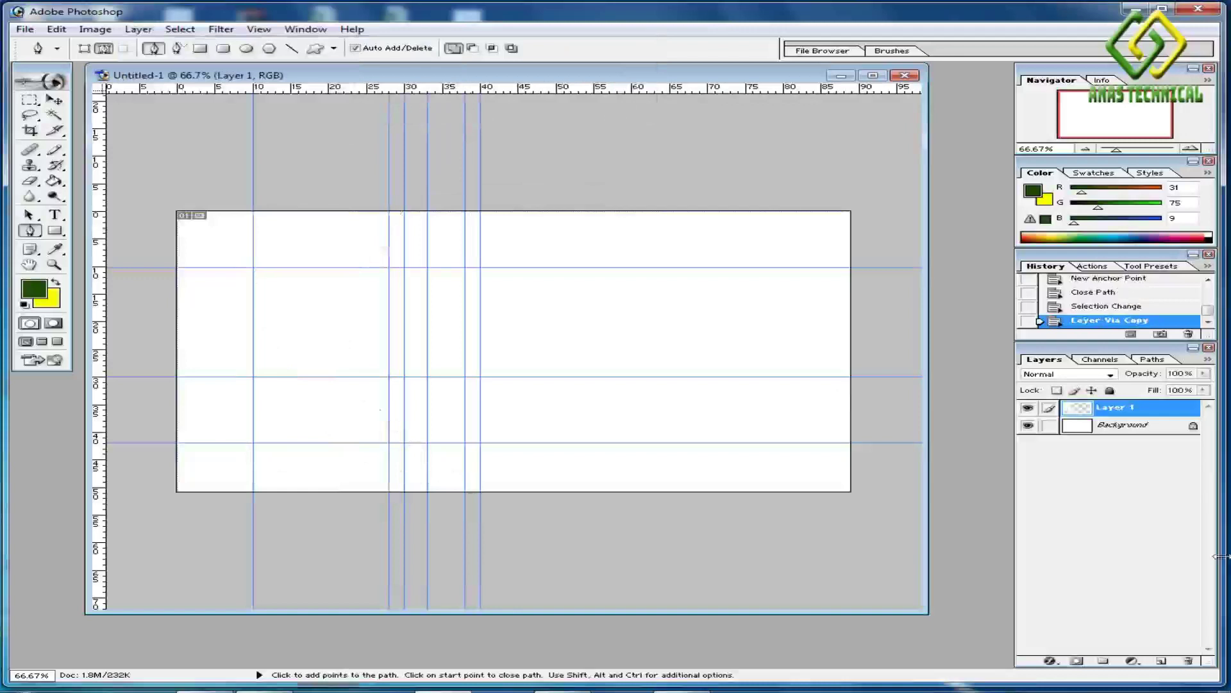
Toggle the visibility of Layer 1 and the Background to check the copied crescent, leaving the Background hidden.
{"action": "left_click", "coordinate": [1029, 409]}
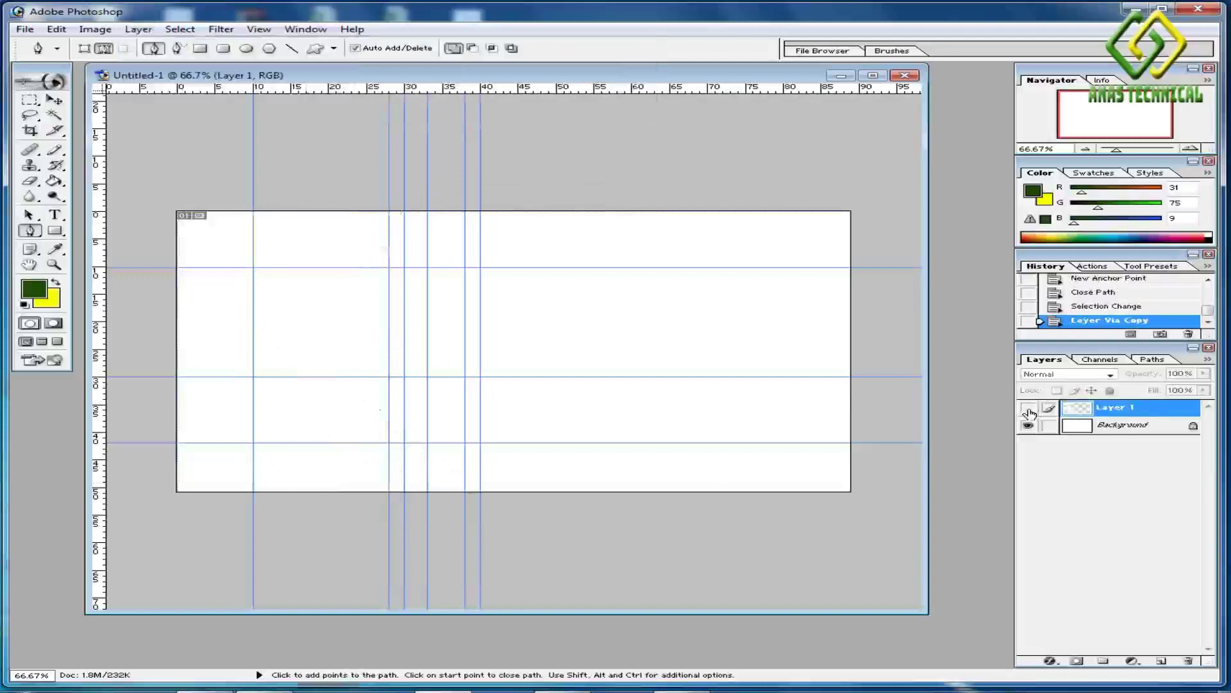
{"action": "left_click", "coordinate": [1028, 409]}
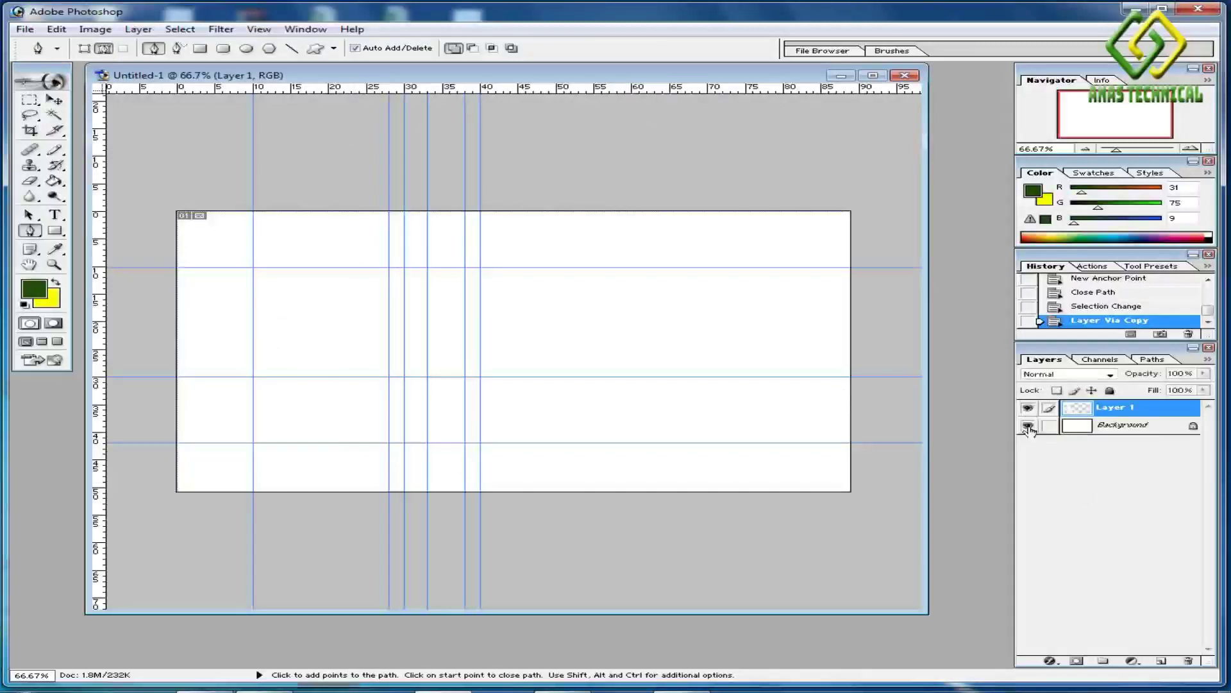
{"action": "left_click", "coordinate": [1028, 426]}
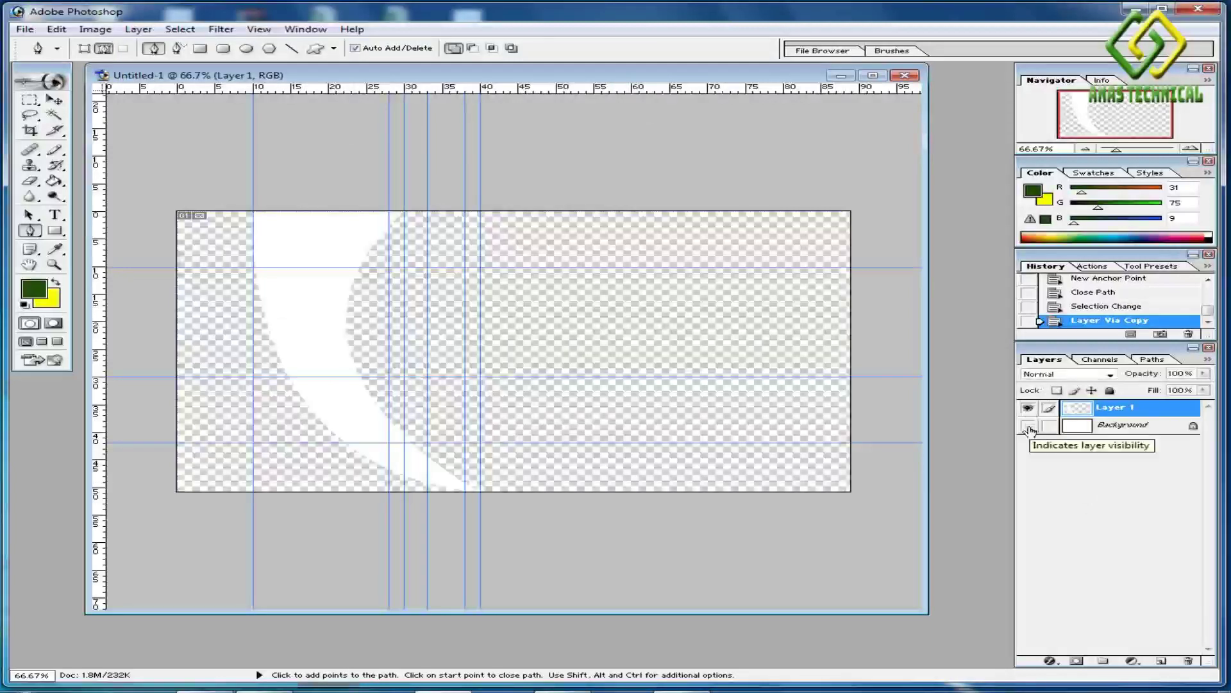
{"action": "left_click", "coordinate": [1029, 426]}
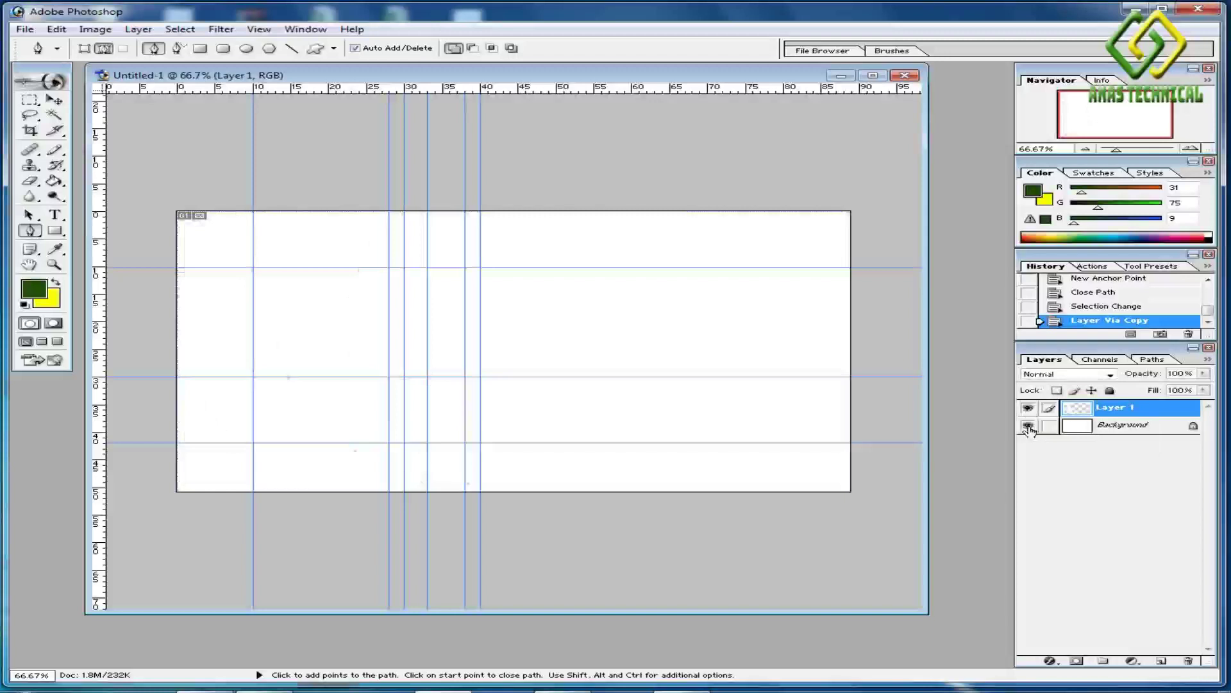
{"action": "left_click", "coordinate": [1028, 426]}
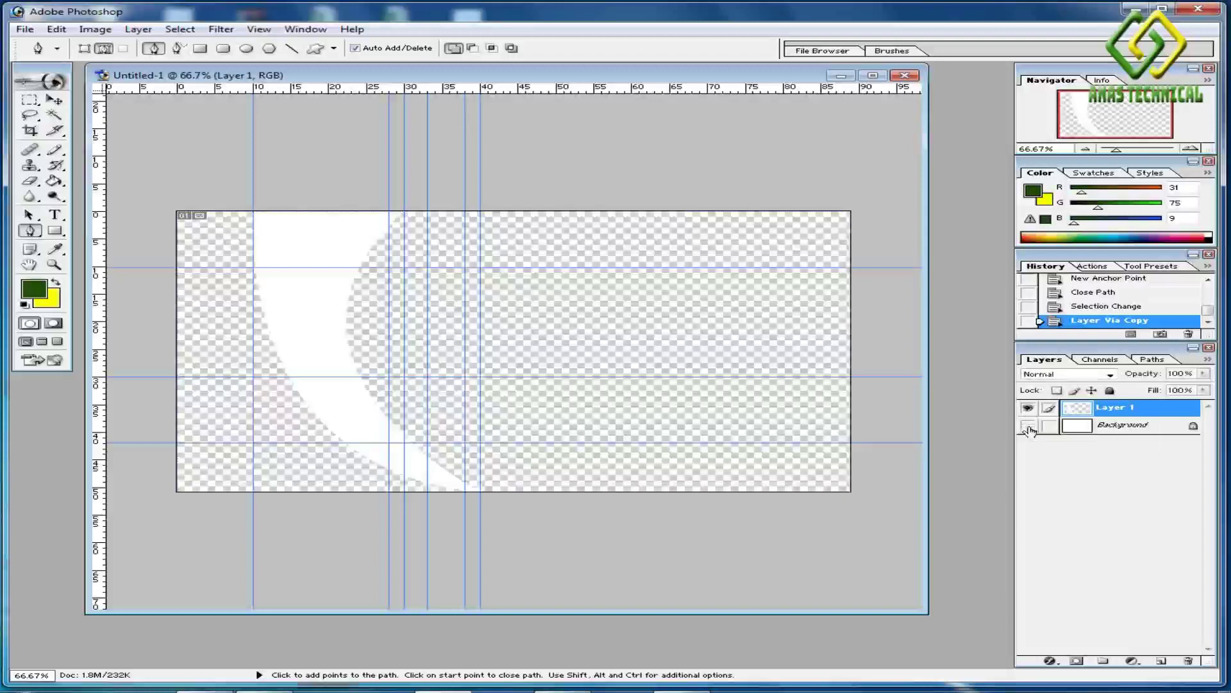
Fill the crescent on Layer 1 with dark green 1F4B09 using the Paint Bucket and show the Background layer again.
{"action": "left_click", "coordinate": [32, 297]}
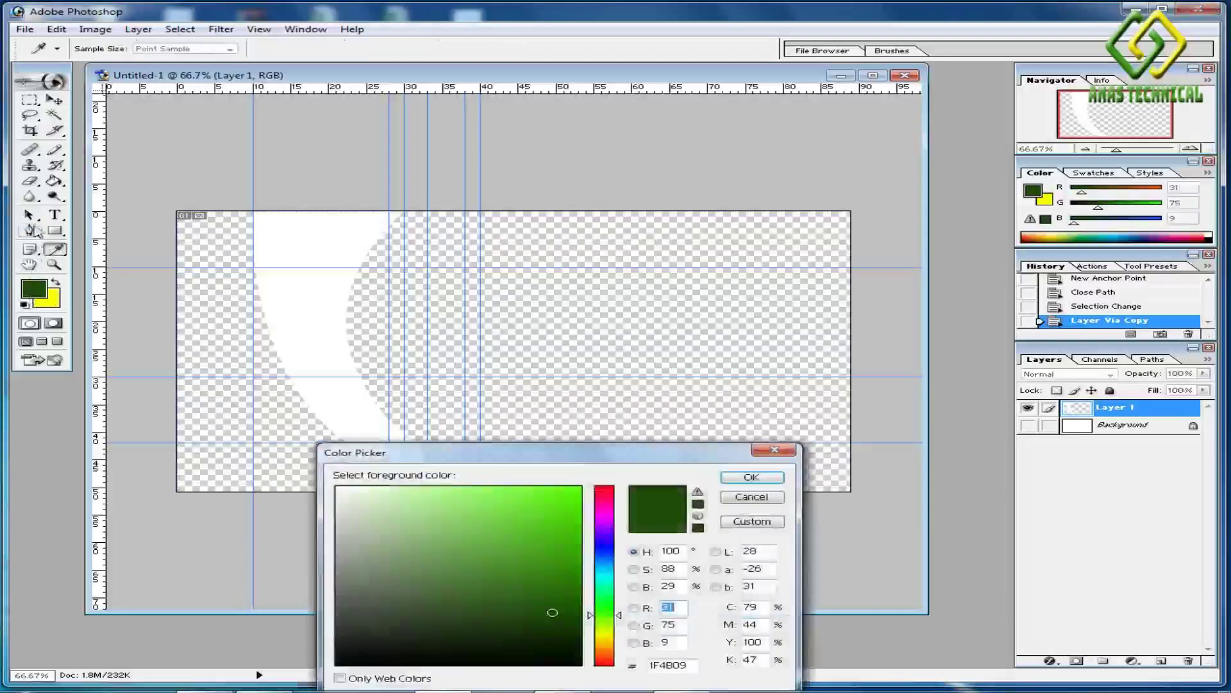
{"action": "left_click", "coordinate": [751, 479]}
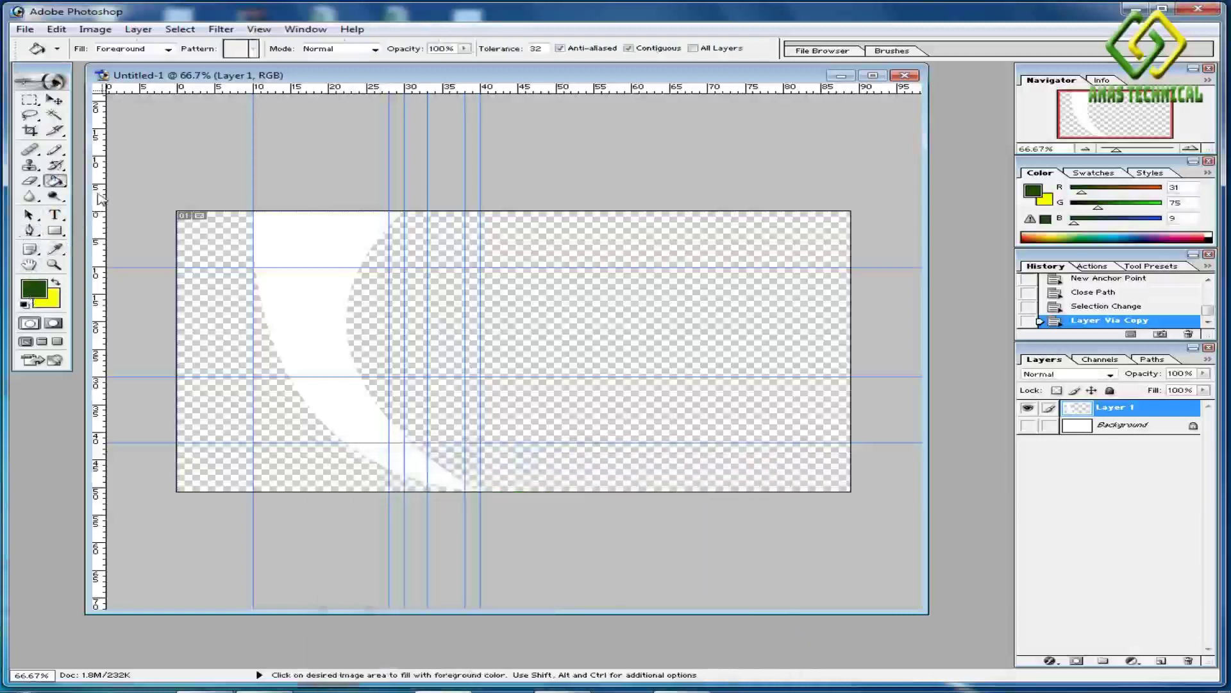
{"action": "left_click", "coordinate": [314, 241]}
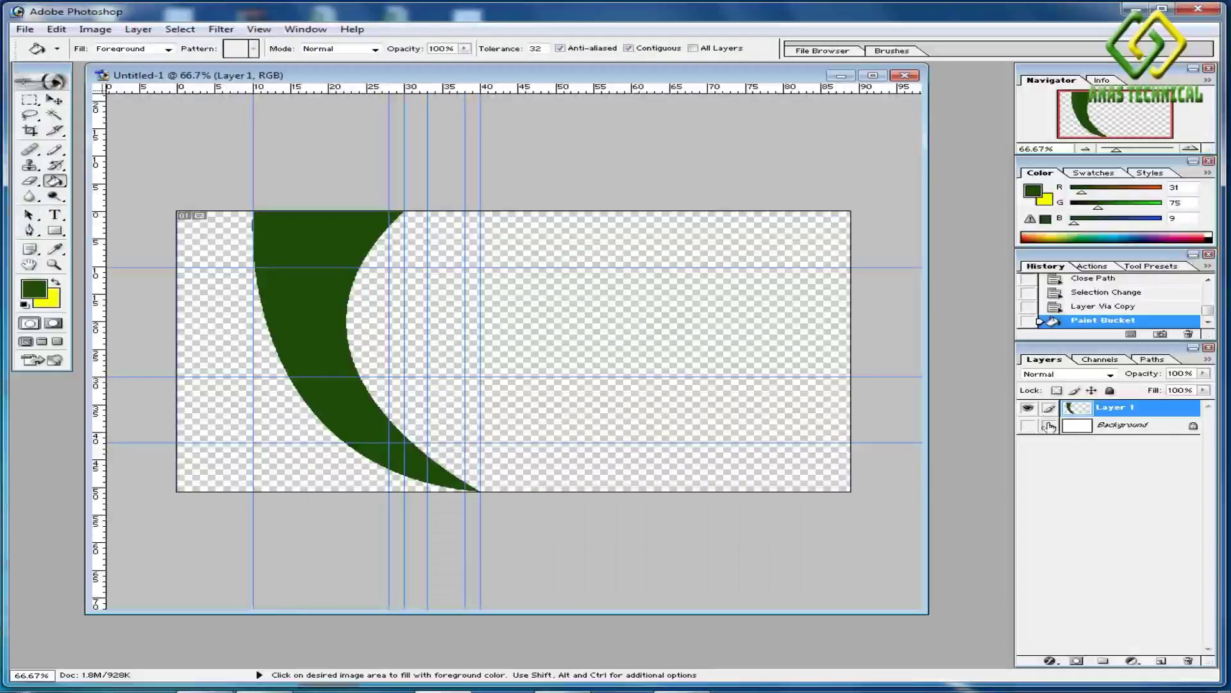
{"action": "left_click", "coordinate": [1028, 425]}
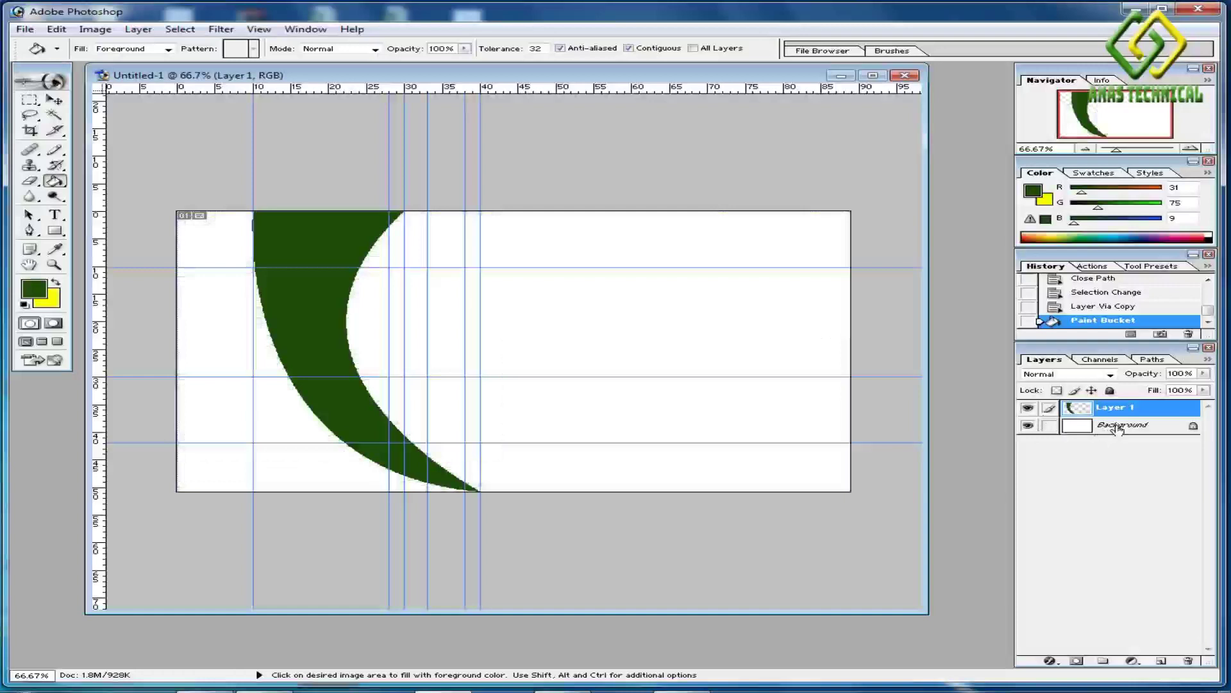
On the Background layer, start a new Pen tool path where the 33 mm guide meets the canvas's bottom edge.
{"action": "left_click", "coordinate": [1117, 427]}
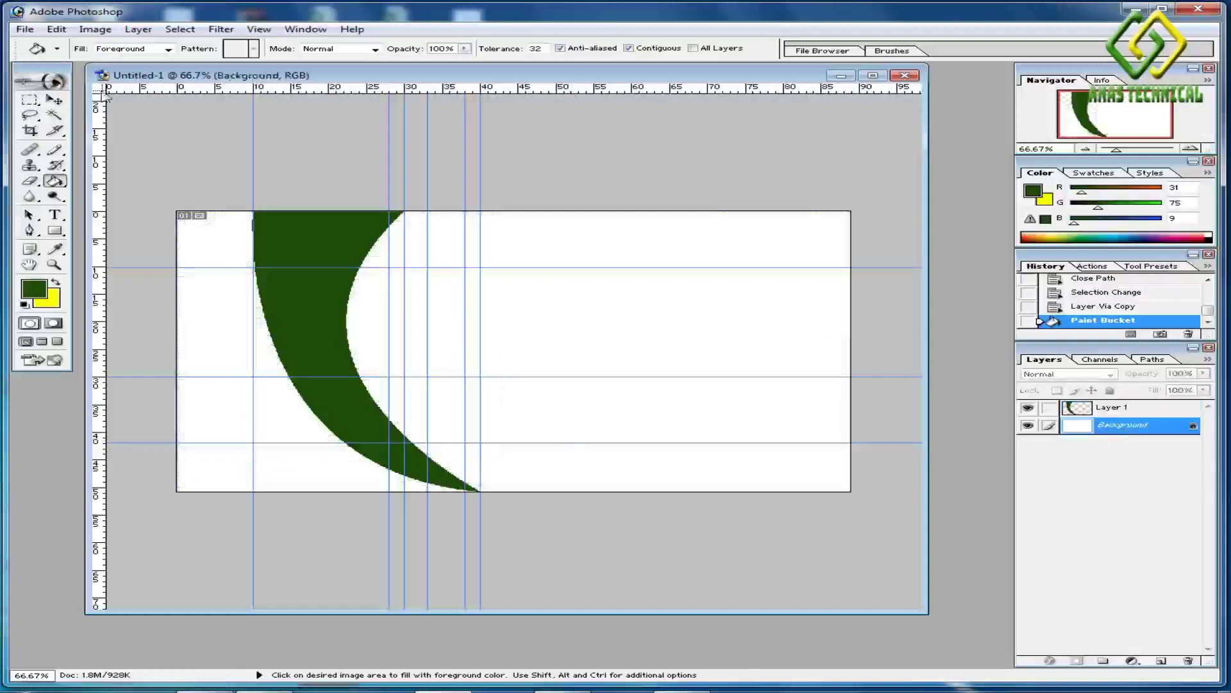
{"action": "left_click", "coordinate": [30, 231]}
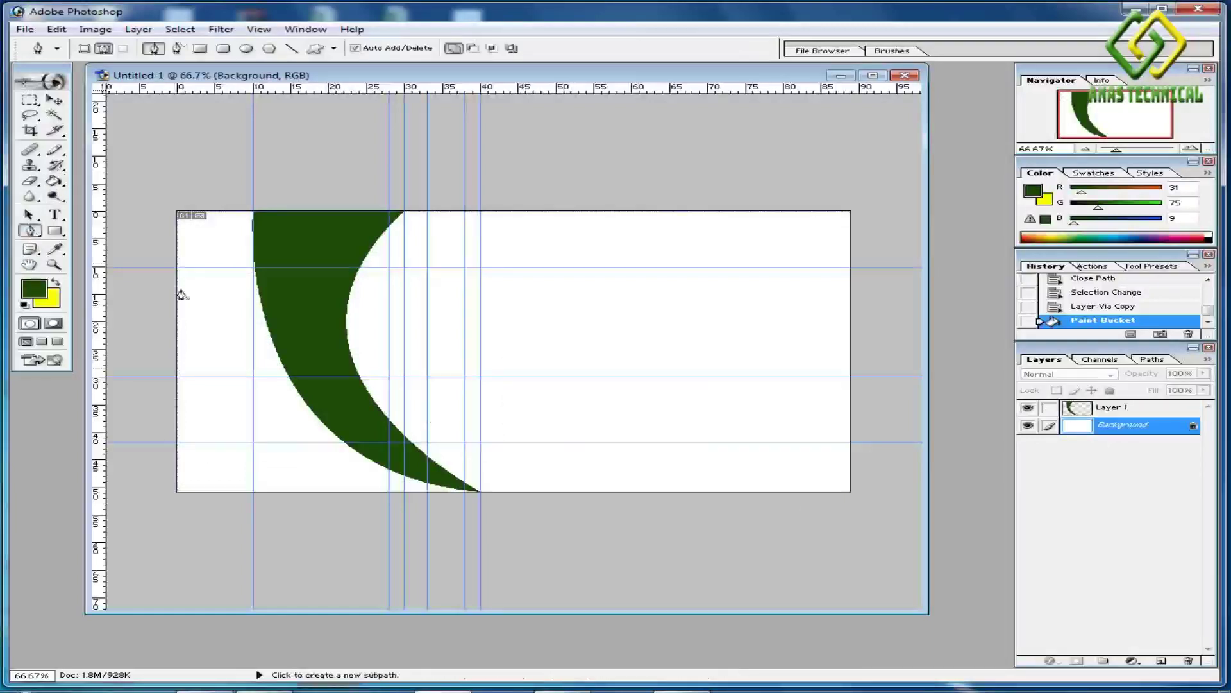
{"action": "left_click", "coordinate": [428, 498]}
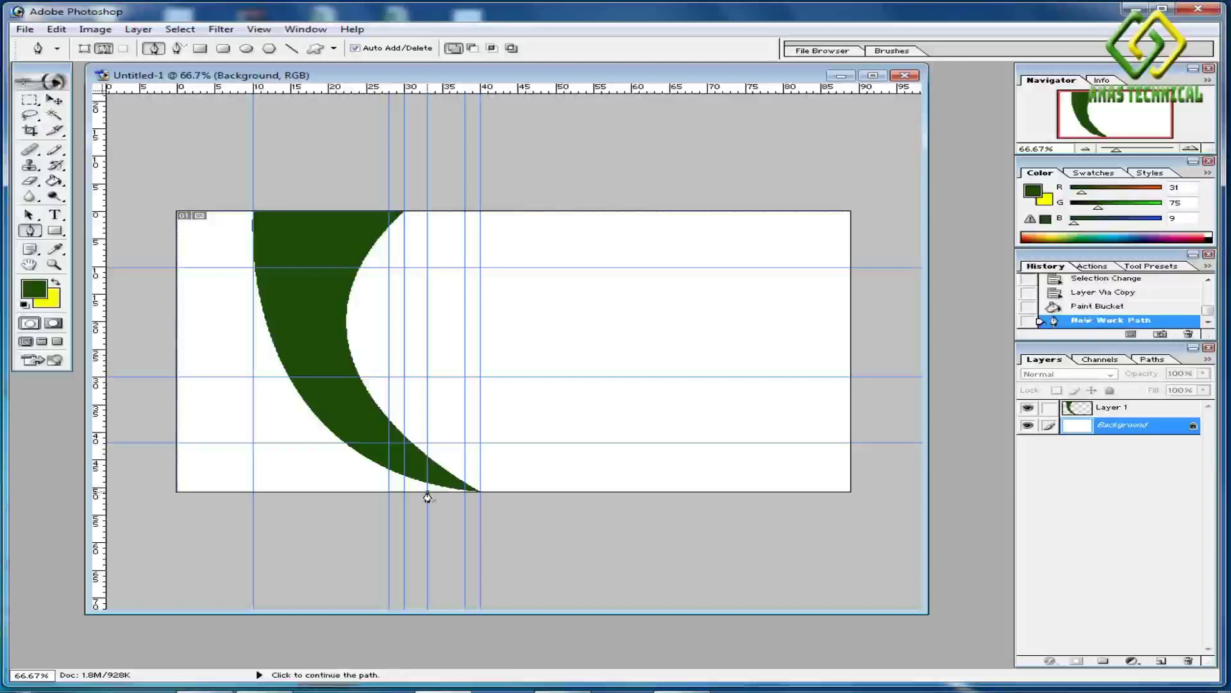
{"action": "left_click", "coordinate": [175, 270]}
{"action": "mouse_move", "coordinate": [175, 270]}
{"action": "left_mouse_down"}
{"action": "mouse_move", "coordinate": [180, 230]}
{"action": "mouse_move", "coordinate": [178, 269]}
{"action": "left_mouse_up"}
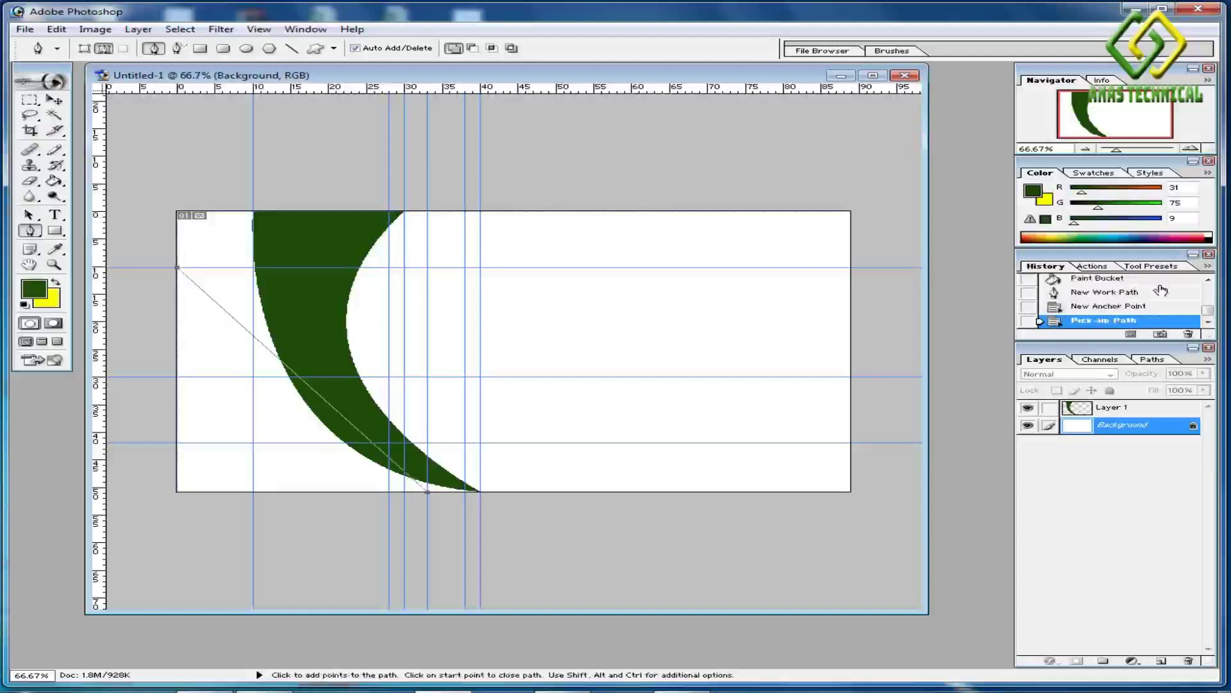
{"action": "left_click", "coordinate": [1091, 305]}
{"action": "left_click", "coordinate": [1090, 292]}
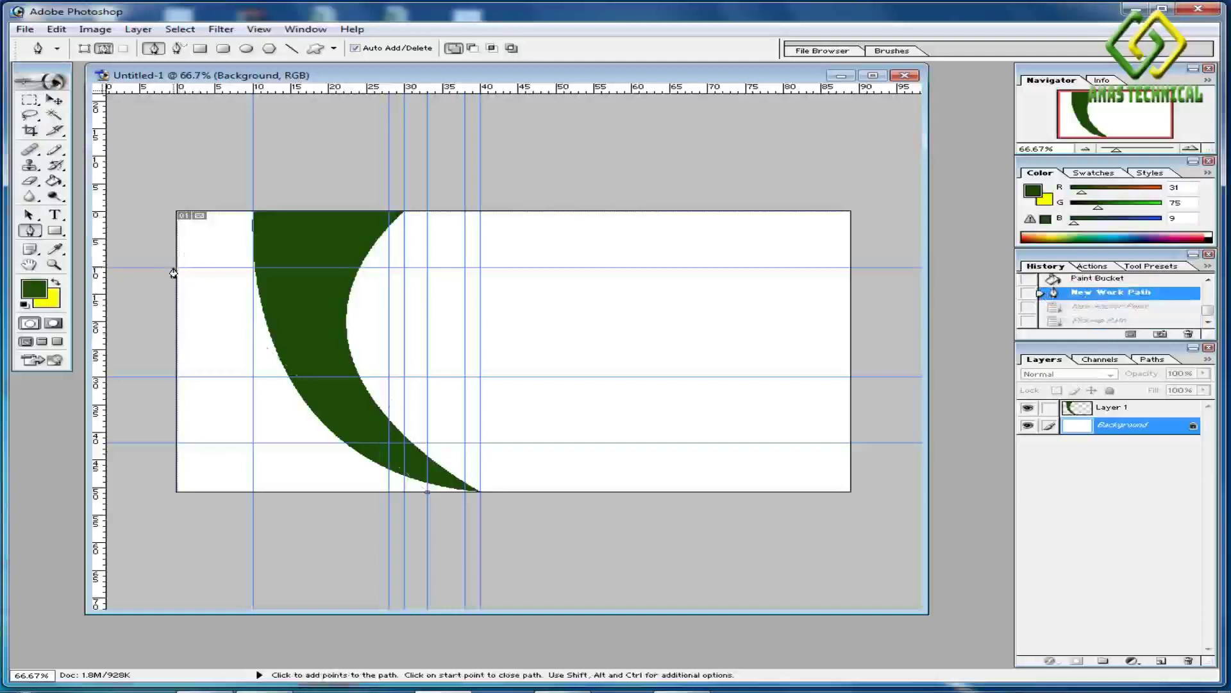
Add a smooth anchor where the upper horizontal guide meets the canvas's left edge, and align both handles along that edge with the Convert Point tool.
{"action": "left_click_drag", "start_coordinate": [177, 268], "coordinate": [229, 192]}
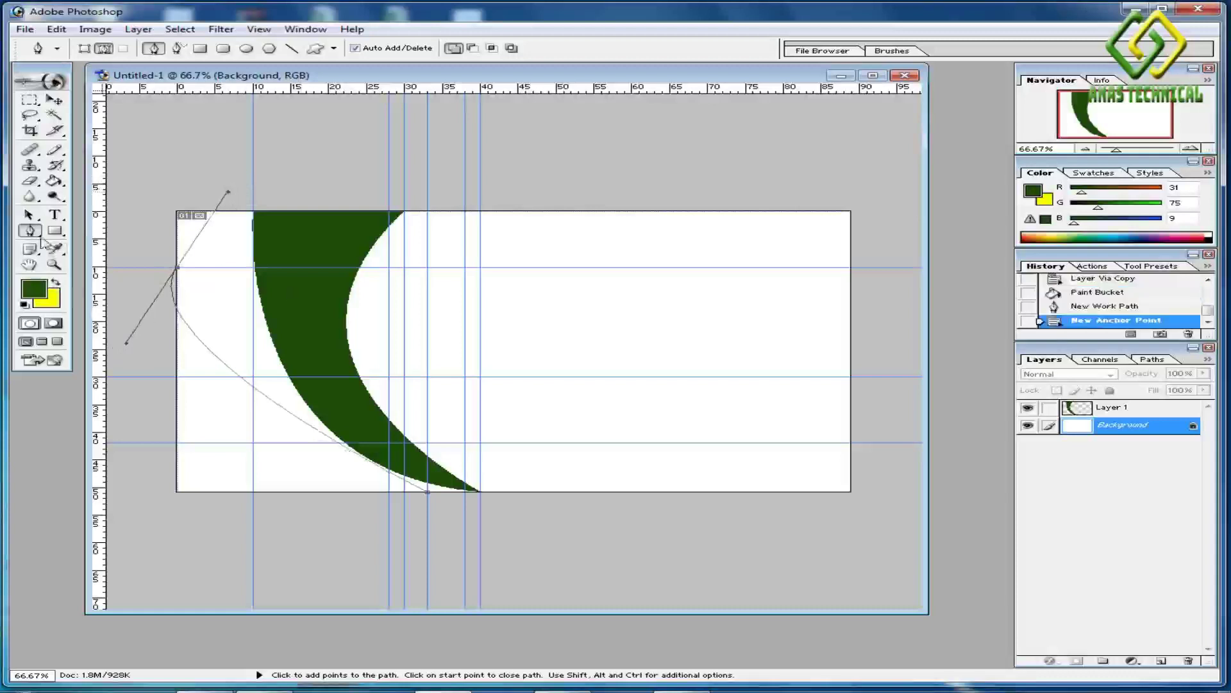
{"action": "left_click", "coordinate": [31, 230]}
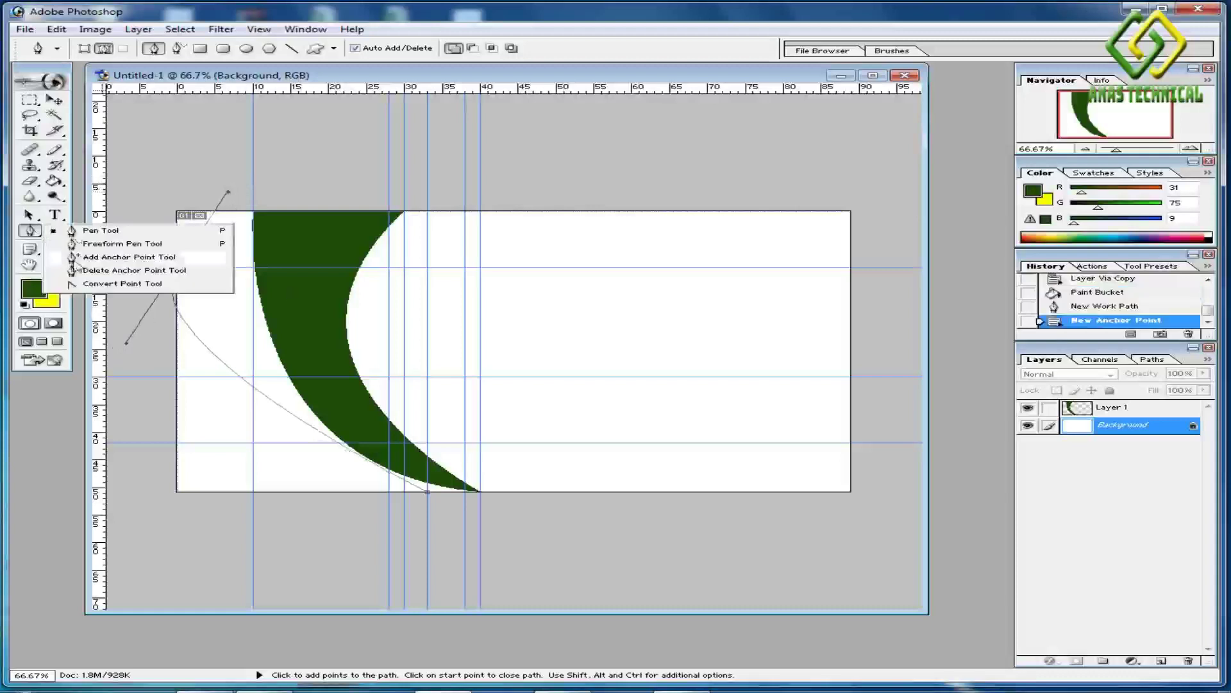
{"action": "left_click", "coordinate": [125, 283]}
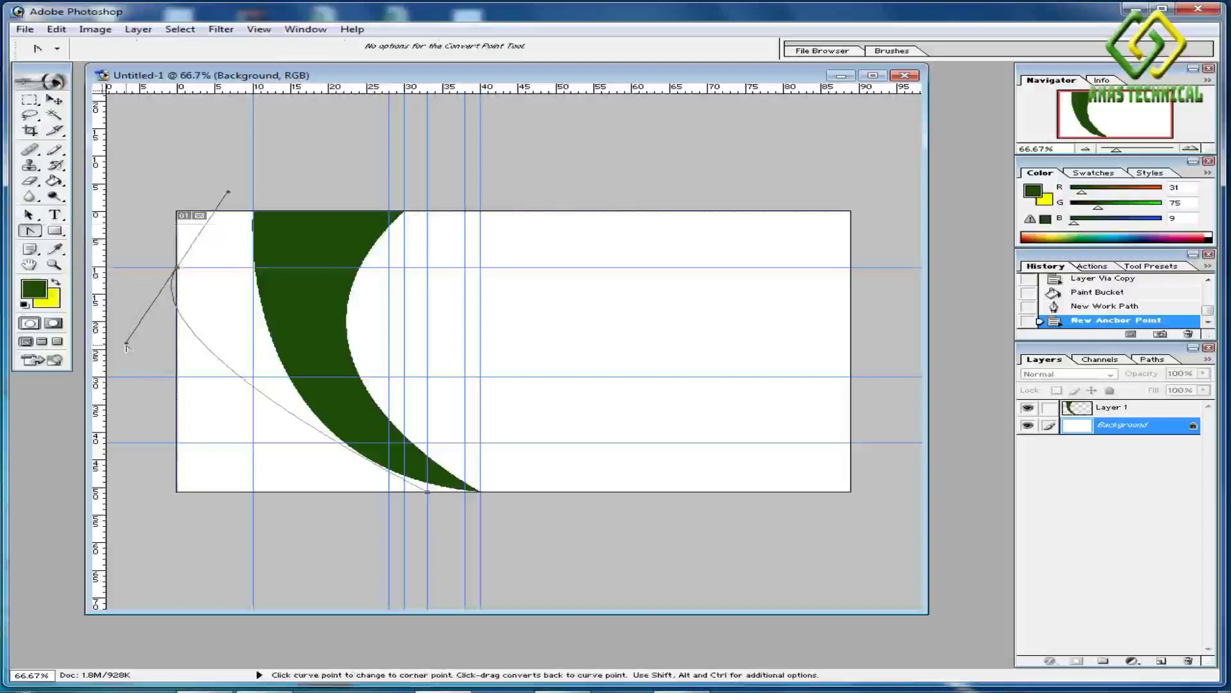
{"action": "left_click_drag", "start_coordinate": [127, 344], "coordinate": [184, 446]}
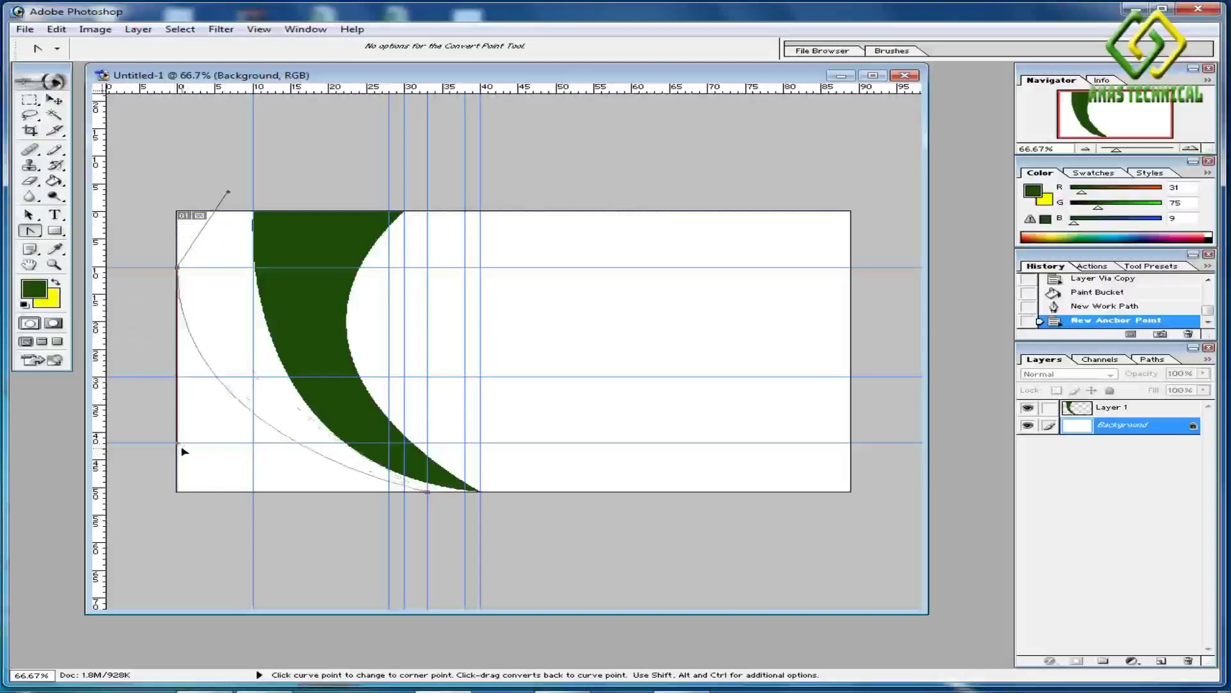
{"action": "left_click_drag", "start_coordinate": [182, 447], "coordinate": [177, 449]}
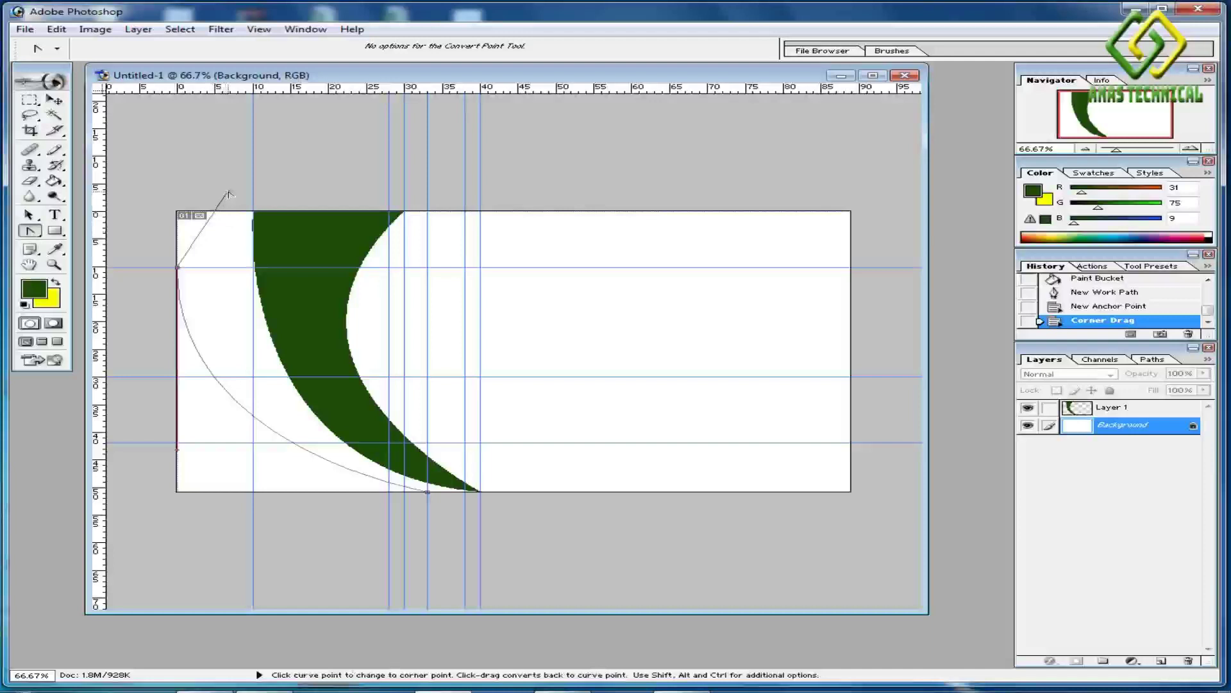
{"action": "left_click_drag", "start_coordinate": [229, 194], "coordinate": [180, 186]}
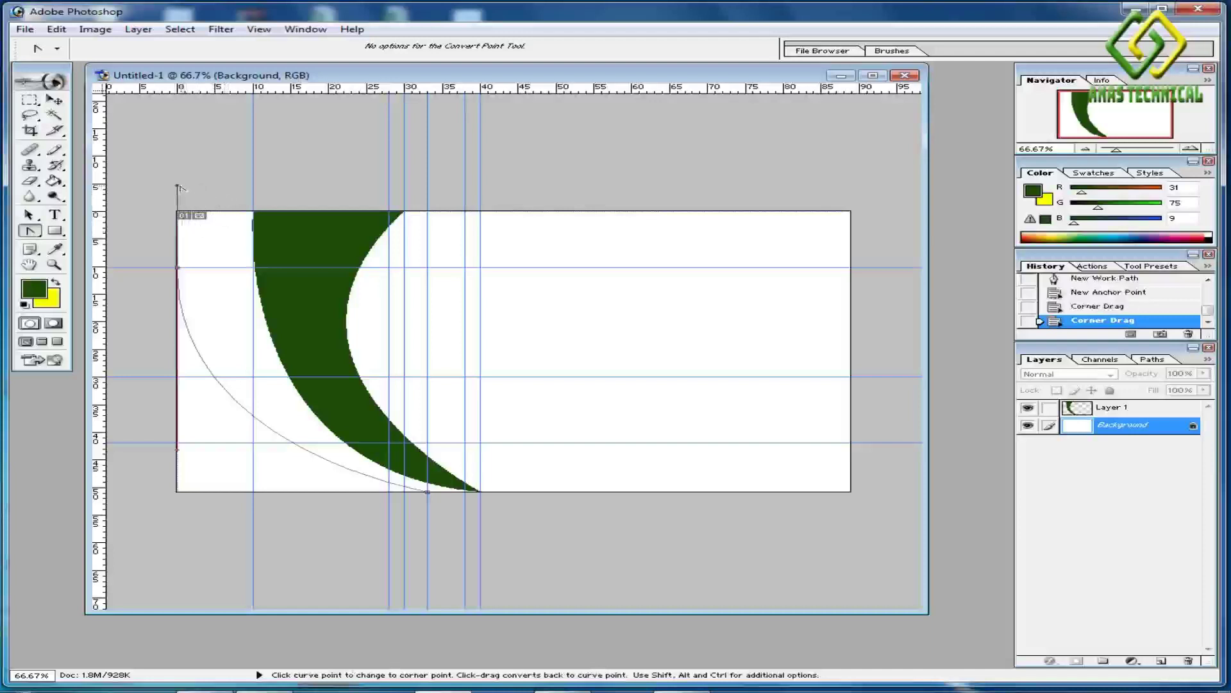
Continue the path with the Pen tool to the canvas's top-left corner and across to the green crescent just past the 10 mm guide.
{"action": "left_click", "coordinate": [30, 232]}
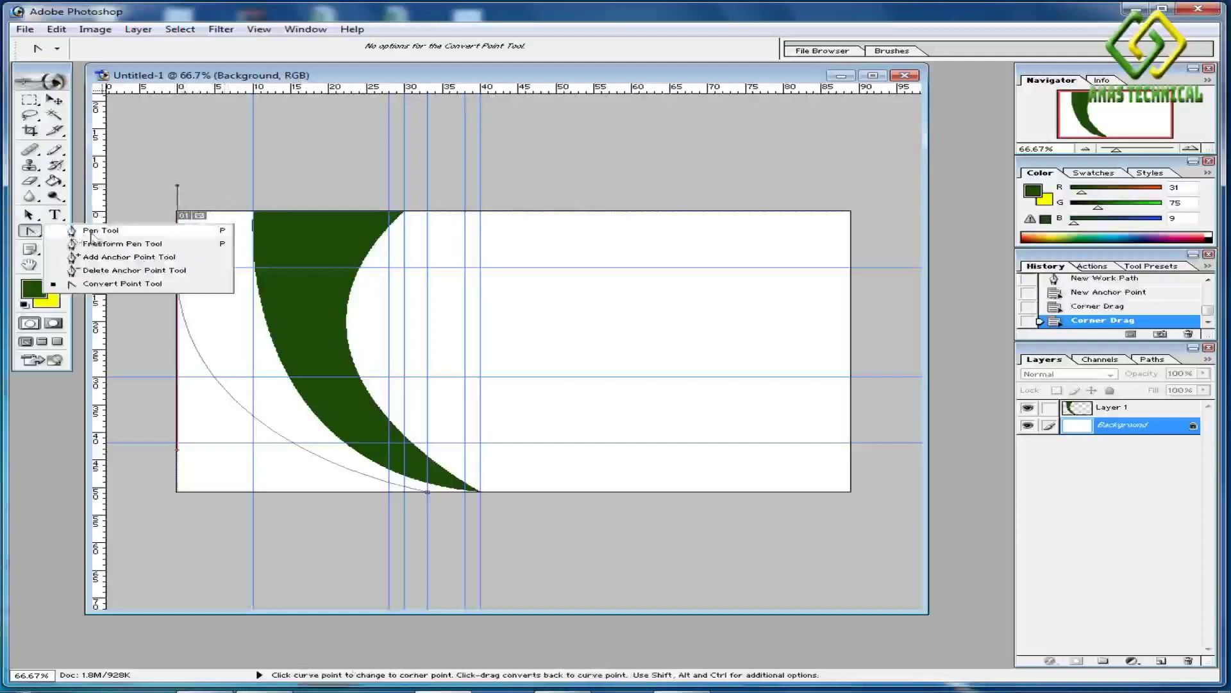
{"action": "left_click", "coordinate": [99, 231]}
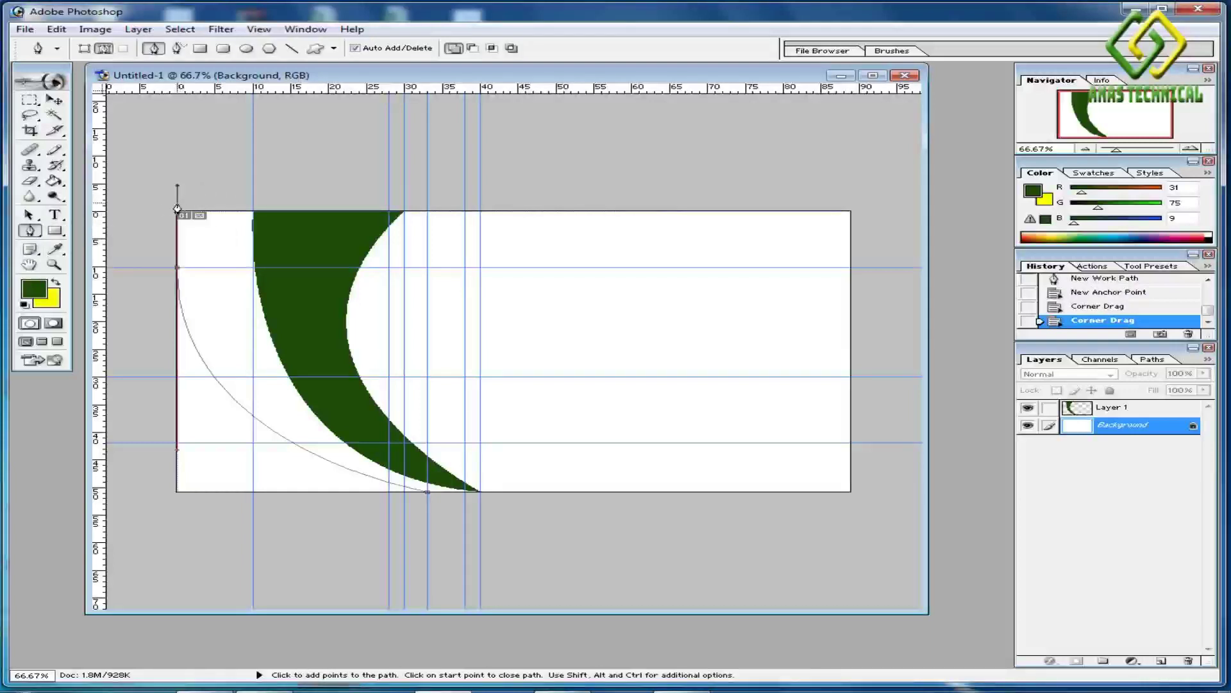
{"action": "left_click", "coordinate": [177, 208]}
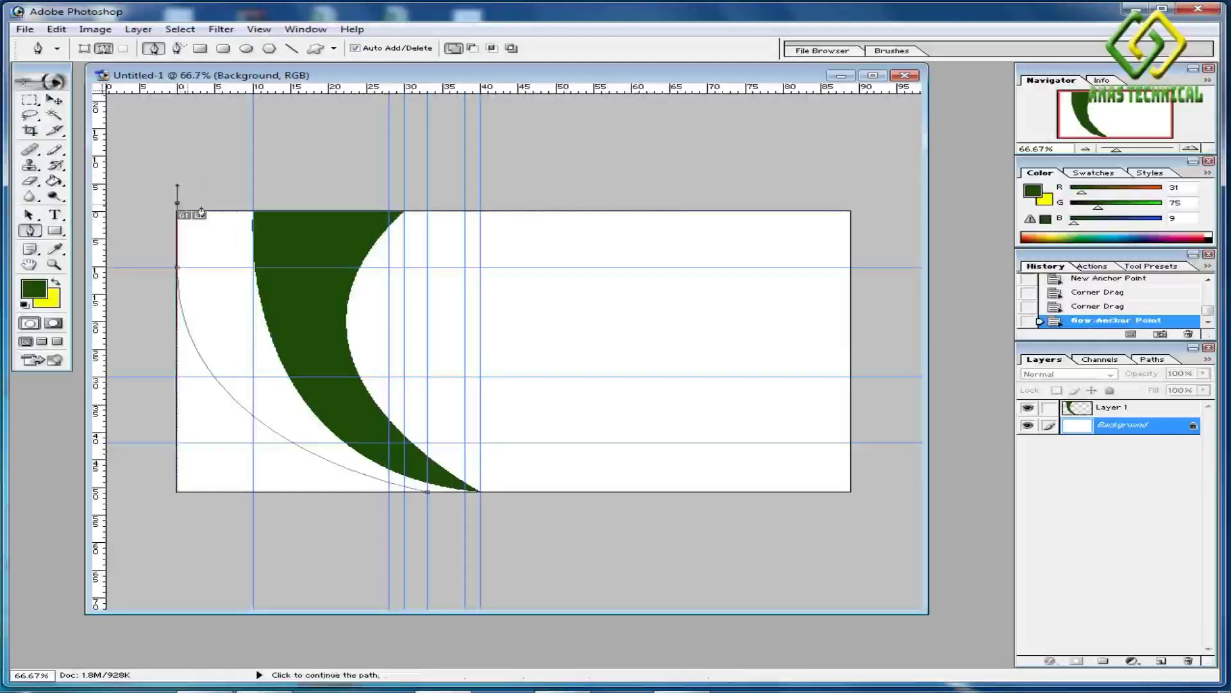
{"action": "left_click", "coordinate": [254, 210]}
{"action": "left_click", "coordinate": [265, 212]}
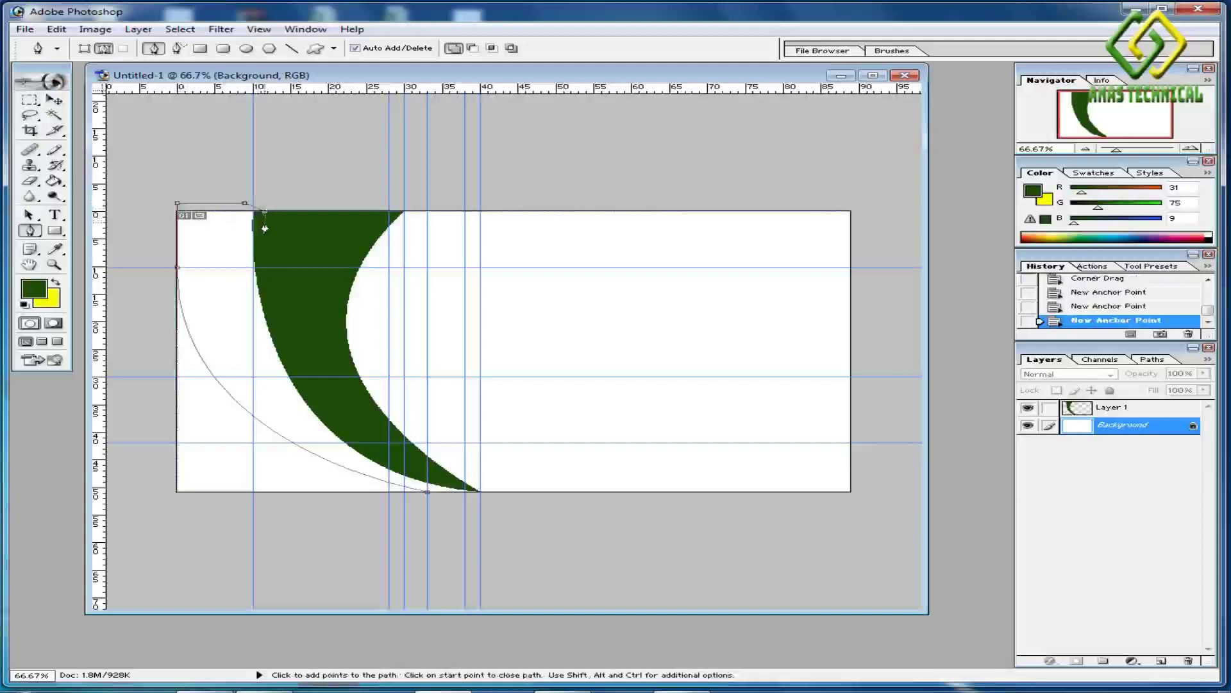
Place anchors down the inside of the green crescent to its tip near the 40 mm guide and close the path at the 33 mm anchor.
{"action": "left_click", "coordinate": [264, 222]}
{"action": "left_click", "coordinate": [275, 285]}
{"action": "left_click", "coordinate": [322, 393]}
{"action": "left_click", "coordinate": [352, 423]}
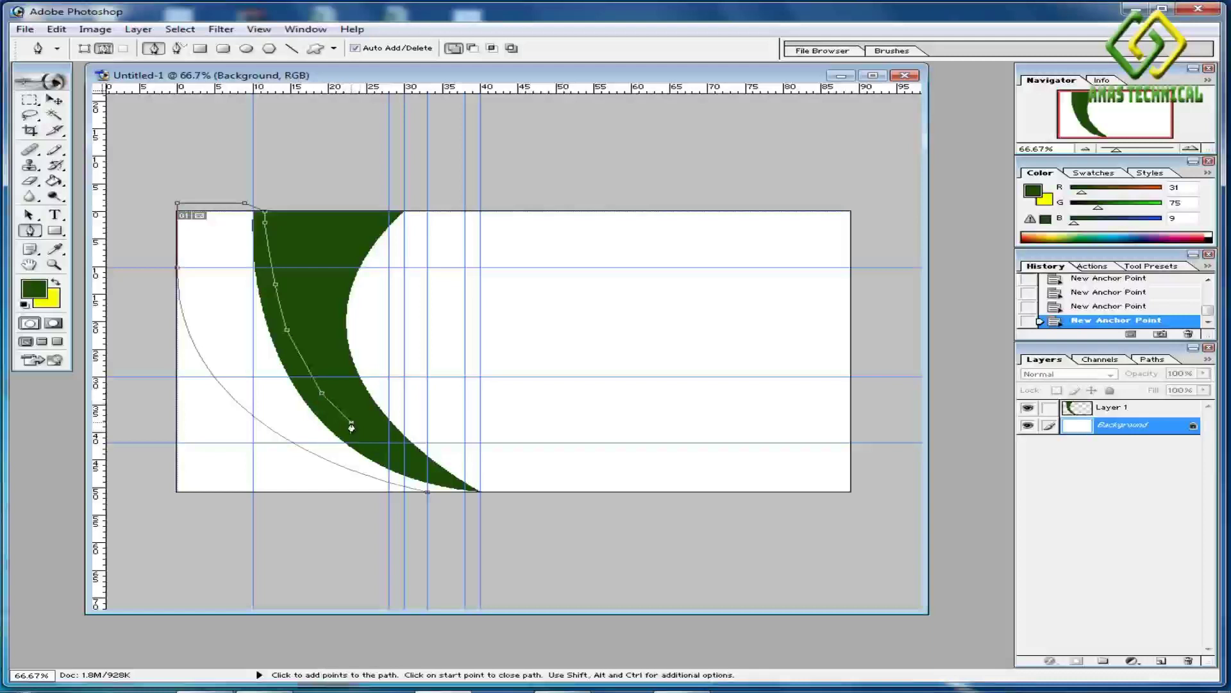
{"action": "left_click", "coordinate": [404, 457]}
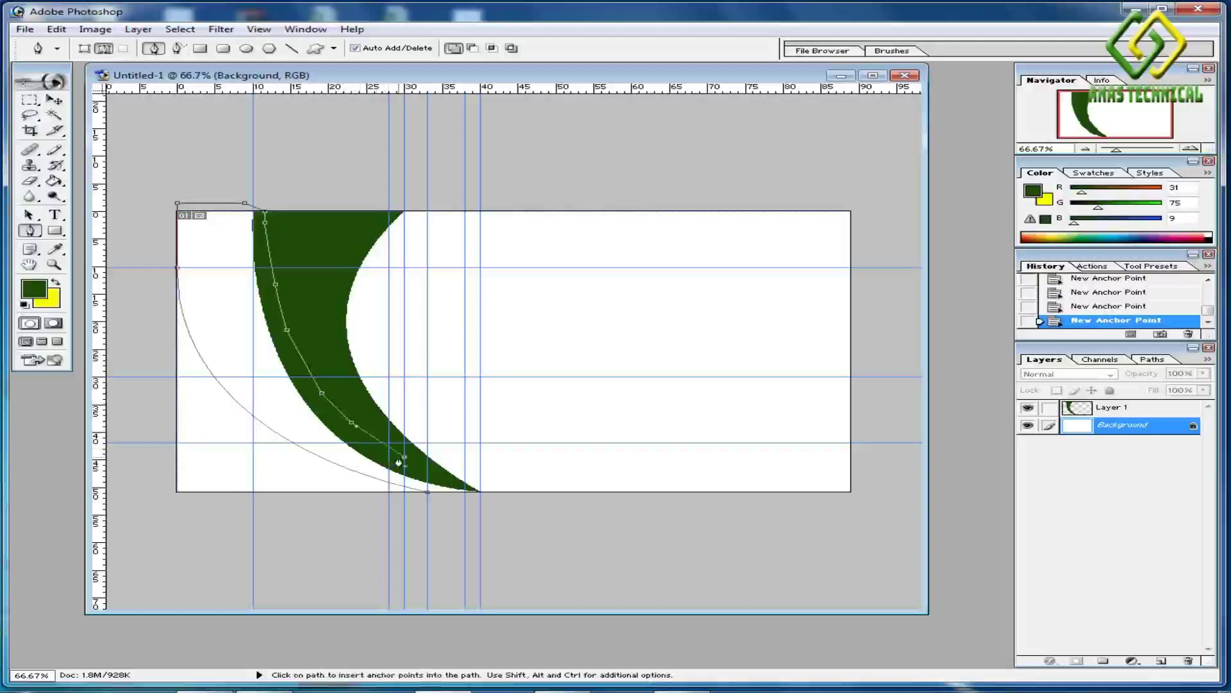
{"action": "left_click", "coordinate": [438, 477]}
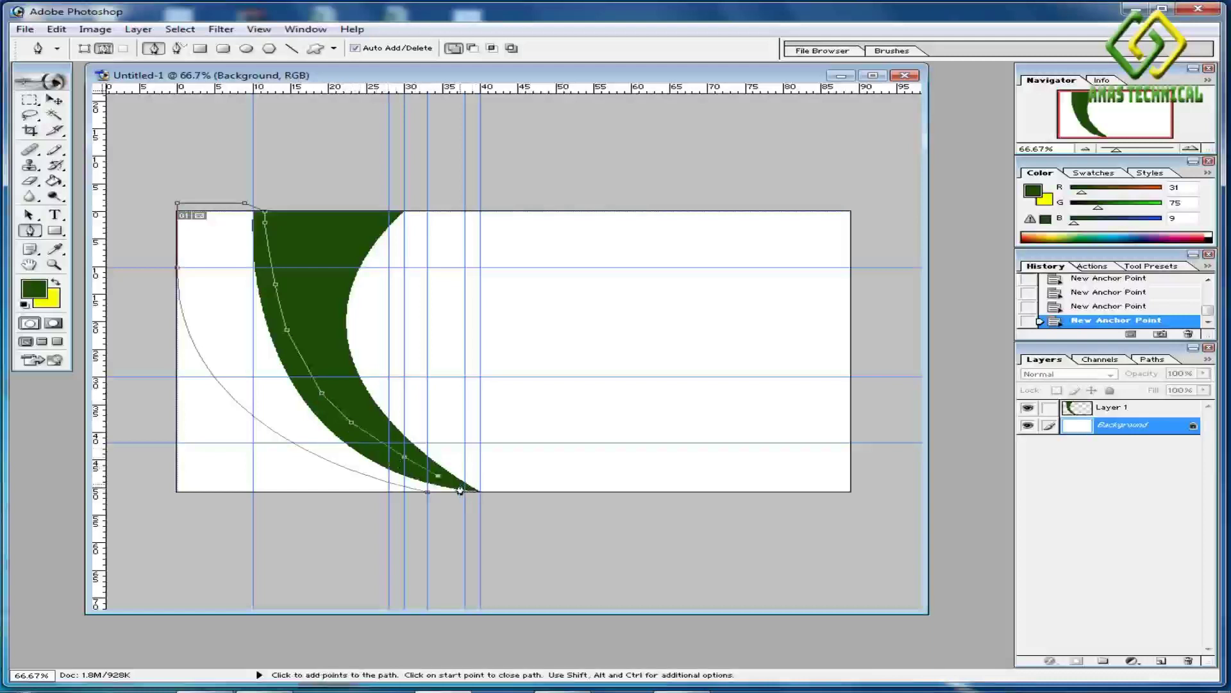
{"action": "left_click", "coordinate": [465, 485]}
{"action": "left_click_drag", "start_coordinate": [1117, 149], "coordinate": [1132, 151]}
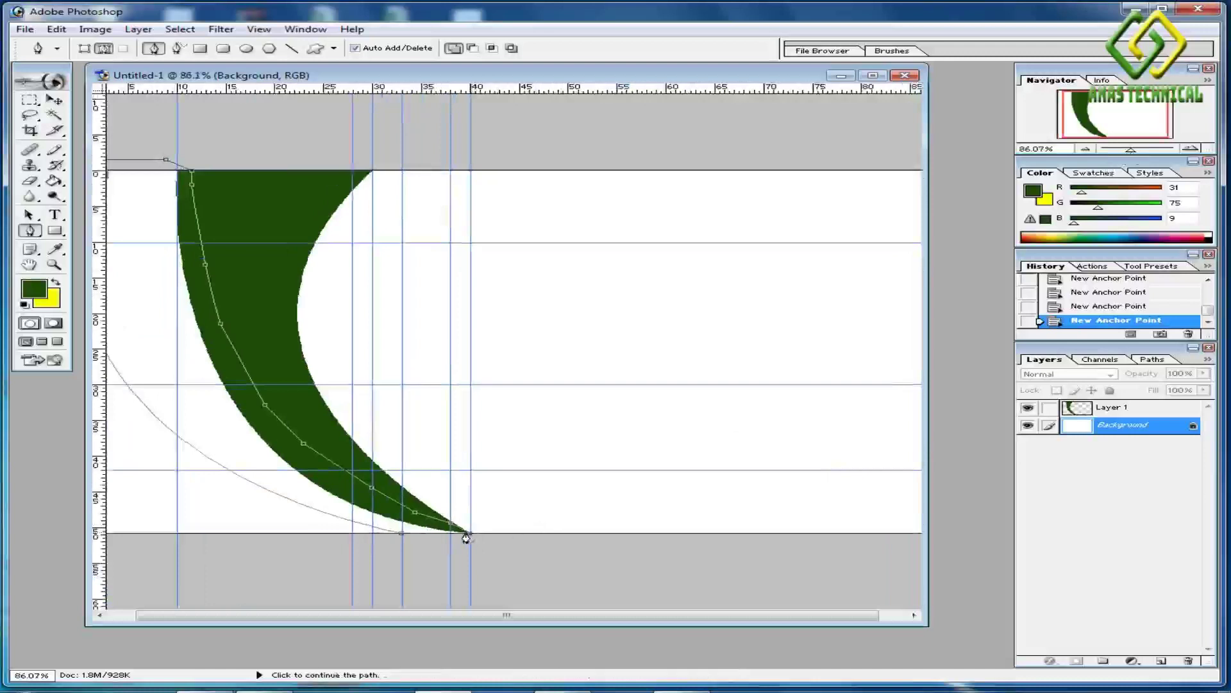
{"action": "left_click", "coordinate": [402, 539]}
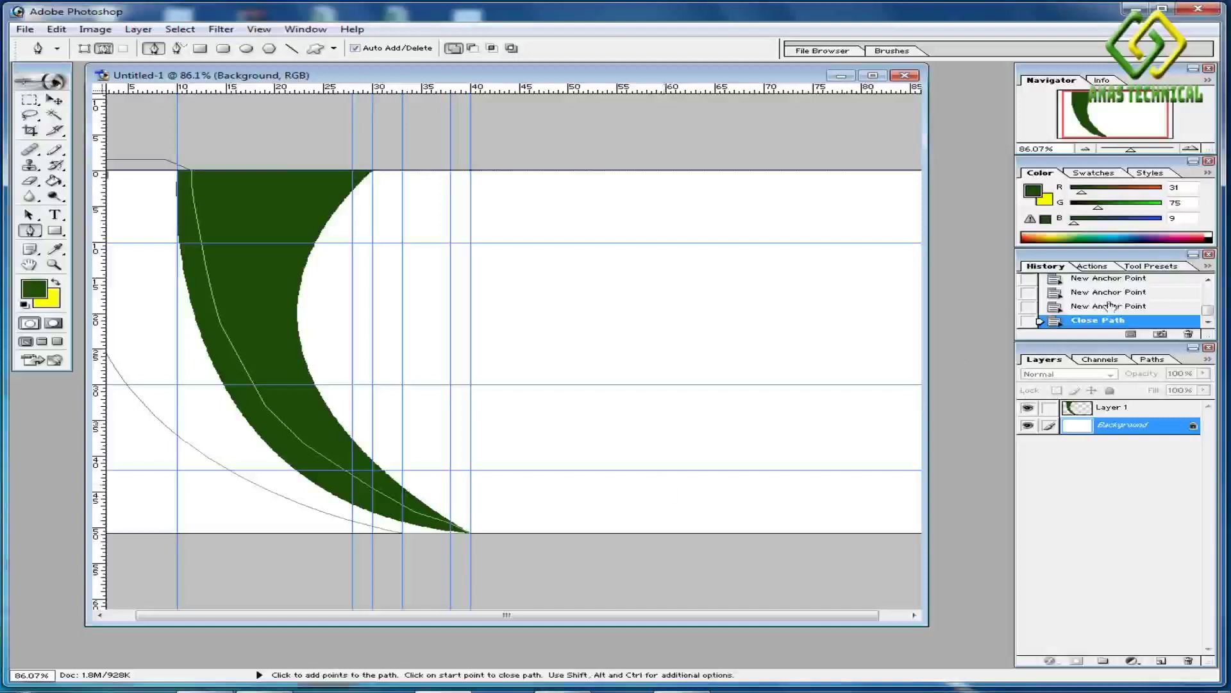
Convert the closed path to a selection, copy it from the Background to a new layer, and check the copy with the Background briefly hidden.
{"action": "left_click_drag", "start_coordinate": [1135, 156], "coordinate": [1123, 157]}
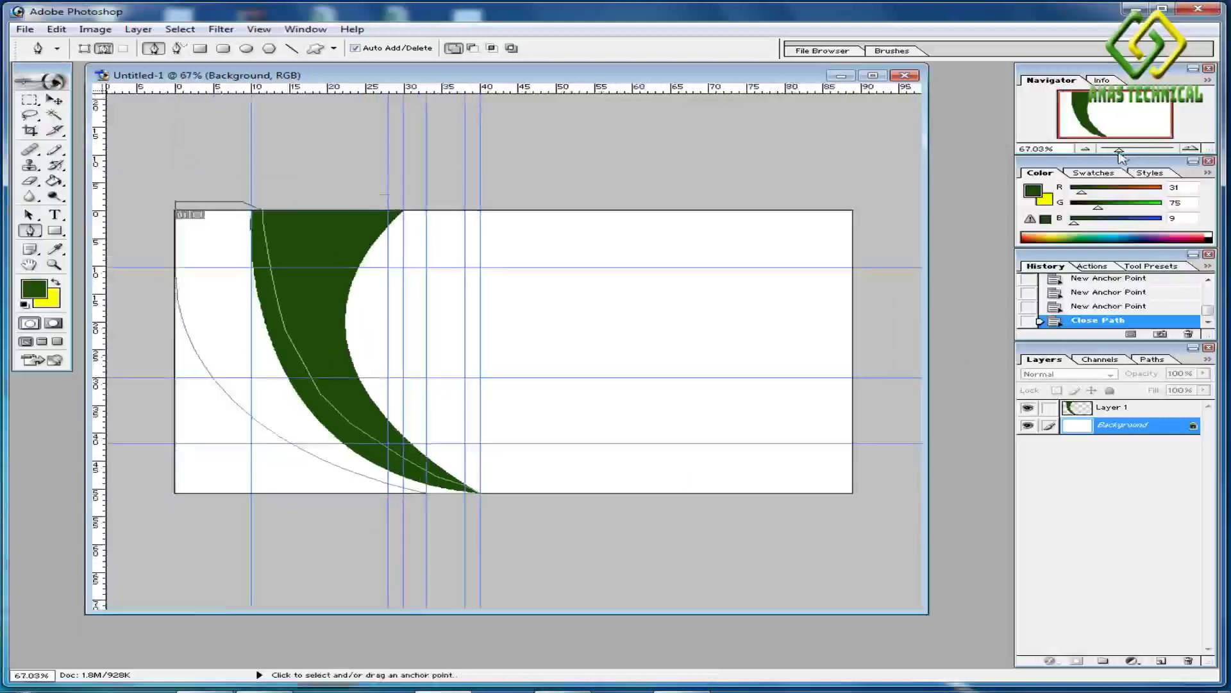
{"action": "key", "text": "ctrl+Return"}
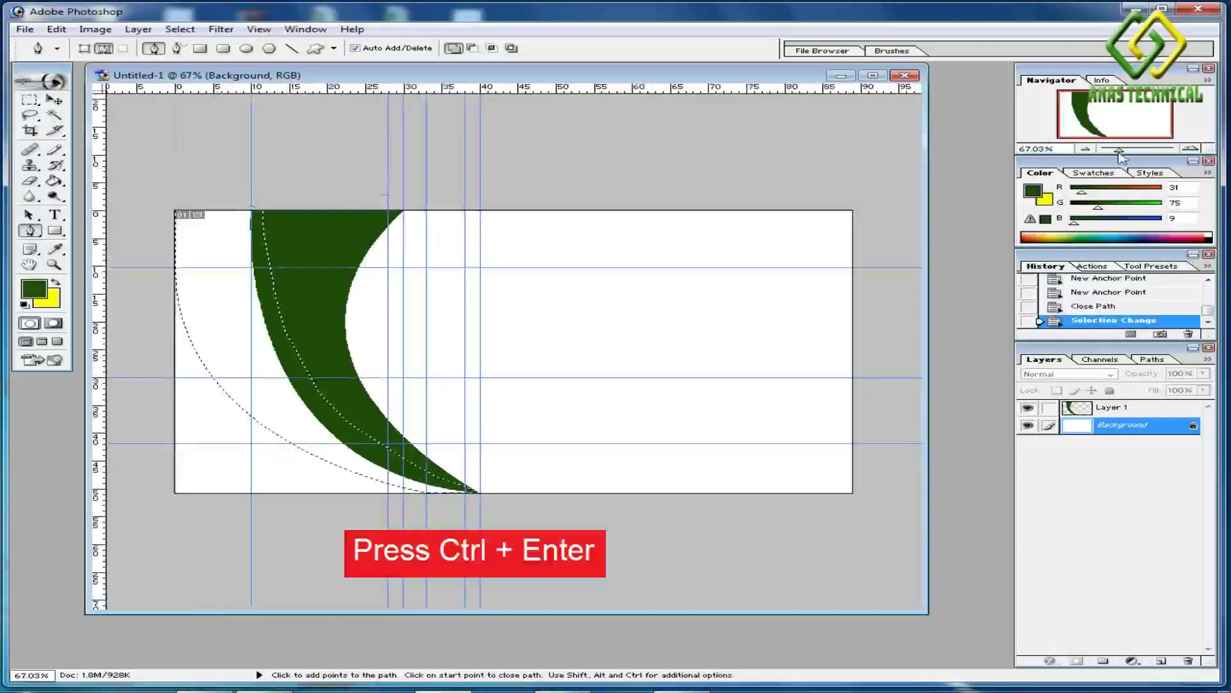
{"action": "left_click", "coordinate": [143, 31]}
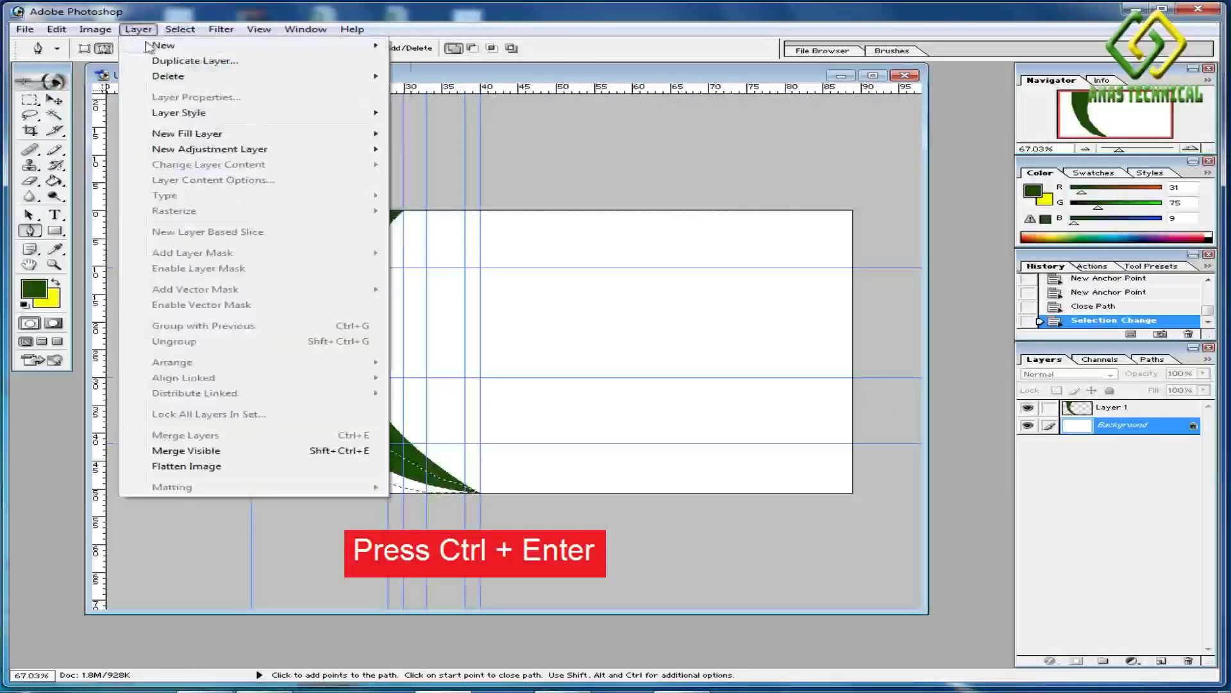
{"action": "mouse_move", "coordinate": [193, 45]}
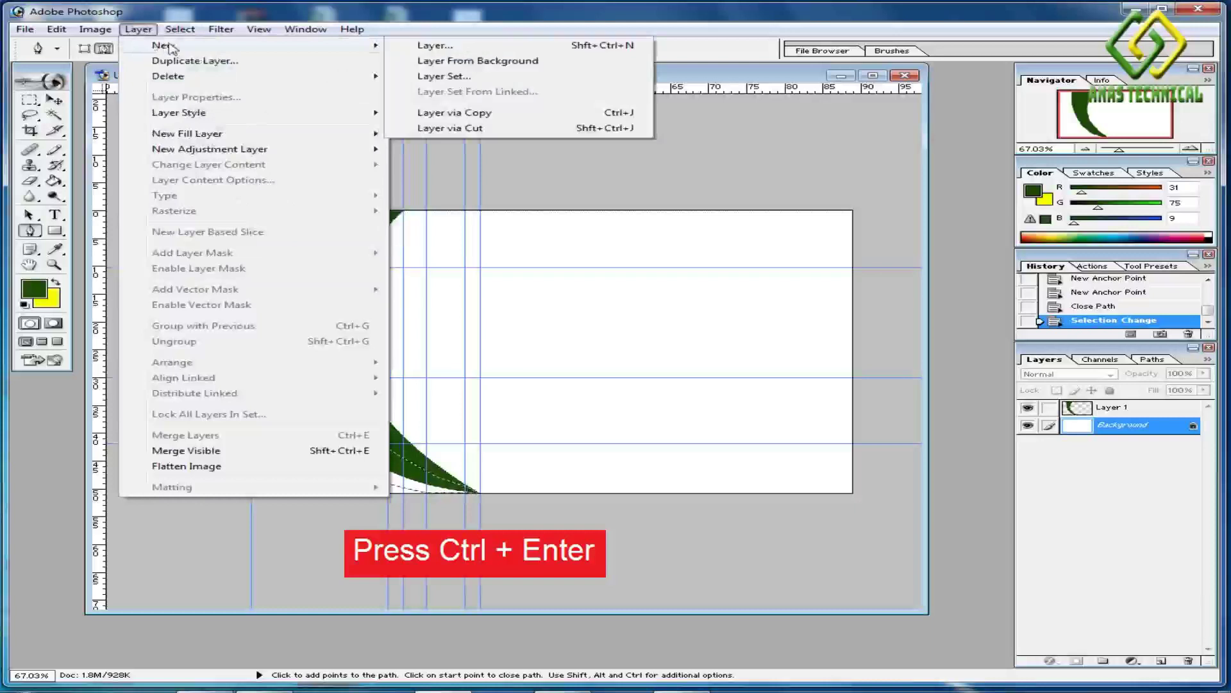
{"action": "left_click", "coordinate": [472, 112]}
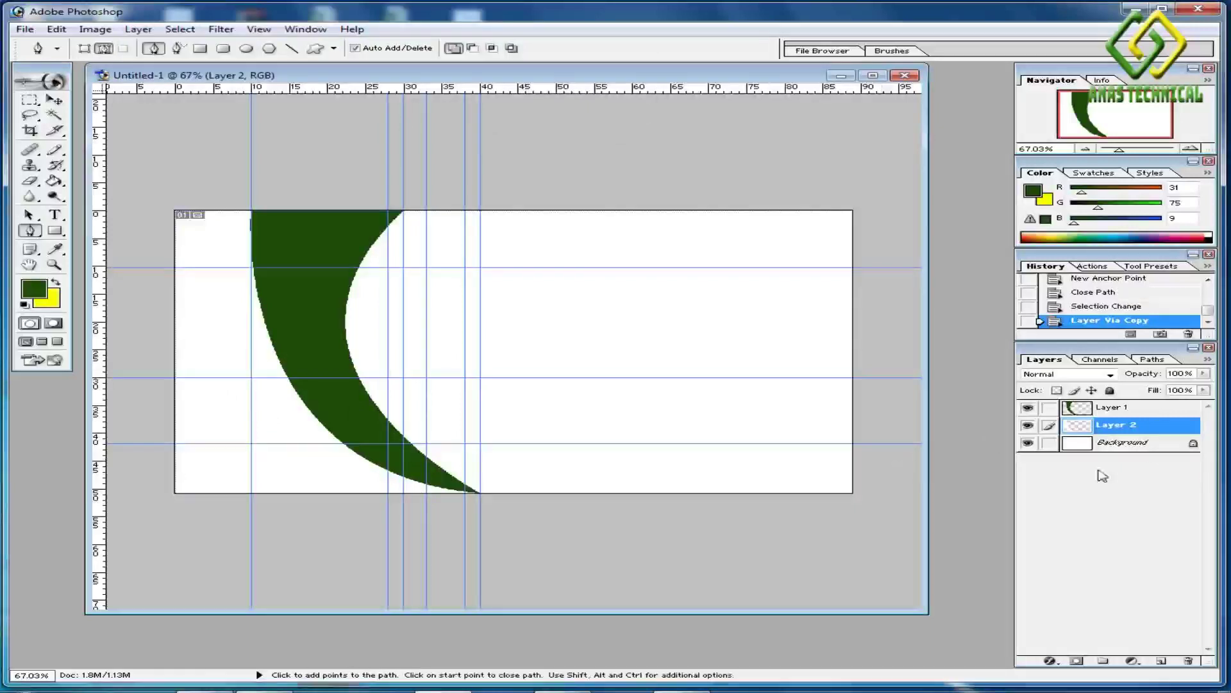
{"action": "left_click", "coordinate": [1029, 444]}
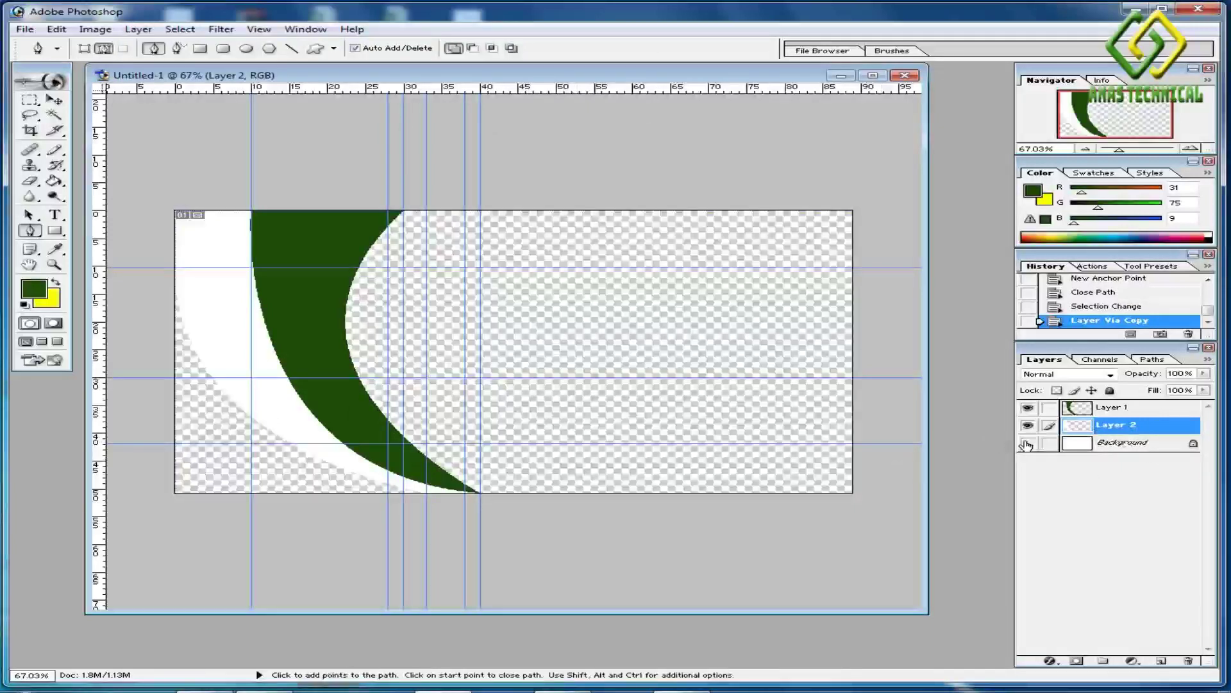
{"action": "left_click", "coordinate": [1028, 443]}
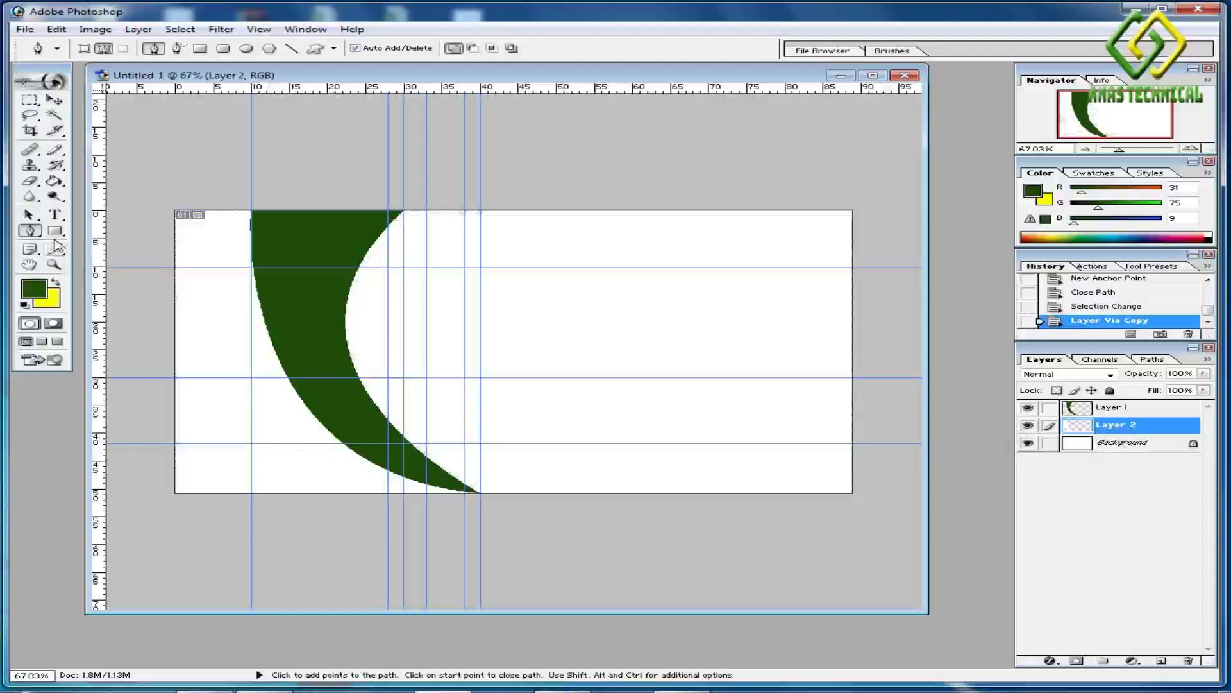
Set the foreground colour to blue 0707CC and fill the curved shape on Layer 2 with the Paint Bucket.
{"action": "left_click", "coordinate": [38, 295]}
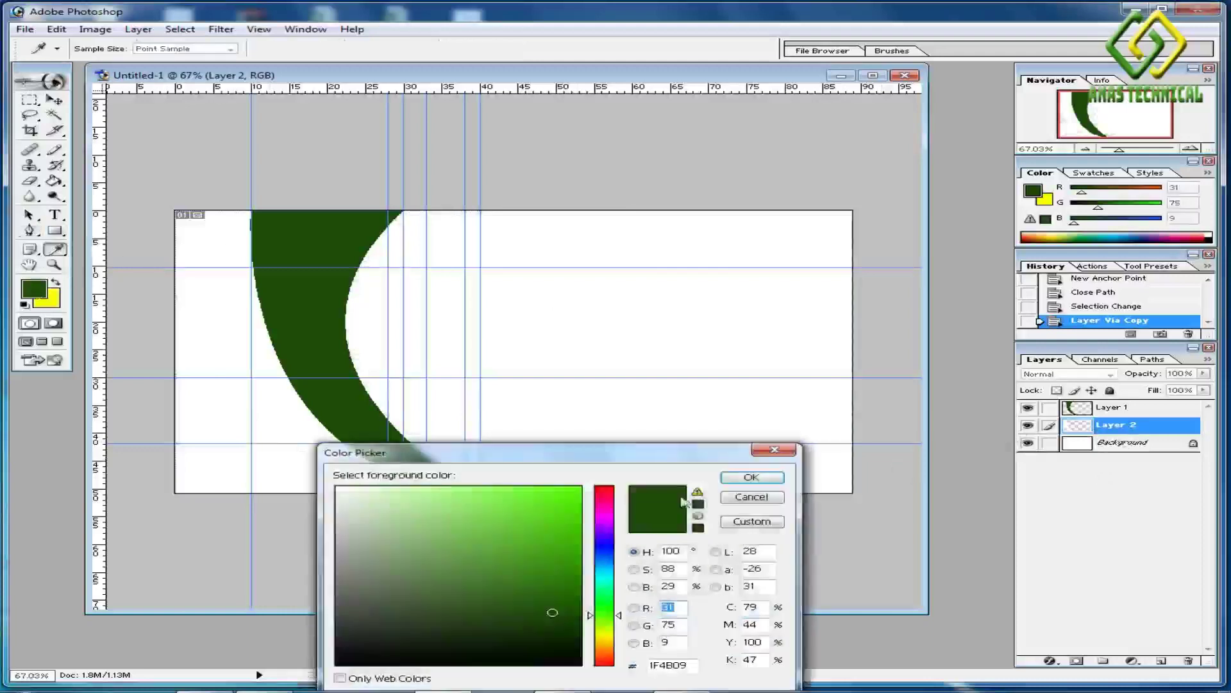
{"action": "left_click", "coordinate": [604, 546]}
{"action": "left_click", "coordinate": [560, 569]}
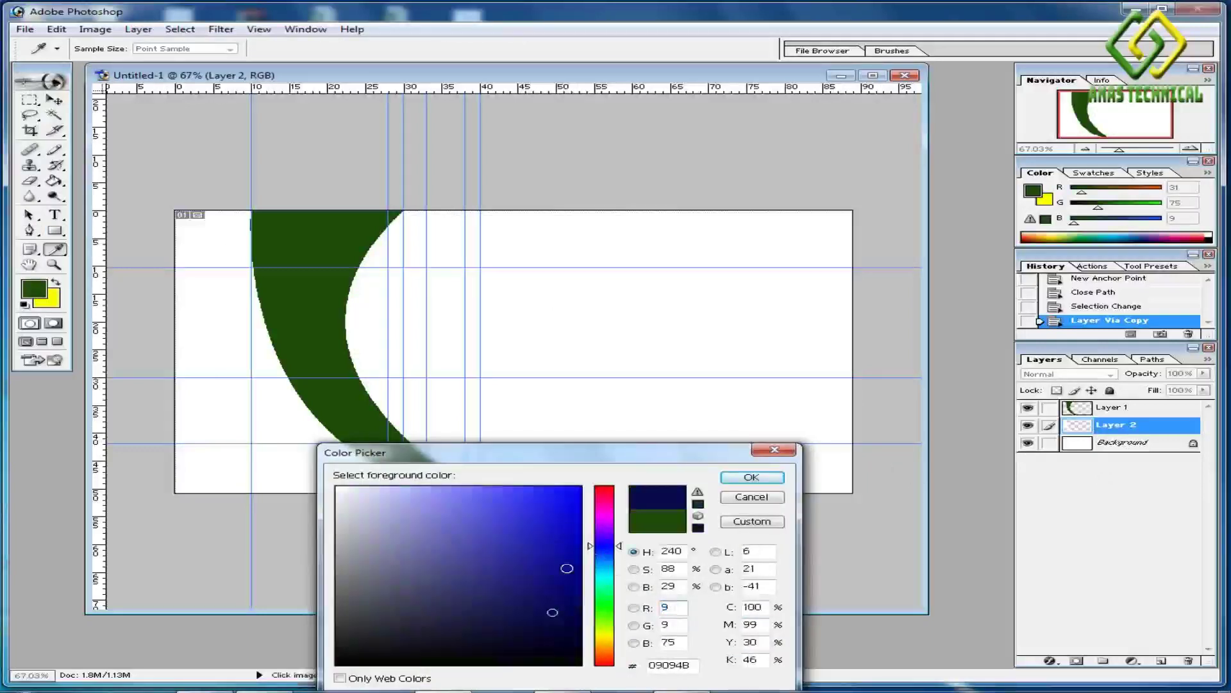
{"action": "left_click", "coordinate": [573, 521]}
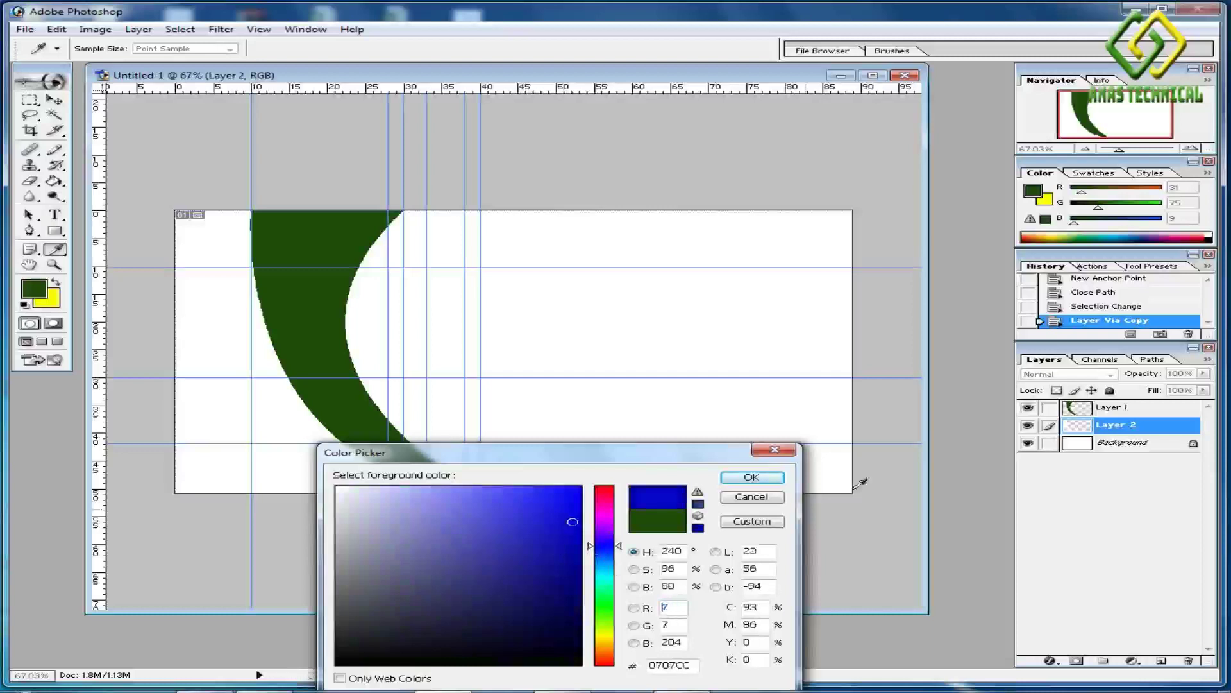
{"action": "left_click", "coordinate": [771, 483]}
{"action": "key", "text": "p"}
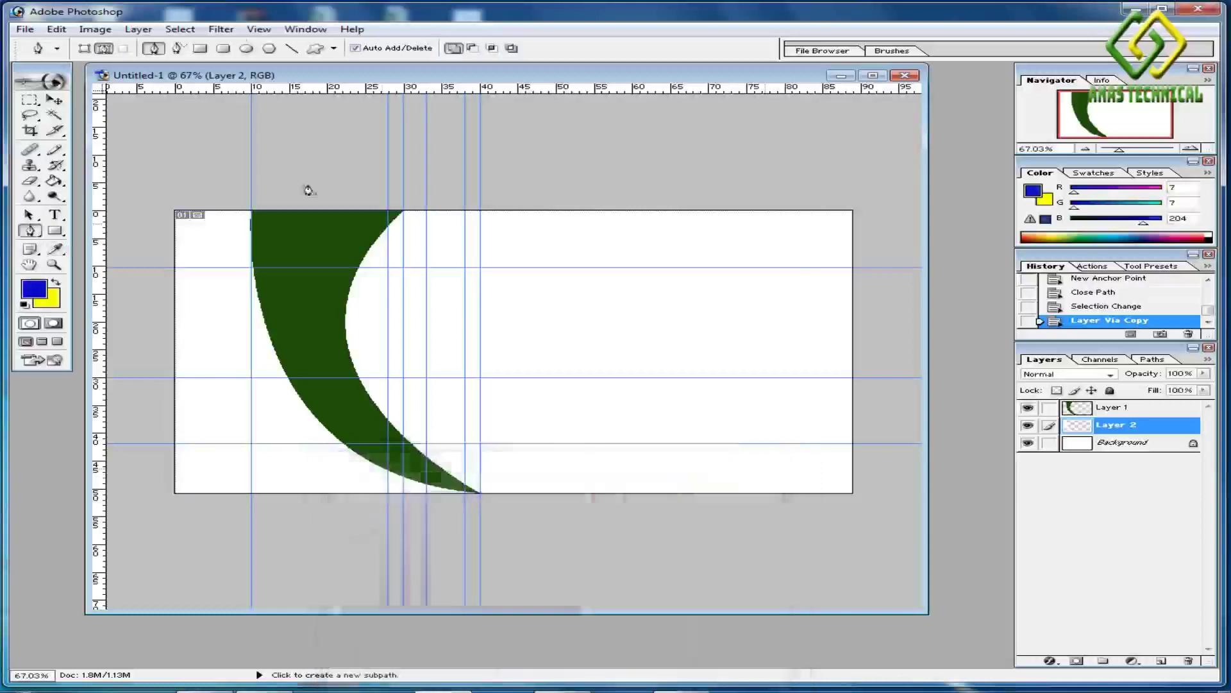
{"action": "left_click", "coordinate": [54, 185]}
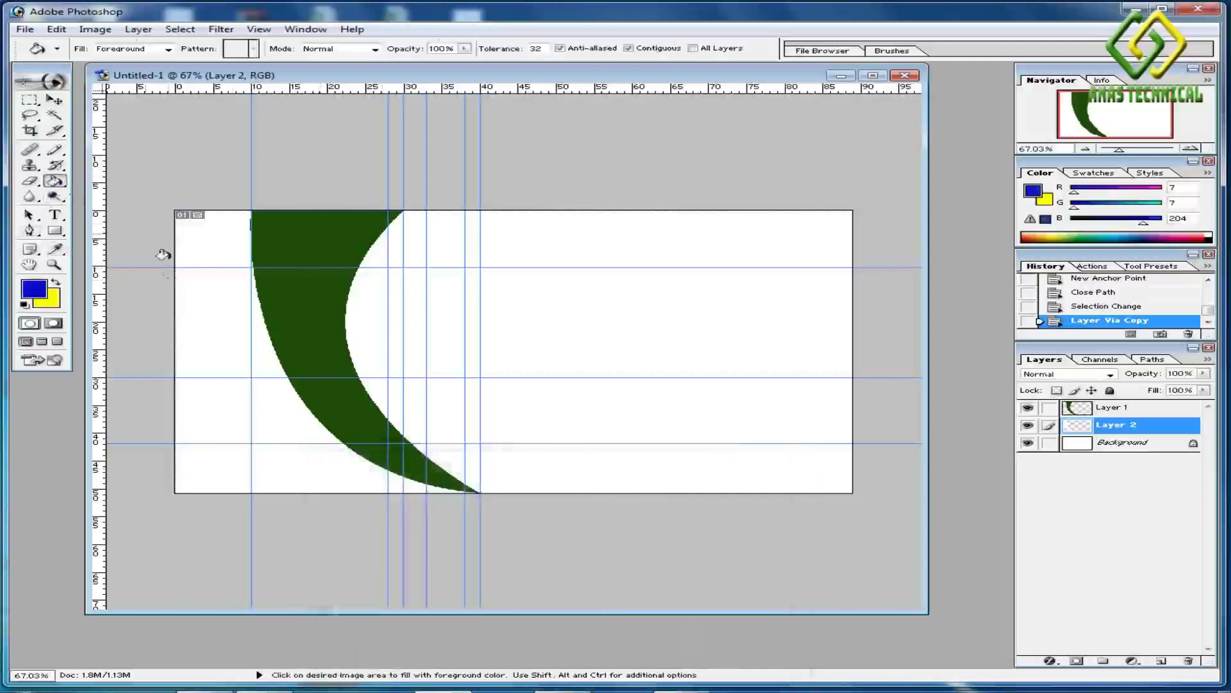
{"action": "left_click", "coordinate": [240, 314]}
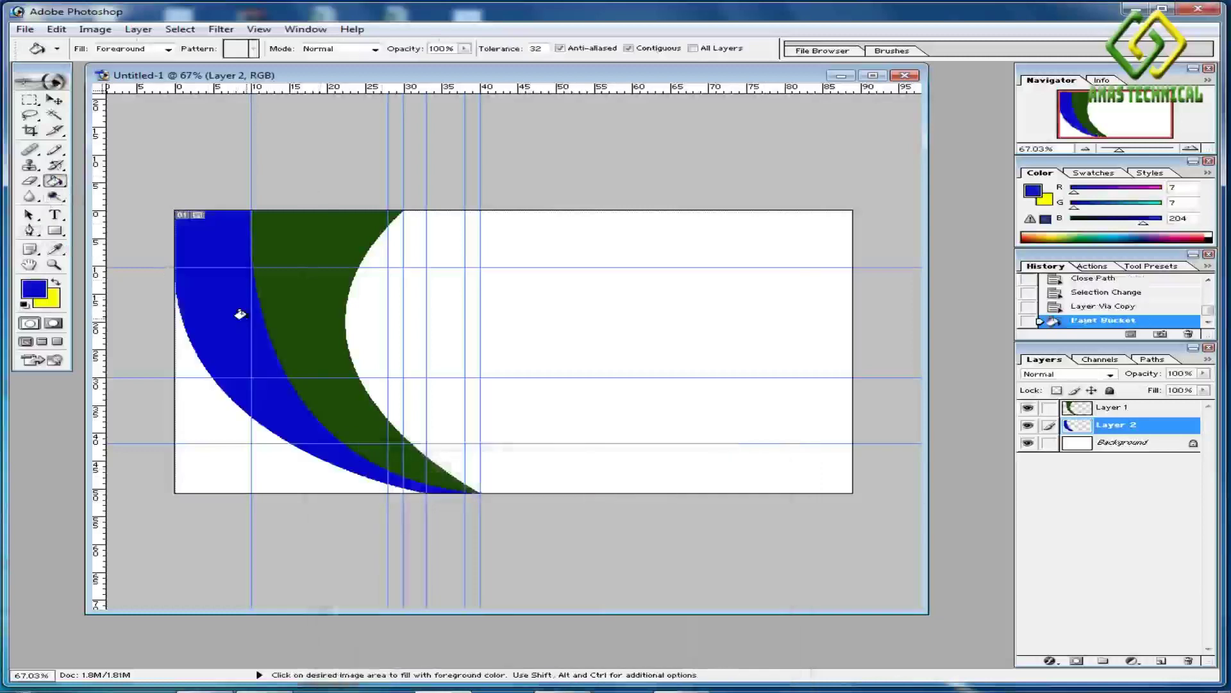
Start a Pen tool path where the 30 mm guide meets the canvas's bottom edge and curve it to the middle horizontal guide at the canvas's left edge.
{"action": "left_click", "coordinate": [29, 232]}
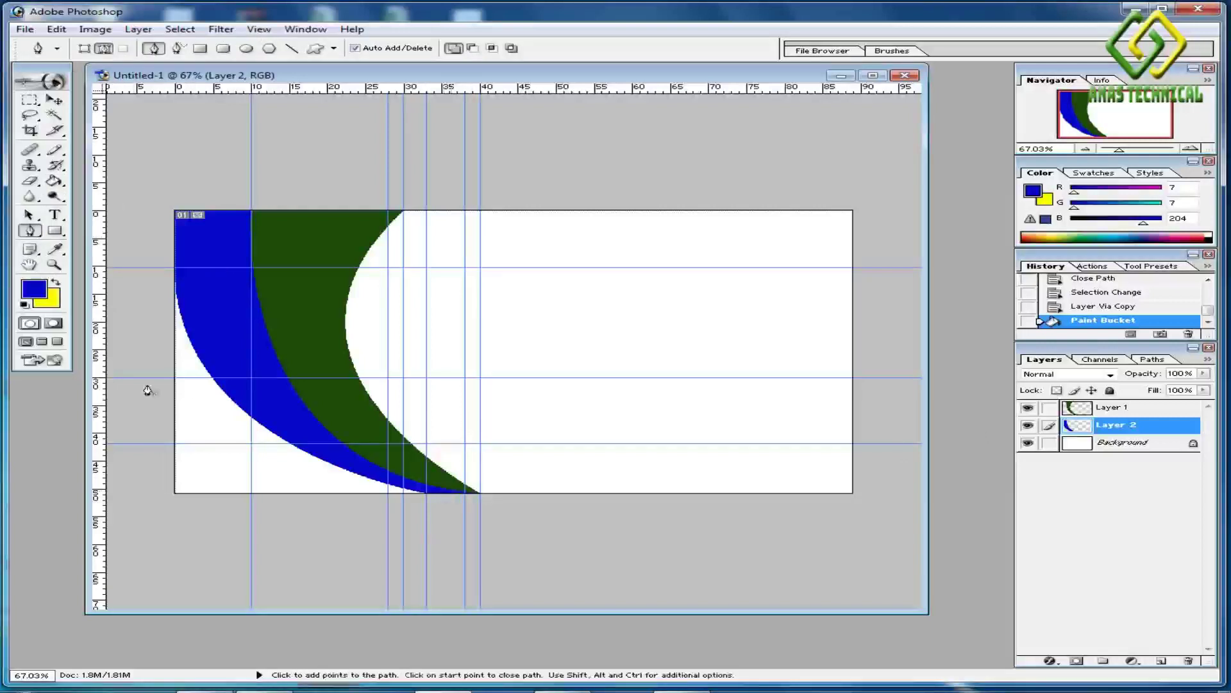
{"action": "left_click", "coordinate": [402, 494]}
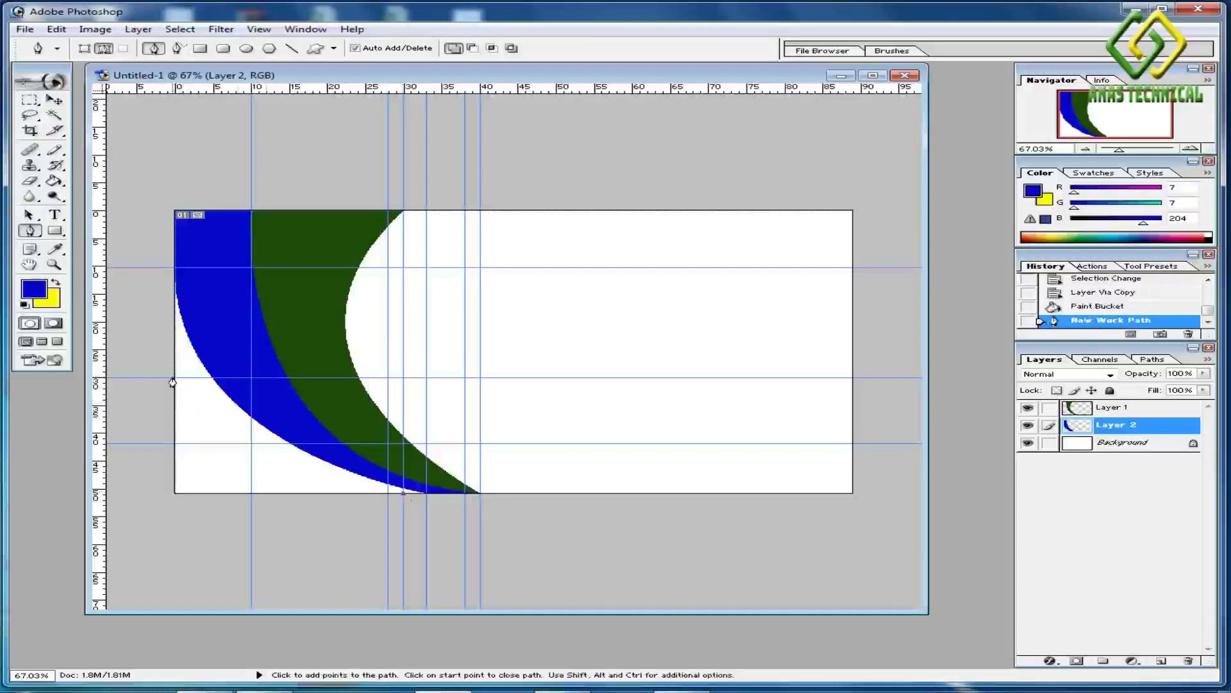
{"action": "left_click_drag", "start_coordinate": [174, 381], "coordinate": [199, 299]}
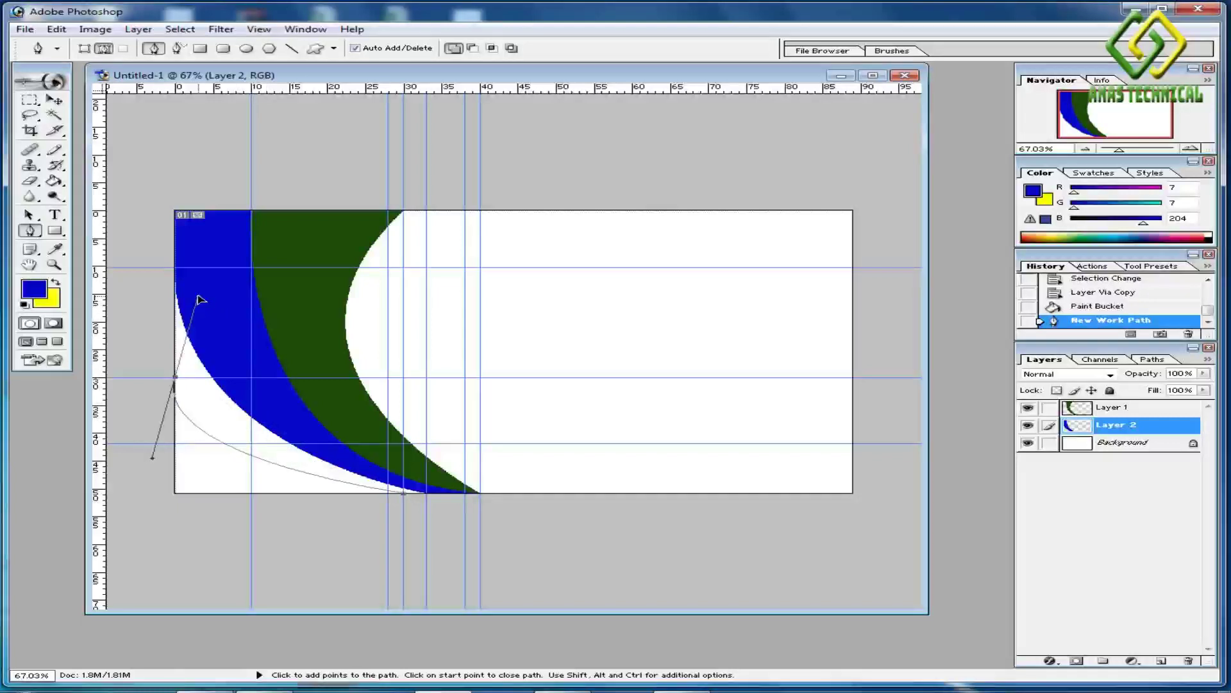
{"action": "mouse_move", "coordinate": [199, 299]}
{"action": "left_mouse_down"}
{"action": "mouse_move", "coordinate": [200, 315]}
{"action": "mouse_move", "coordinate": [209, 308]}
{"action": "mouse_move", "coordinate": [197, 310]}
{"action": "left_mouse_up"}
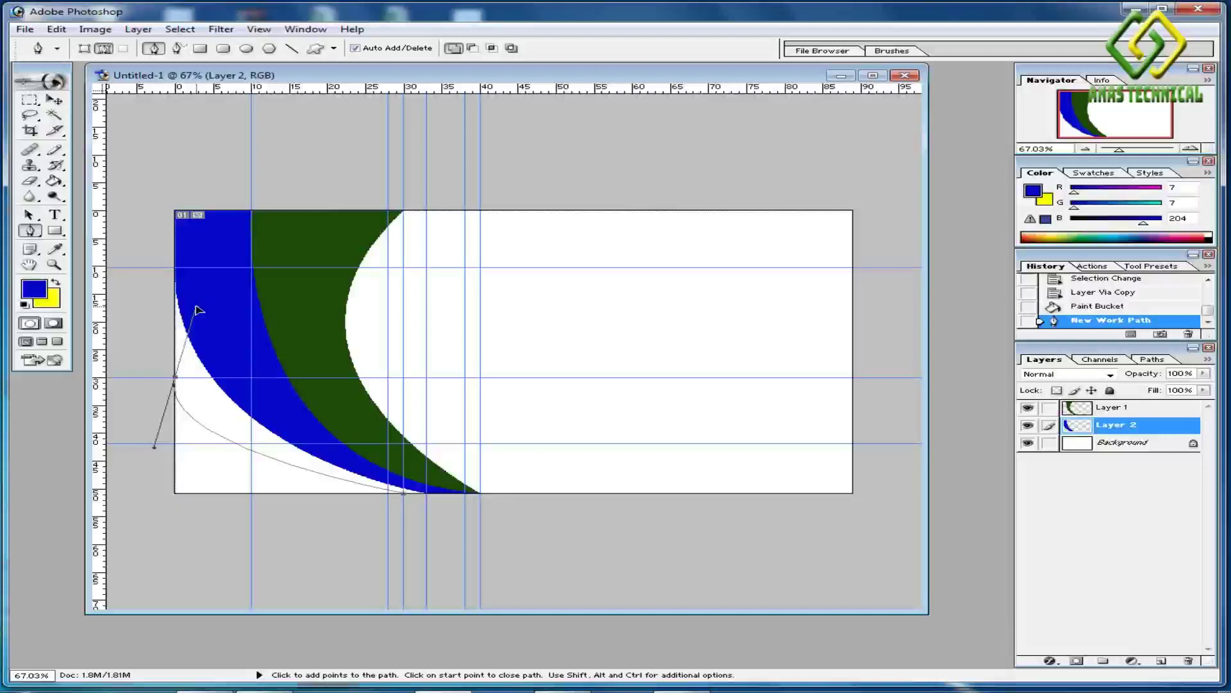
{"action": "left_click_drag", "start_coordinate": [197, 310], "coordinate": [197, 310]}
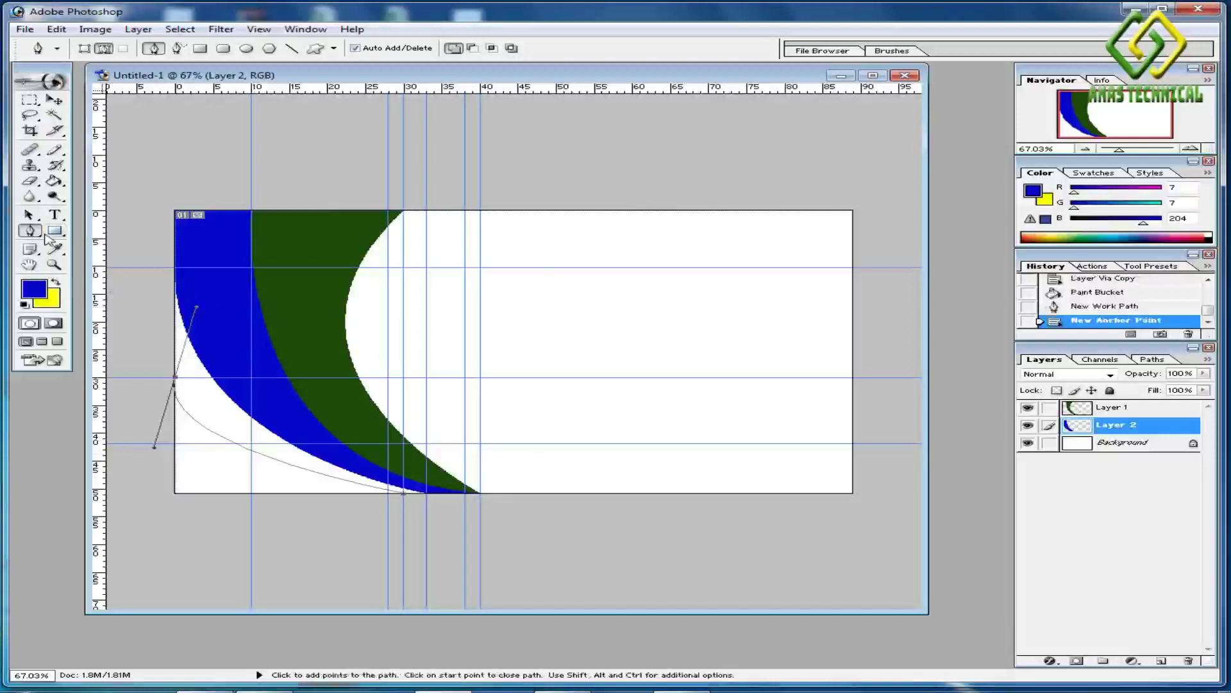
With the Convert Point tool, swing the left-edge anchor's lower handle slightly into the canvas and align its upper handle along the edge.
{"action": "left_click_drag", "start_coordinate": [34, 235], "coordinate": [70, 285]}
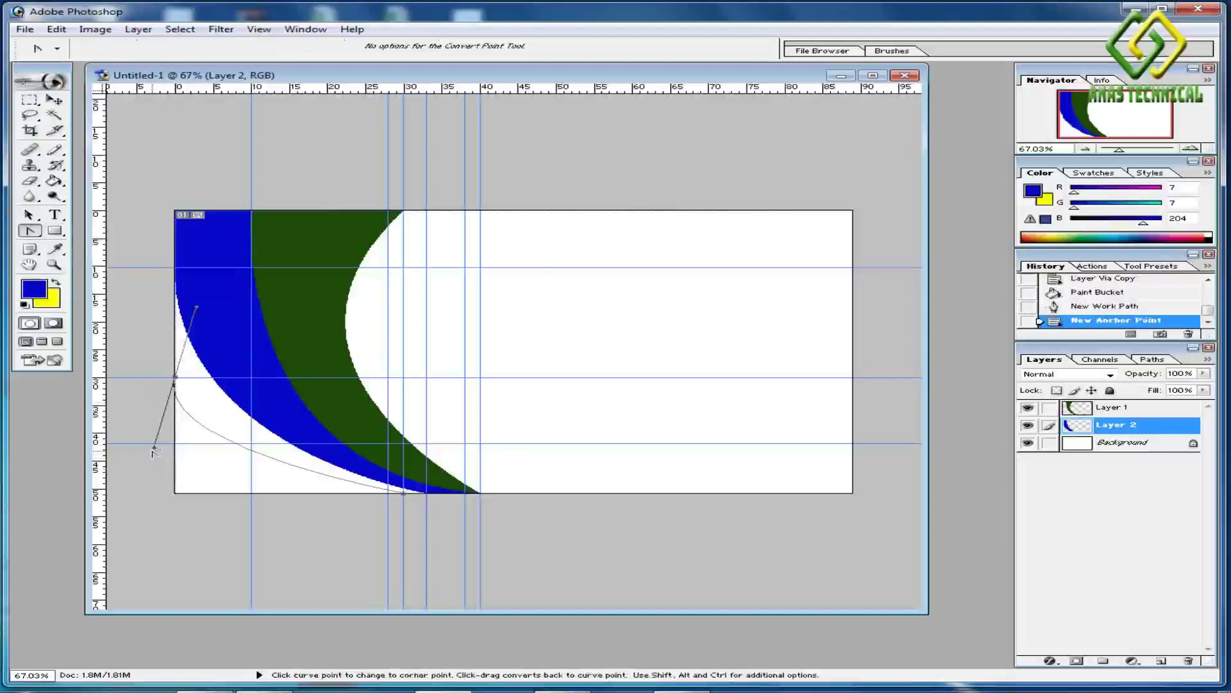
{"action": "left_click_drag", "start_coordinate": [154, 449], "coordinate": [186, 451]}
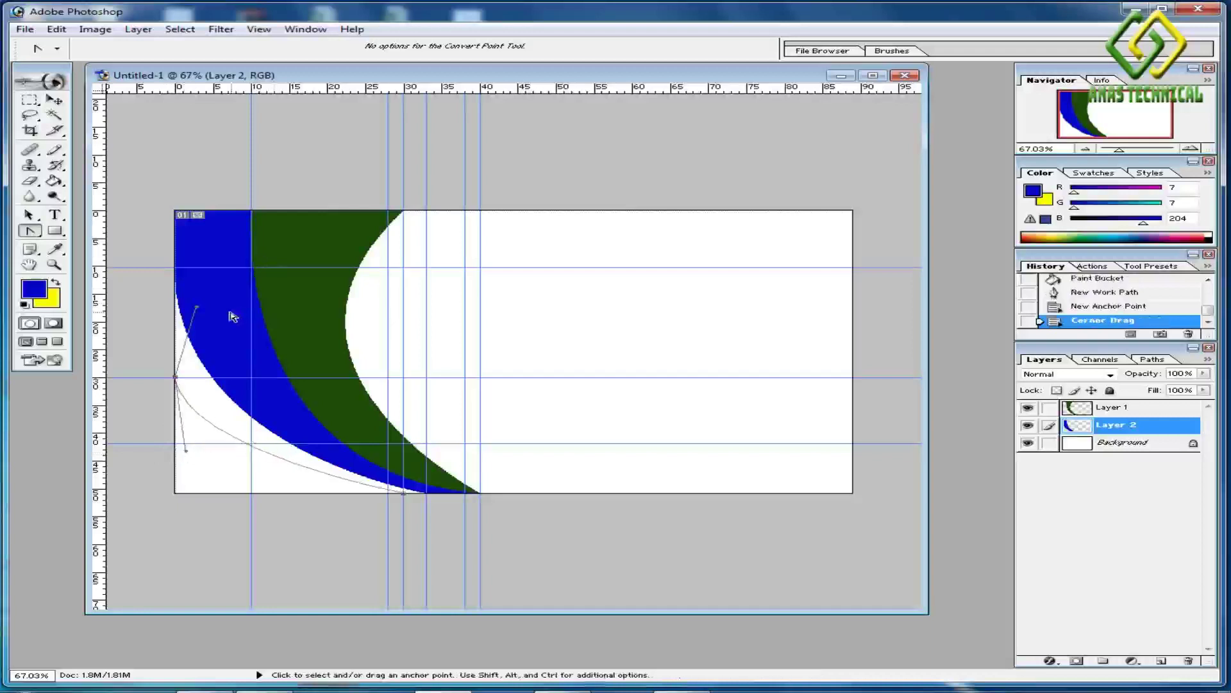
{"action": "left_click_drag", "start_coordinate": [198, 311], "coordinate": [175, 305]}
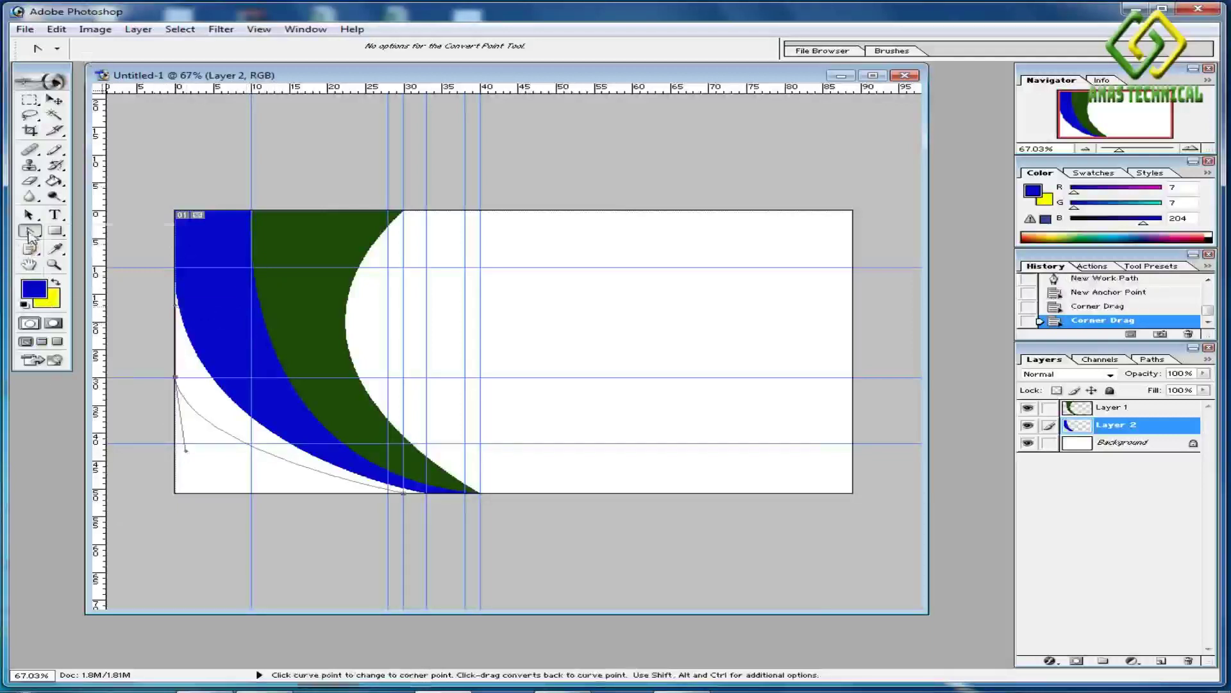
Continue the Pen path up to the upper horizontal guide at the canvas's left edge and down inside the blue crescent to just above the lowest guide.
{"action": "left_click_drag", "start_coordinate": [29, 230], "coordinate": [109, 232]}
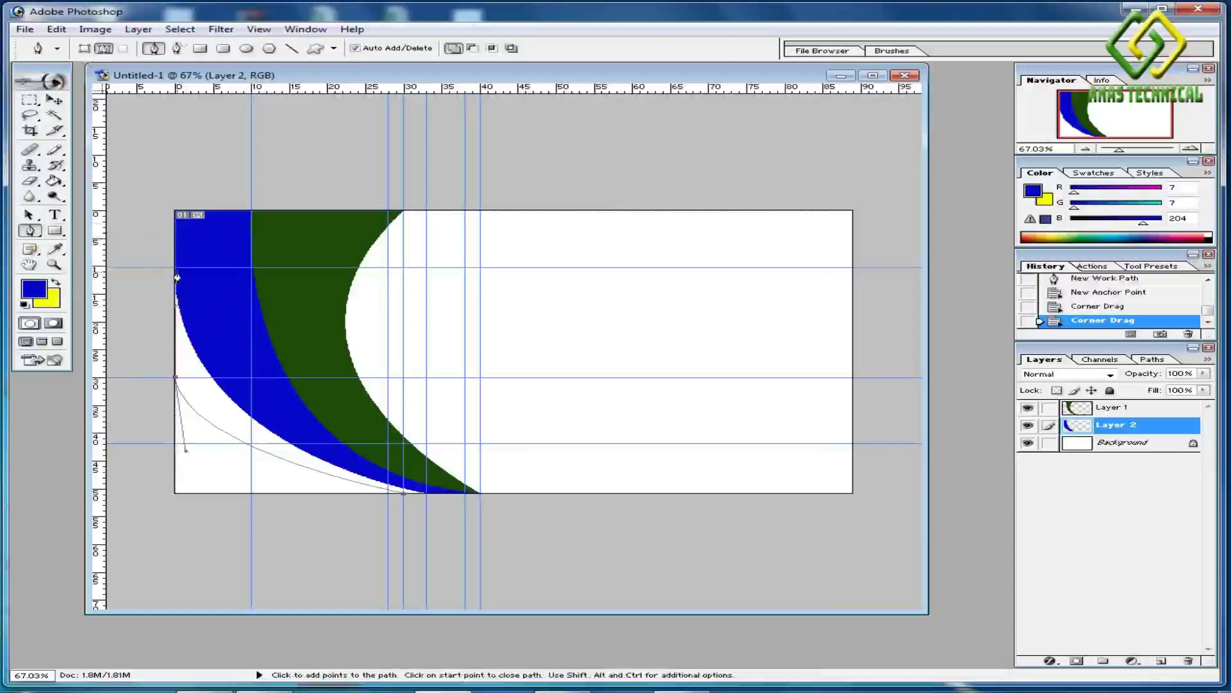
{"action": "left_click", "coordinate": [175, 269]}
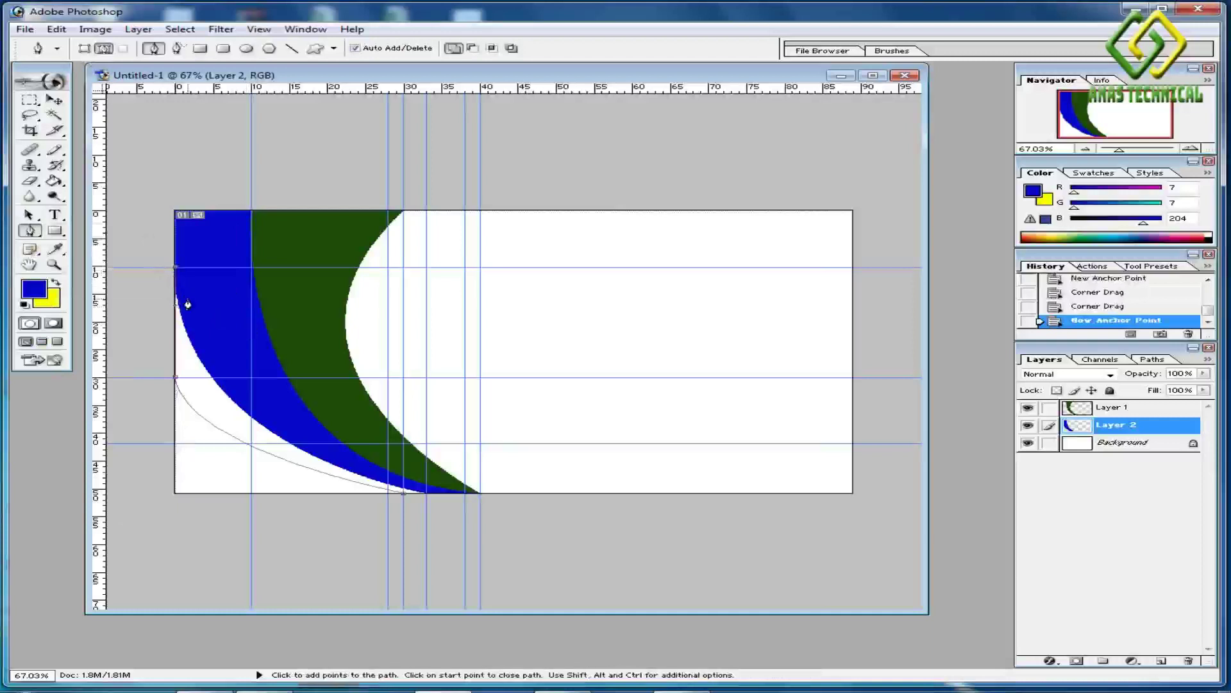
{"action": "left_click", "coordinate": [188, 299]}
{"action": "left_click", "coordinate": [221, 364]}
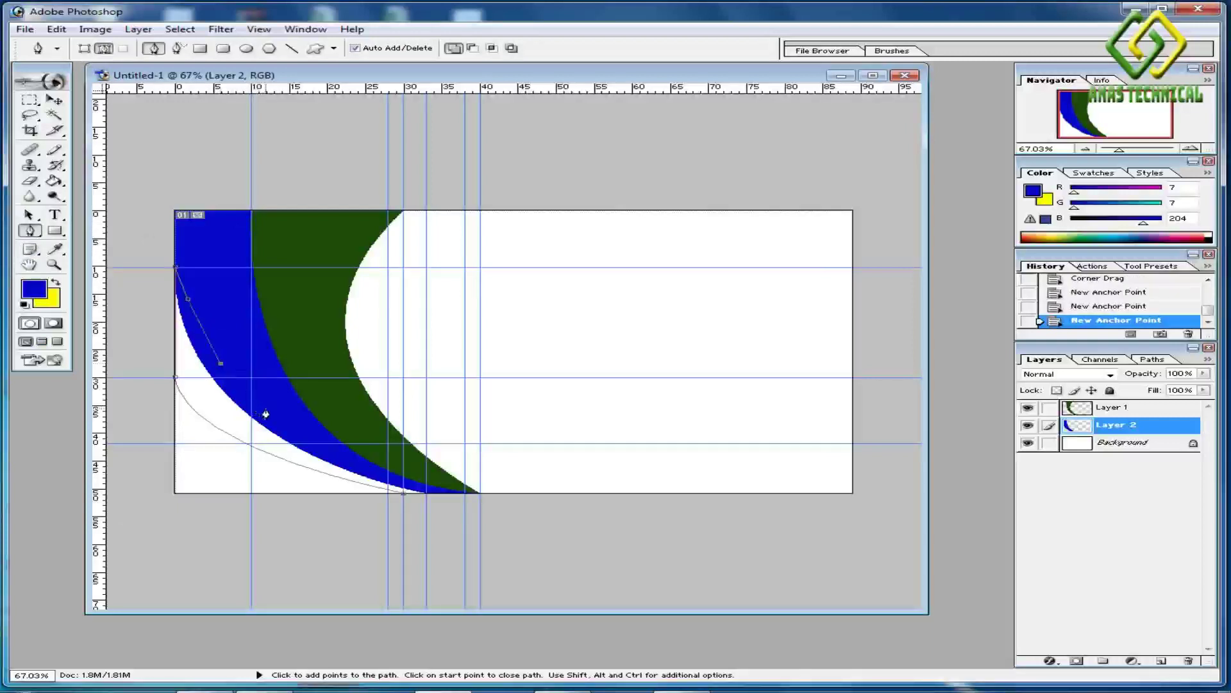
{"action": "left_click", "coordinate": [265, 409]}
{"action": "left_click", "coordinate": [304, 436]}
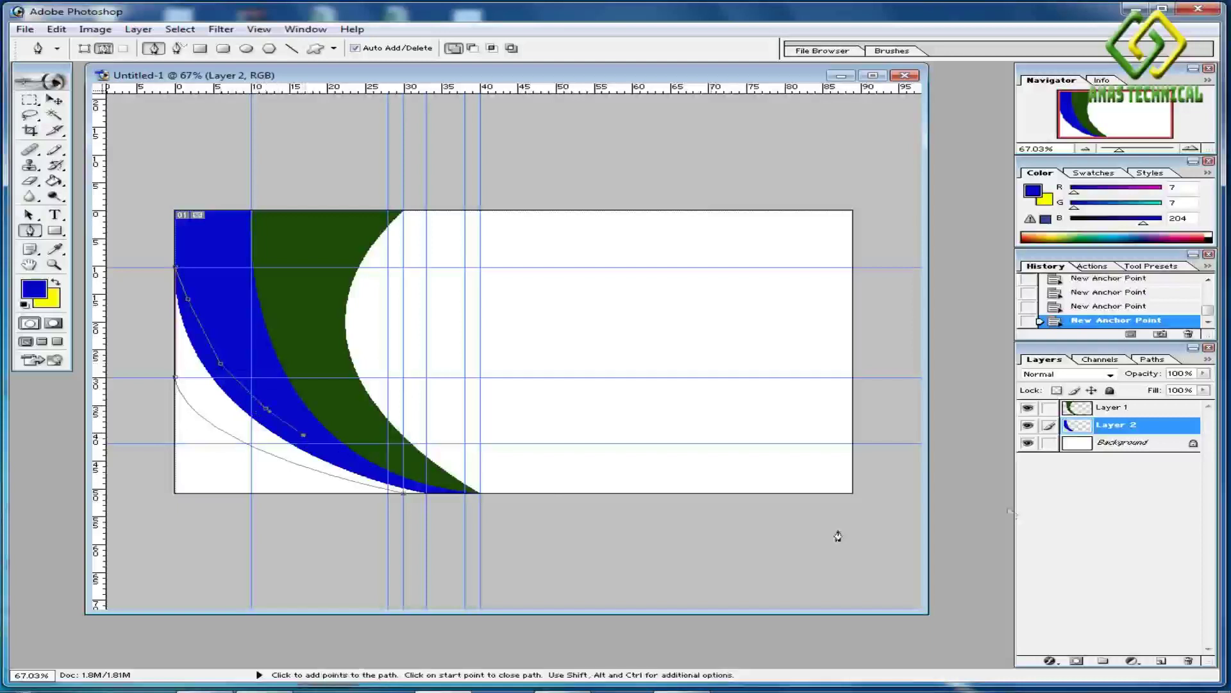
Select the Background layer, continue the anchors inside the blue crescent to its tip on the bottom edge, and close the path at the 30 mm anchor.
{"action": "left_click", "coordinate": [1083, 443]}
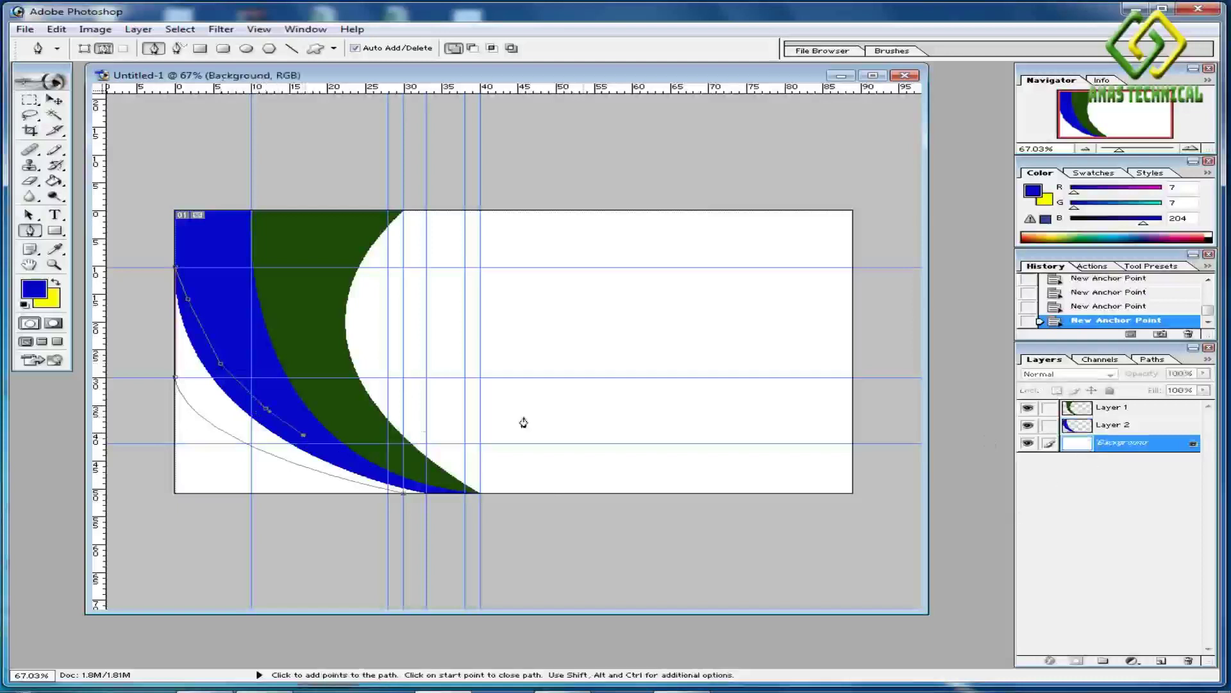
{"action": "left_click", "coordinate": [327, 443]}
{"action": "left_click", "coordinate": [364, 467]}
{"action": "left_click", "coordinate": [448, 494]}
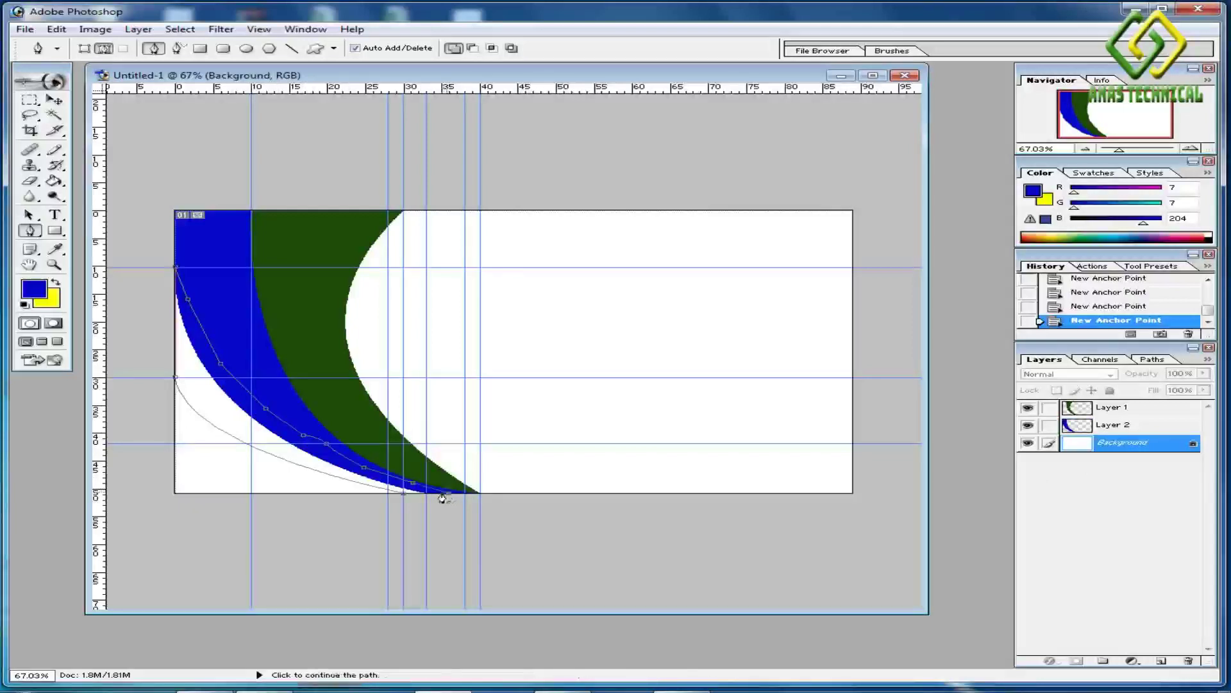
{"action": "left_click", "coordinate": [405, 496]}
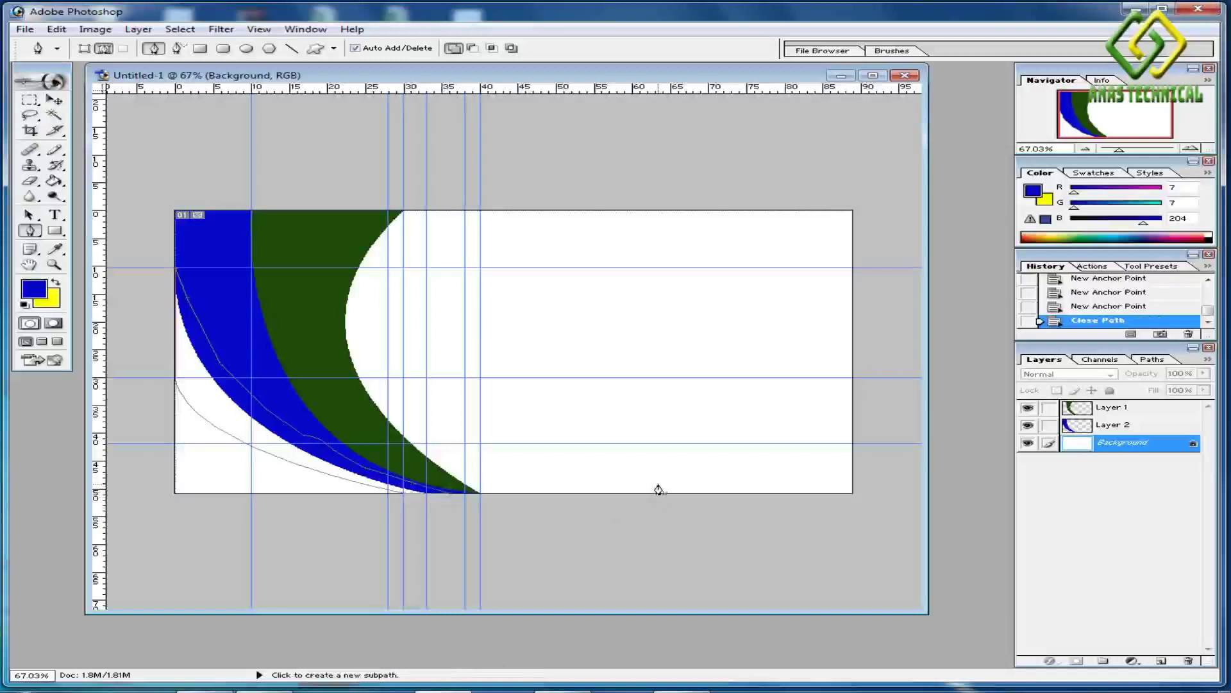
Make a selection from the path beneath the blue crescent, copy it to a new layer from the Background, and check it with the Background briefly hidden.
{"action": "key", "text": "ctrl+Return"}
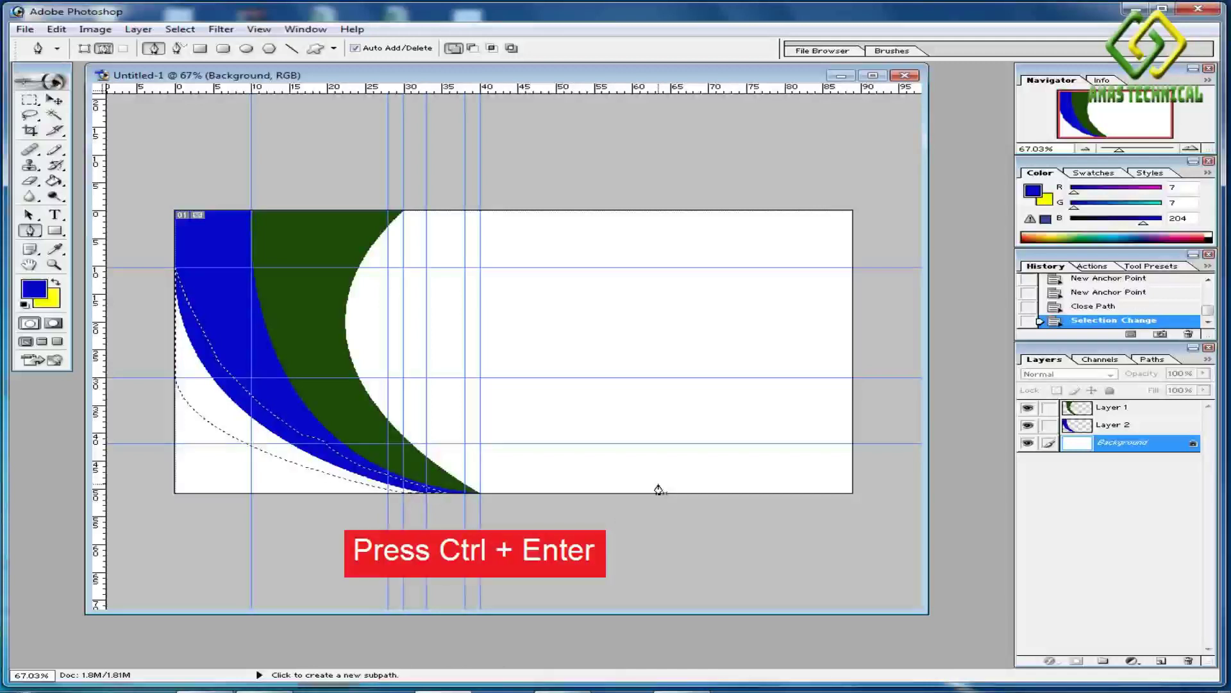
{"action": "left_click", "coordinate": [138, 29]}
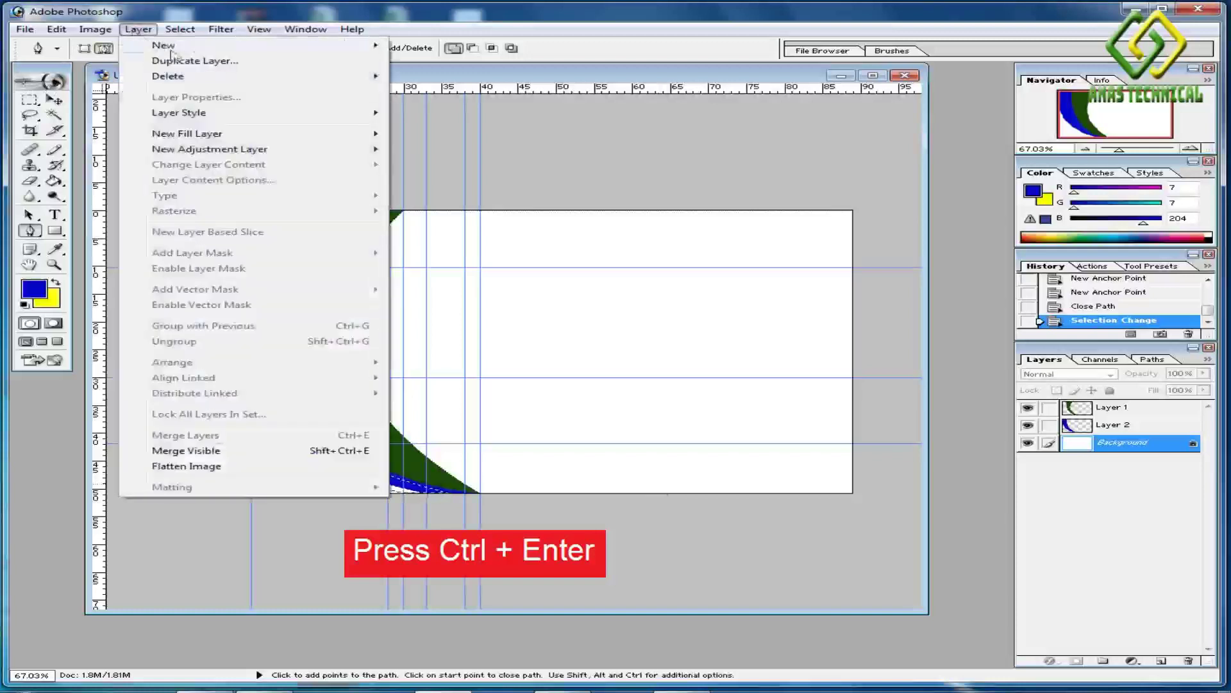
{"action": "mouse_move", "coordinate": [256, 45]}
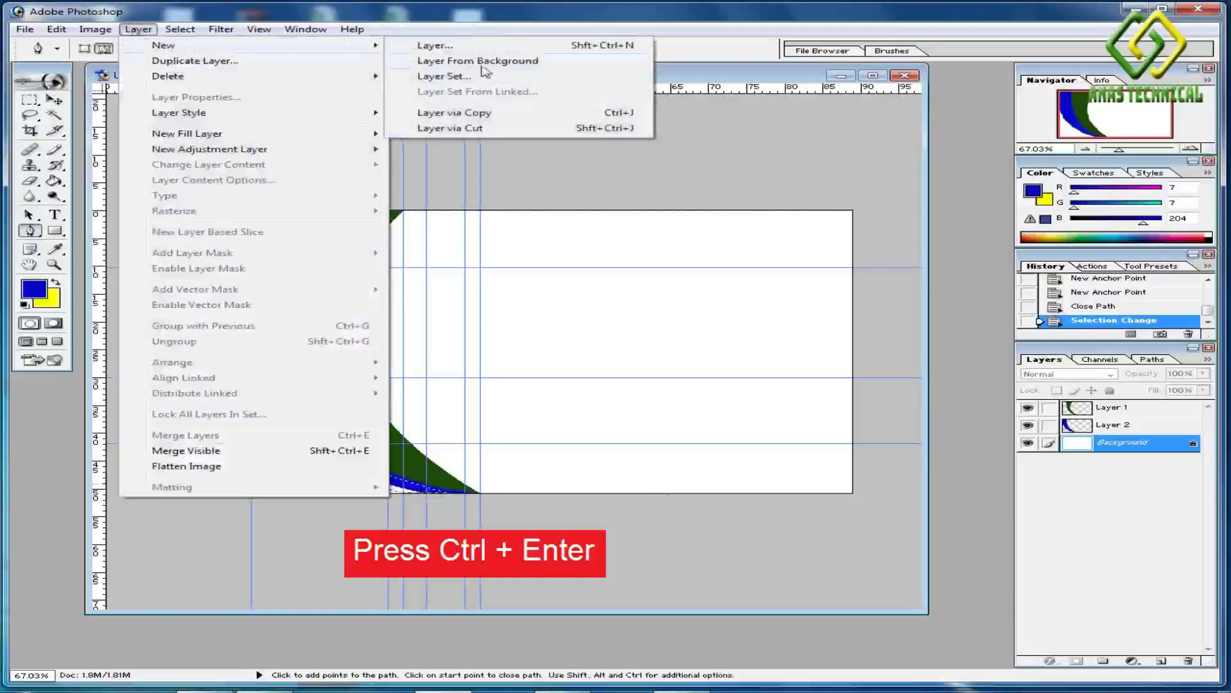
{"action": "left_click", "coordinate": [482, 114]}
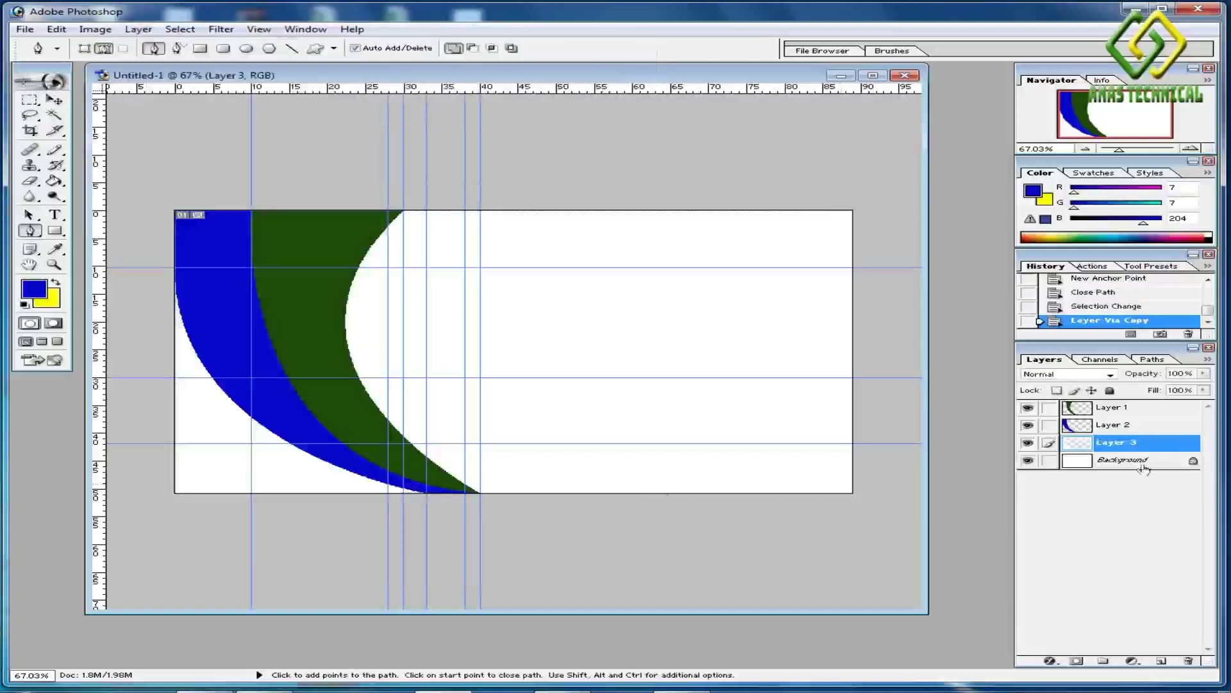
{"action": "left_click", "coordinate": [1029, 461]}
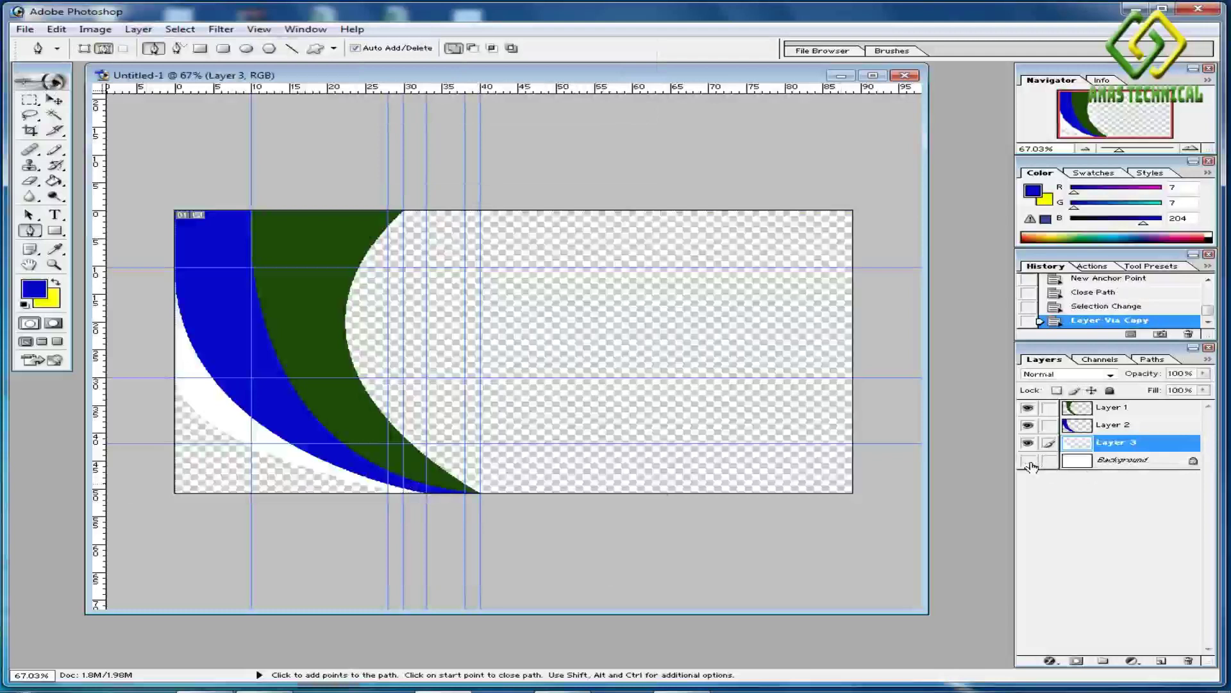
{"action": "left_click", "coordinate": [1029, 461]}
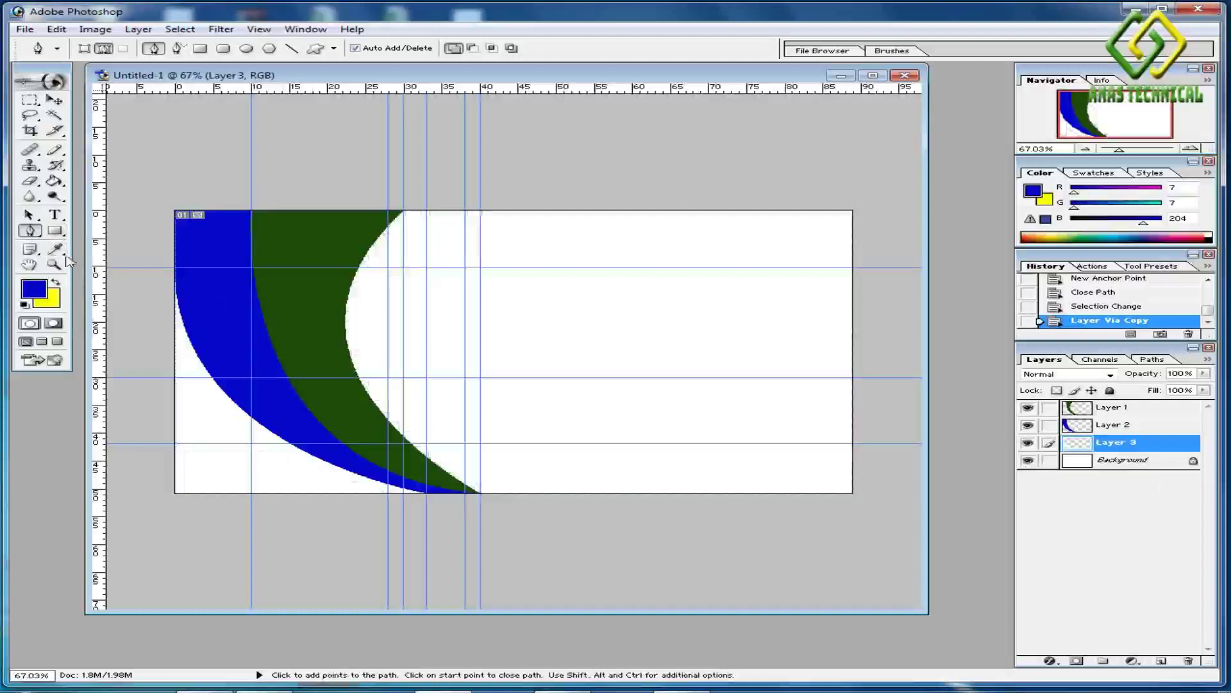
Set the foreground colour to brown (RGB 140, 88, 13) and fill the Layer 3 shape beneath the blue crescent with the Paint Bucket.
{"action": "left_click", "coordinate": [39, 291]}
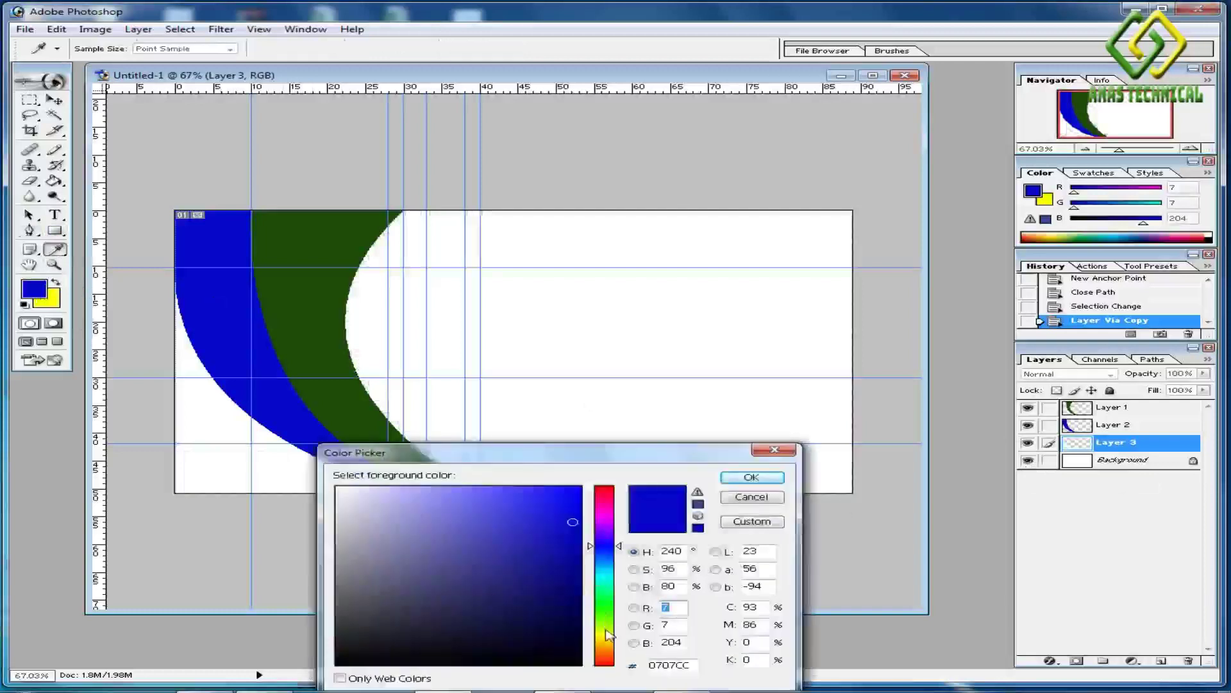
{"action": "left_click", "coordinate": [605, 648]}
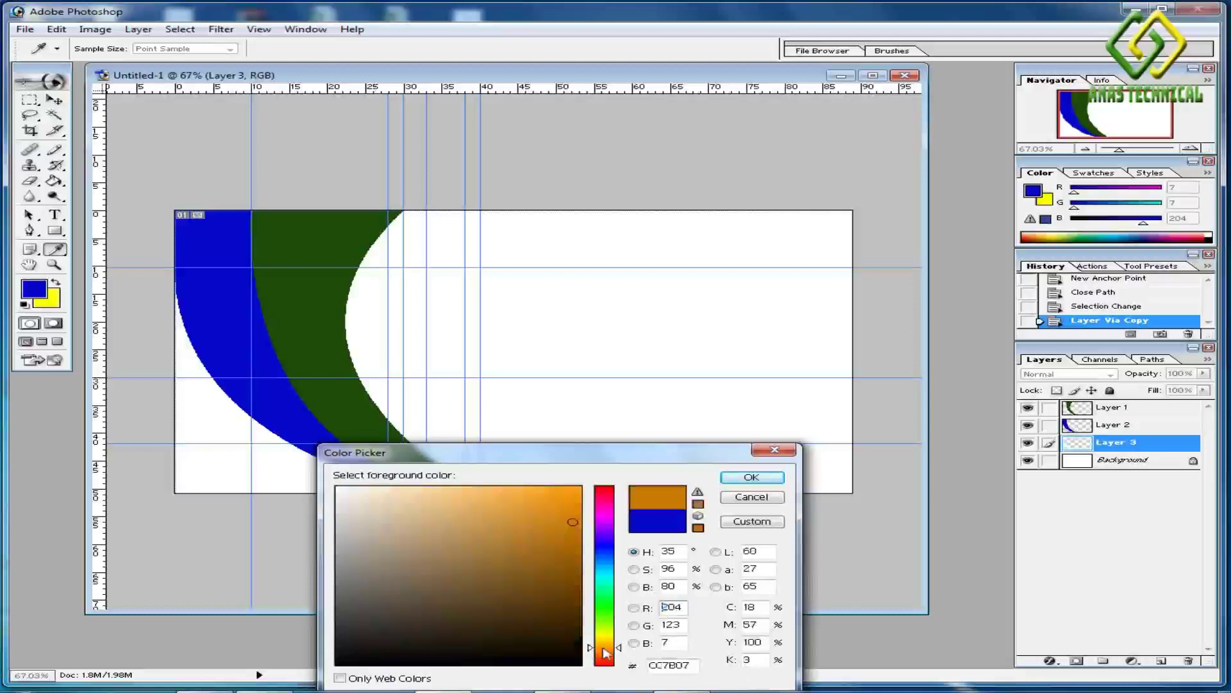
{"action": "left_click", "coordinate": [557, 569]}
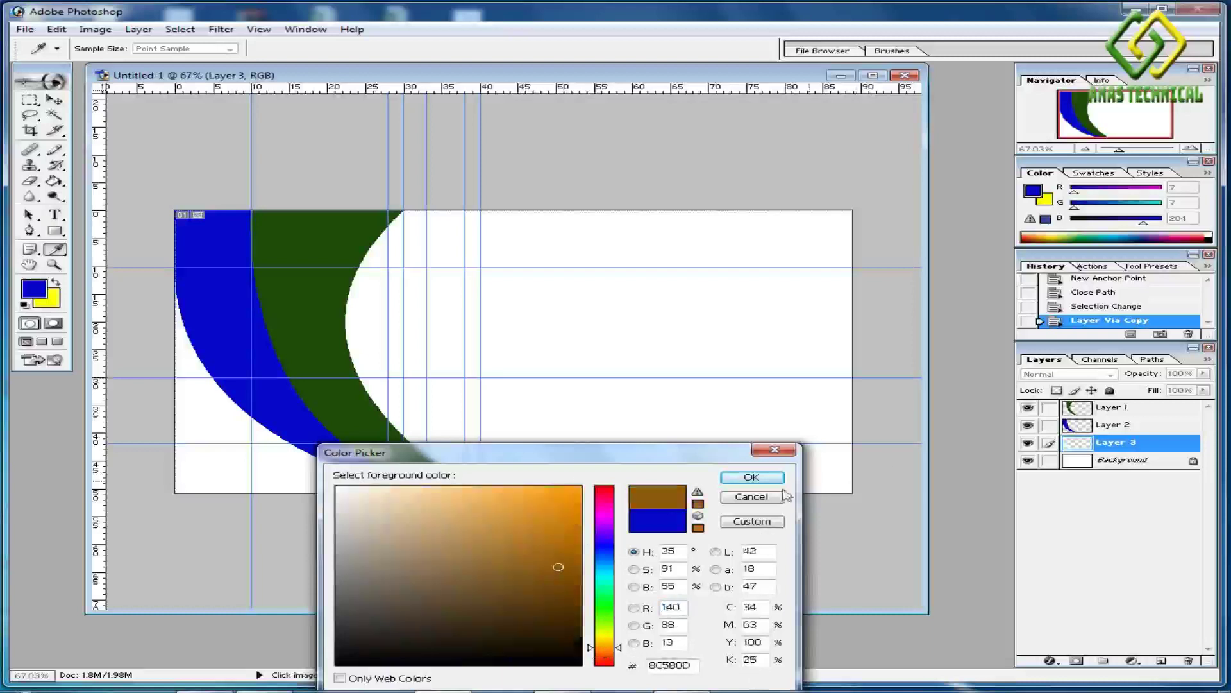
{"action": "left_click", "coordinate": [763, 478]}
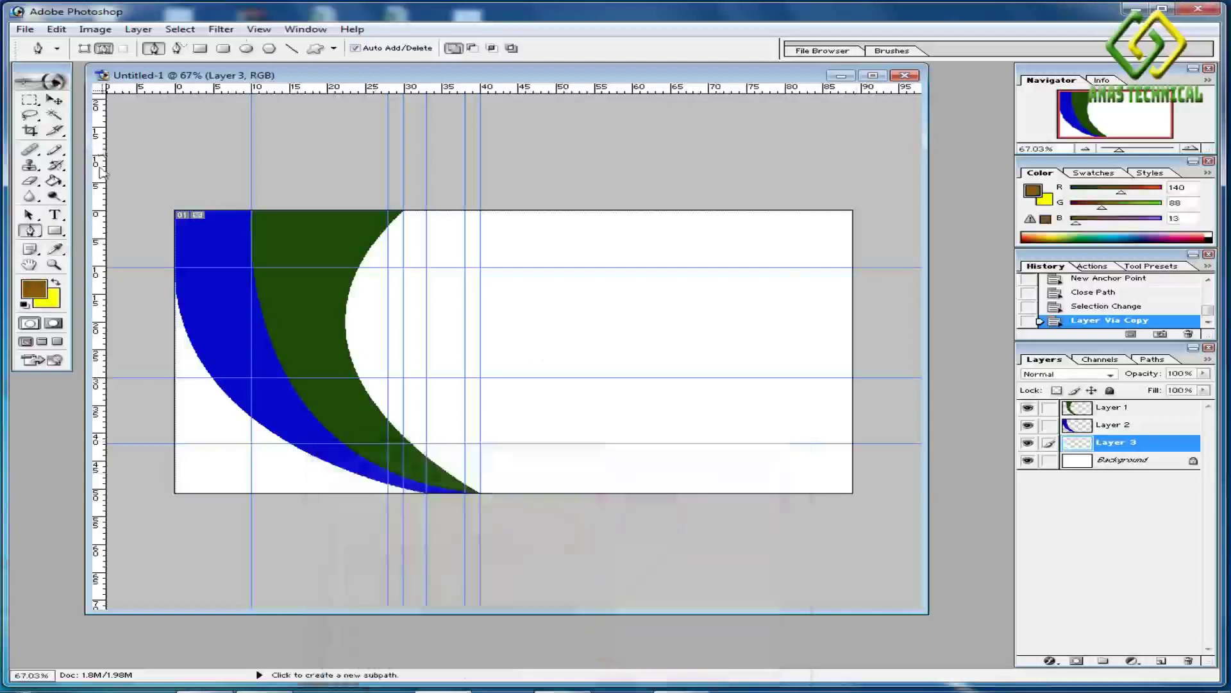
{"action": "left_click", "coordinate": [55, 181]}
{"action": "left_click", "coordinate": [223, 393]}
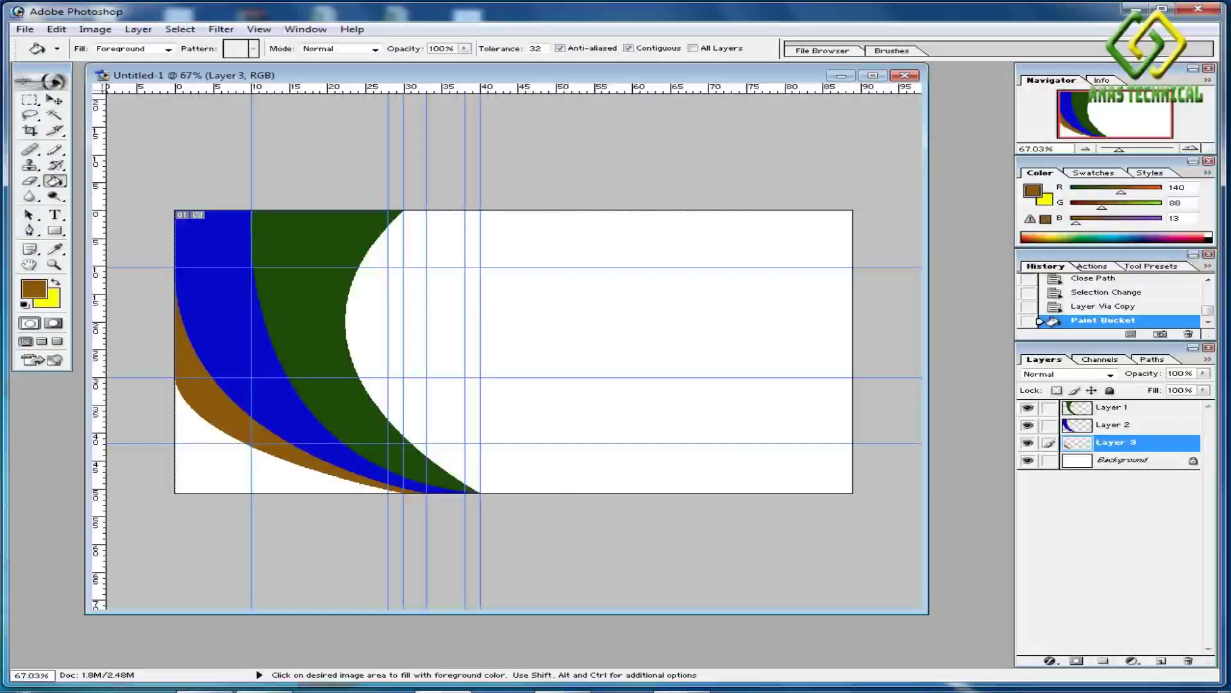
On the Background layer, draw a Pen curve from the 28 mm guide on the bottom edge to the lowest horizontal guide at the left edge.
{"action": "left_click", "coordinate": [1094, 463]}
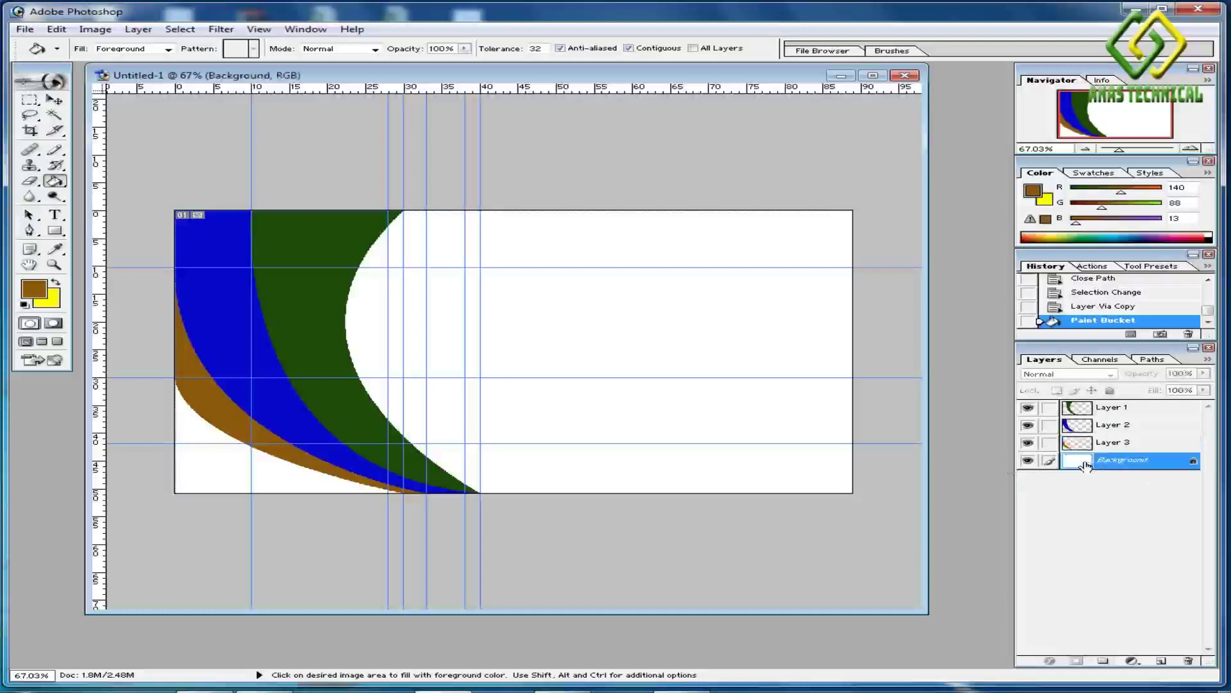
{"action": "left_click", "coordinate": [29, 231]}
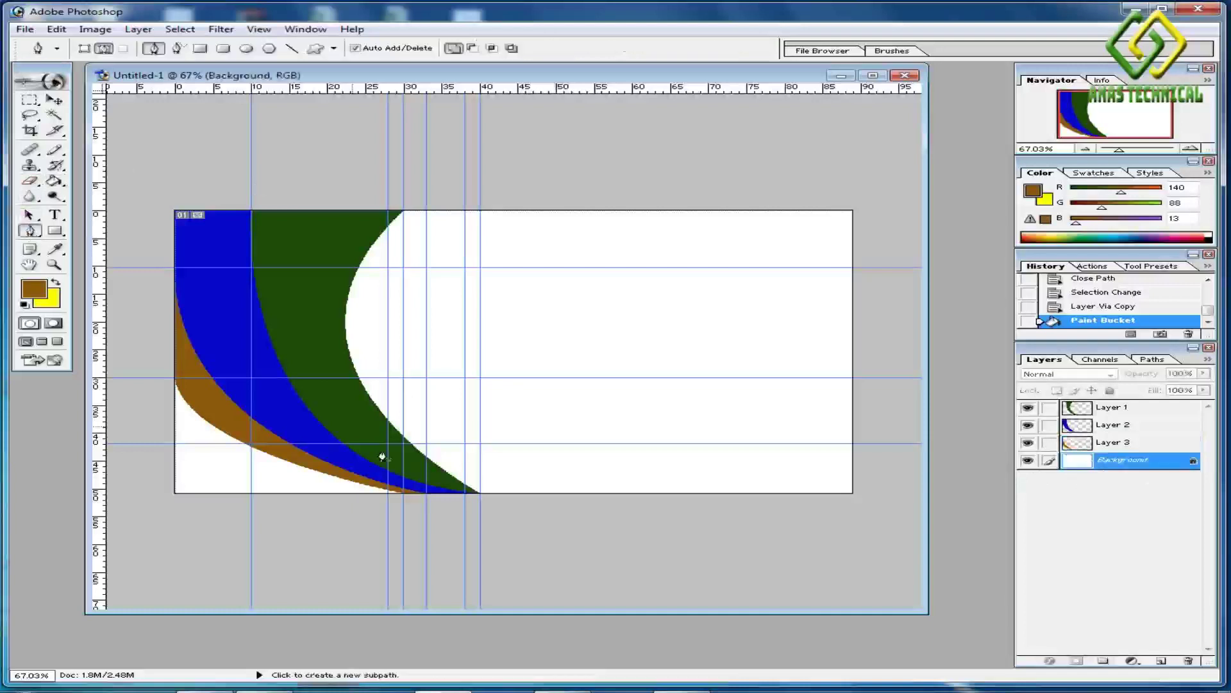
{"action": "left_click", "coordinate": [388, 494]}
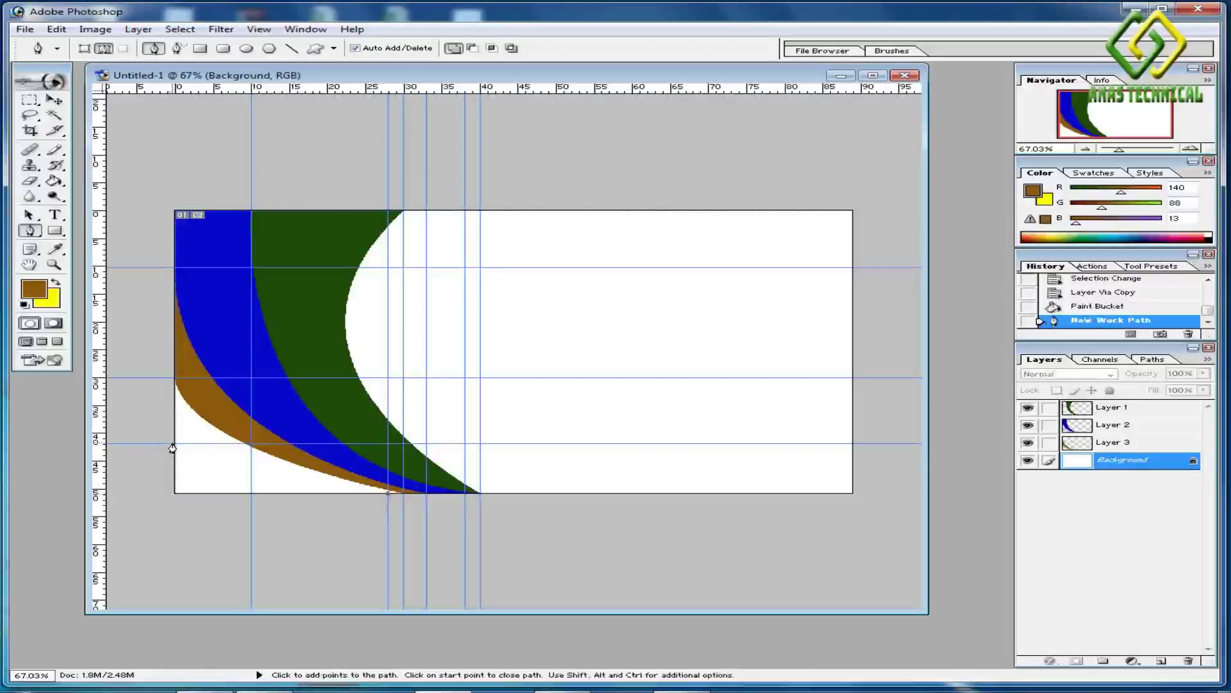
{"action": "left_click_drag", "start_coordinate": [175, 444], "coordinate": [165, 415]}
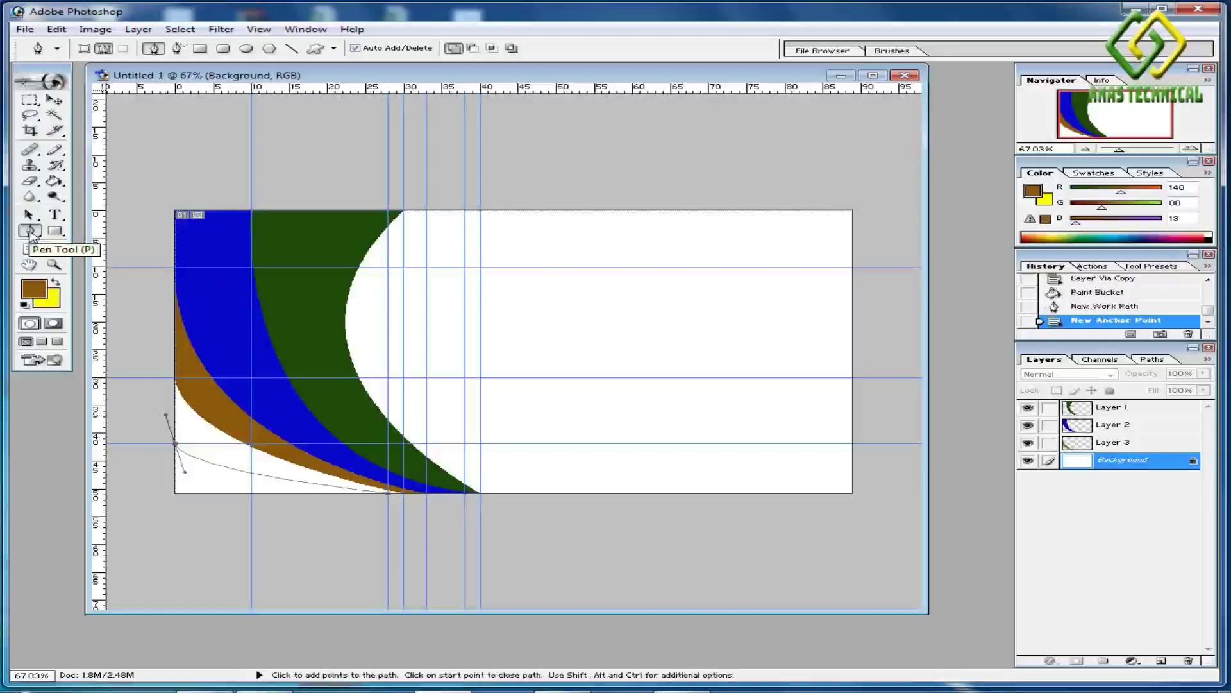
With the Convert Point tool, align the left-edge anchor's upper handle along the edge and swing its lower handle further into the canvas.
{"action": "left_click_drag", "start_coordinate": [28, 232], "coordinate": [90, 286]}
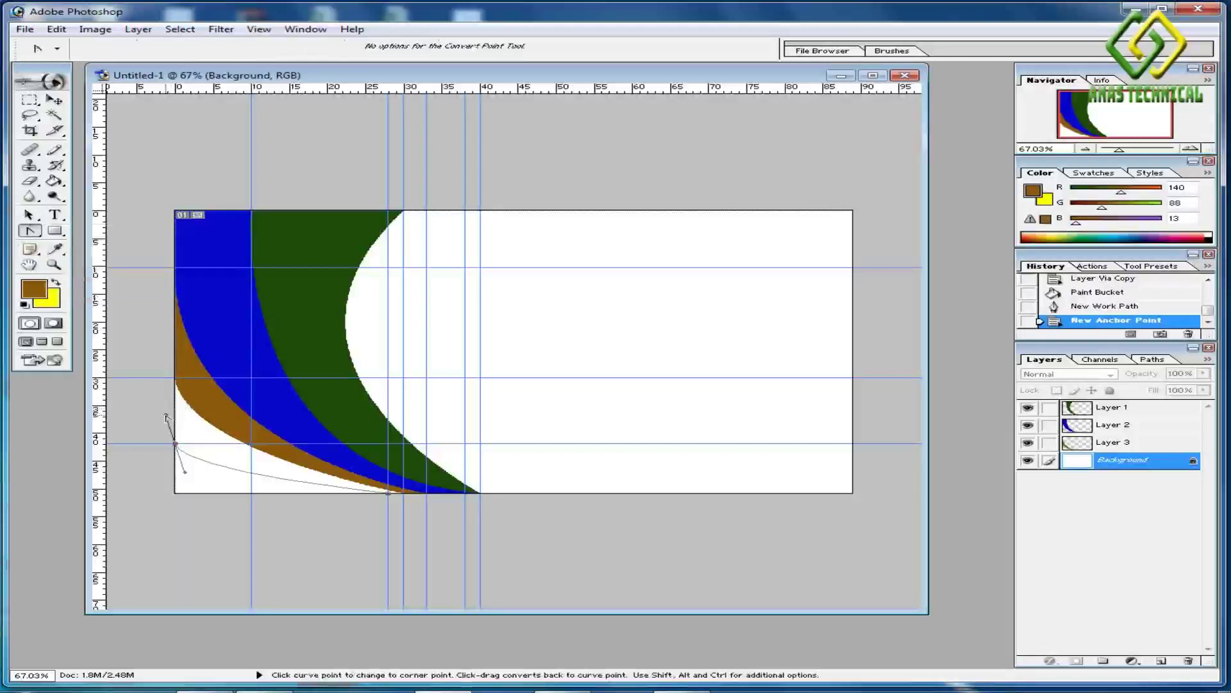
{"action": "left_click_drag", "start_coordinate": [166, 416], "coordinate": [177, 413]}
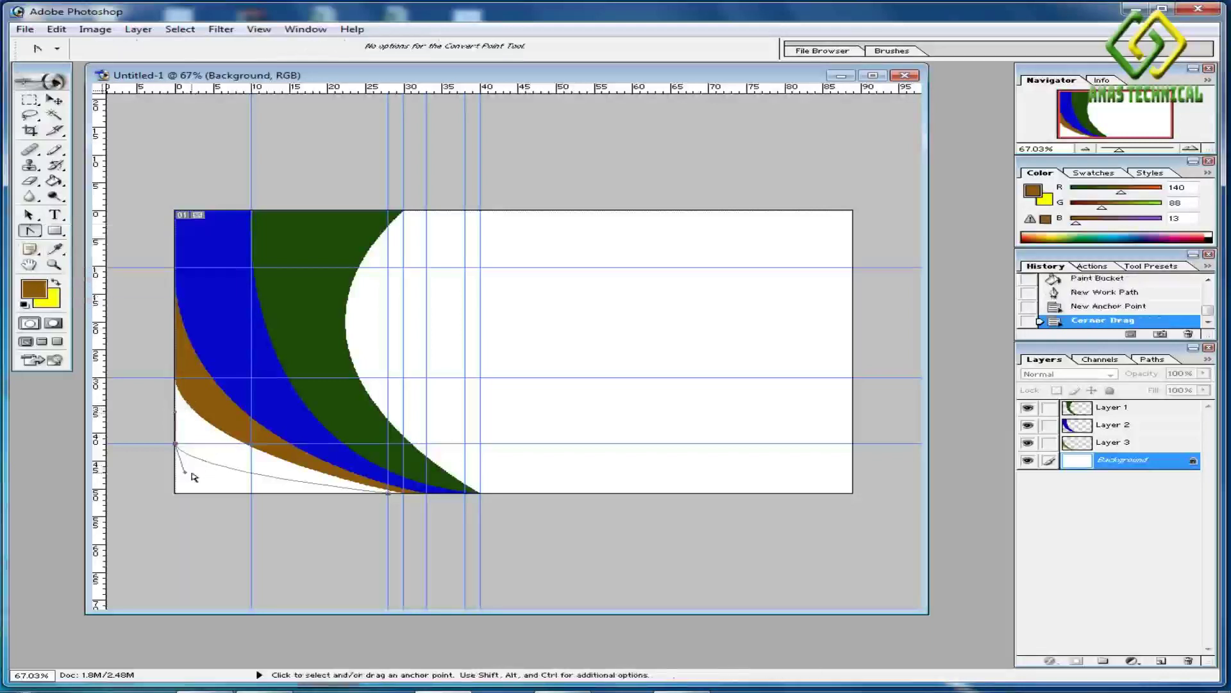
{"action": "left_click_drag", "start_coordinate": [184, 474], "coordinate": [209, 473]}
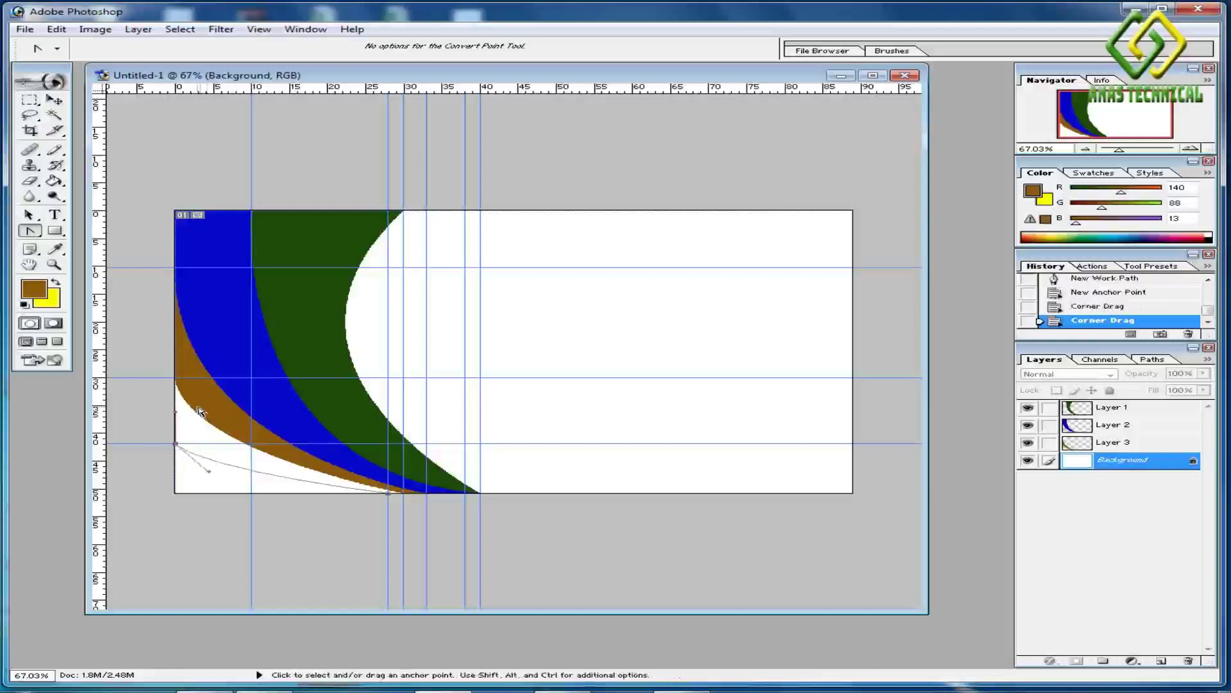
{"action": "left_click", "coordinate": [176, 384]}
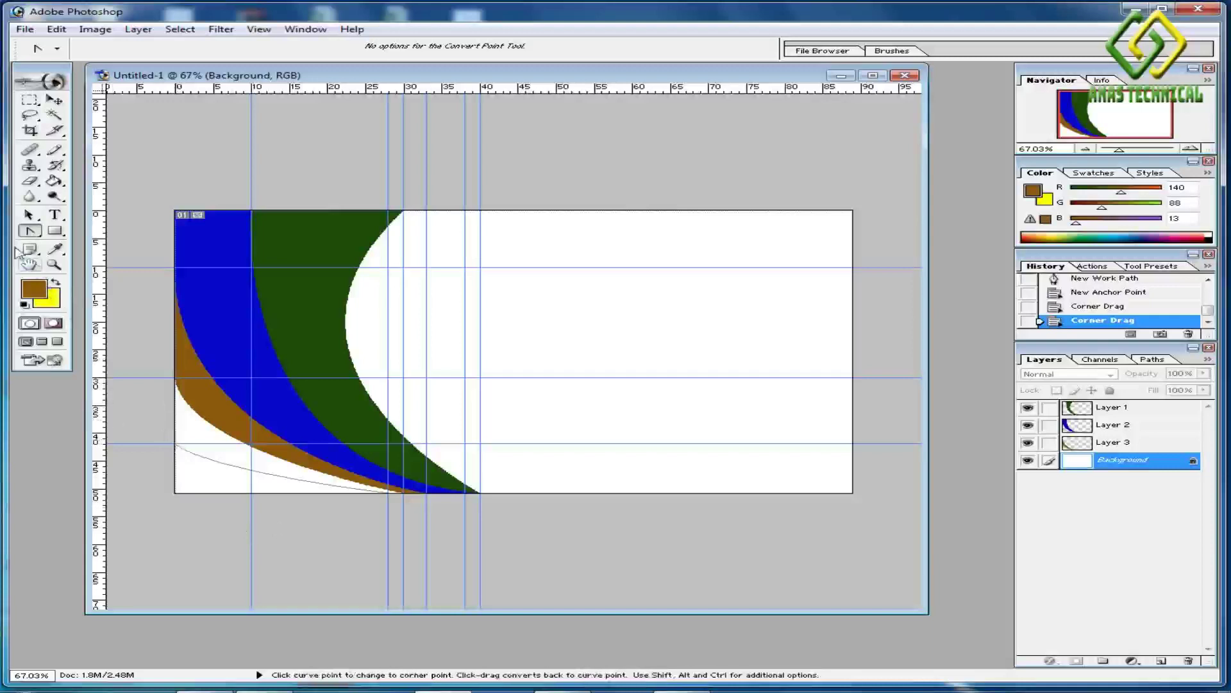
With the Pen tool, join the left-edge anchor to a new point just below the middle horizontal guide on the same edge.
{"action": "left_click_drag", "start_coordinate": [28, 236], "coordinate": [103, 233]}
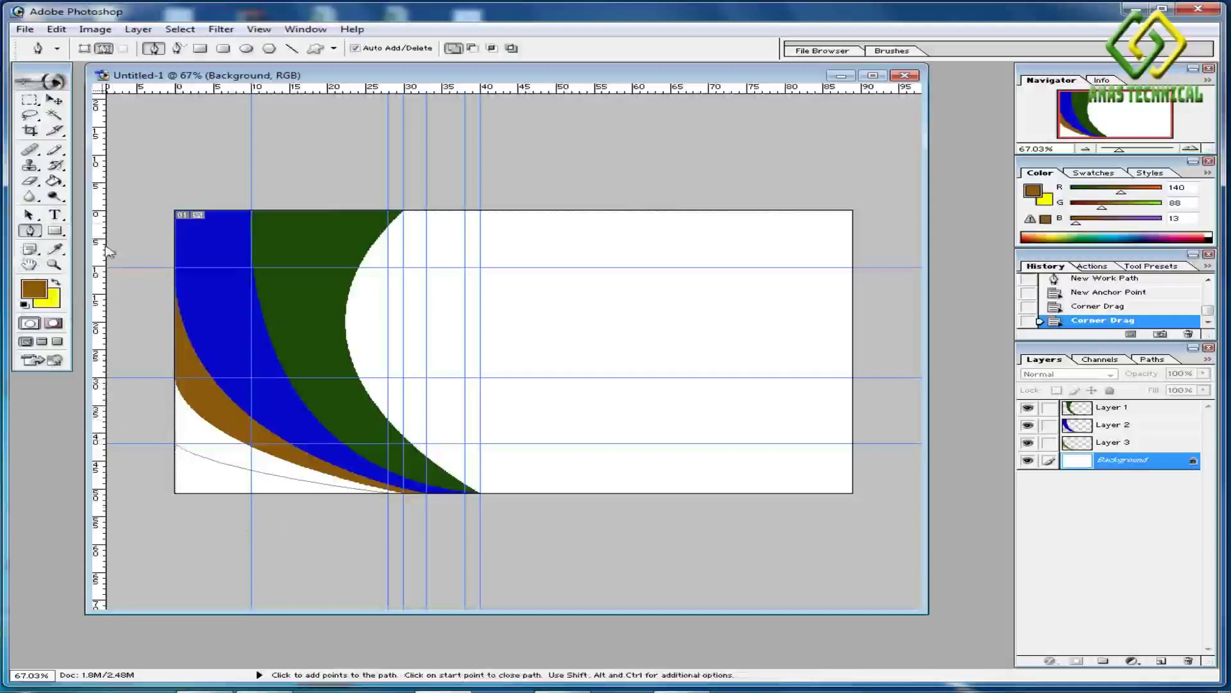
{"action": "left_click", "coordinate": [175, 383]}
{"action": "left_click", "coordinate": [175, 447]}
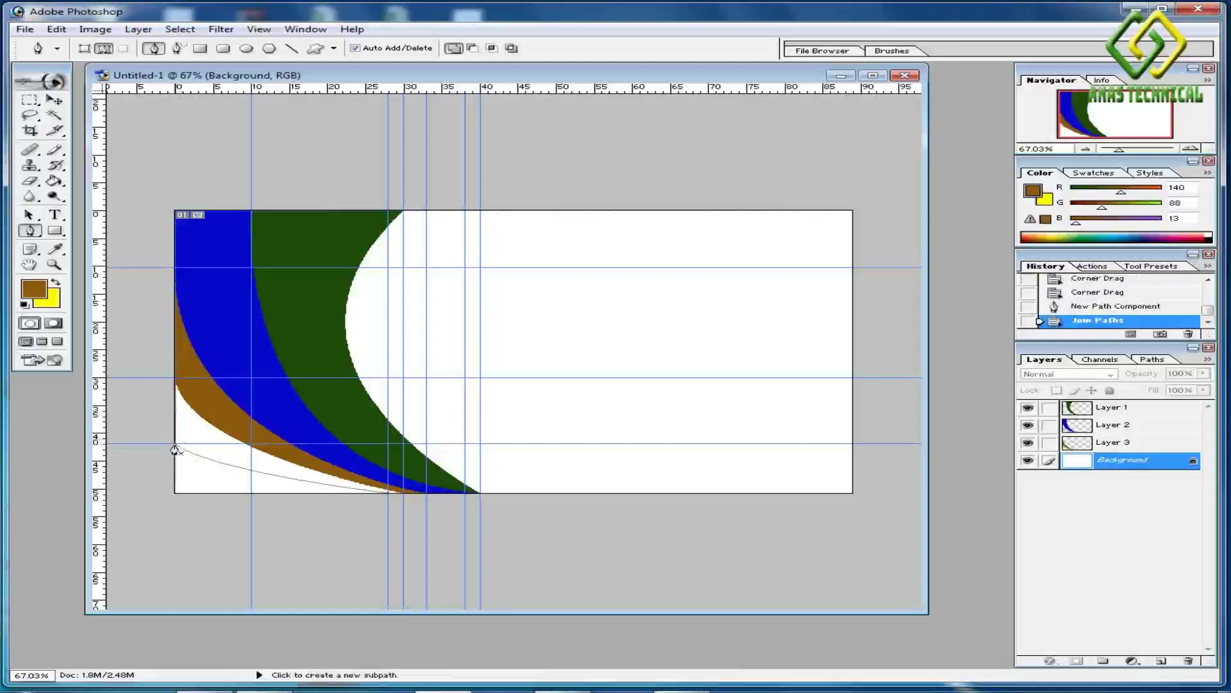
Trace Pen anchors from the middle guide at the left edge through the brown crescent and join them to the 28 mm bottom-edge anchor.
{"action": "left_click", "coordinate": [175, 379]}
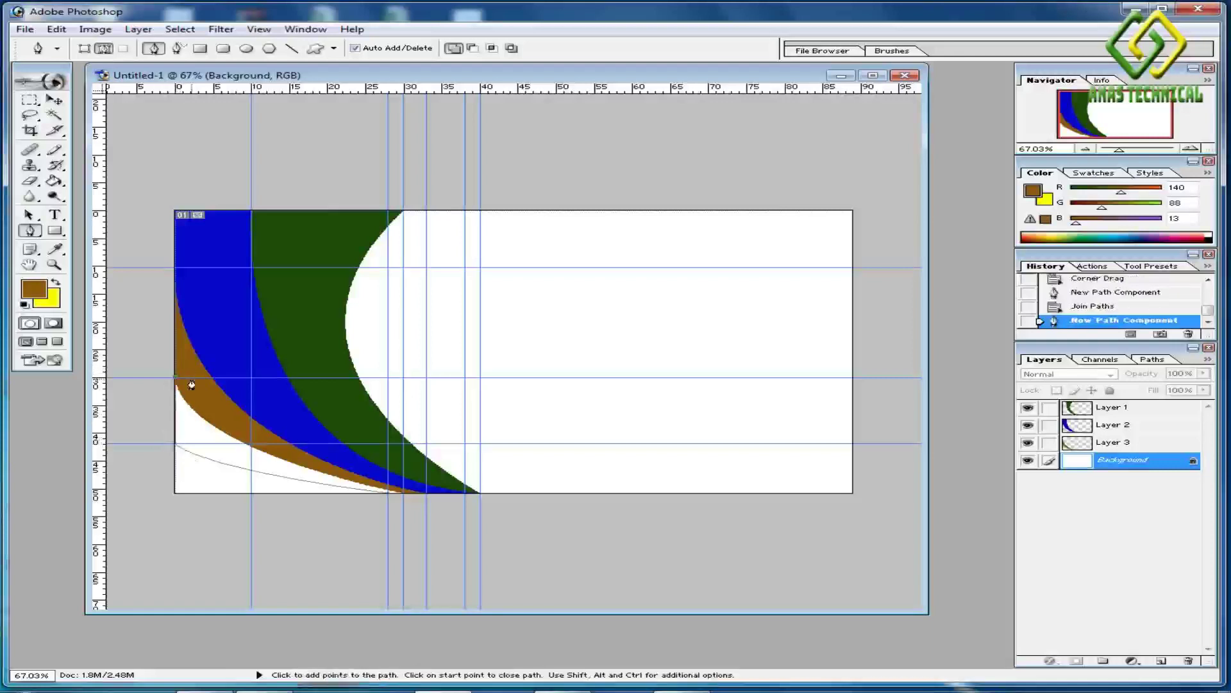
{"action": "left_click", "coordinate": [192, 378]}
{"action": "left_click", "coordinate": [216, 405]}
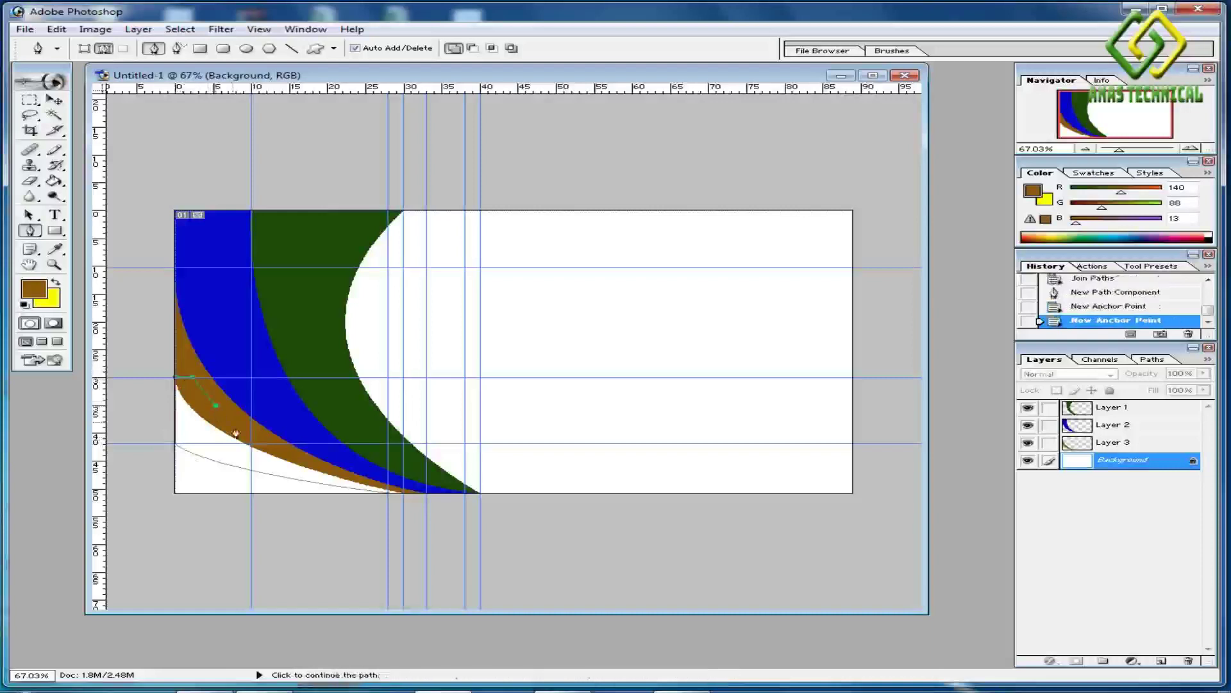
{"action": "left_click", "coordinate": [263, 443]}
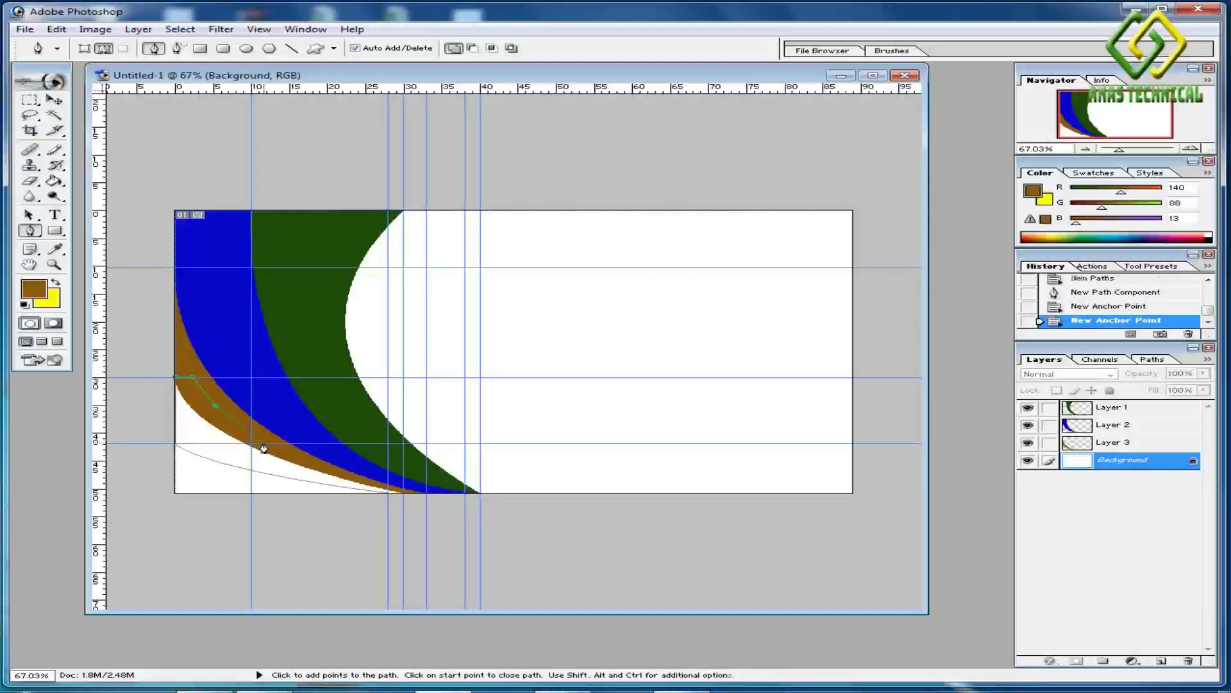
{"action": "left_click", "coordinate": [316, 465]}
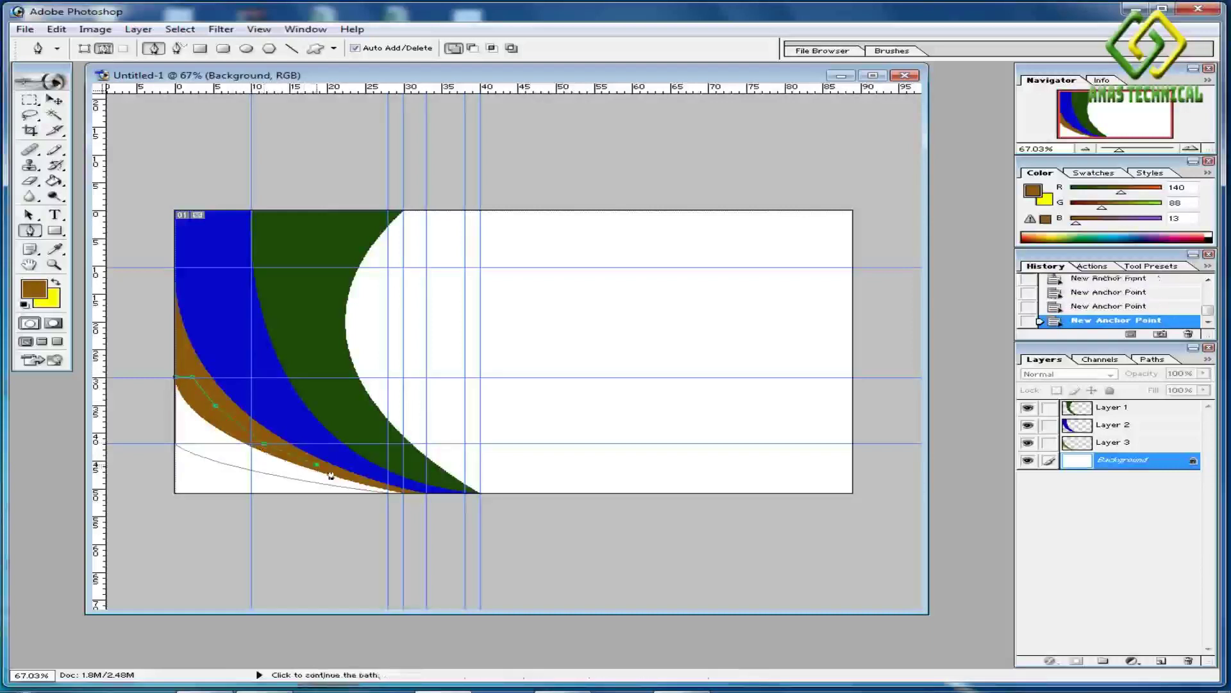
{"action": "left_click", "coordinate": [384, 498]}
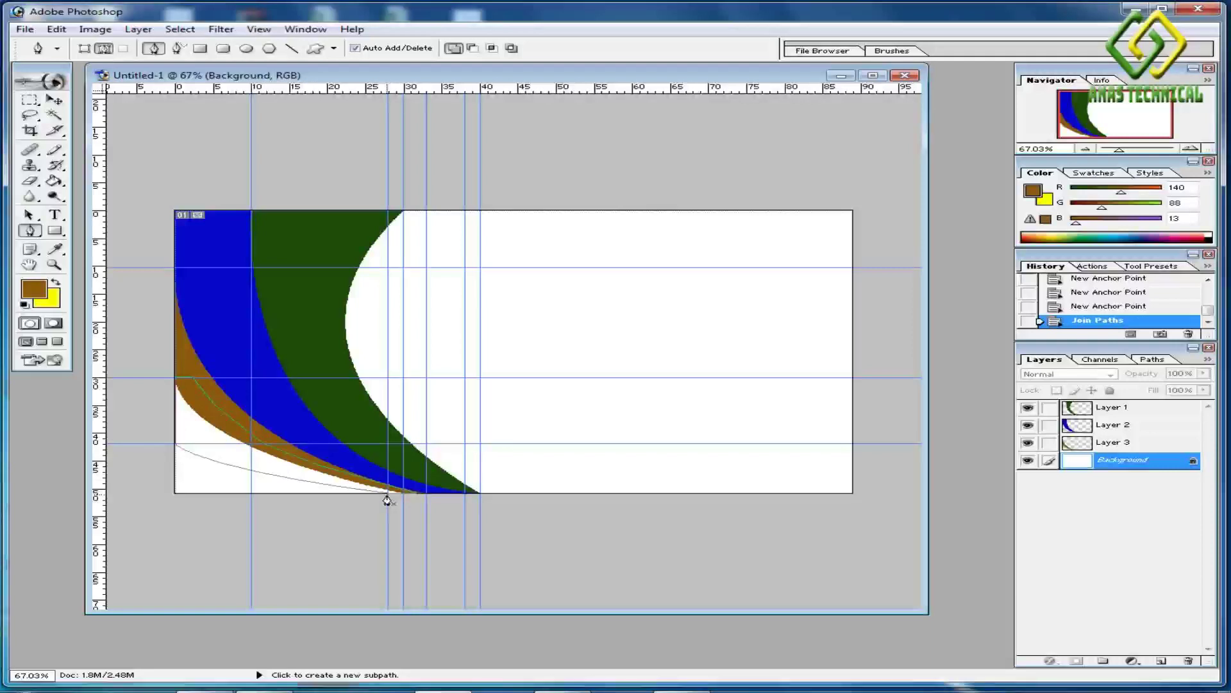
{"action": "left_click", "coordinate": [388, 497]}
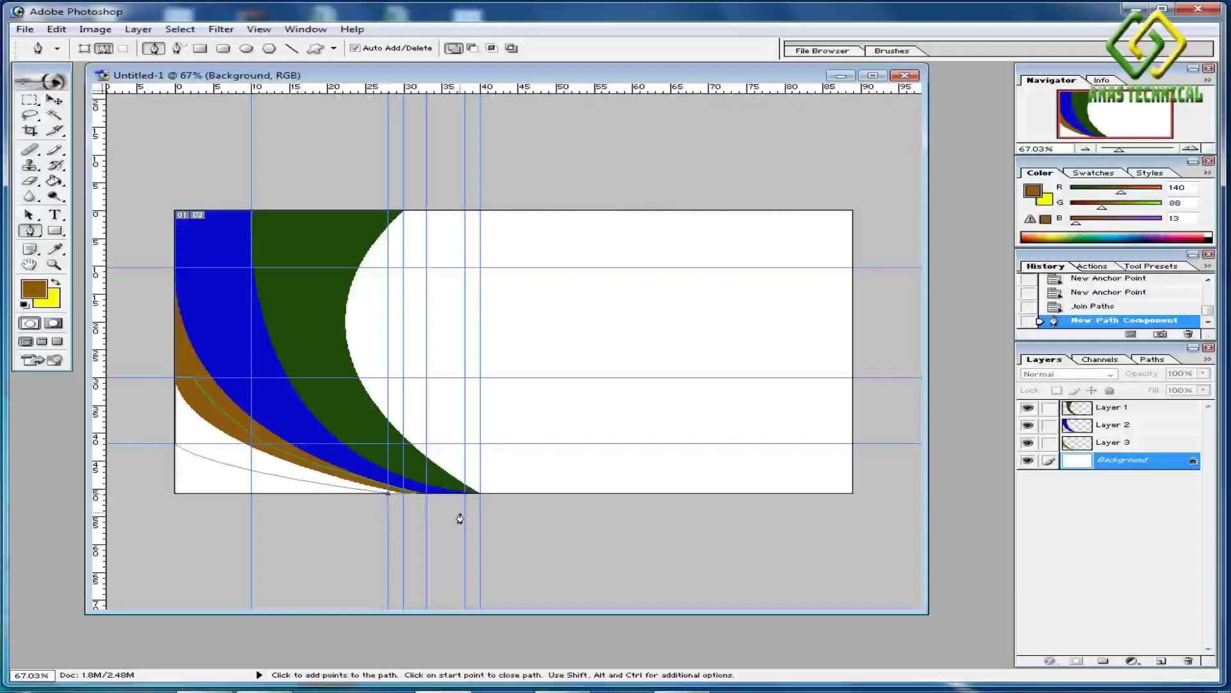
{"action": "left_click", "coordinate": [383, 499]}
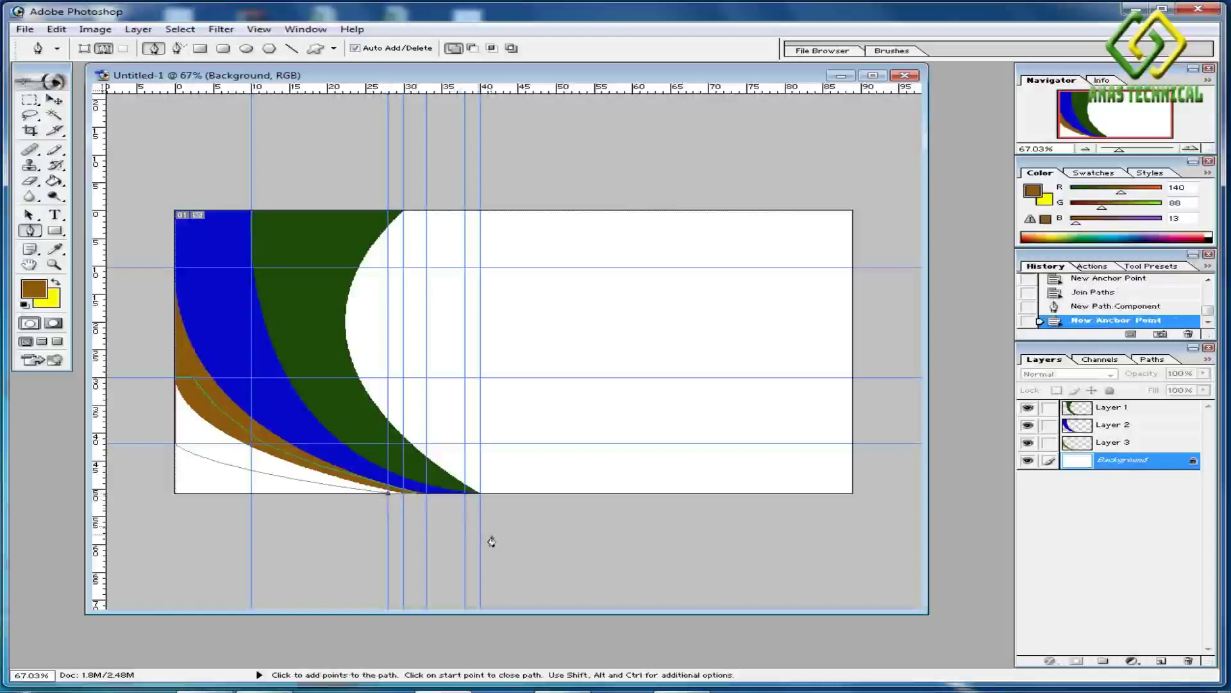
Make a selection from the path beneath the brown crescent, copy it to a new layer, and check it with the Background briefly hidden.
{"action": "key", "text": "ctrl+Return"}
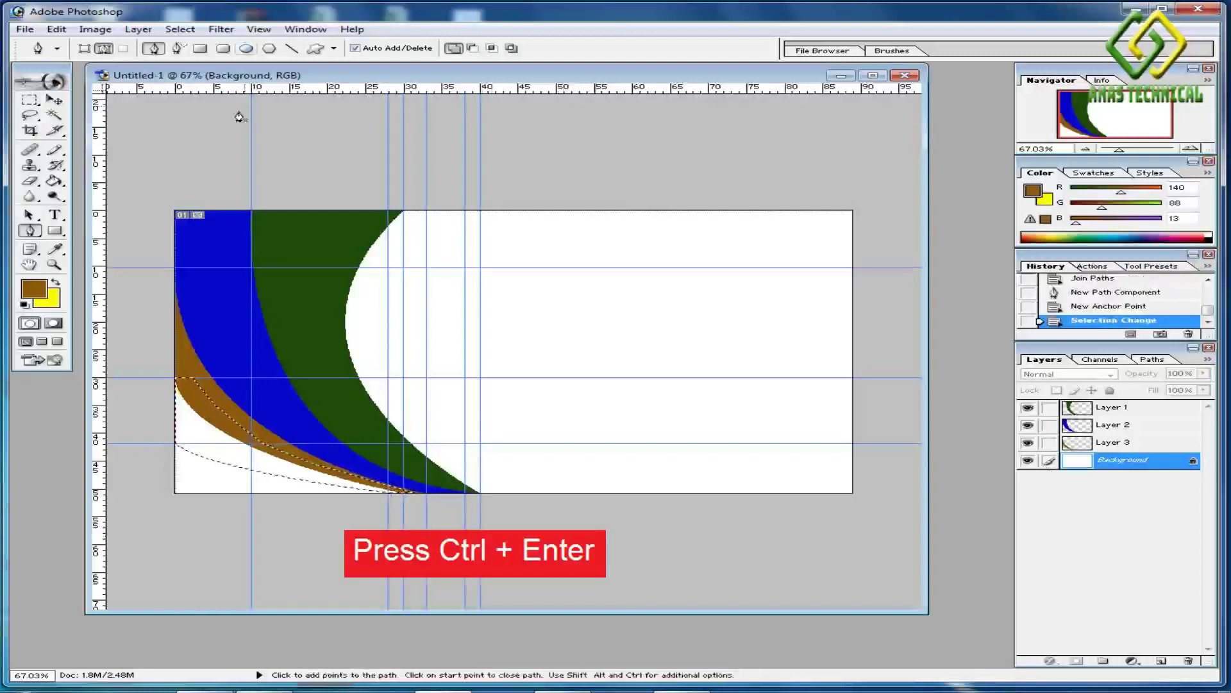
{"action": "left_click", "coordinate": [152, 32]}
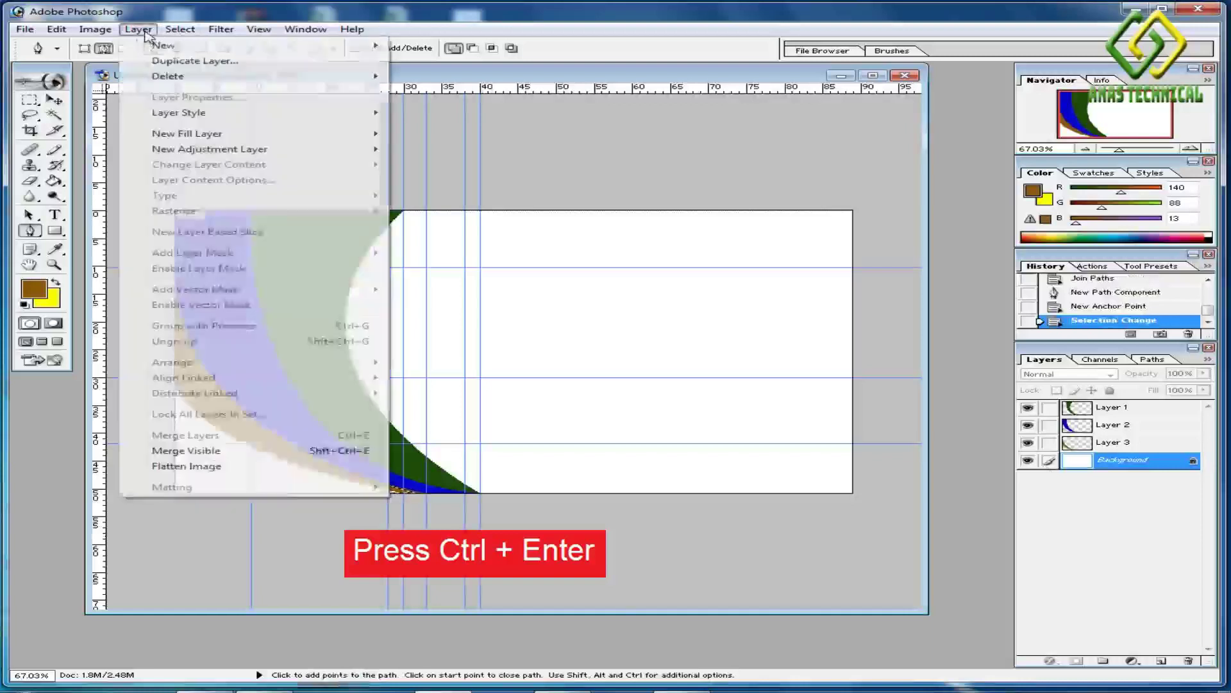
{"action": "mouse_move", "coordinate": [165, 45]}
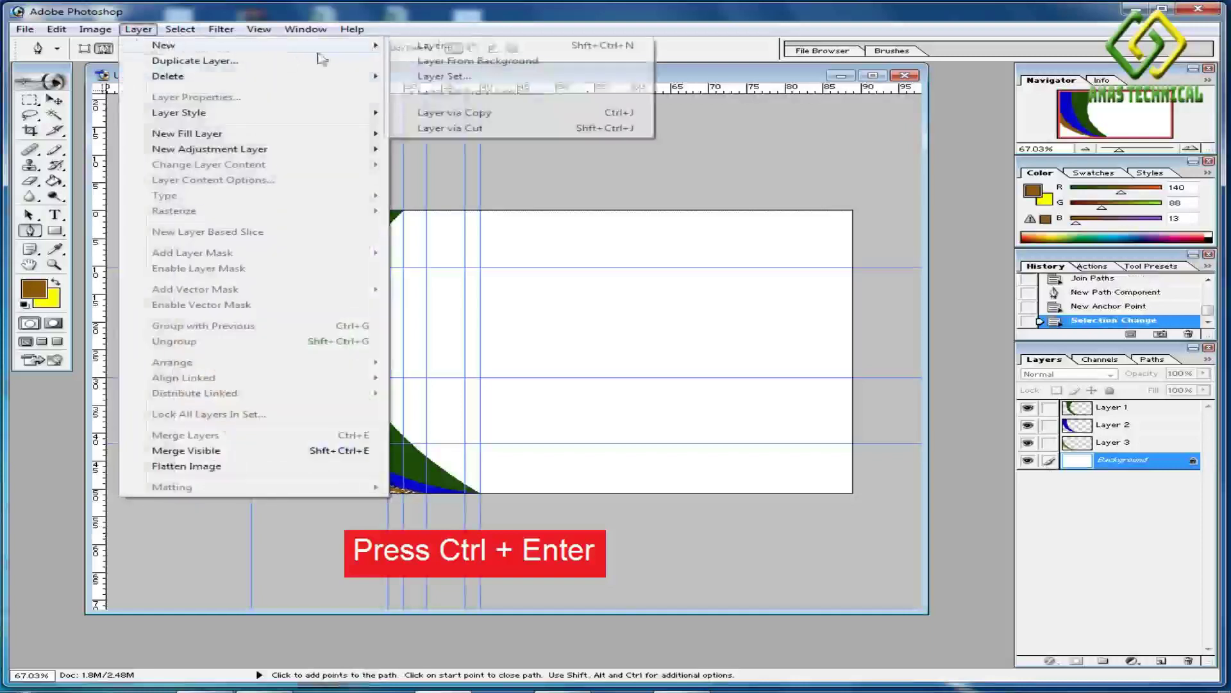
{"action": "left_click", "coordinate": [473, 115]}
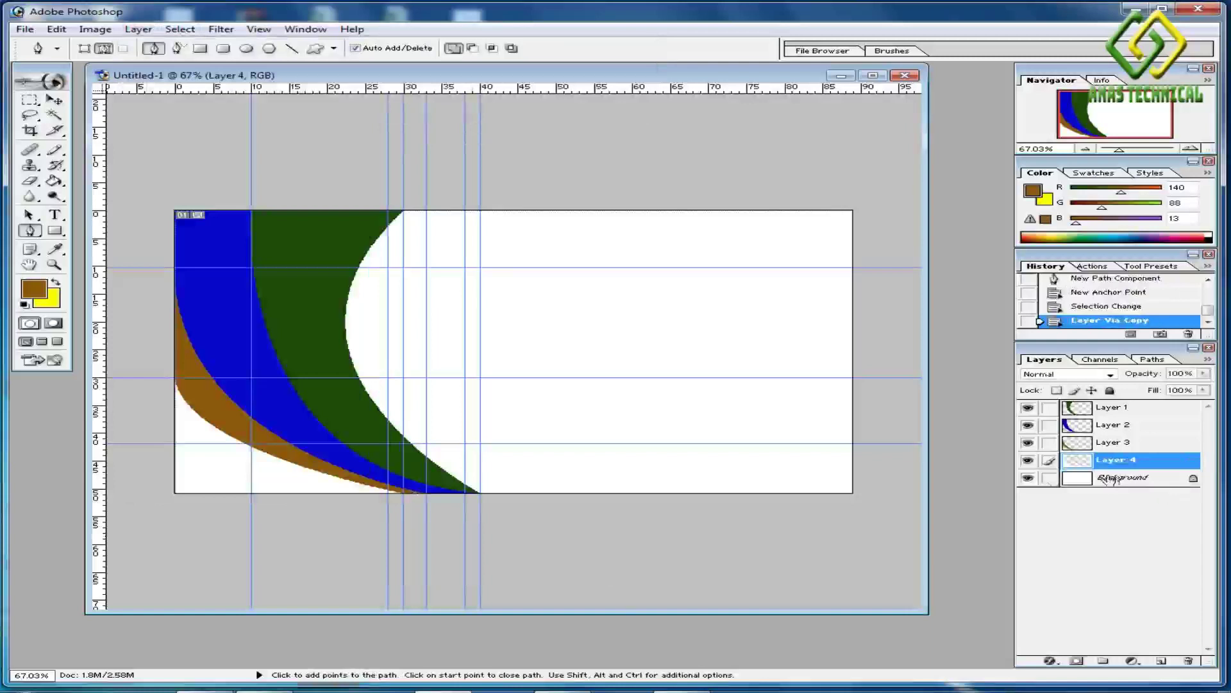
{"action": "left_click", "coordinate": [1029, 479]}
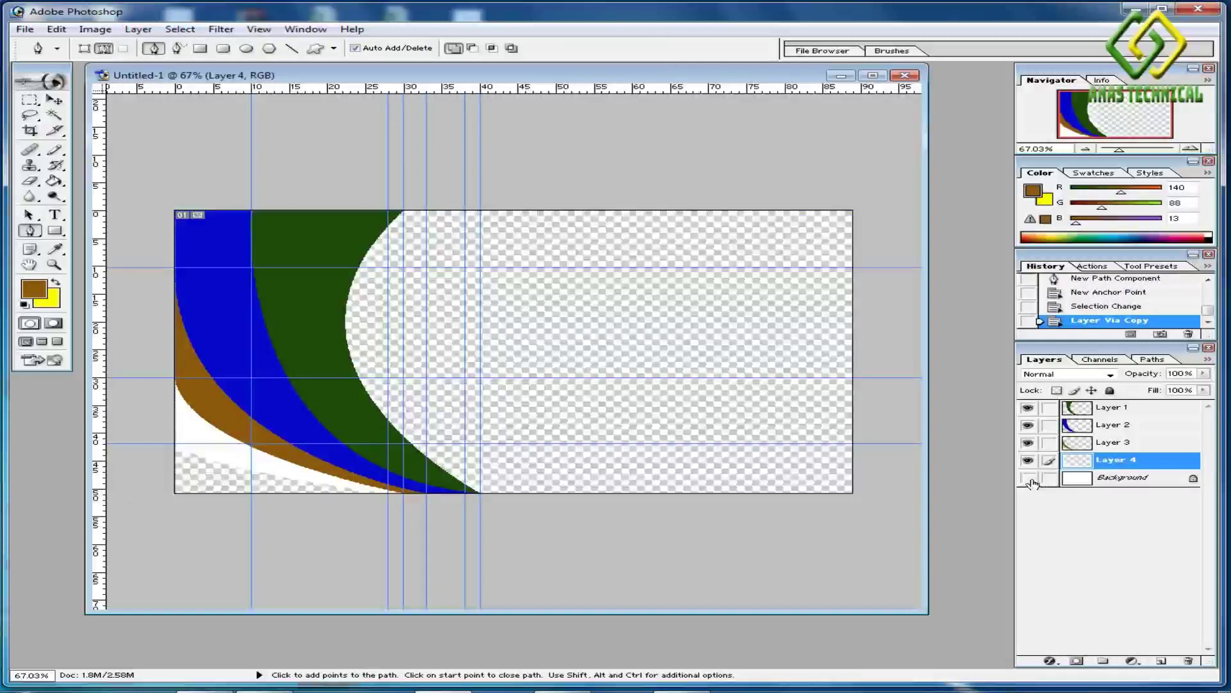
{"action": "left_click", "coordinate": [1029, 478]}
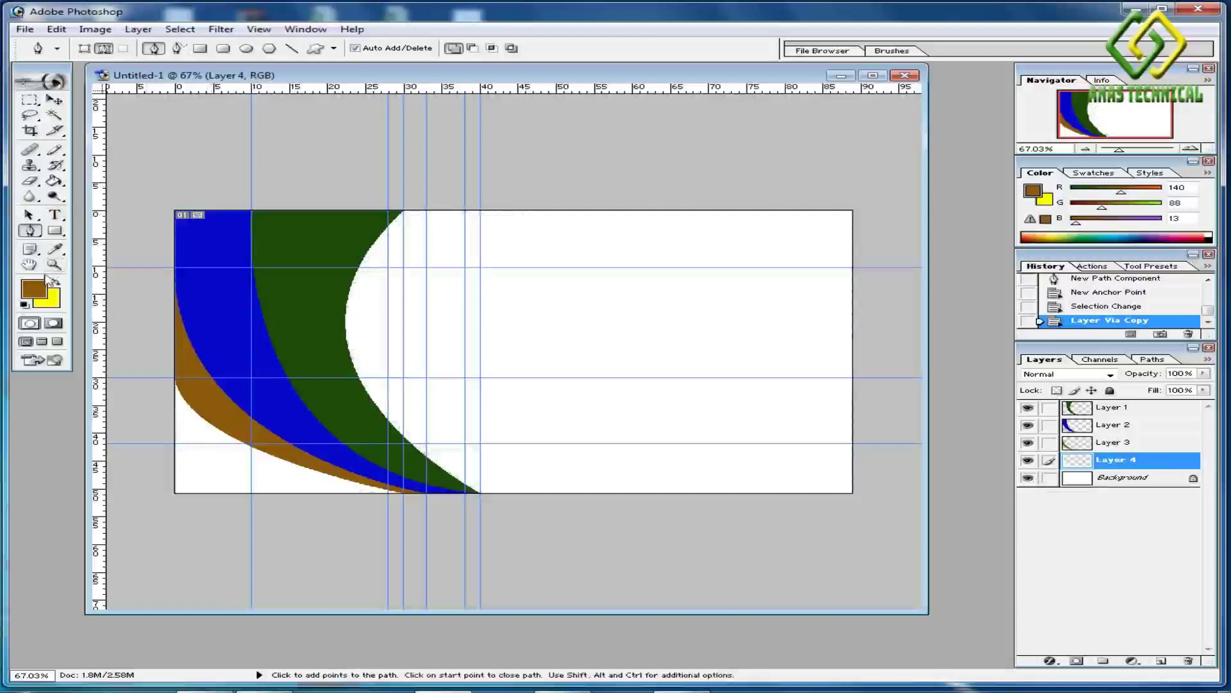
Set the foreground colour to dark maroon (RGB 74, 10, 22) and fill the Layer 4 shape with the Paint Bucket.
{"action": "left_click", "coordinate": [34, 290]}
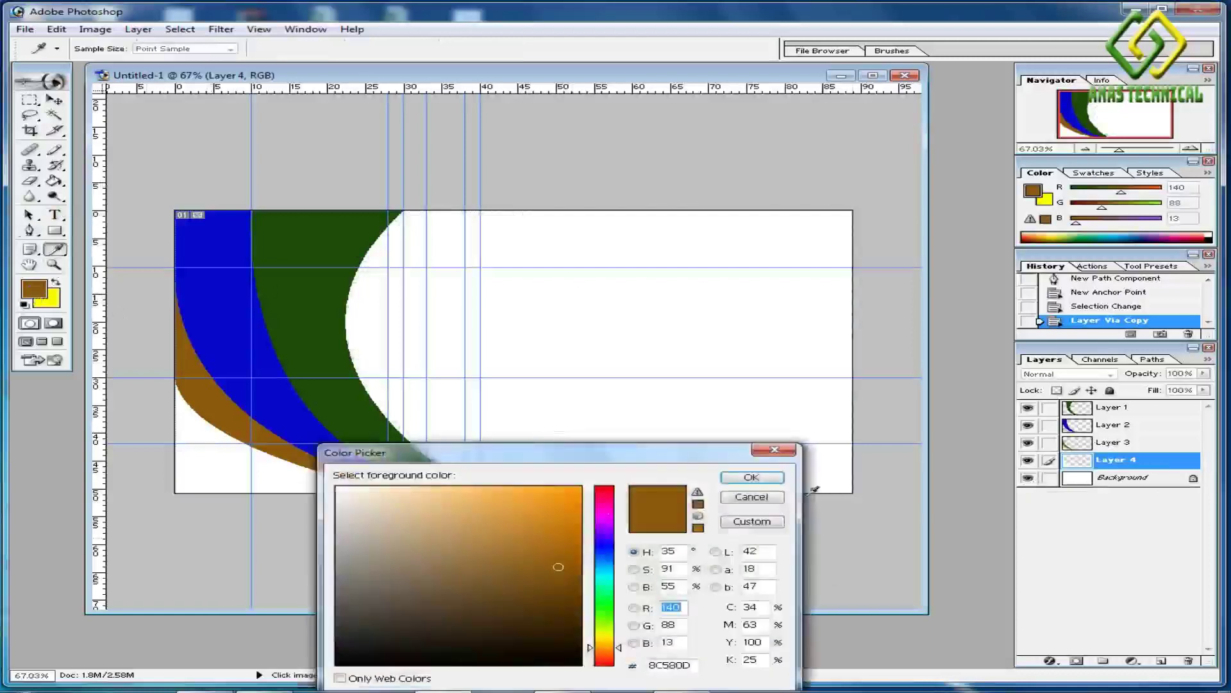
{"action": "left_click", "coordinate": [603, 494]}
{"action": "left_click", "coordinate": [548, 612]}
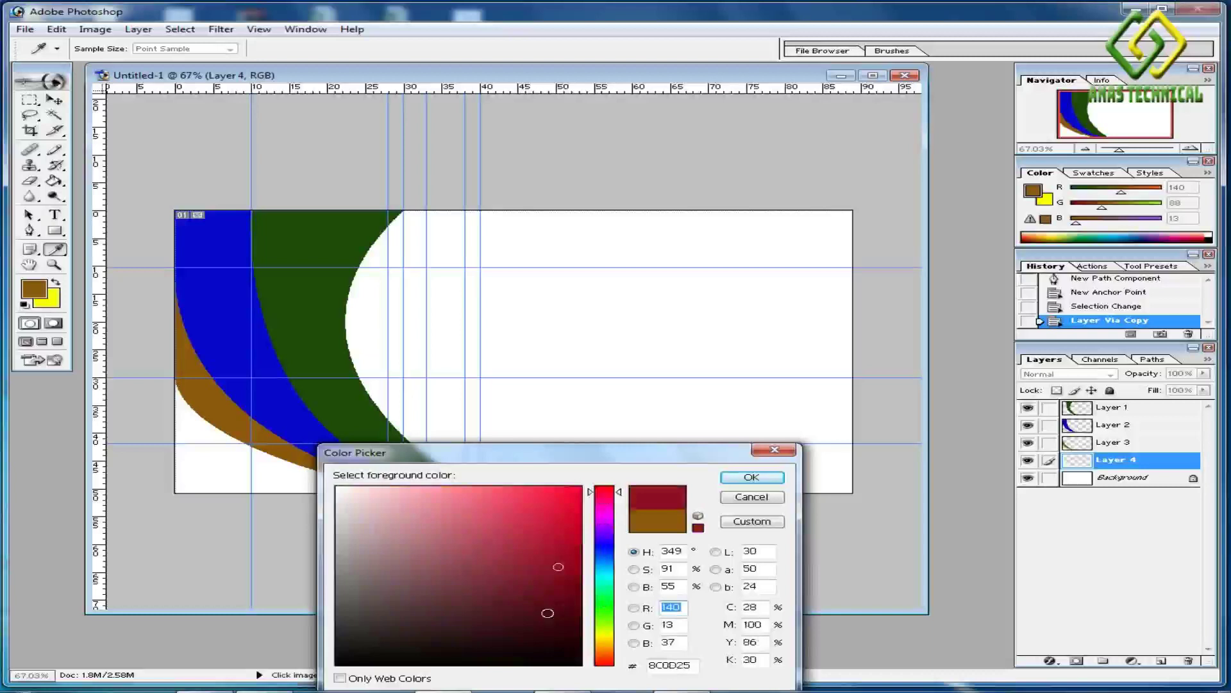
{"action": "left_click", "coordinate": [725, 477]}
{"action": "key", "text": "p"}
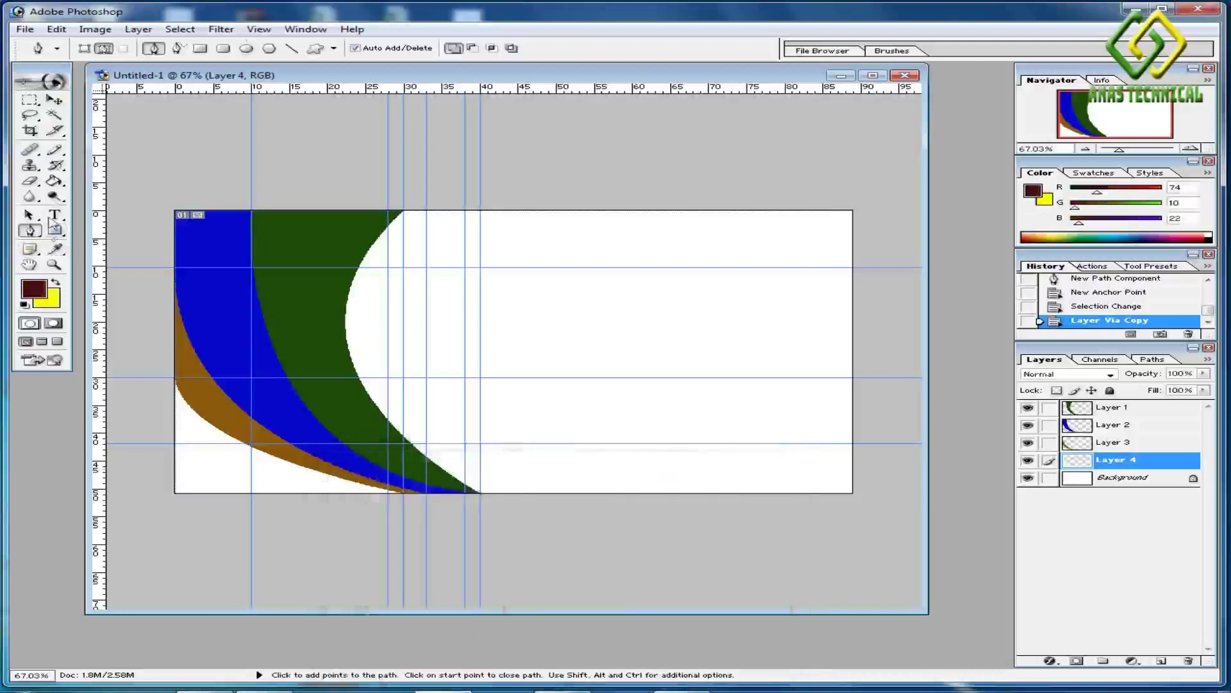
{"action": "left_click", "coordinate": [54, 183]}
{"action": "left_click", "coordinate": [192, 432]}
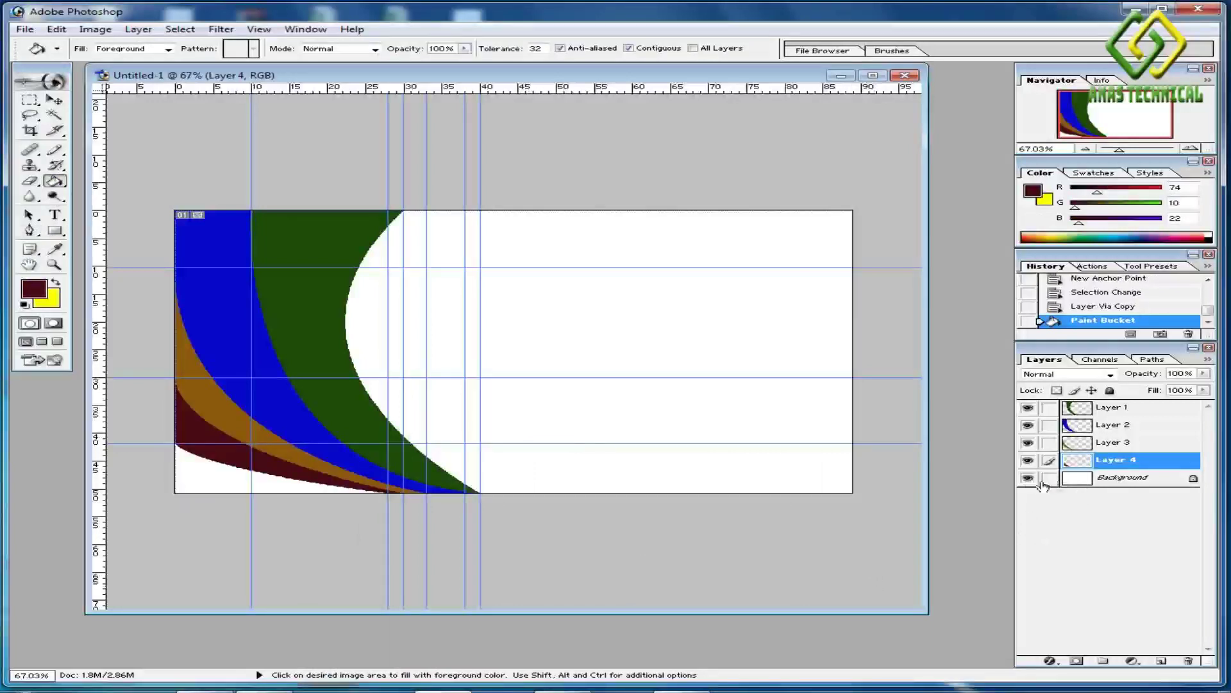
On the Background, trace Pen anchors from the 28 mm bottom-edge point through the bottom-left corner, up to the lowest guide, and back through the maroon crescent.
{"action": "left_click", "coordinate": [1087, 481]}
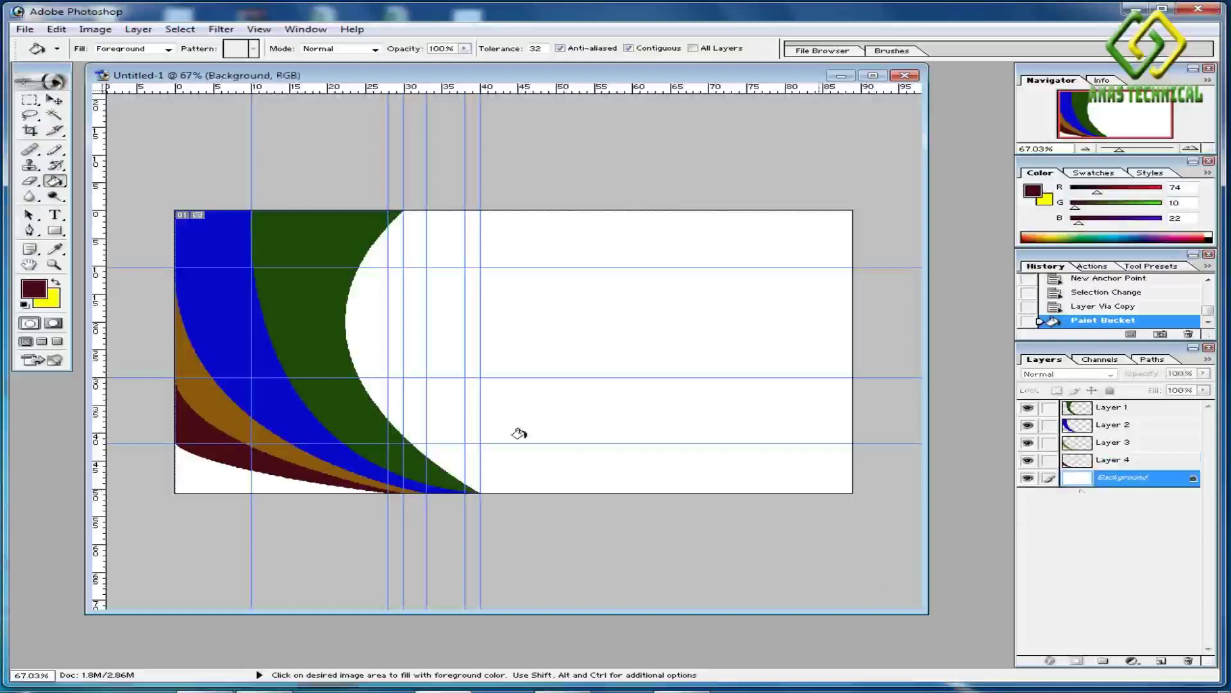
{"action": "left_click", "coordinate": [30, 231]}
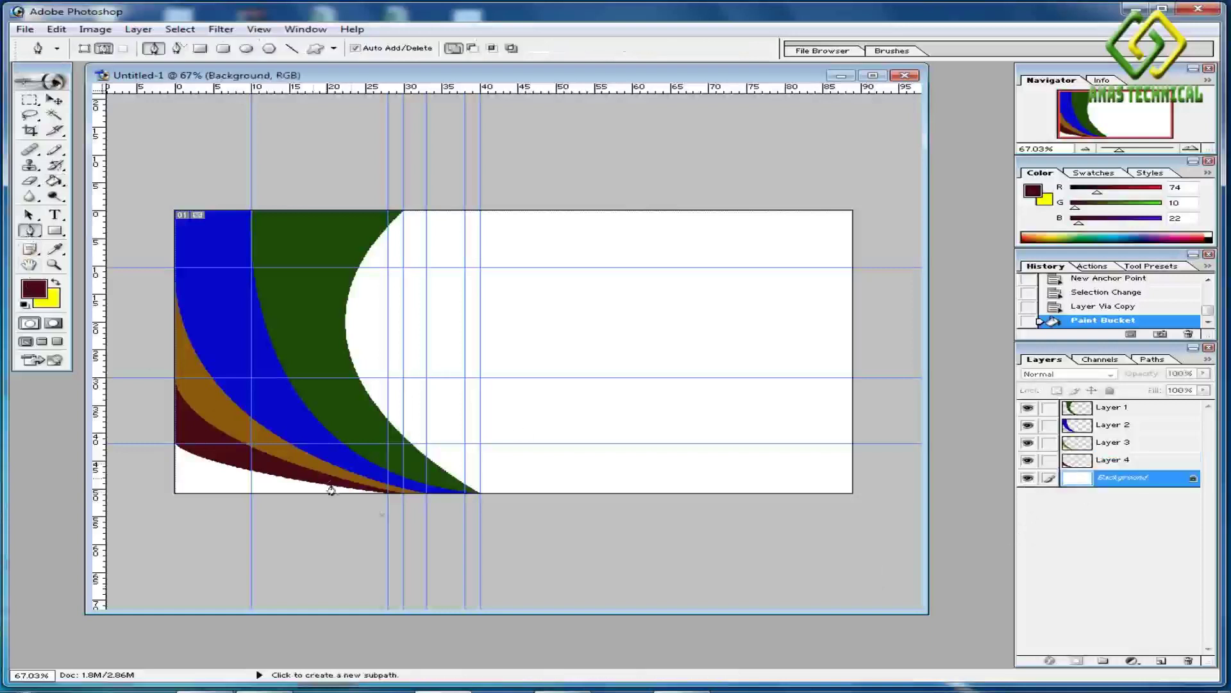
{"action": "left_click", "coordinate": [387, 493]}
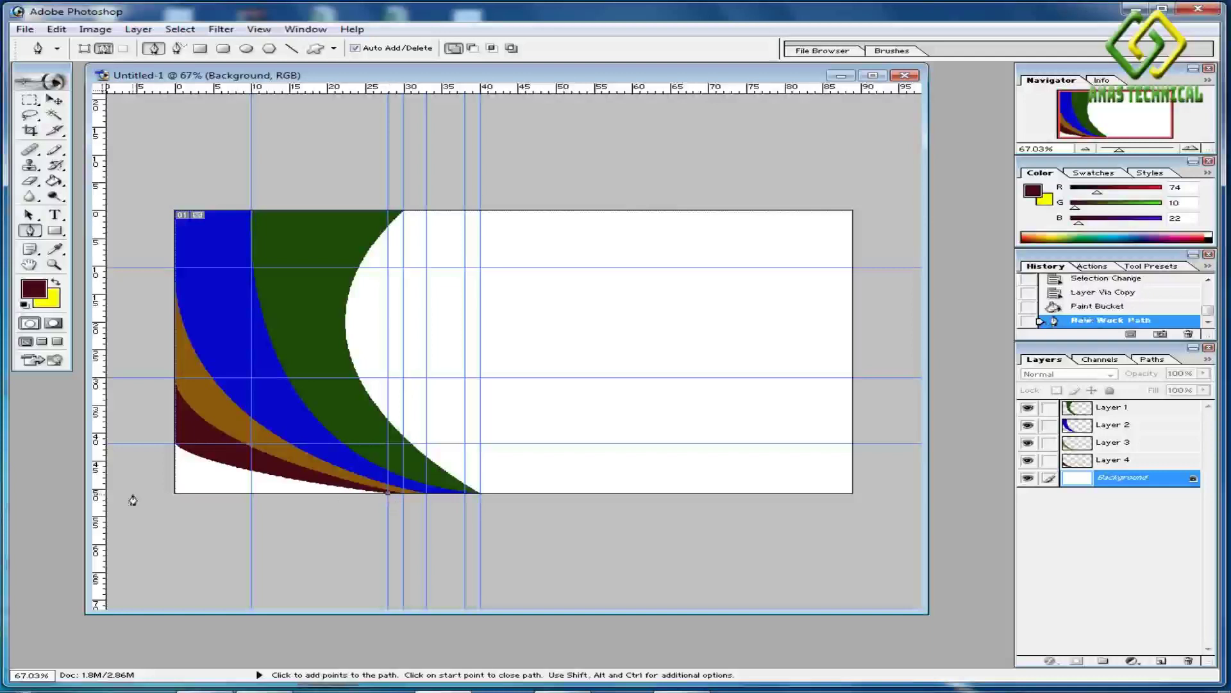
{"action": "left_click", "coordinate": [175, 494]}
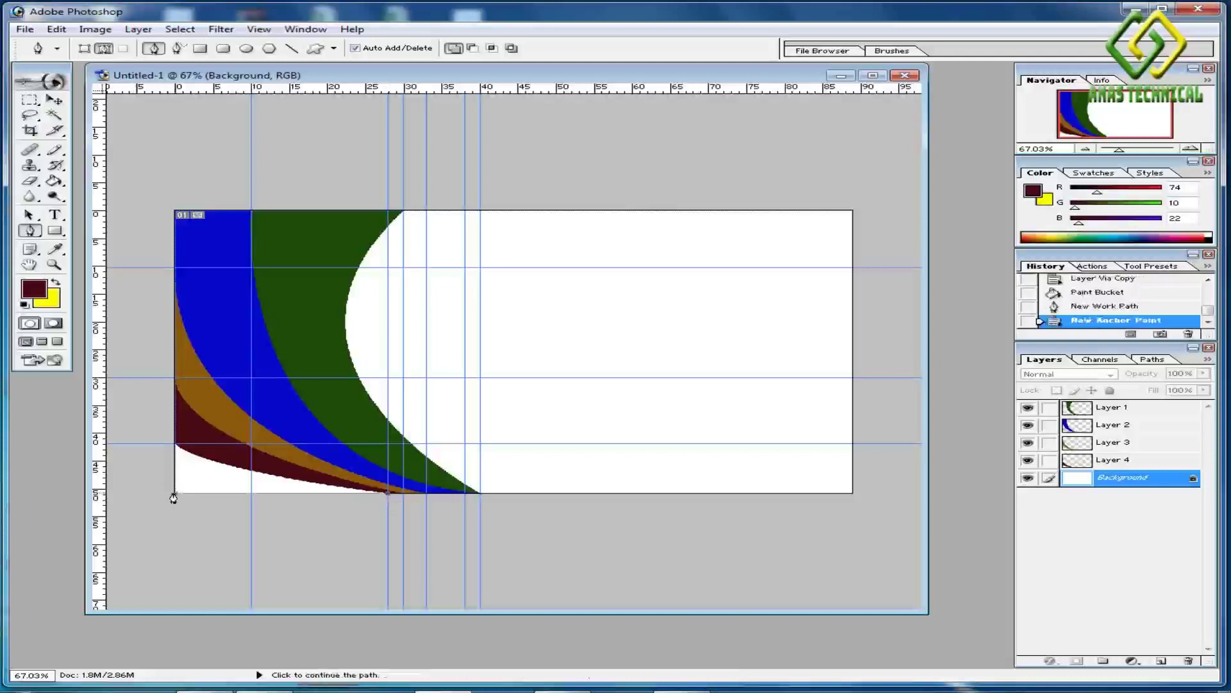
{"action": "left_click", "coordinate": [175, 445]}
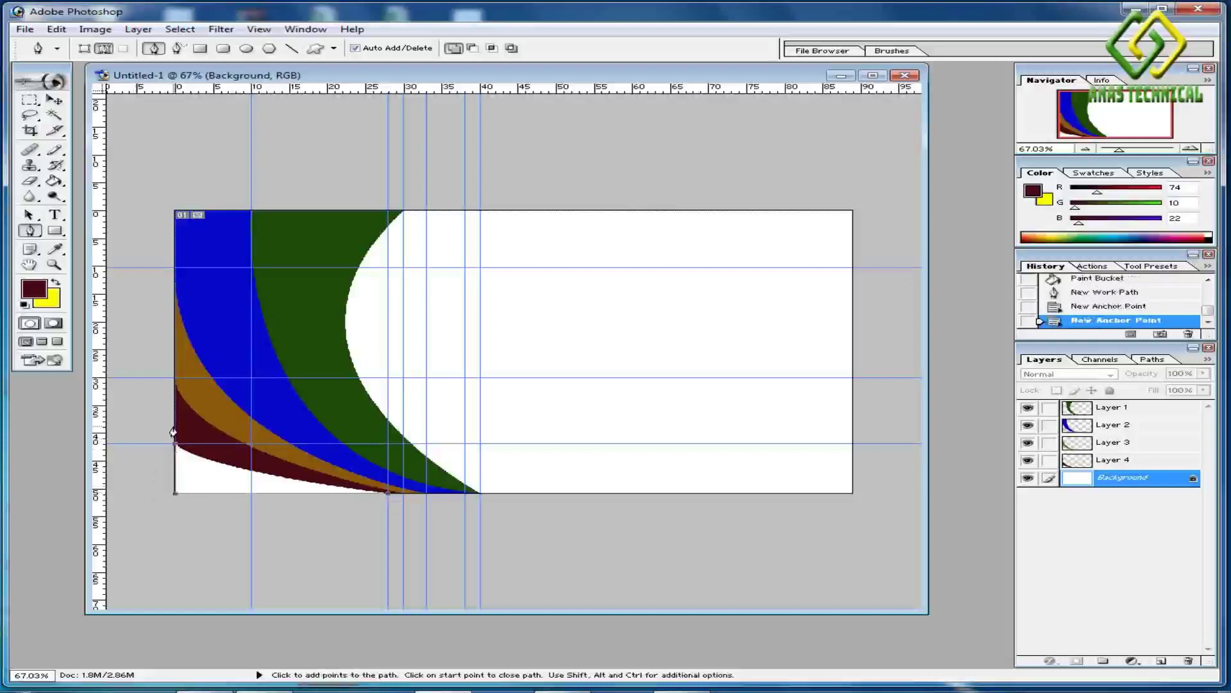
{"action": "left_click", "coordinate": [204, 443]}
{"action": "left_click_drag", "start_coordinate": [272, 463], "coordinate": [287, 464]}
{"action": "left_click_drag", "start_coordinate": [354, 482], "coordinate": [370, 488]}
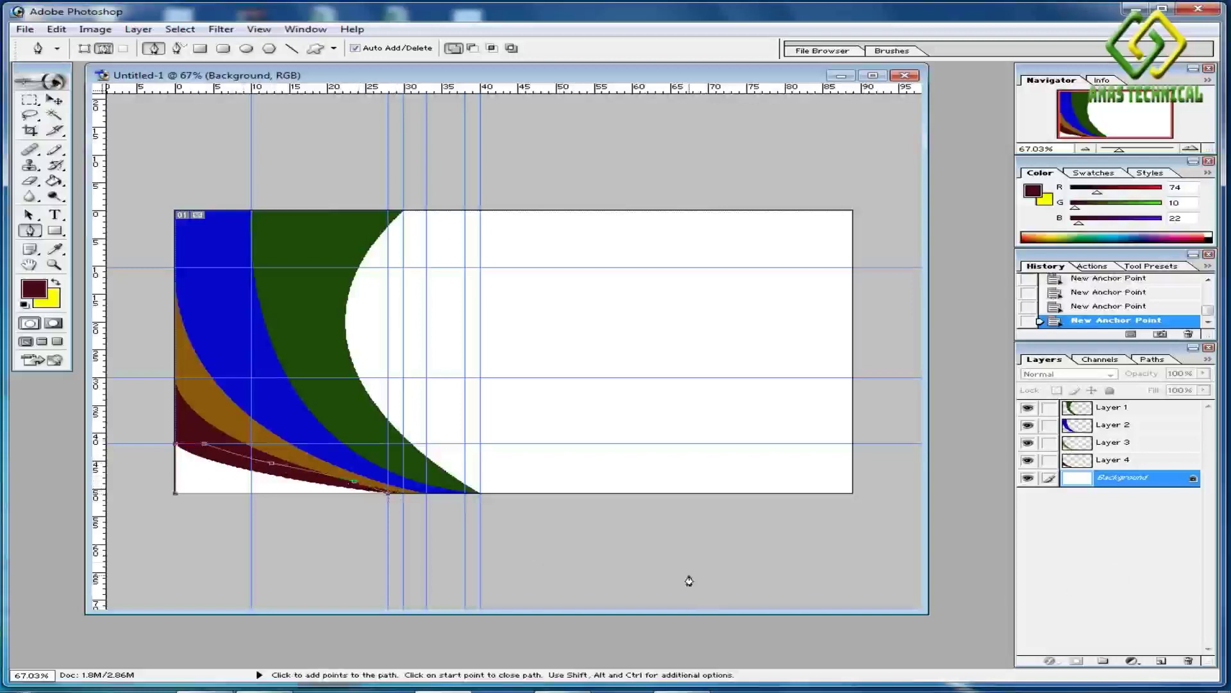
Make a selection from the path beneath the maroon crescent, copy it to a new layer, and check it with the Background briefly hidden.
{"action": "key", "text": "ctrl+Return"}
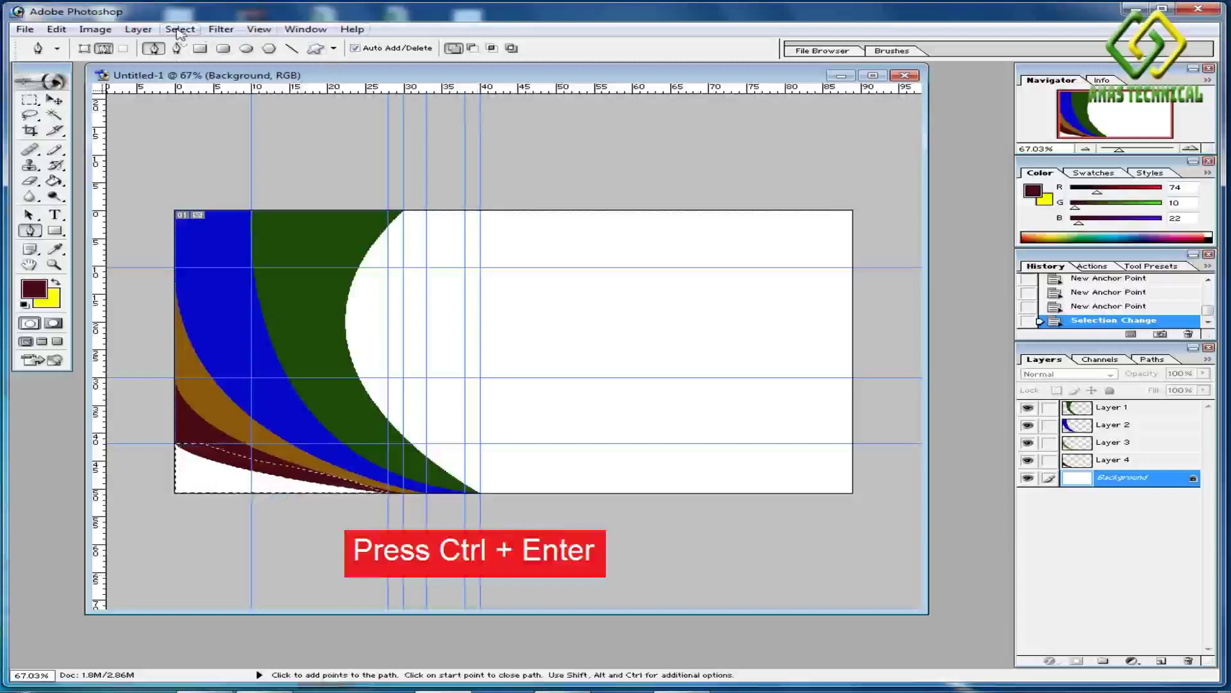
{"action": "left_click", "coordinate": [135, 29]}
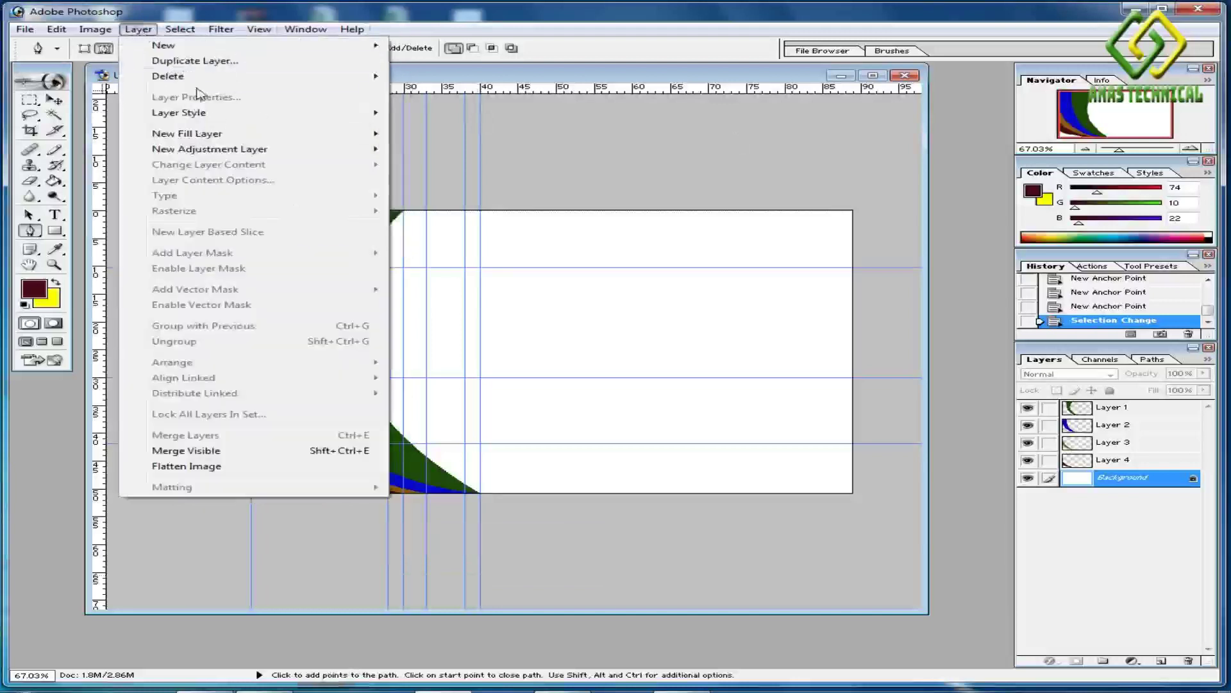
{"action": "mouse_move", "coordinate": [248, 48]}
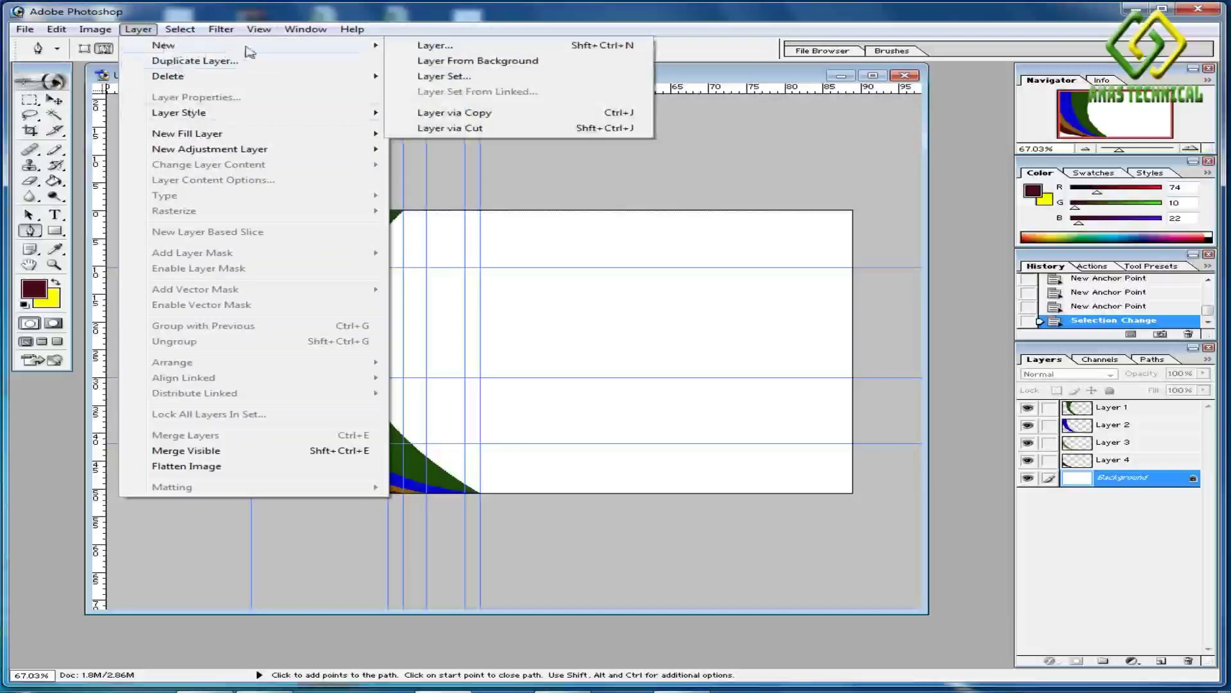
{"action": "left_click", "coordinate": [474, 114]}
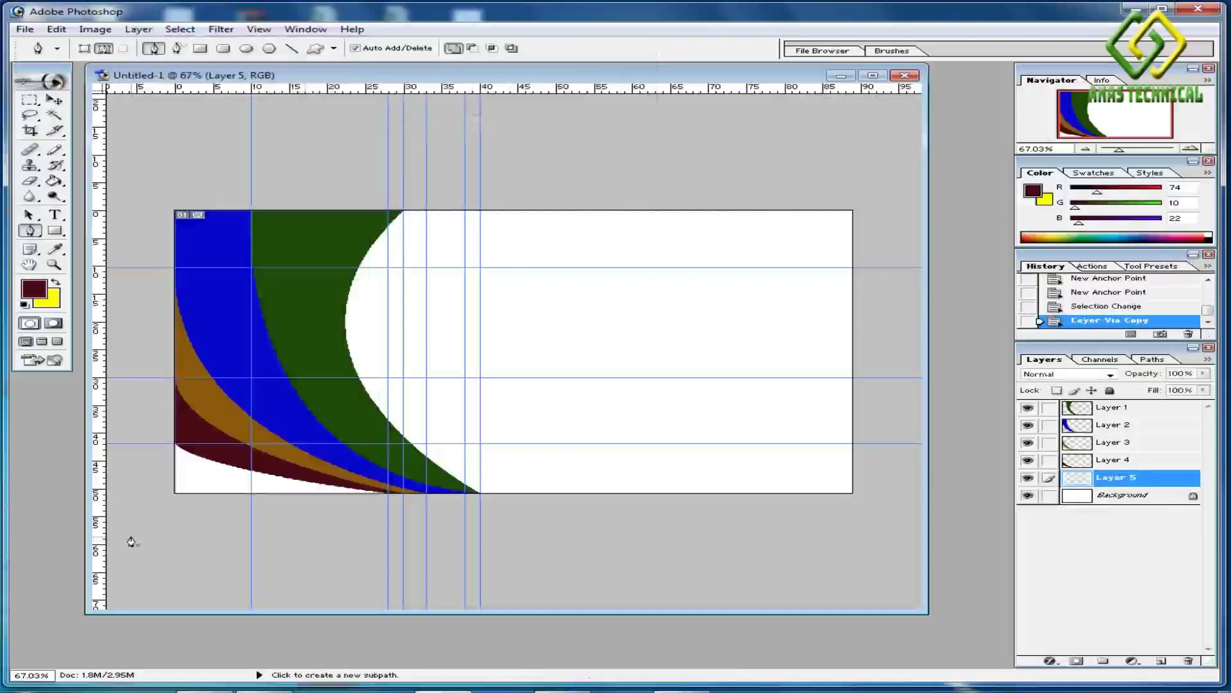
{"action": "left_click", "coordinate": [1028, 495]}
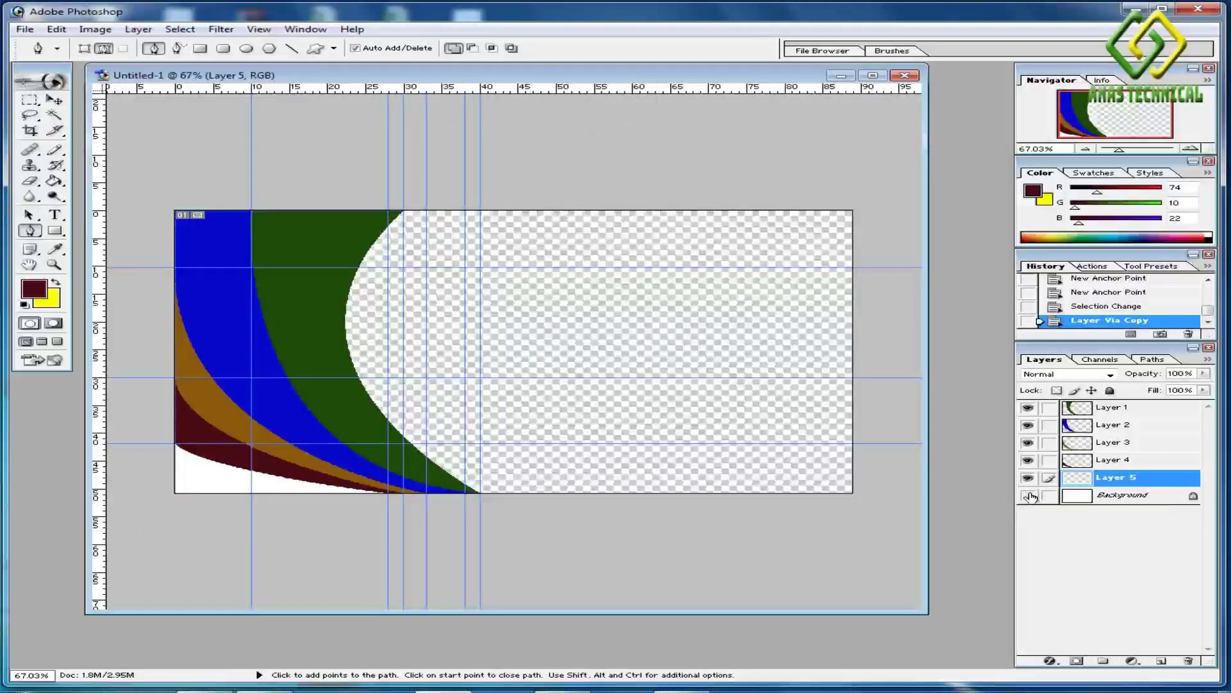
{"action": "left_click", "coordinate": [1029, 496]}
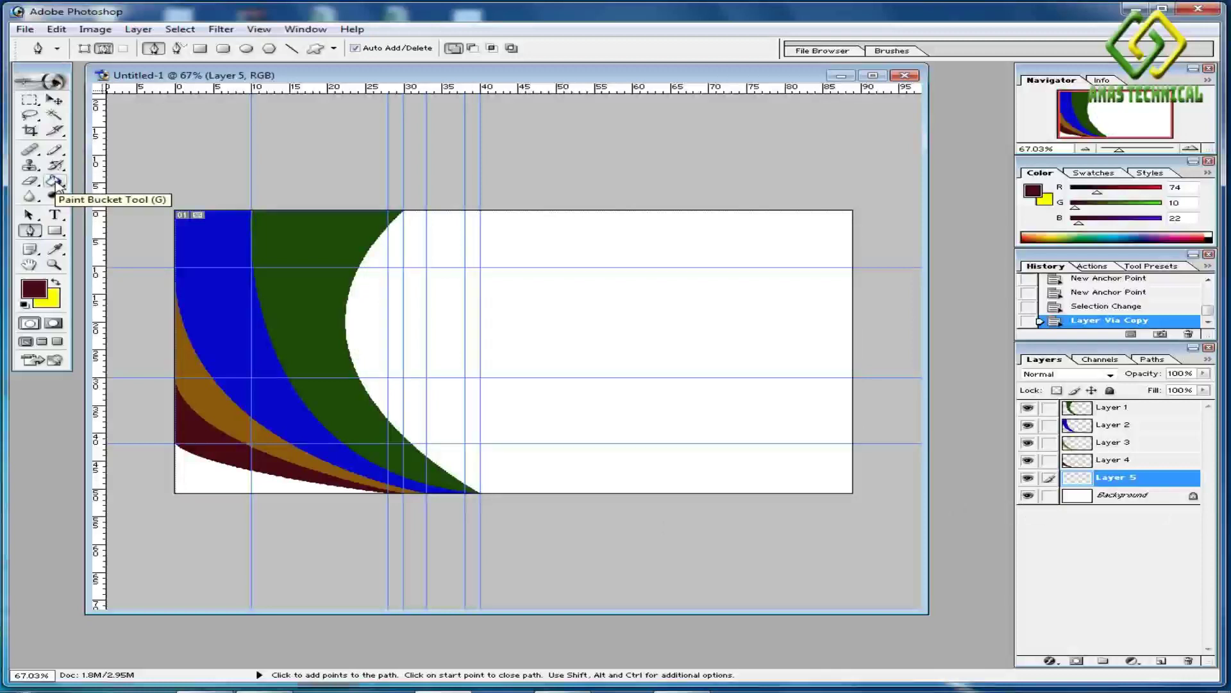
Set the foreground colour to teal (RGB 15, 139, 140) and fill the Layer 5 corner shape with the Paint Bucket.
{"action": "left_click", "coordinate": [55, 182]}
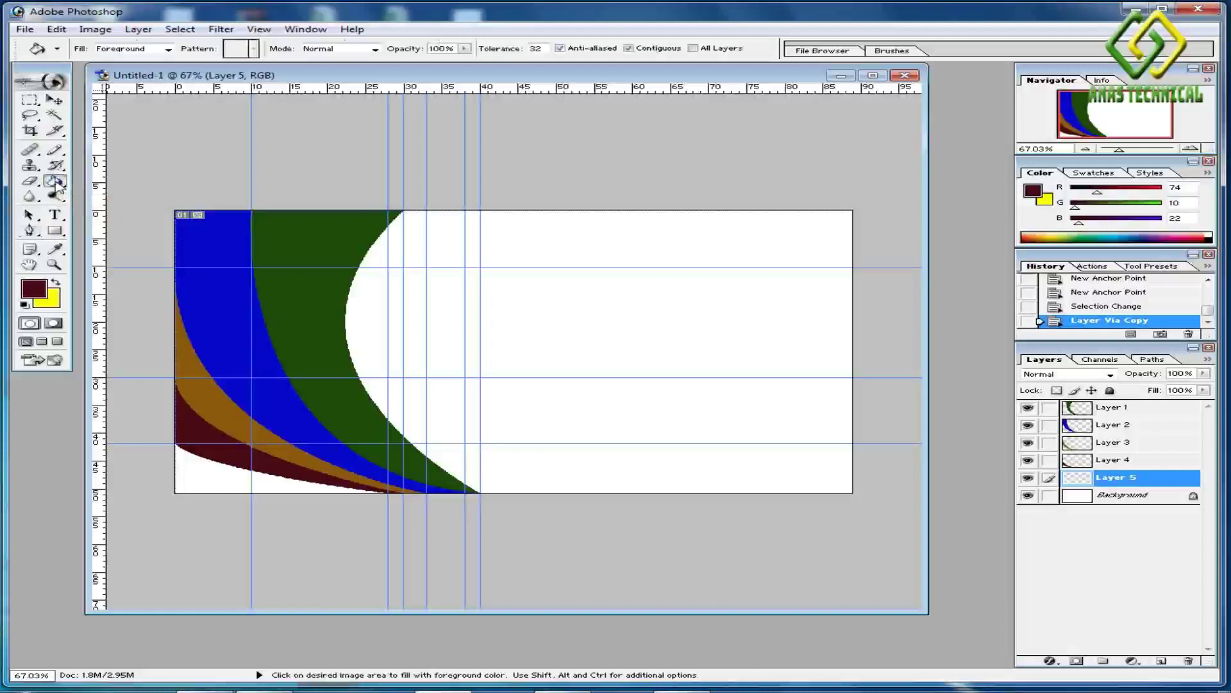
{"action": "left_click", "coordinate": [29, 292]}
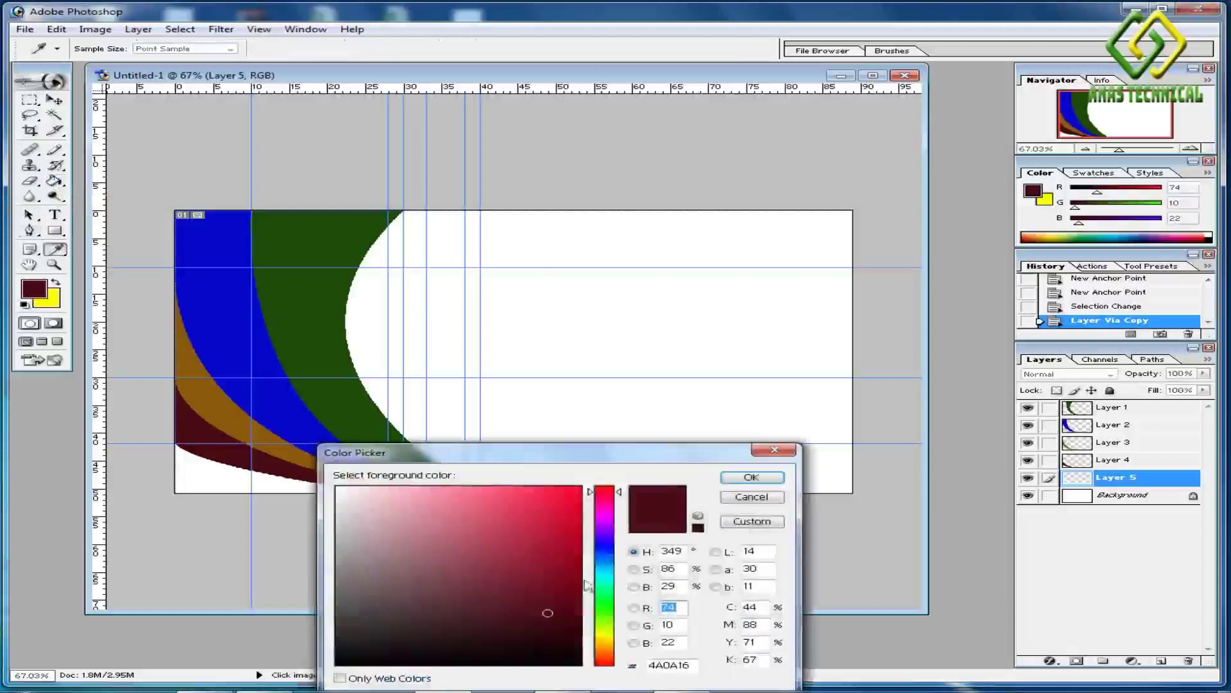
{"action": "left_click", "coordinate": [609, 575]}
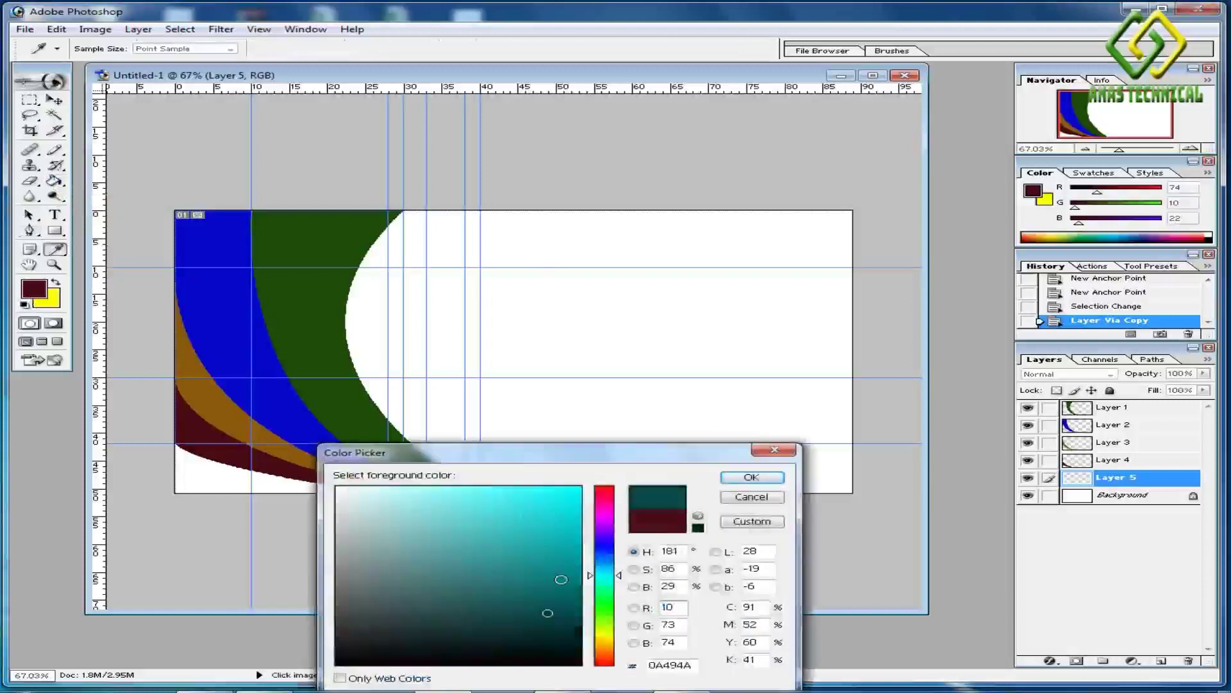
{"action": "left_click", "coordinate": [555, 567]}
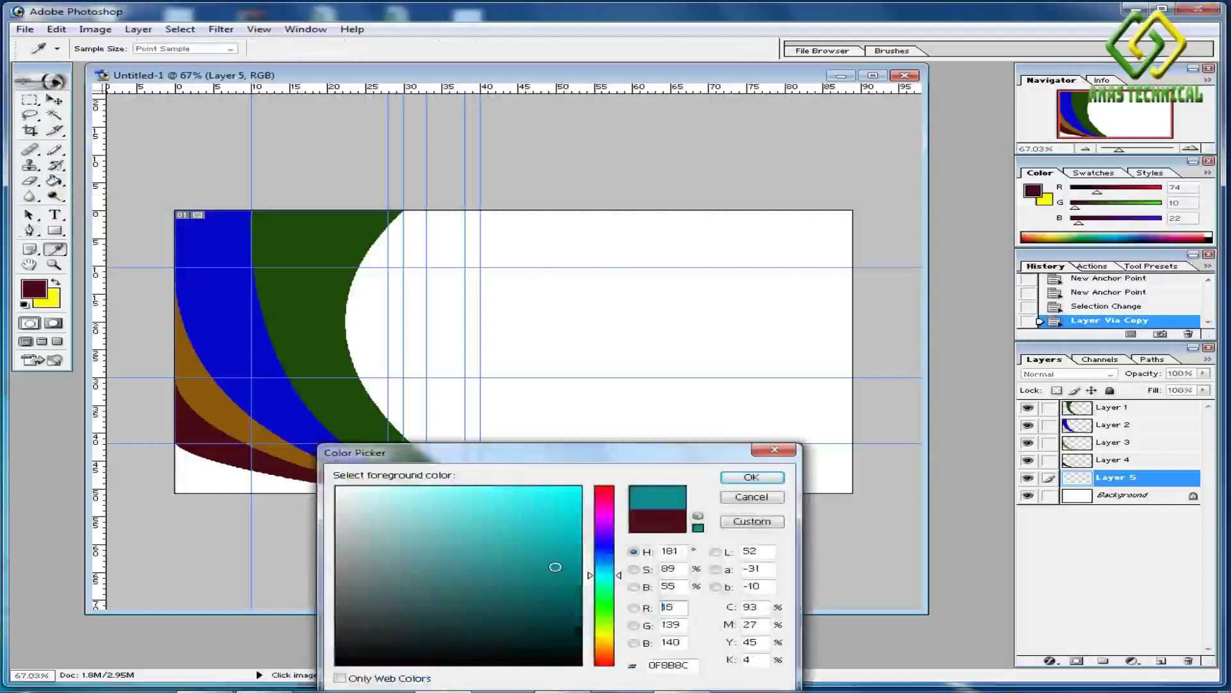
{"action": "left_click", "coordinate": [750, 477]}
{"action": "left_click", "coordinate": [53, 185]}
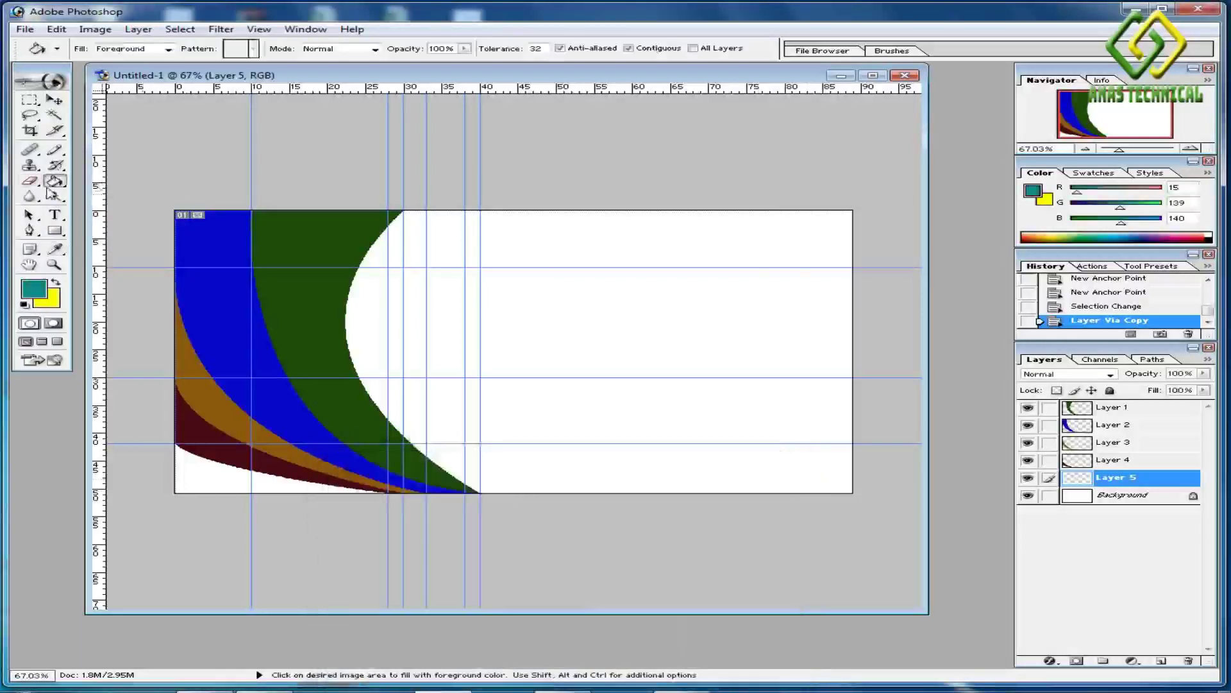
{"action": "left_click", "coordinate": [201, 474]}
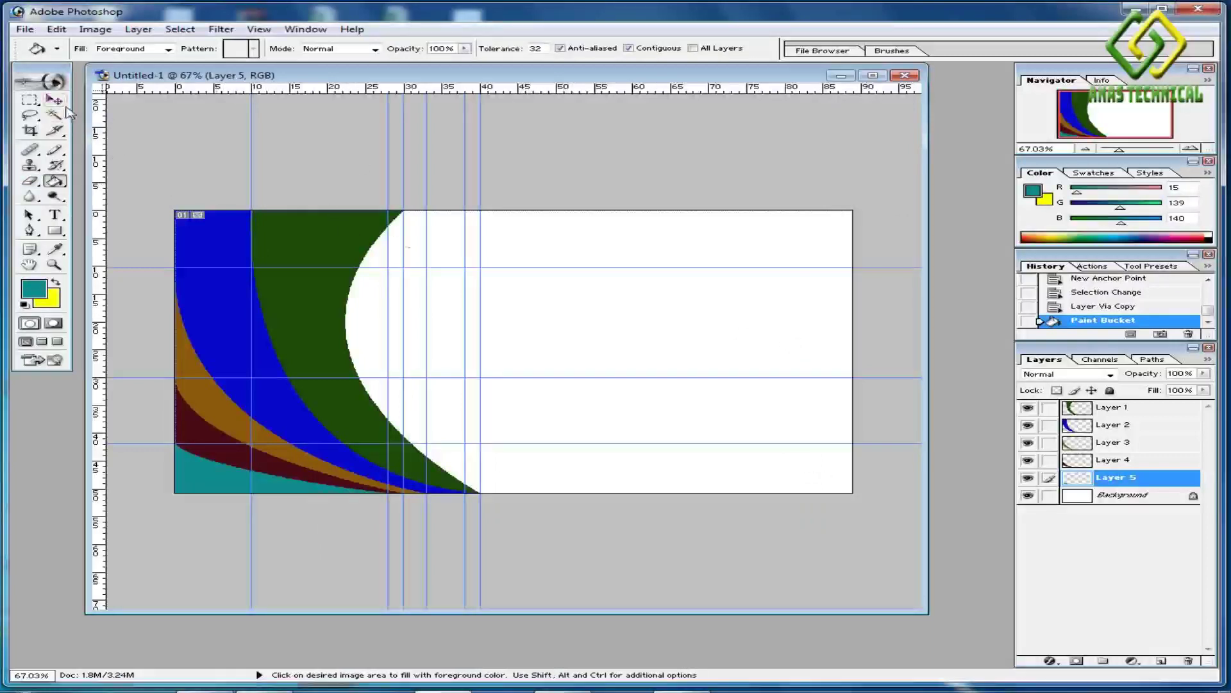
Enable a Gradient Overlay in Layer 1's blending options, leaving Color Overlay off, and open its gradient for editing.
{"action": "left_click", "coordinate": [1123, 411]}
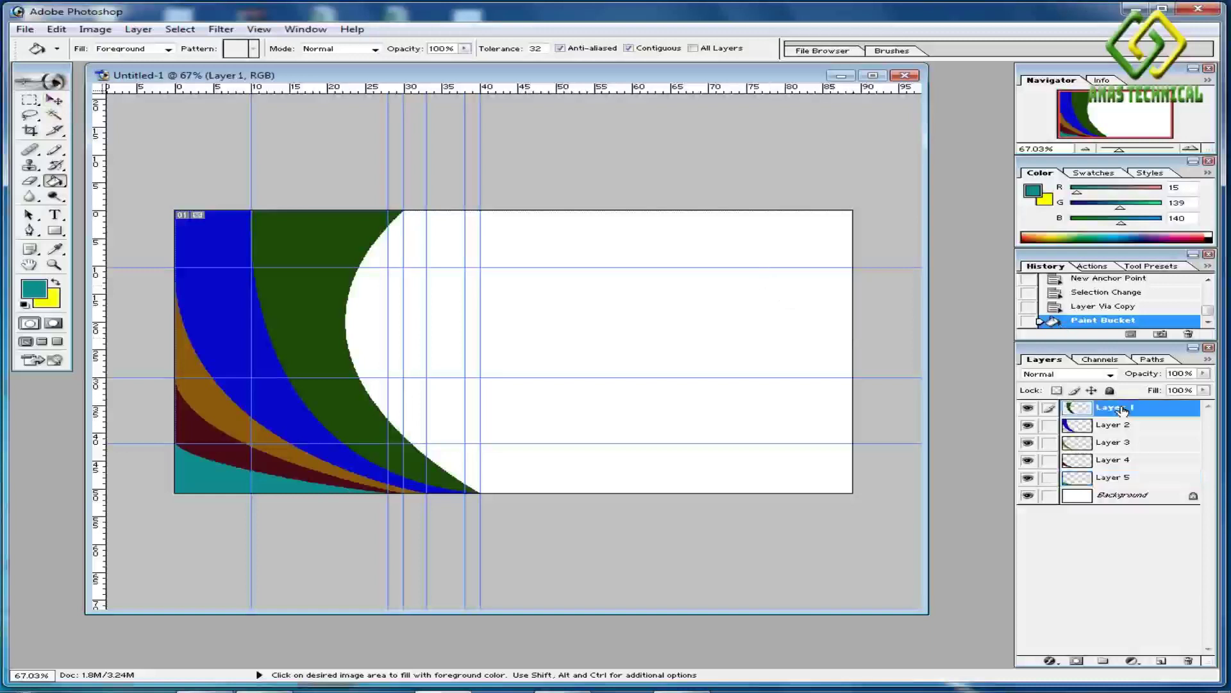
{"action": "left_click", "coordinate": [54, 101]}
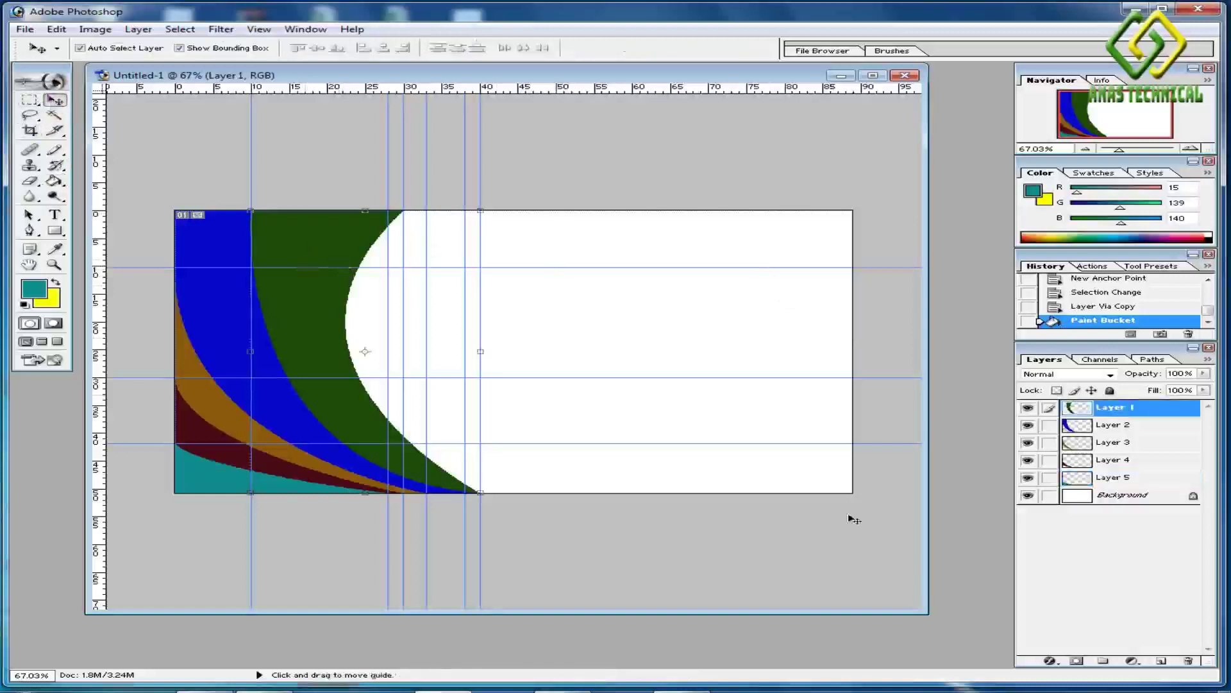
{"action": "right_click", "coordinate": [1163, 416]}
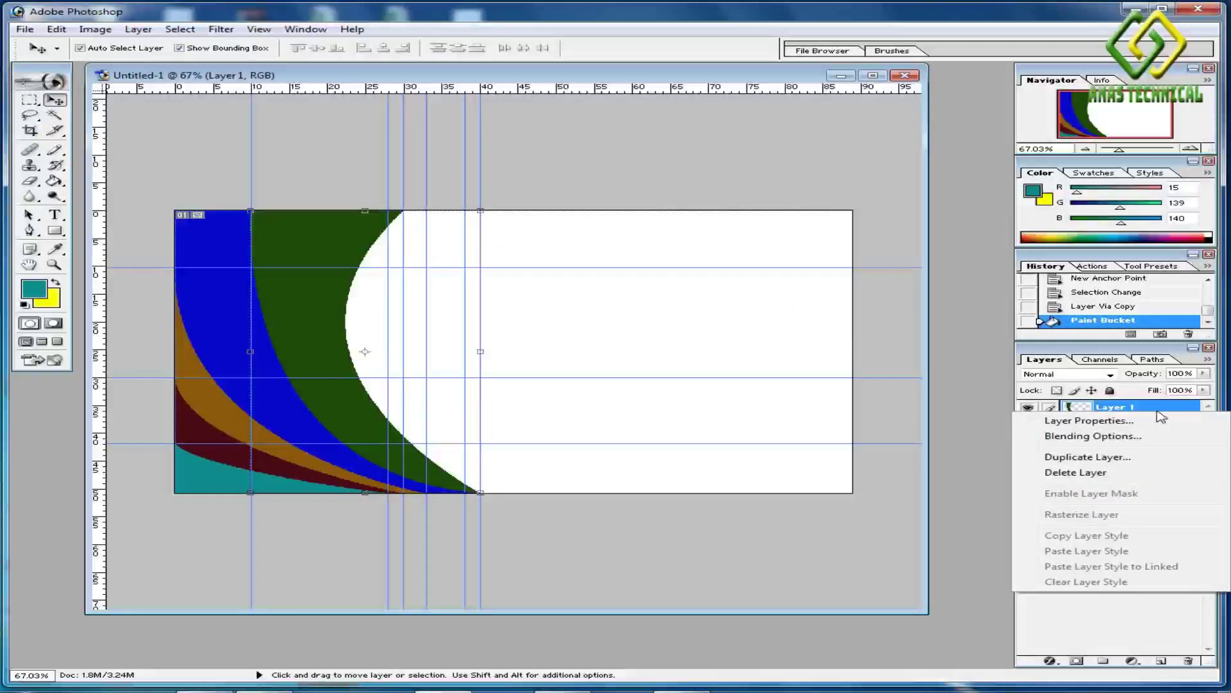
{"action": "left_click", "coordinate": [1098, 442]}
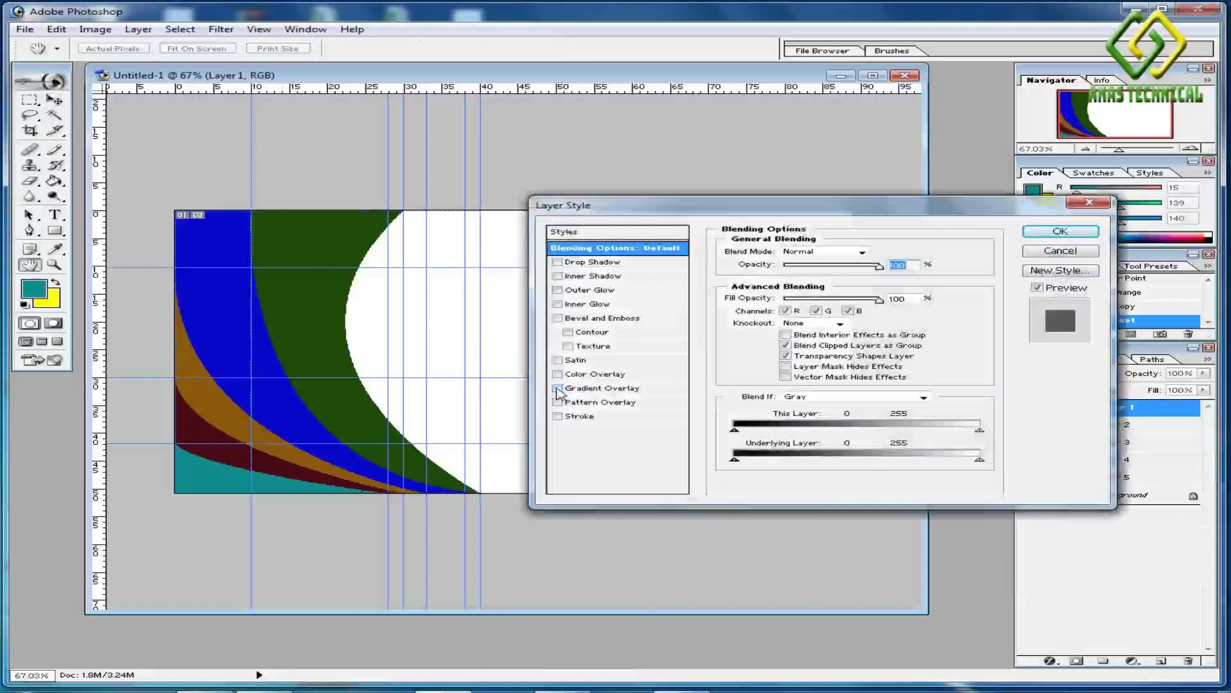
{"action": "left_click", "coordinate": [557, 389]}
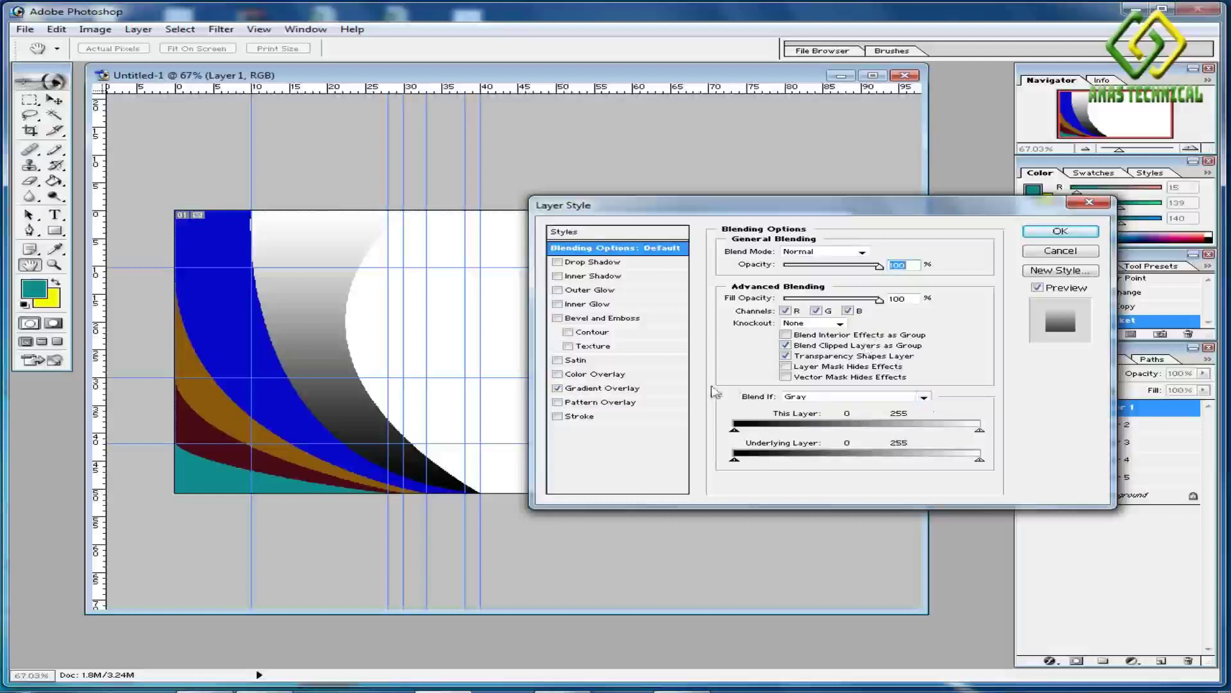
{"action": "left_click", "coordinate": [612, 375]}
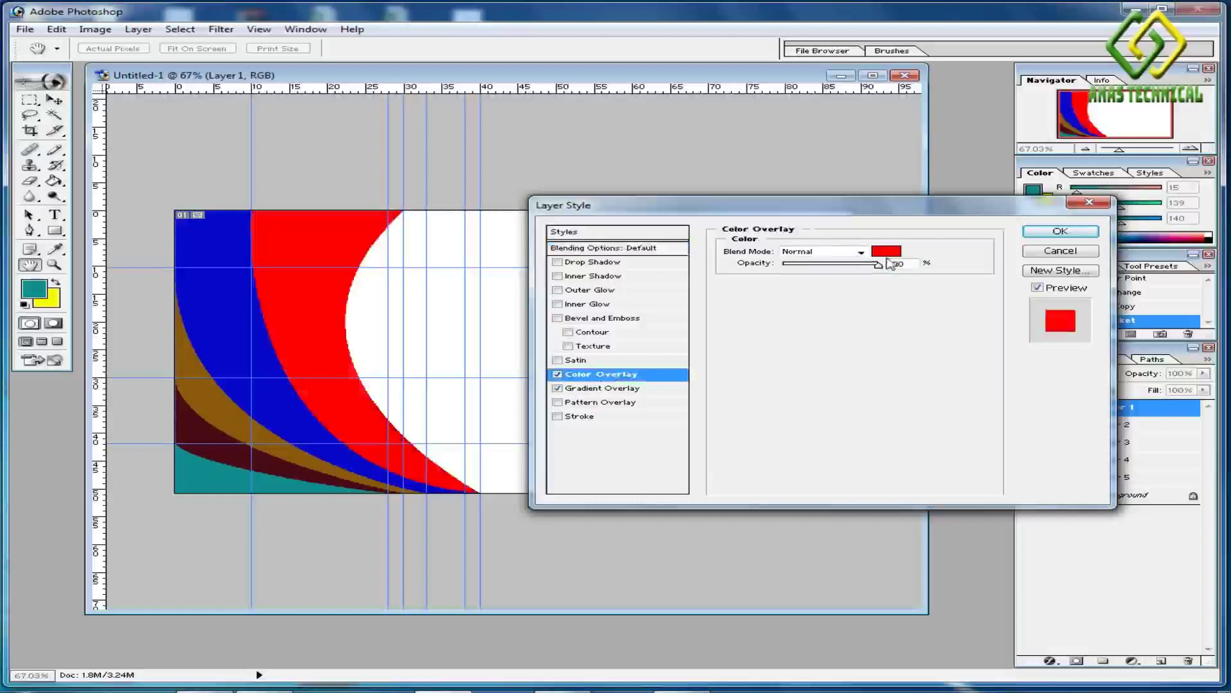
{"action": "left_click", "coordinate": [557, 374]}
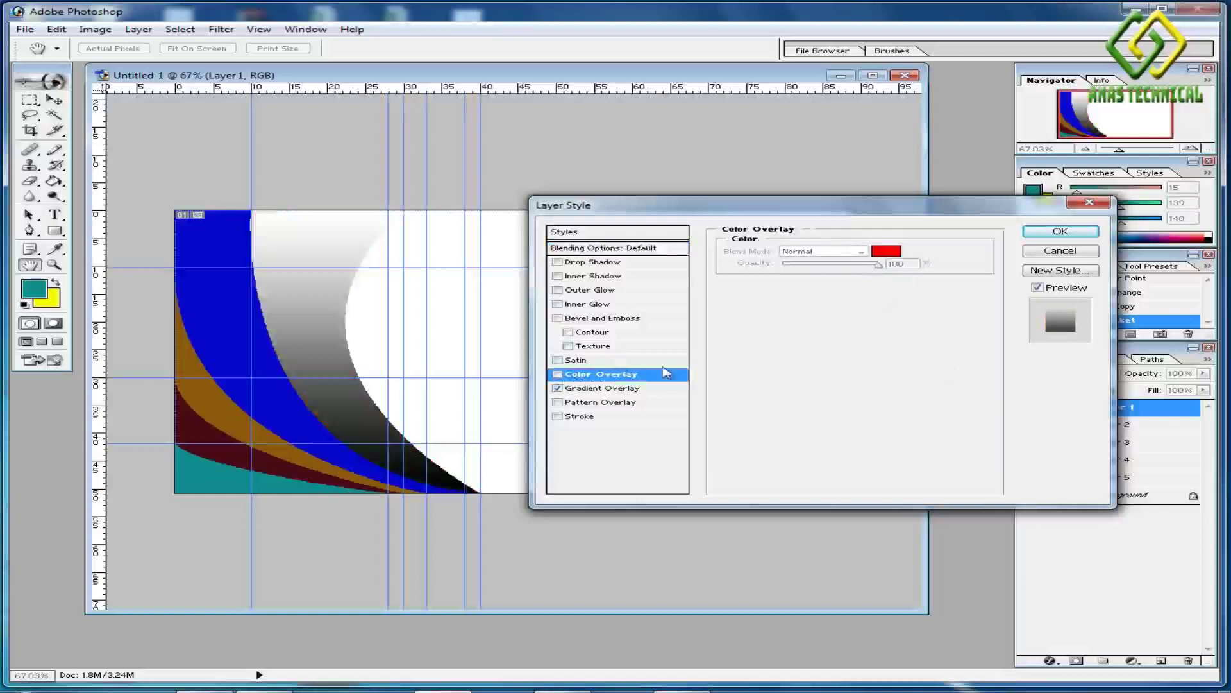
{"action": "left_click", "coordinate": [608, 389]}
{"action": "left_click", "coordinate": [833, 283]}
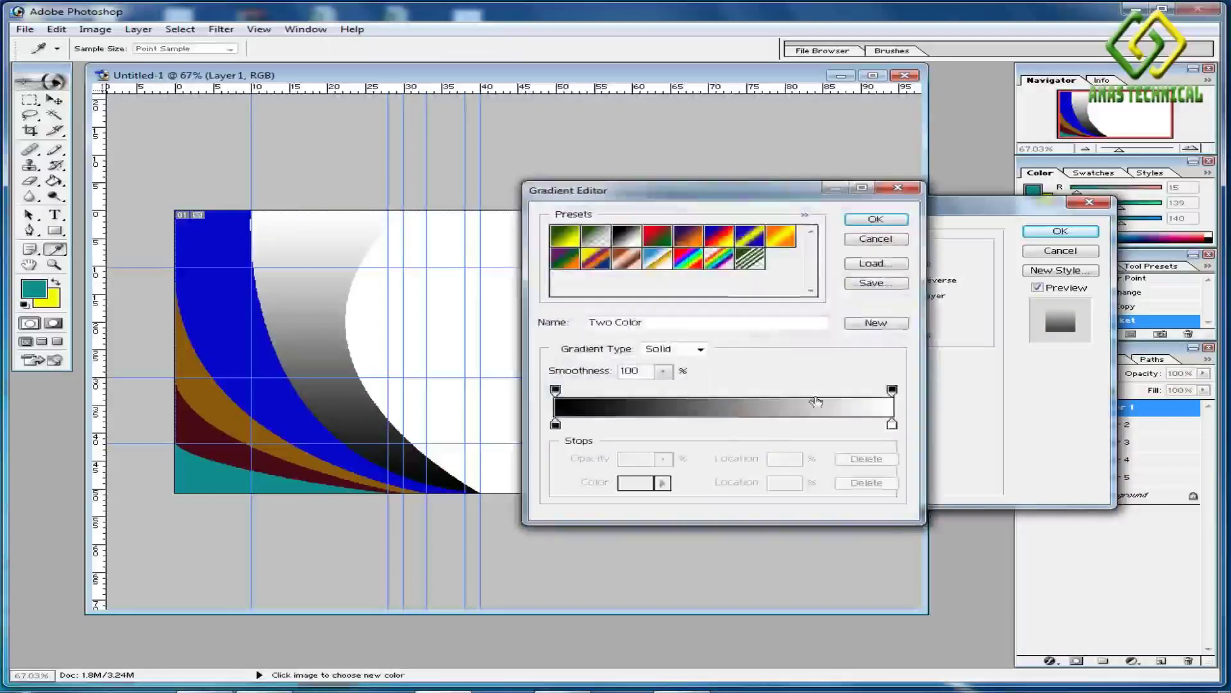
Set the black starting stop of Layer 1's overlay gradient to bright blue (RGB 24, 13, 248).
{"action": "left_click", "coordinate": [557, 425]}
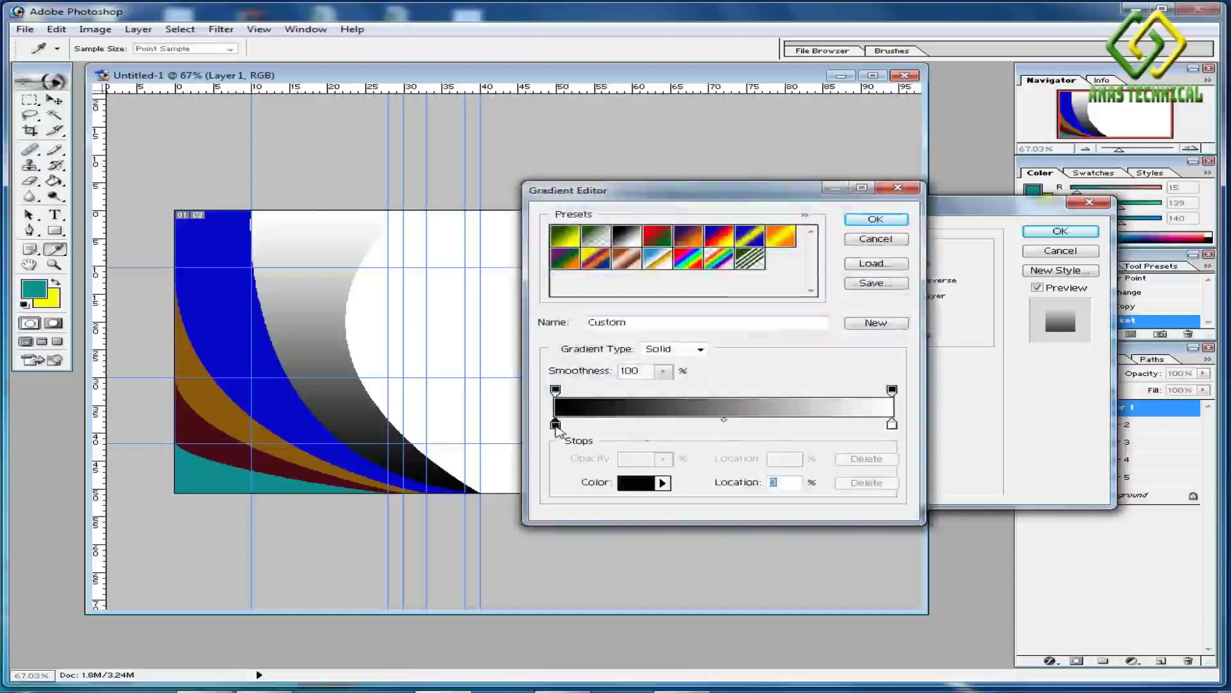
{"action": "left_click", "coordinate": [639, 485]}
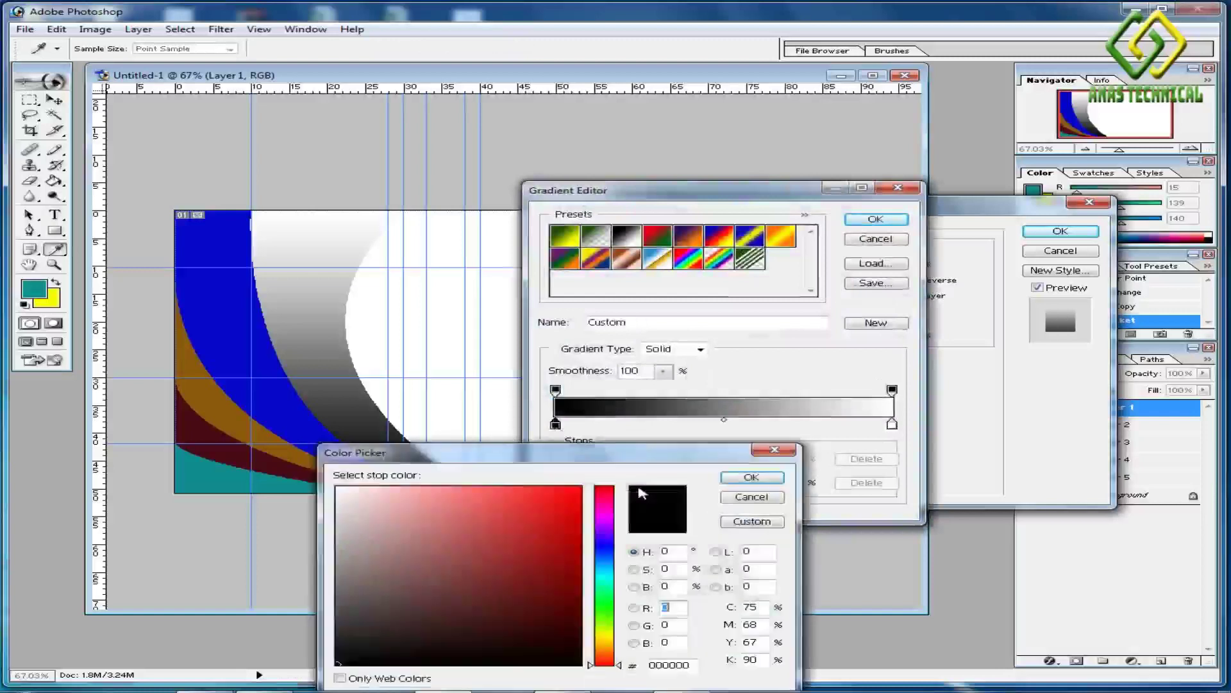
{"action": "left_click", "coordinate": [603, 546]}
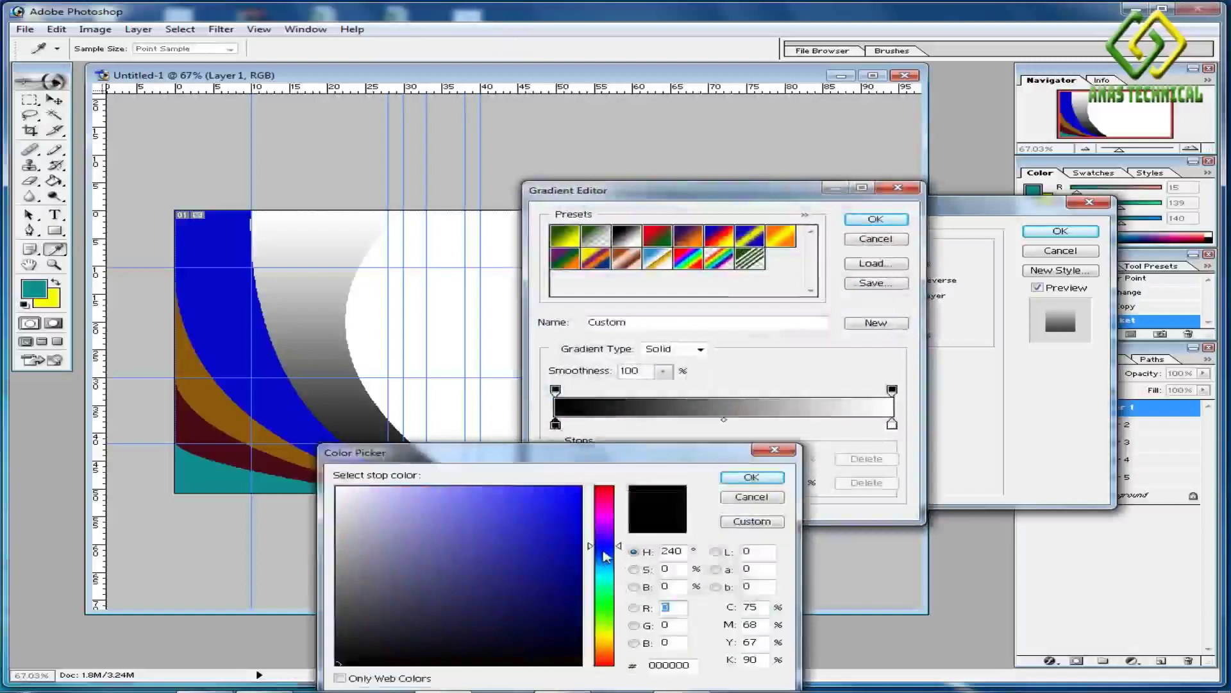
{"action": "left_click", "coordinate": [603, 555]}
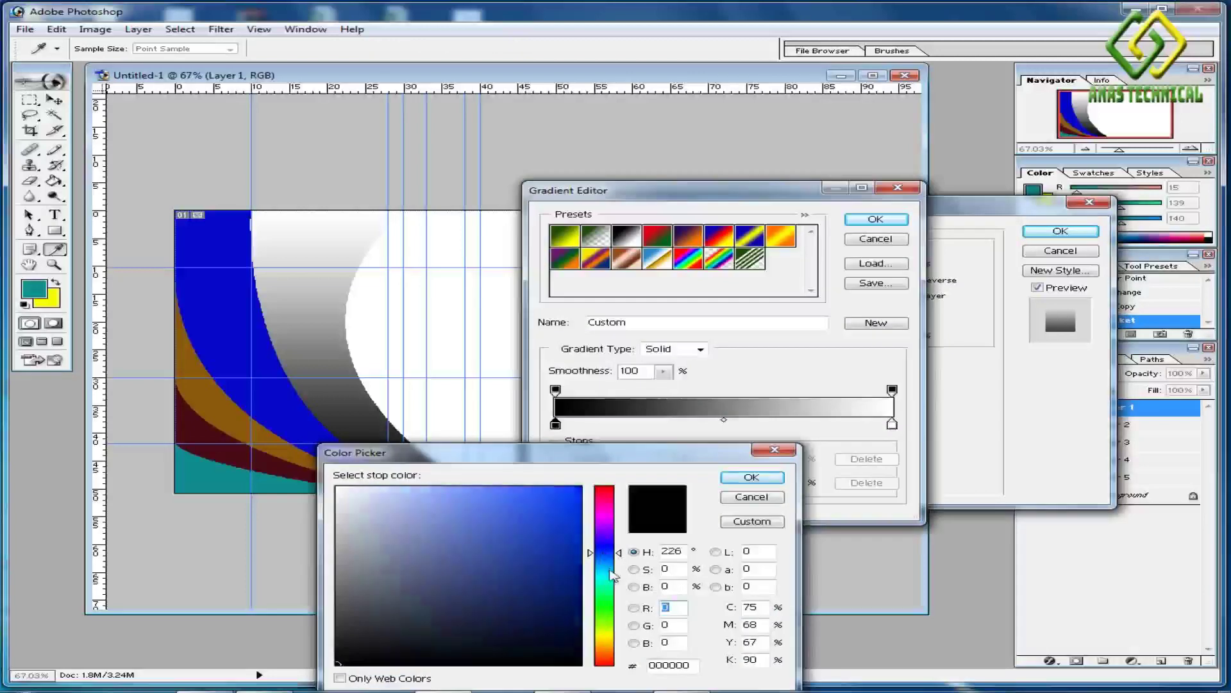
{"action": "left_click", "coordinate": [611, 570]}
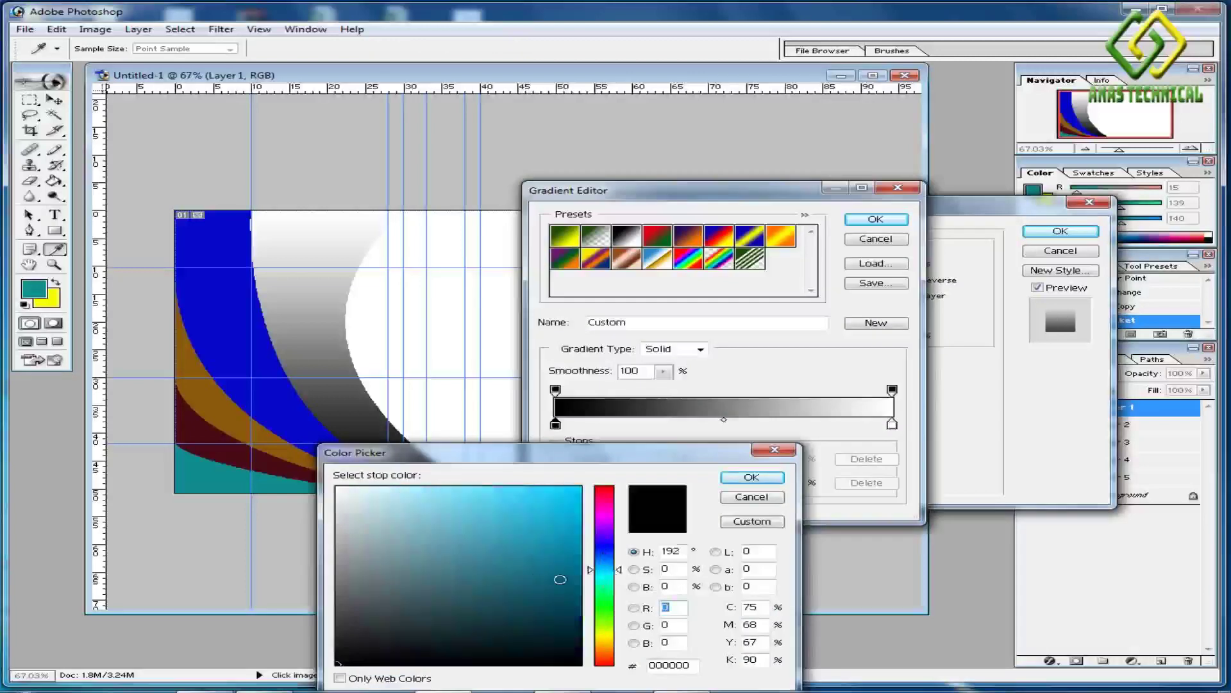
{"action": "left_click", "coordinate": [553, 578]}
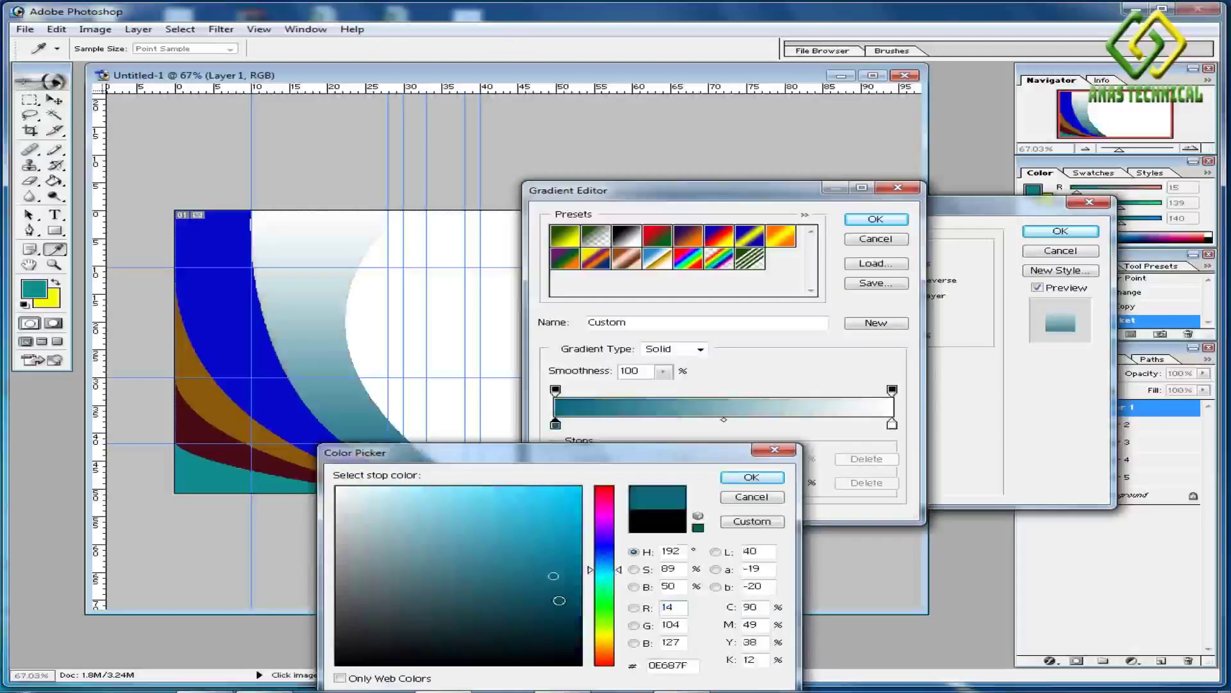
{"action": "left_click", "coordinate": [560, 610]}
{"action": "left_click", "coordinate": [566, 597]}
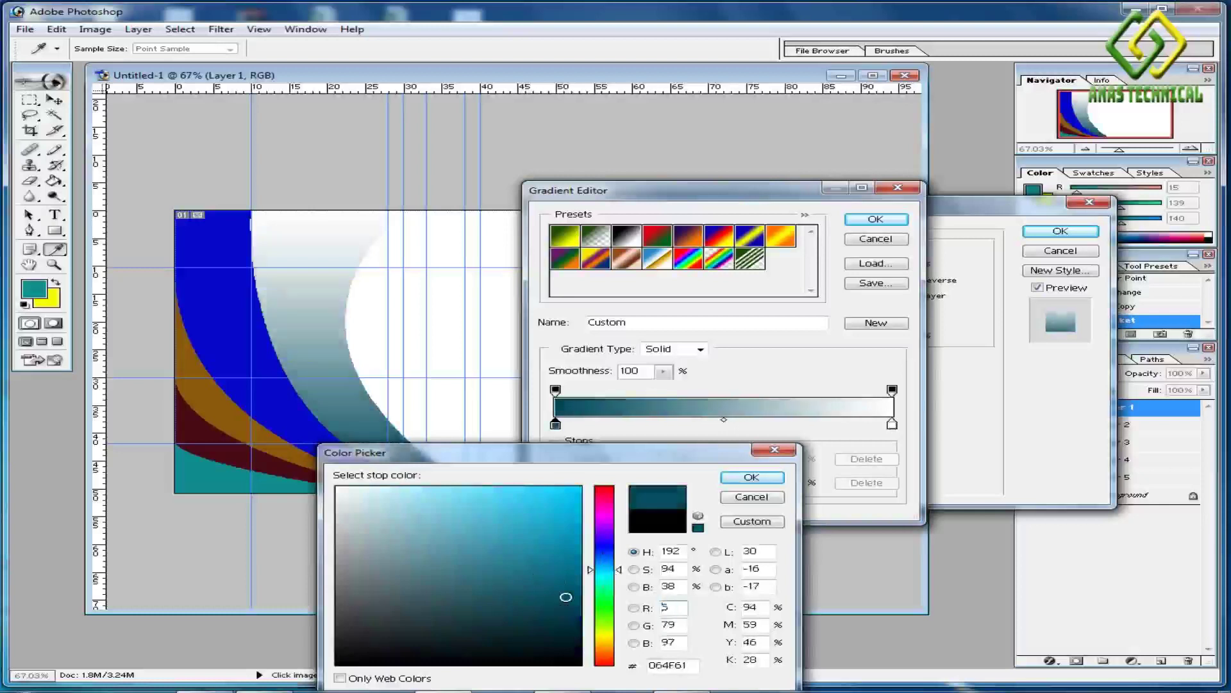
{"action": "left_click", "coordinate": [608, 565]}
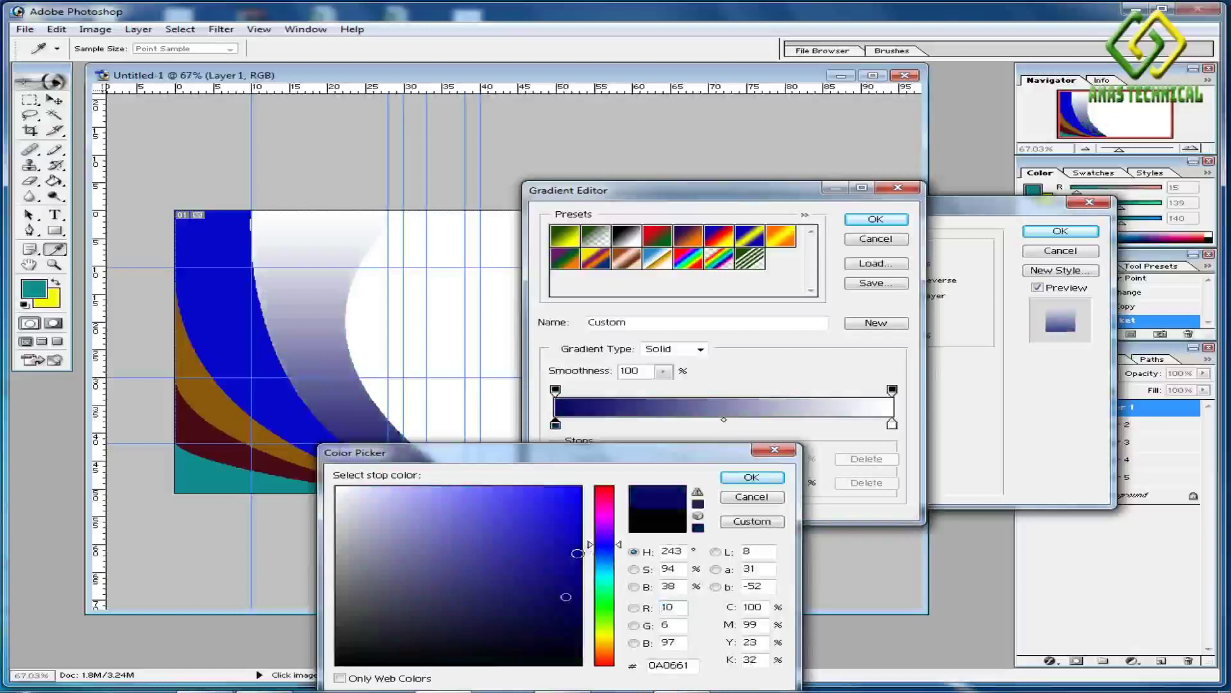
{"action": "left_click_drag", "start_coordinate": [562, 568], "coordinate": [554, 541]}
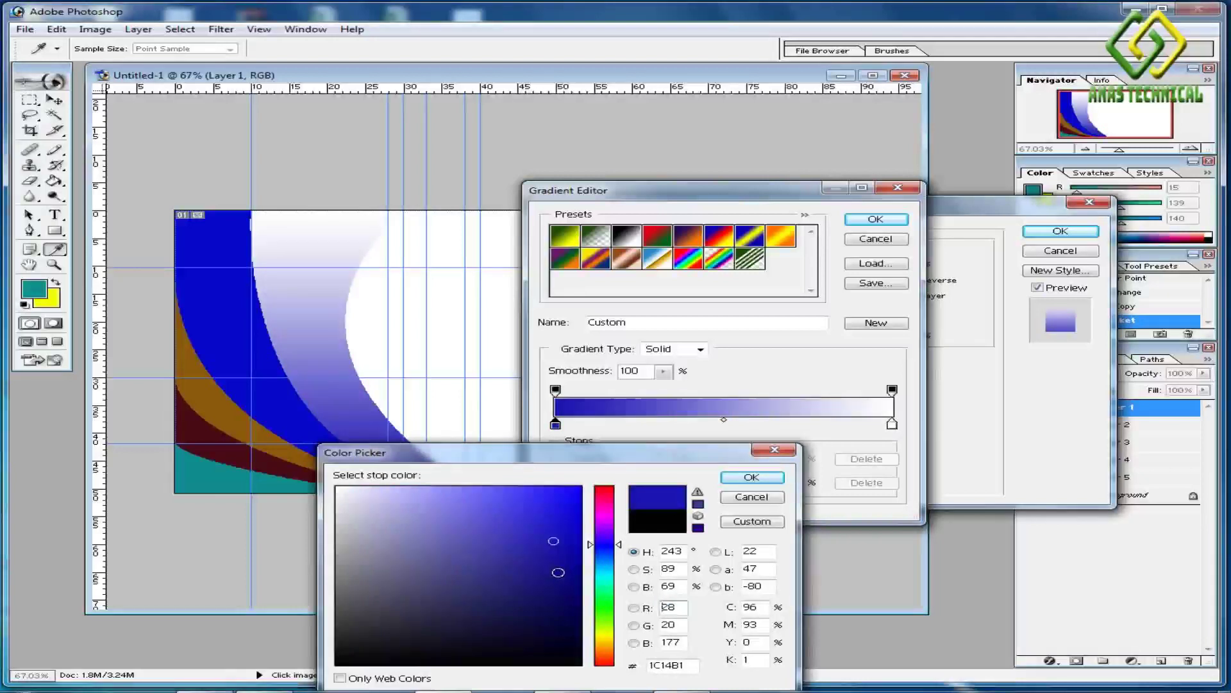
{"action": "left_click", "coordinate": [557, 572]}
{"action": "left_click_drag", "start_coordinate": [566, 509], "coordinate": [568, 505]}
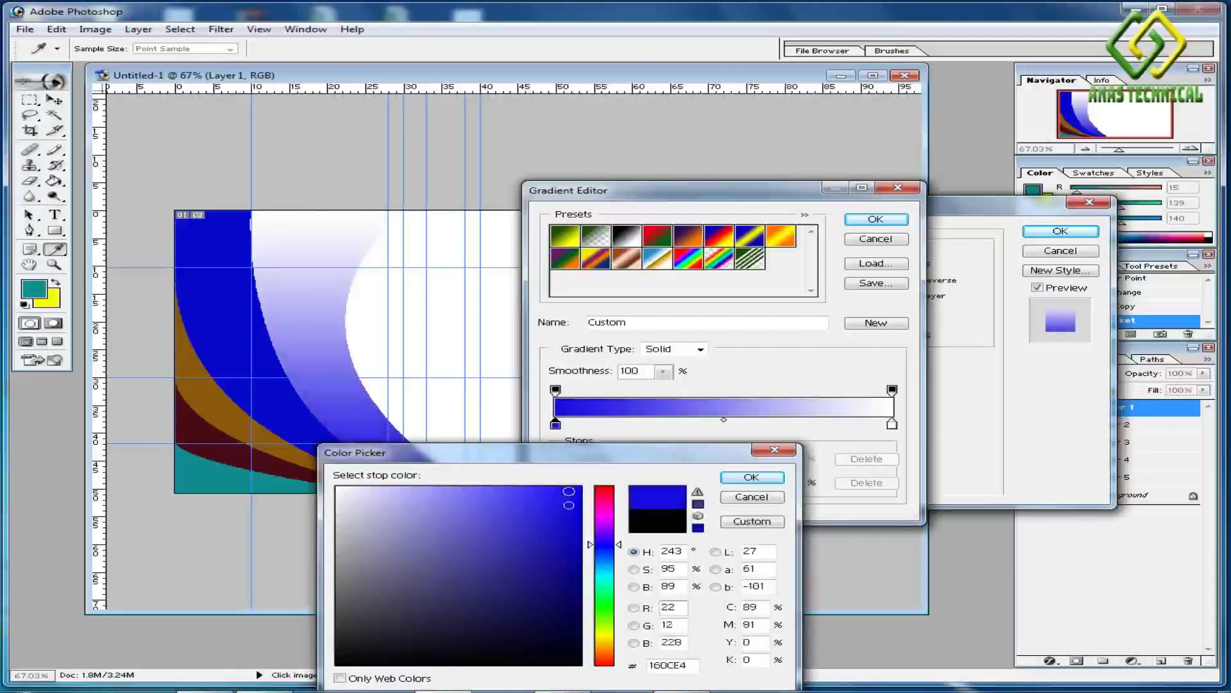
{"action": "left_click", "coordinate": [569, 490]}
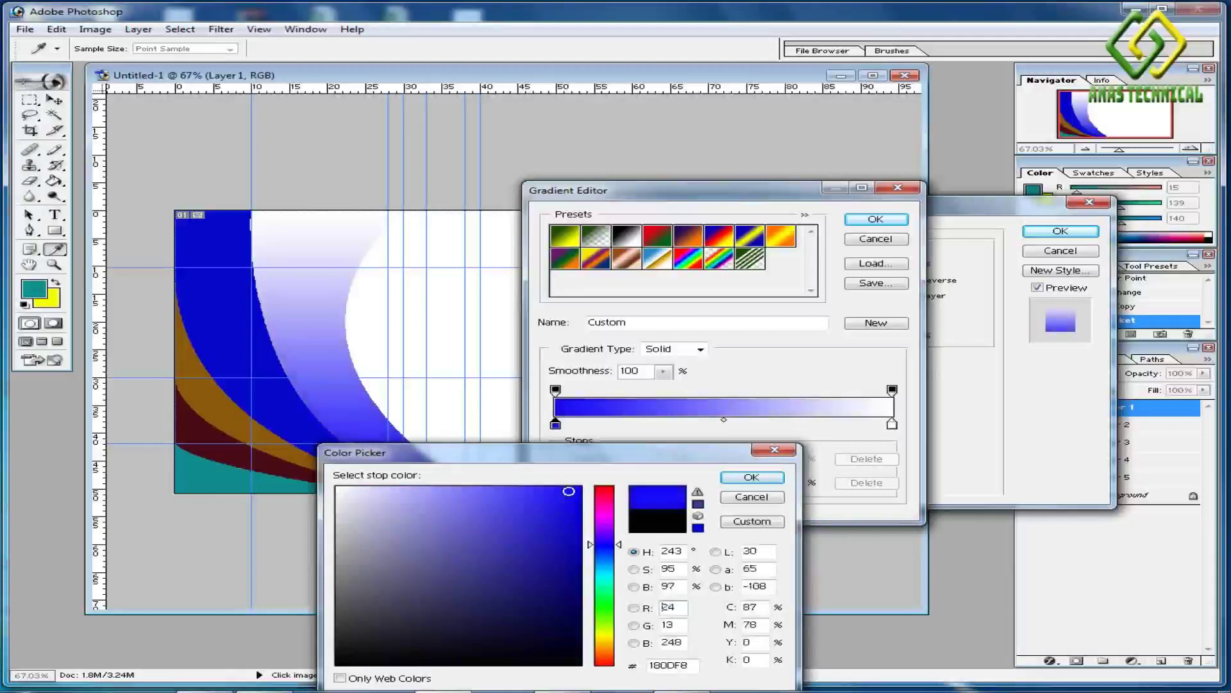
{"action": "left_click", "coordinate": [752, 478]}
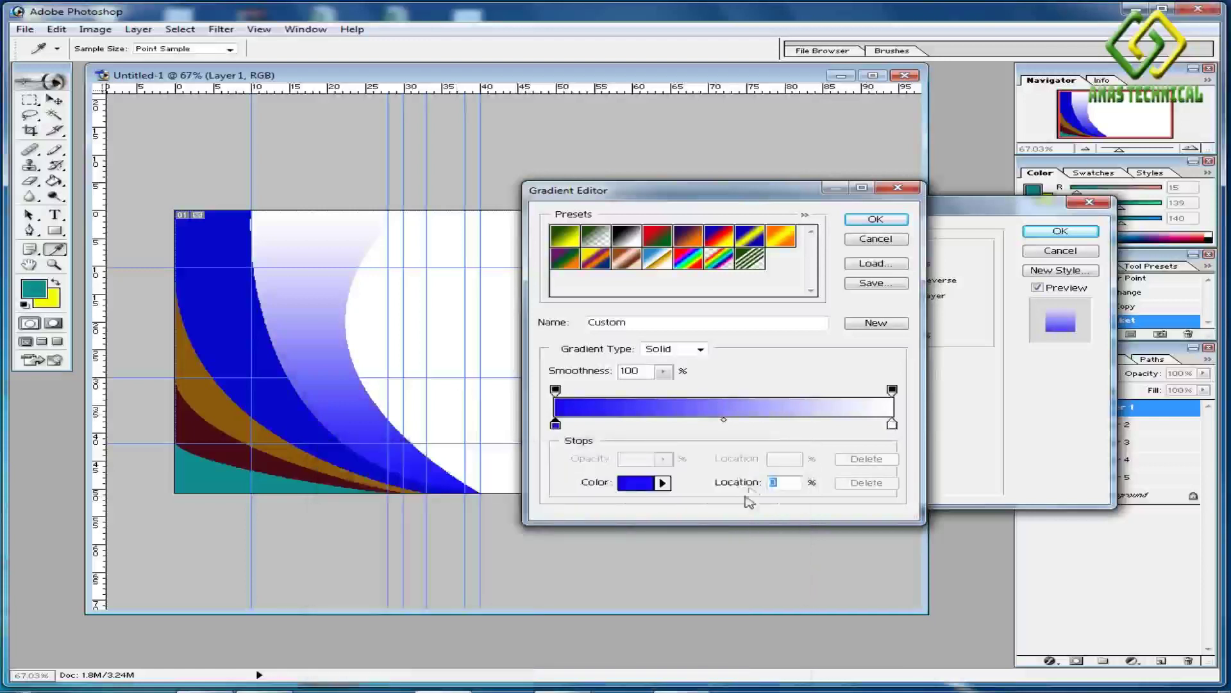
Set the white end stop of the gradient to light blue (RGB 161, 177, 245) and apply the overlay to Layer 1.
{"action": "left_click", "coordinate": [892, 425]}
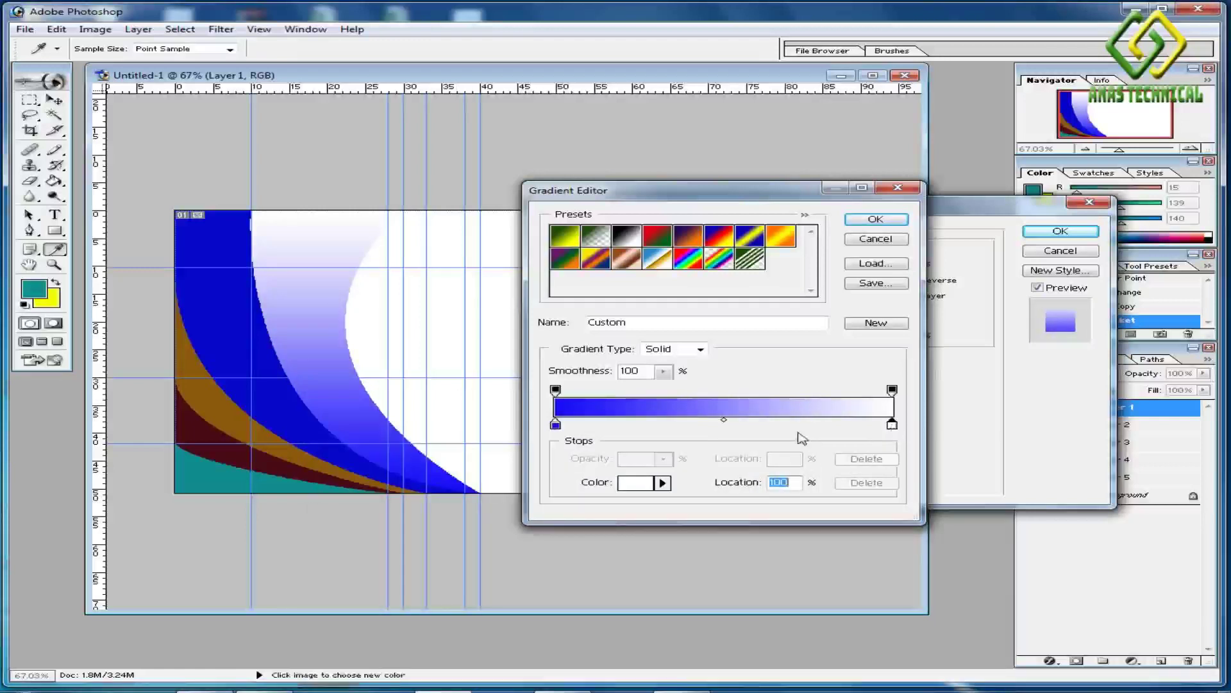
{"action": "left_click", "coordinate": [638, 483]}
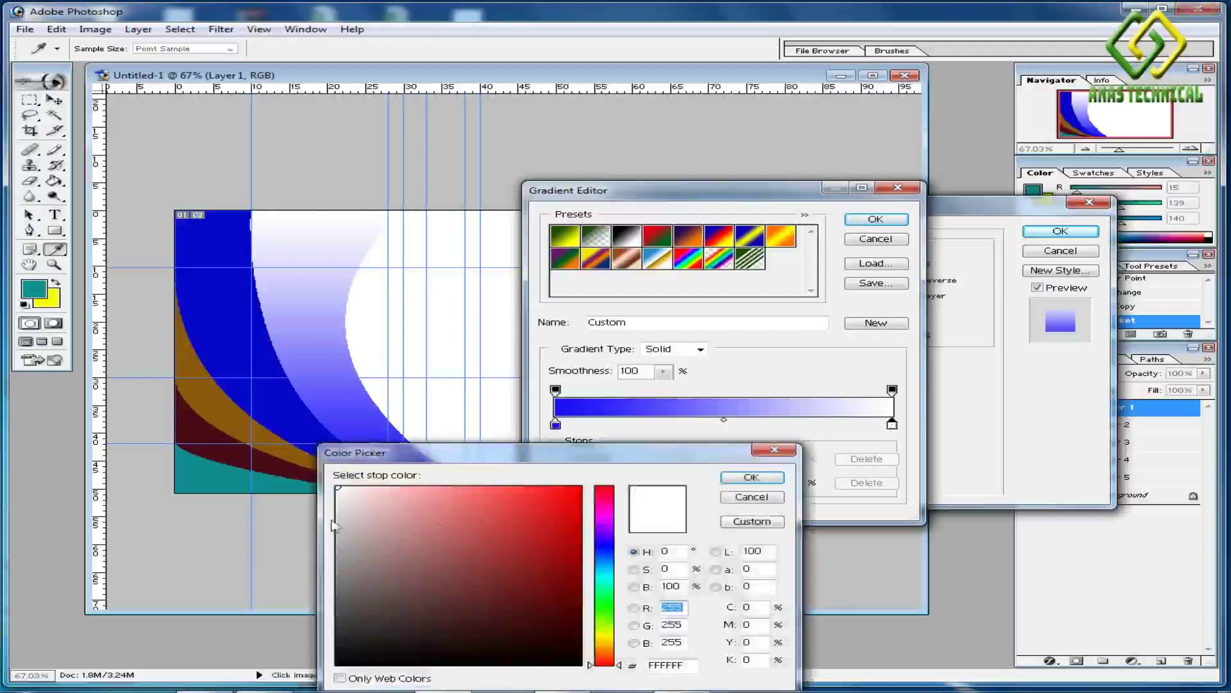
{"action": "left_click", "coordinate": [604, 551]}
{"action": "left_click", "coordinate": [513, 506]}
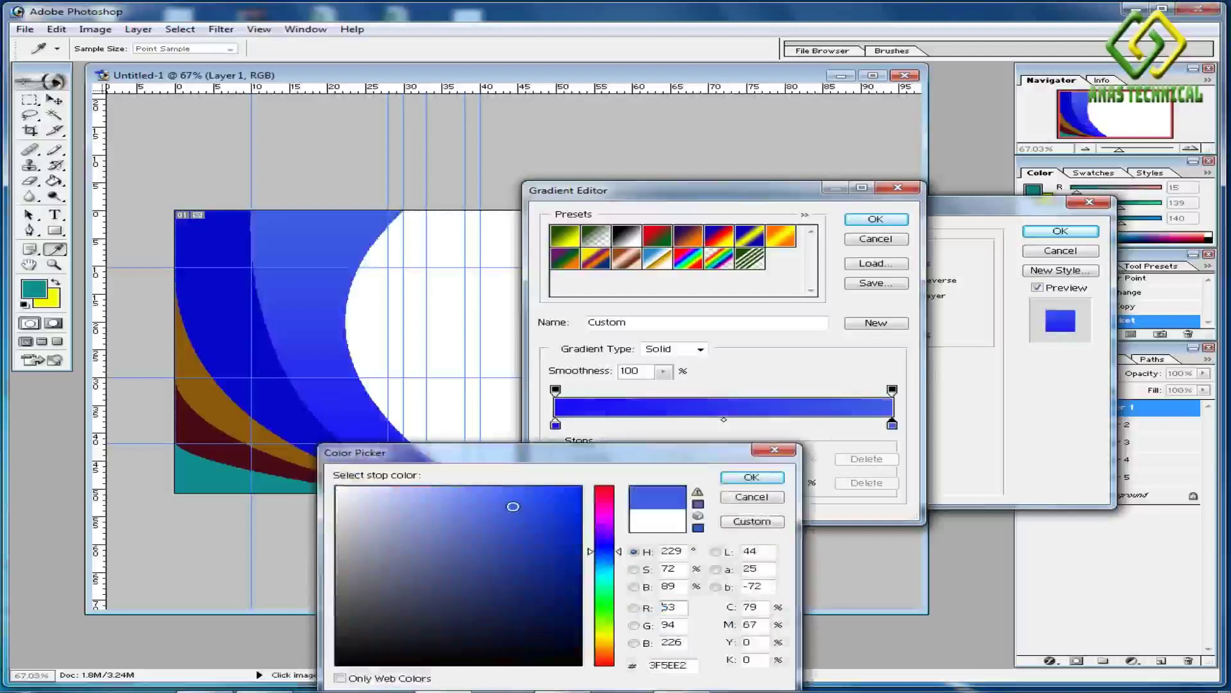
{"action": "left_click", "coordinate": [496, 525]}
{"action": "left_click", "coordinate": [458, 512]}
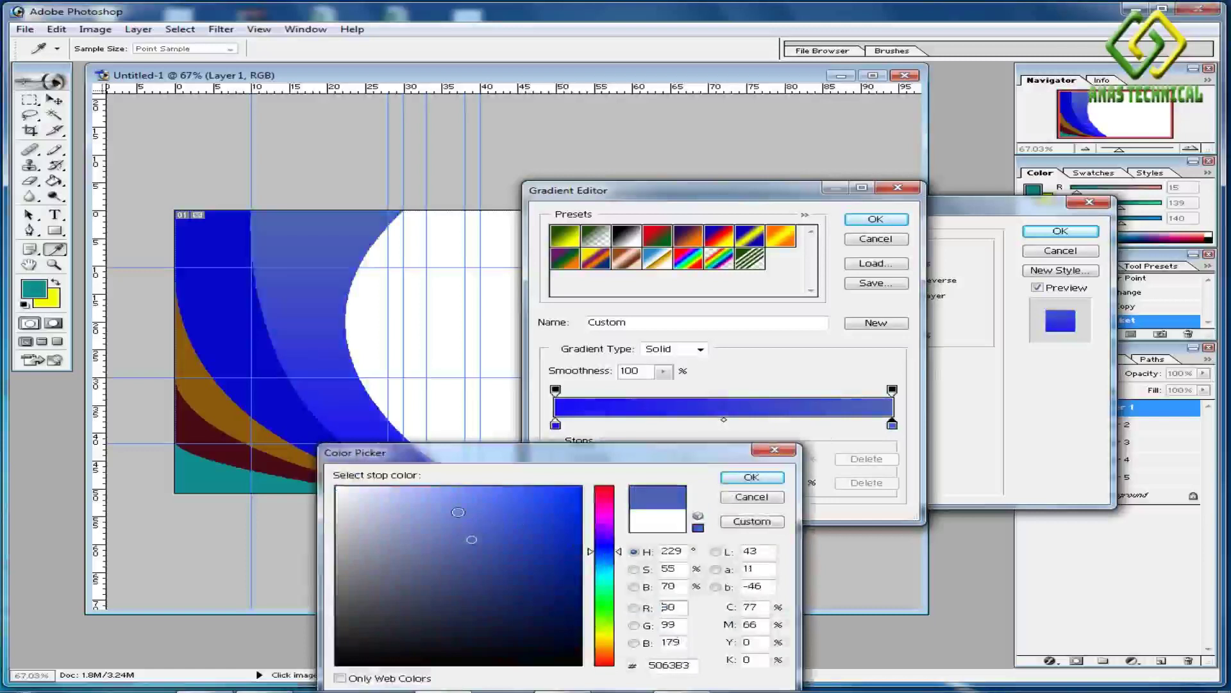
{"action": "left_click", "coordinate": [419, 494]}
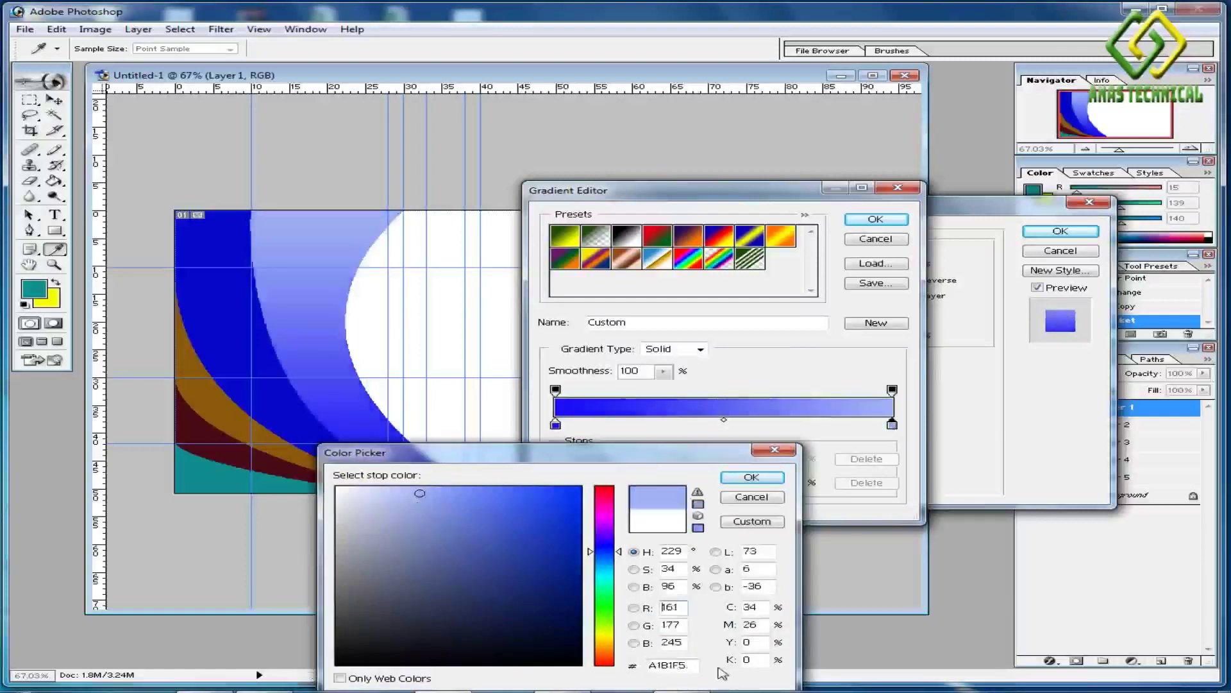
{"action": "left_click", "coordinate": [752, 478]}
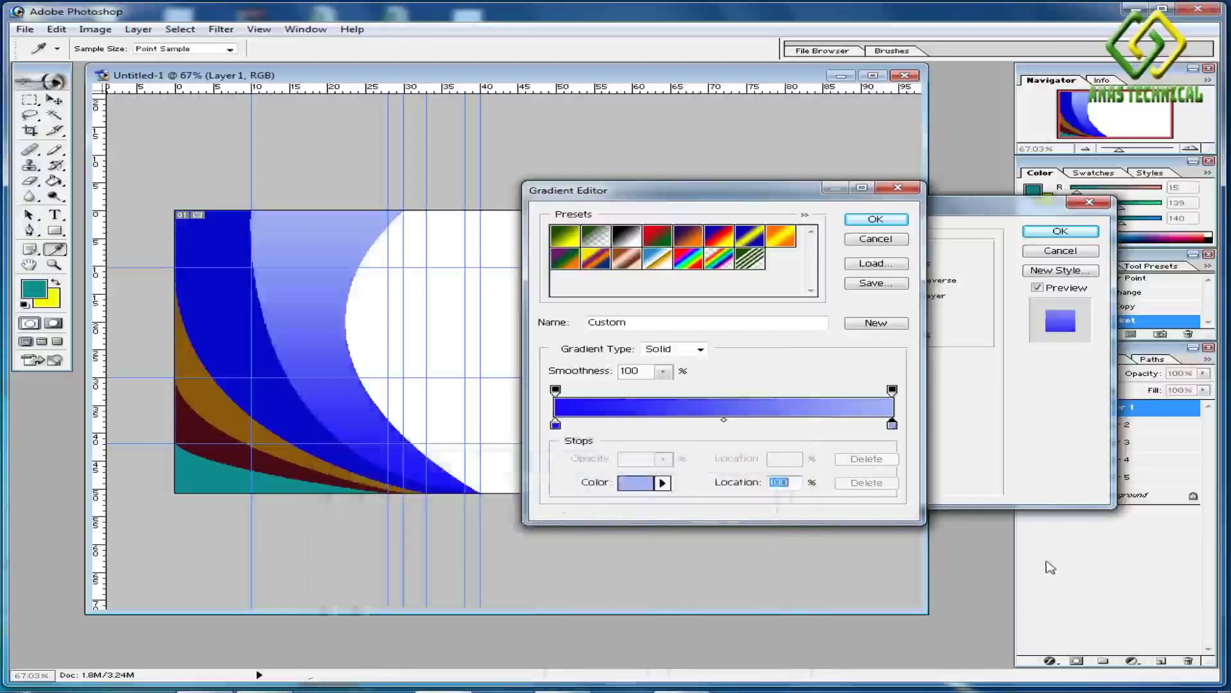
{"action": "left_click", "coordinate": [886, 222]}
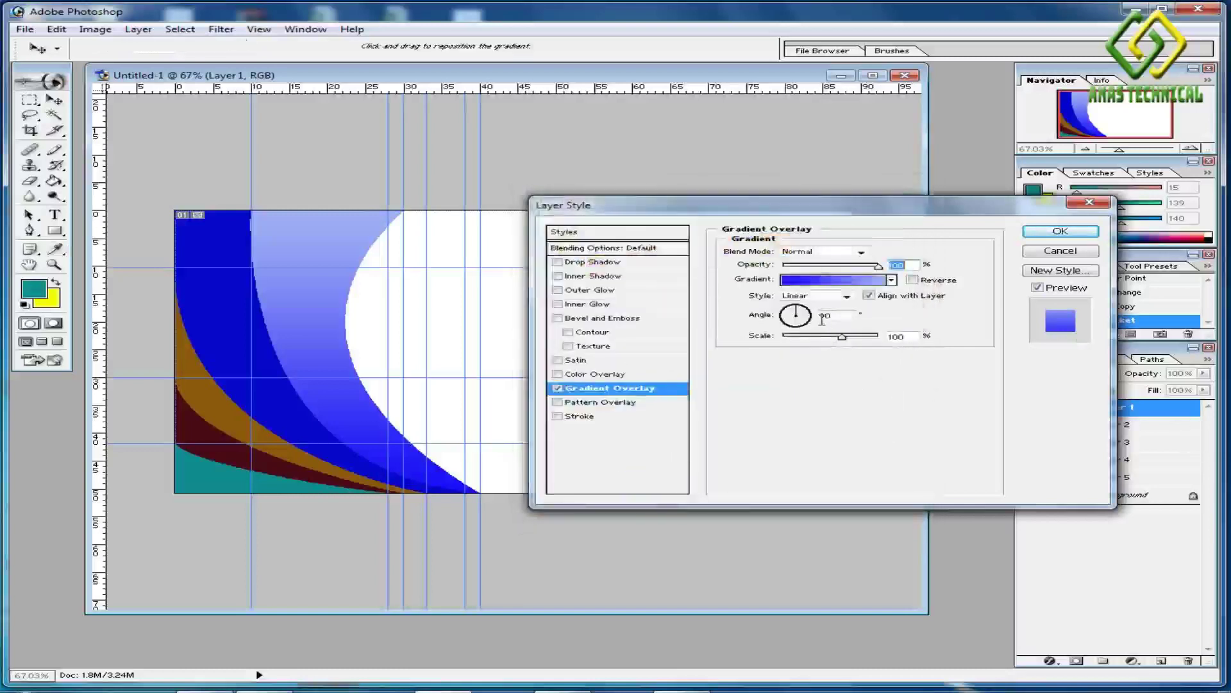
{"action": "left_click", "coordinate": [1065, 236]}
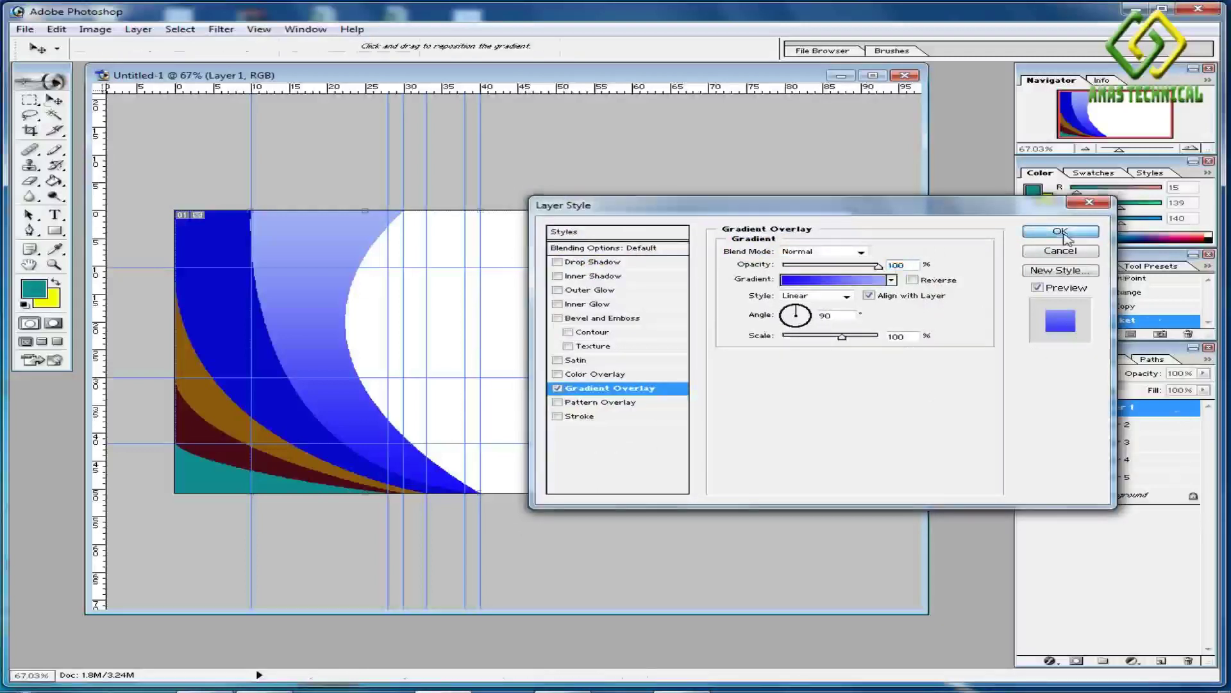
Enable a Gradient Overlay in Layer 2's blending options and open its gradient for editing.
{"action": "left_click", "coordinate": [1148, 459]}
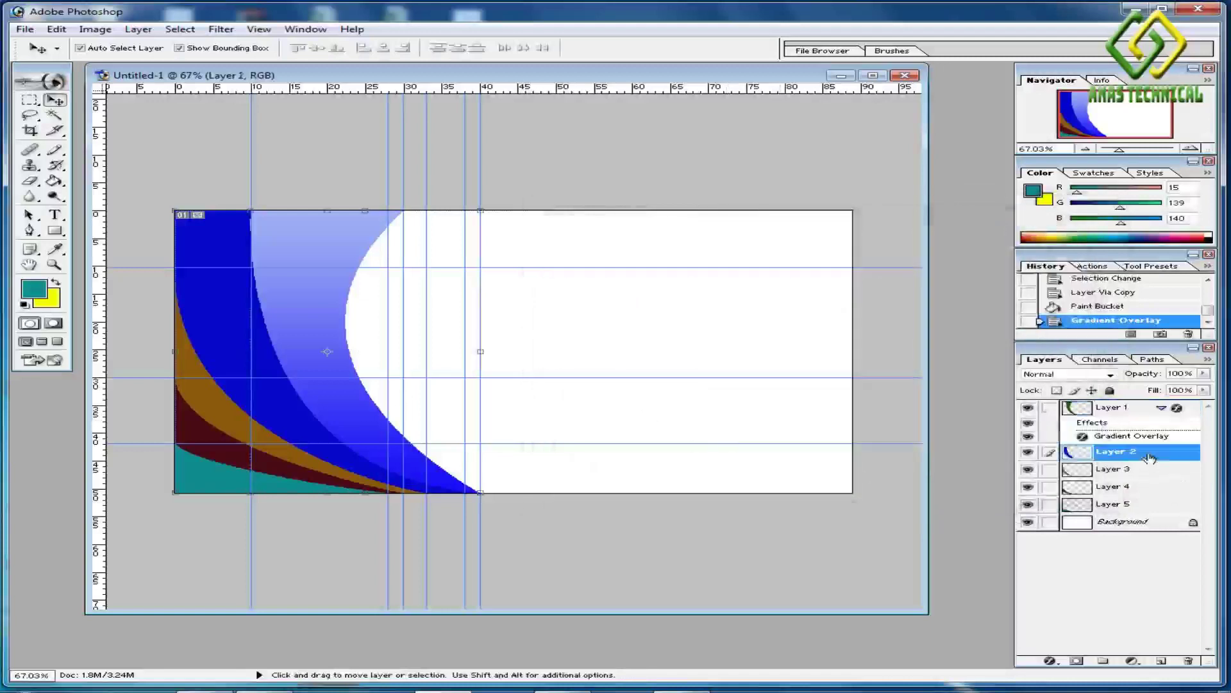
{"action": "right_click", "coordinate": [1168, 459]}
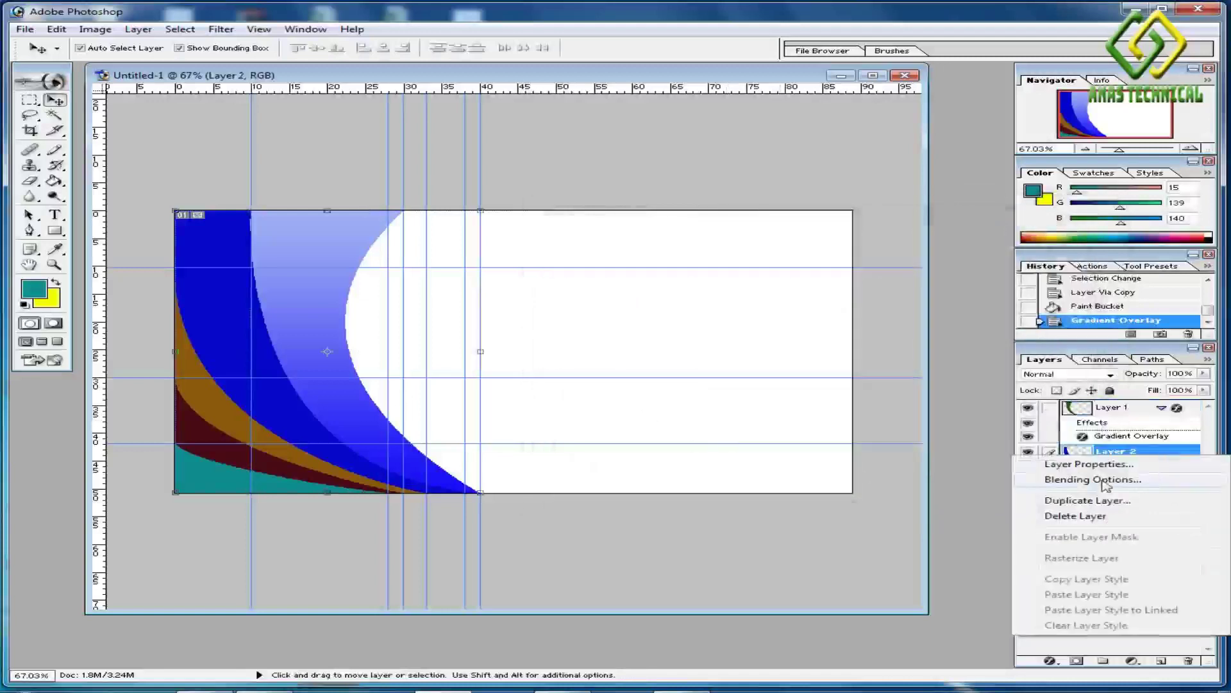
{"action": "left_click", "coordinate": [1104, 480]}
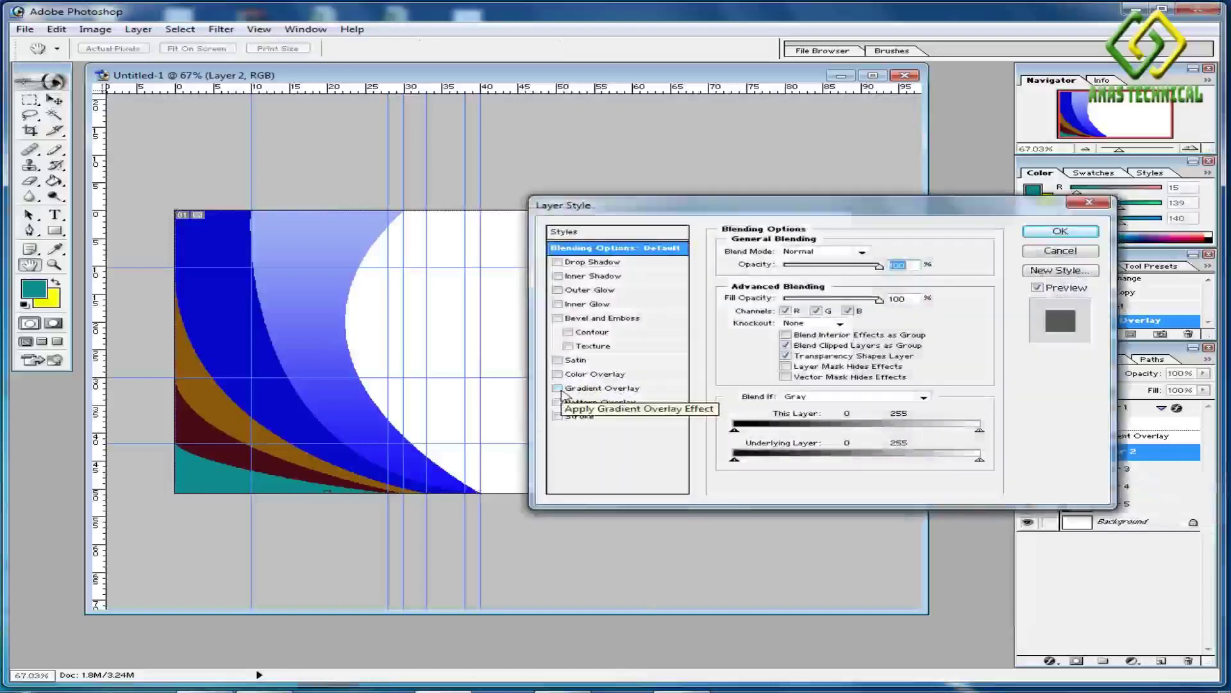
{"action": "left_click", "coordinate": [559, 389]}
{"action": "left_click", "coordinate": [593, 389]}
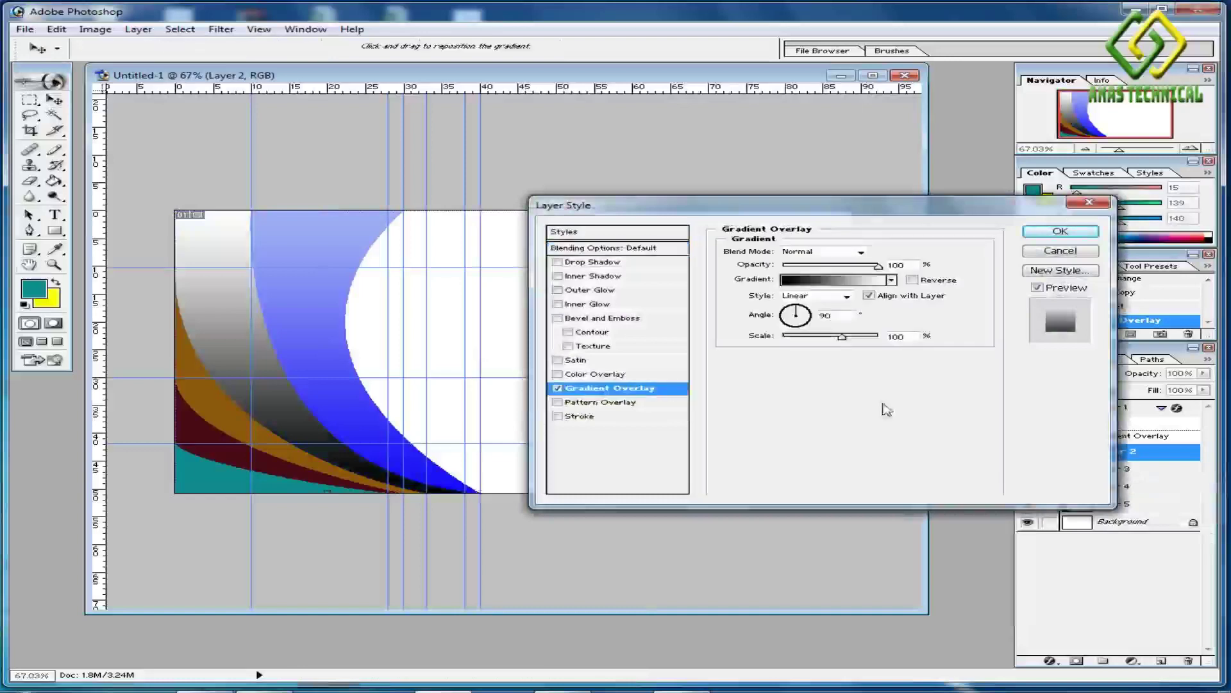
{"action": "left_click", "coordinate": [852, 286]}
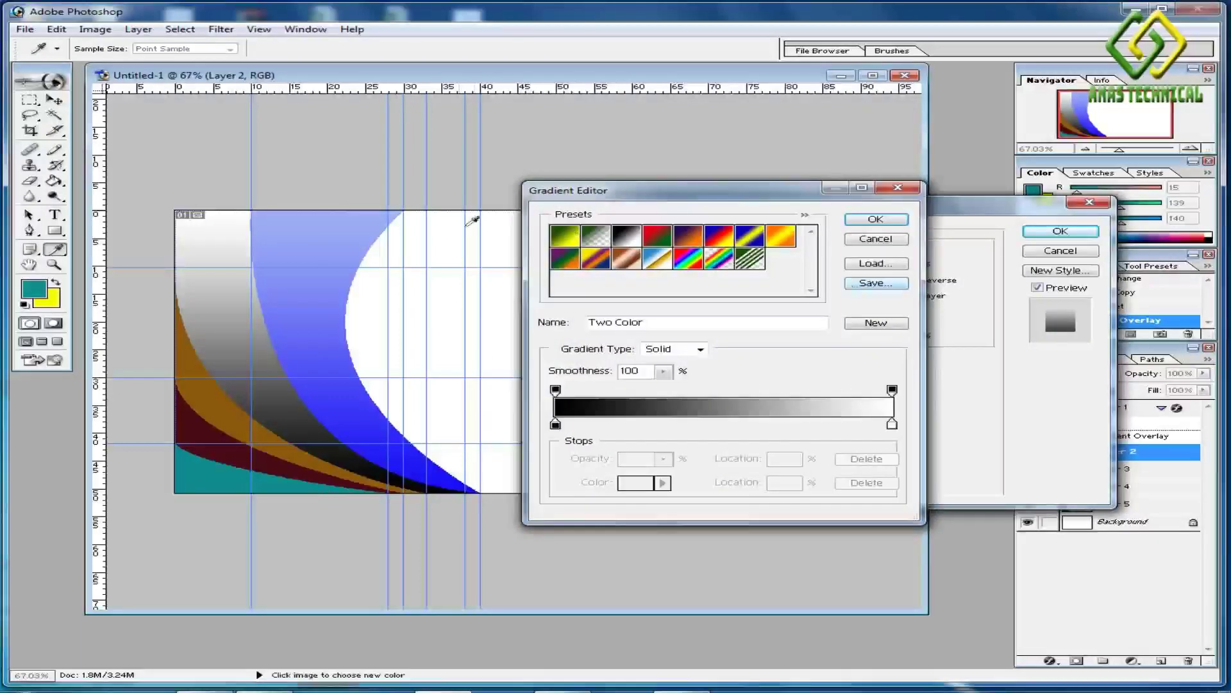
Sample Layer 1's bright blue lower tip for the gradient's start stop and its light blue upper area for the end stop, and accept the gradient.
{"action": "left_click", "coordinate": [555, 424]}
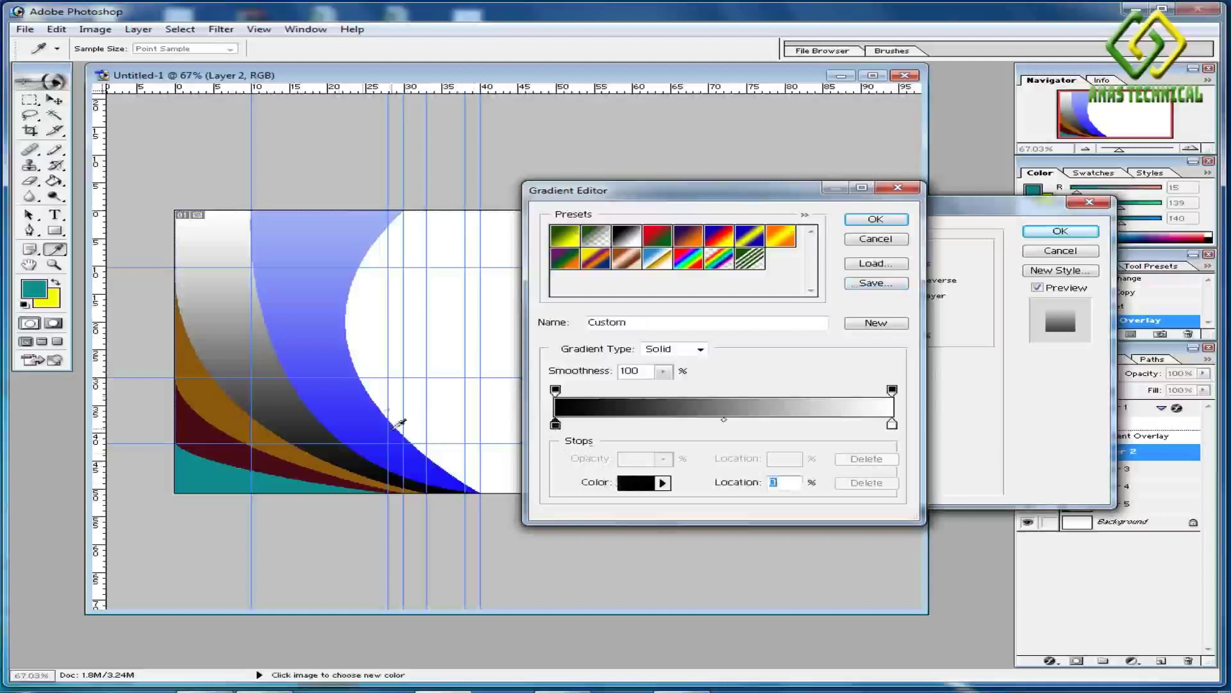
{"action": "left_click", "coordinate": [418, 457]}
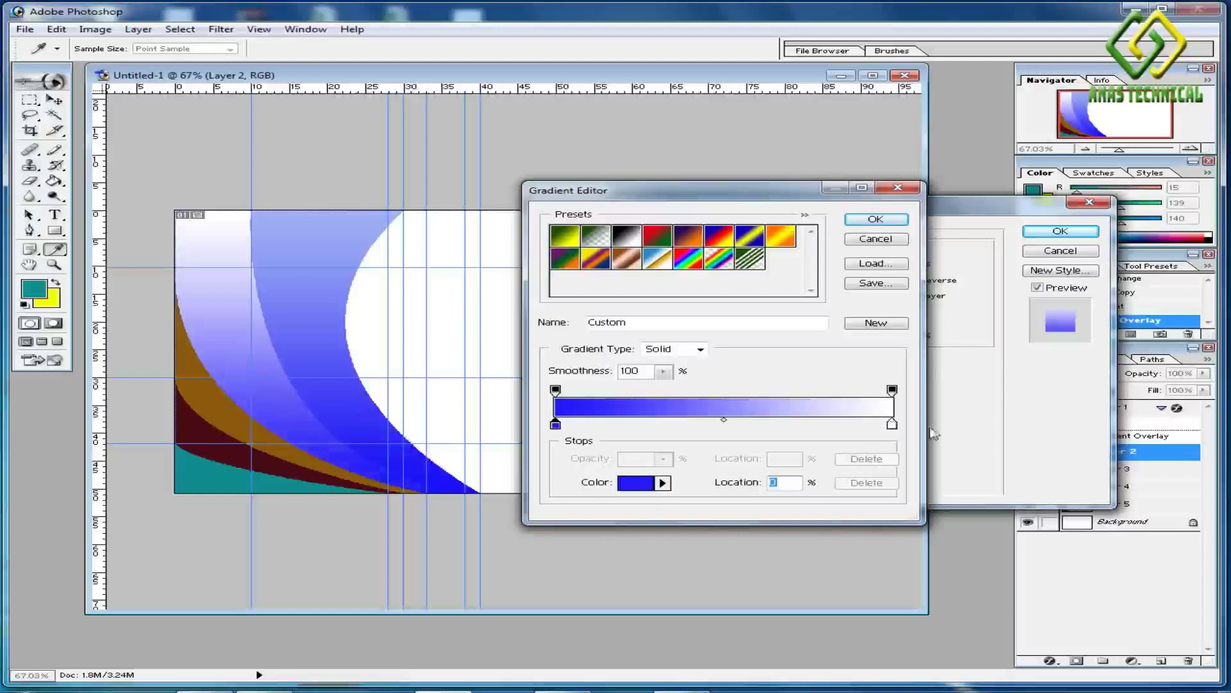
{"action": "left_click", "coordinate": [892, 425]}
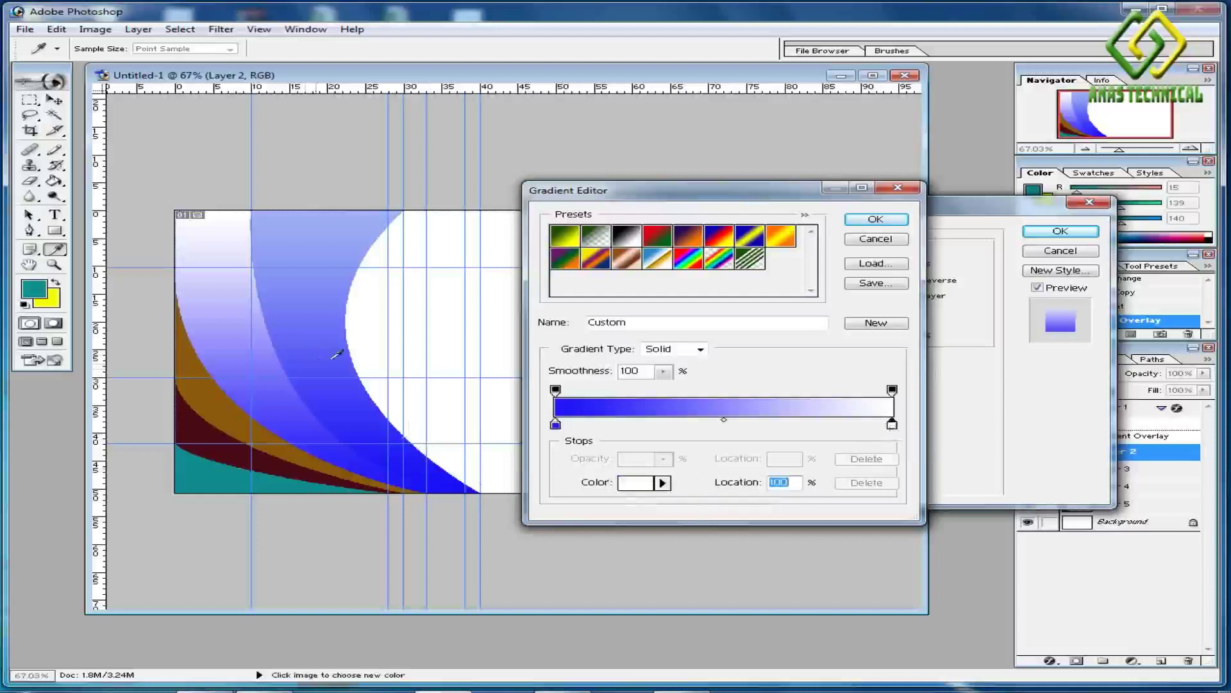
{"action": "left_click", "coordinate": [347, 234]}
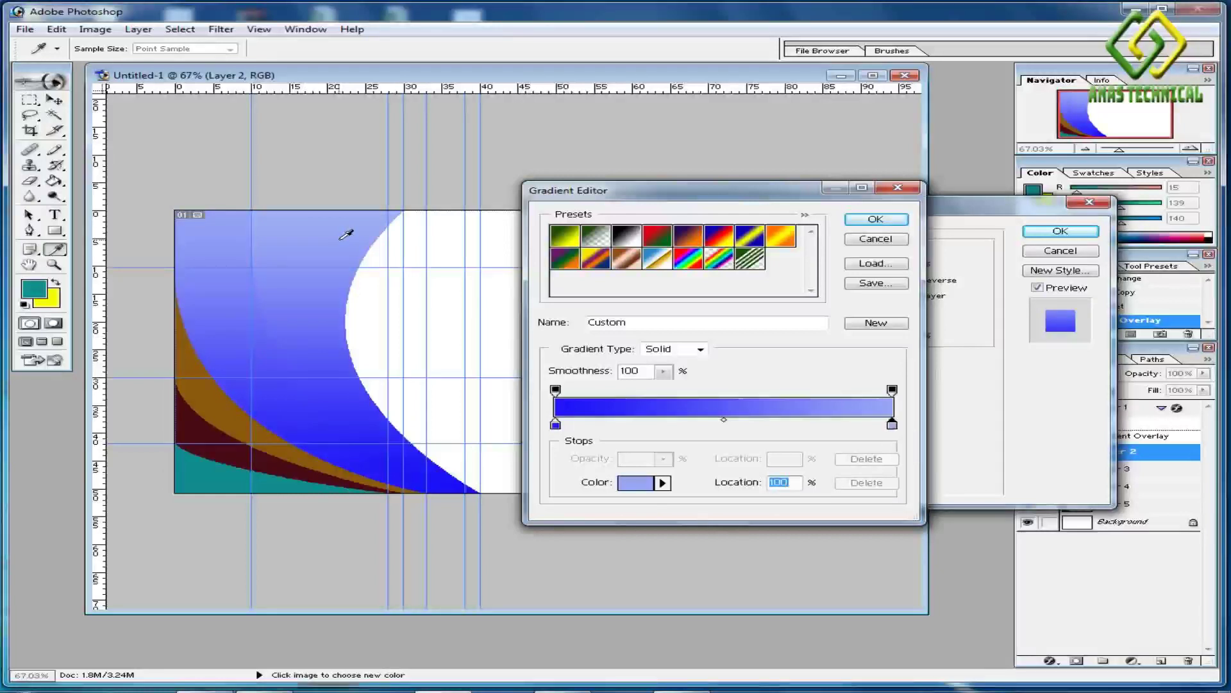
{"action": "left_click", "coordinate": [877, 222]}
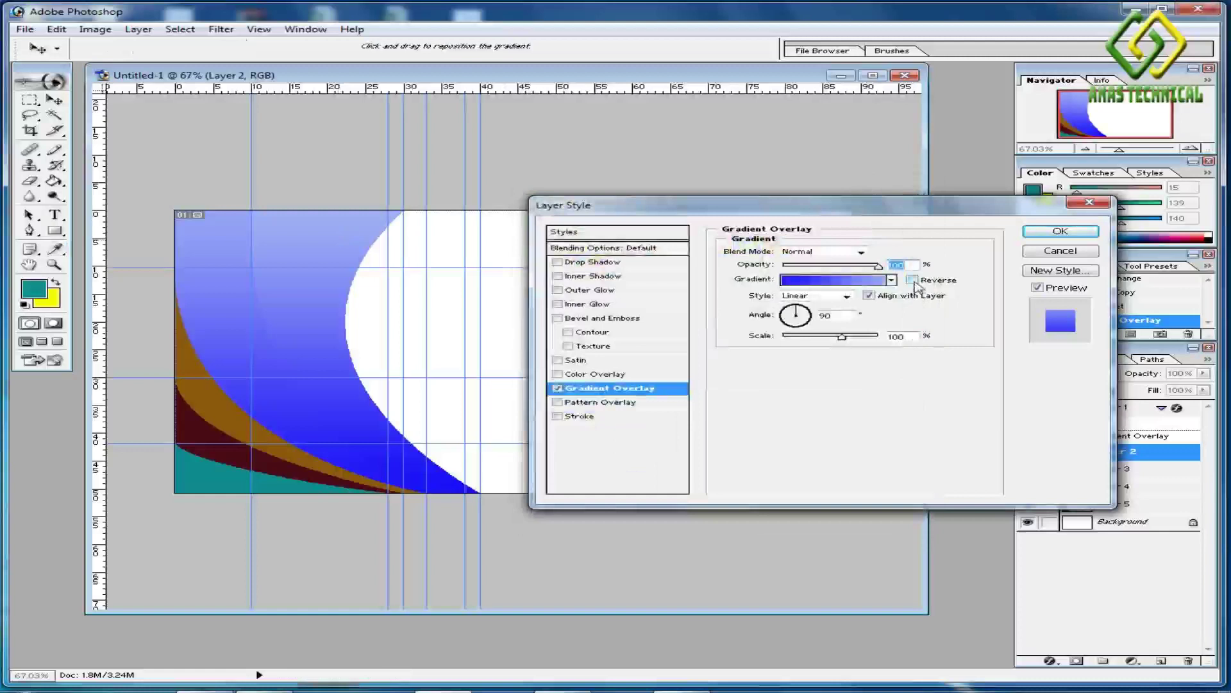
Reverse Layer 2's overlay gradient, set its angle to 100°, and apply the layer style.
{"action": "left_click", "coordinate": [913, 281]}
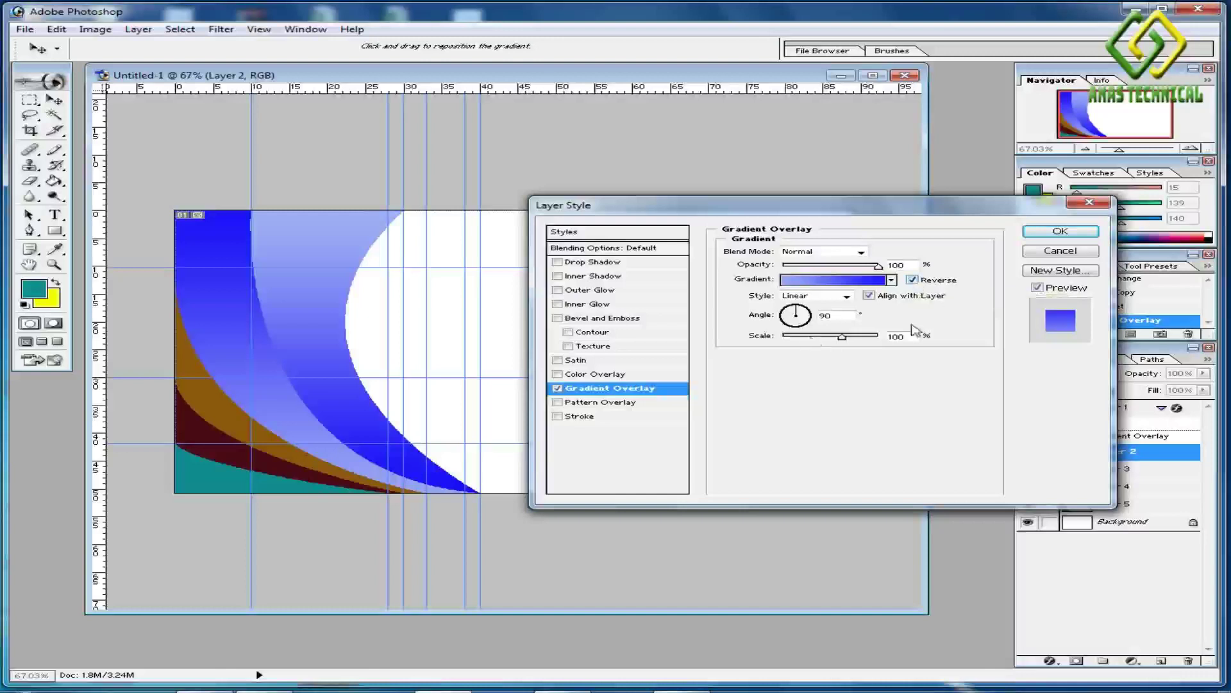
{"action": "left_click_drag", "start_coordinate": [832, 317], "coordinate": [818, 319]}
{"action": "type", "text": "100"}
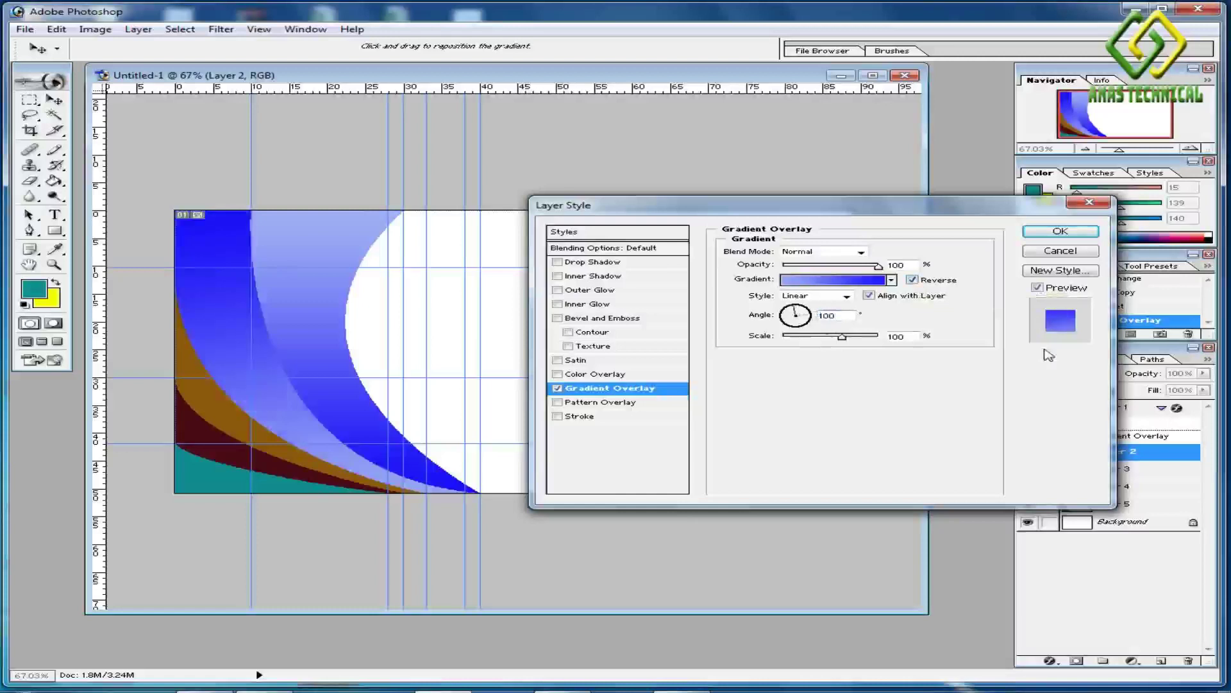
{"action": "left_click", "coordinate": [1061, 232]}
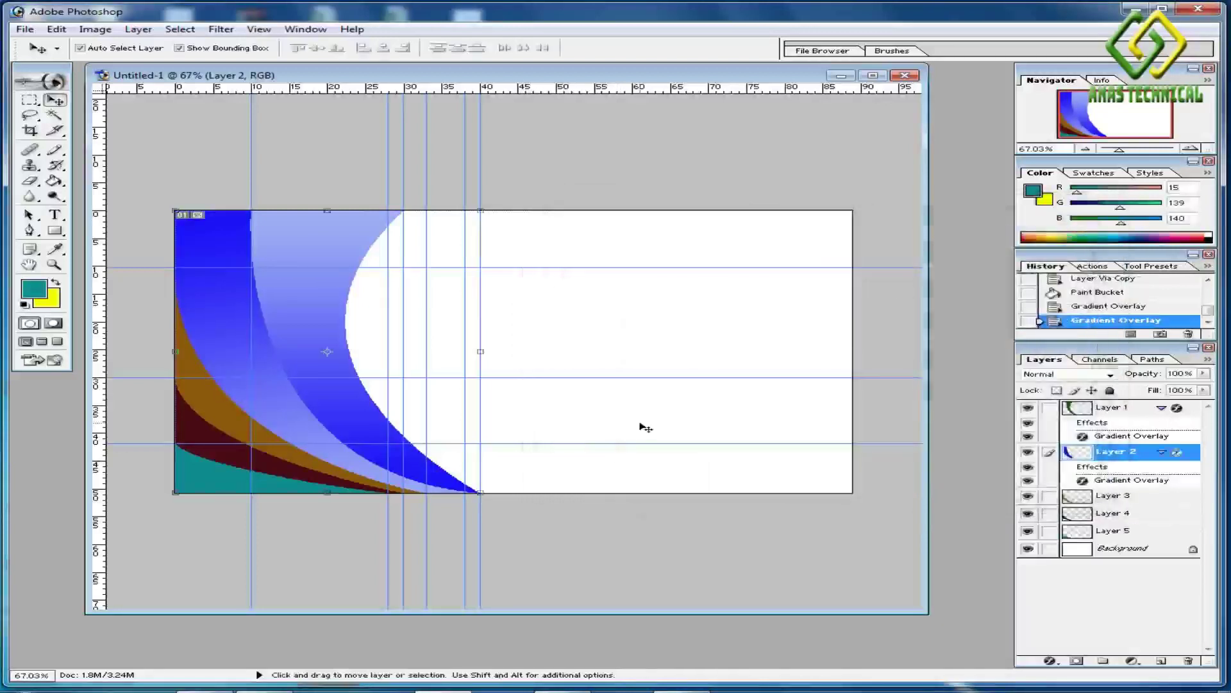
Enable a Gradient Overlay in Layer 3's blending options and open its gradient for editing.
{"action": "left_click", "coordinate": [1140, 498]}
{"action": "right_click", "coordinate": [1153, 501]}
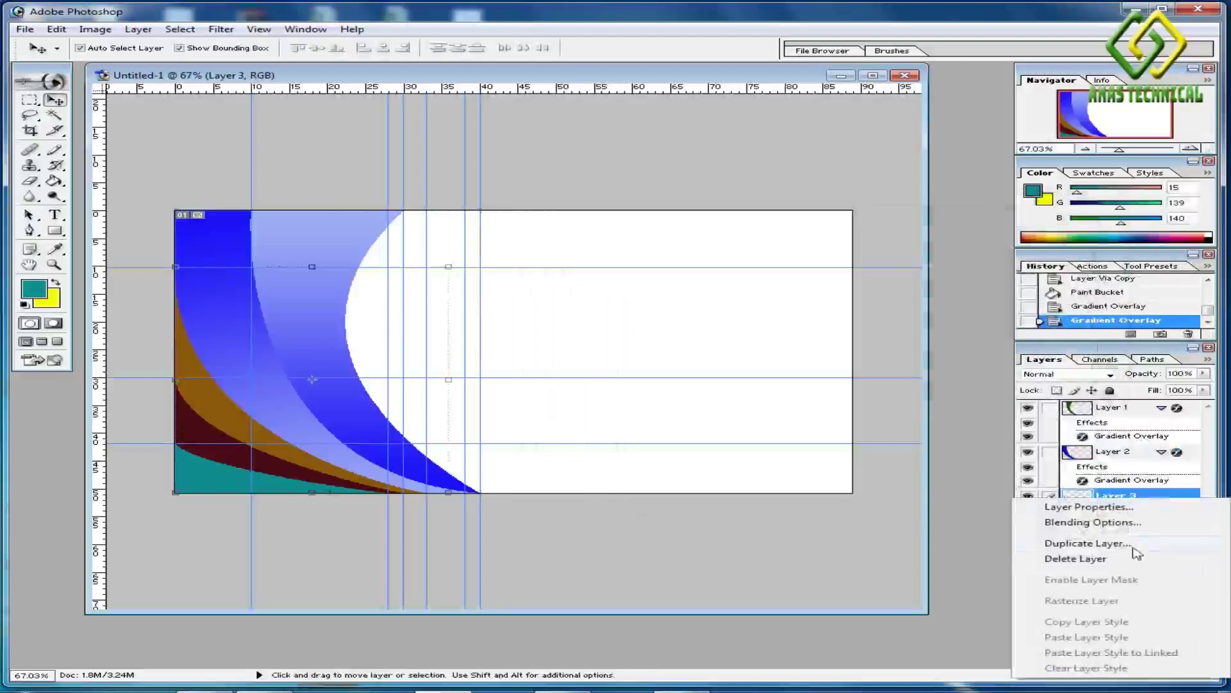
{"action": "left_click", "coordinate": [1091, 522]}
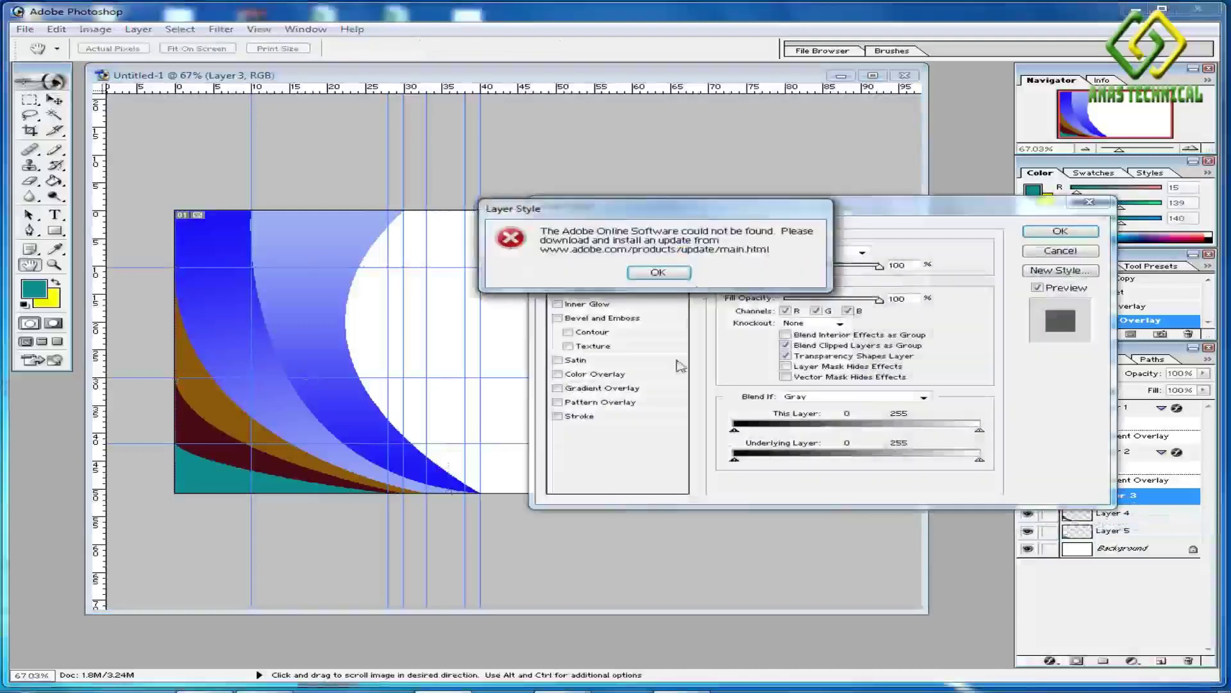
{"action": "left_click", "coordinate": [658, 272]}
{"action": "left_click", "coordinate": [583, 388]}
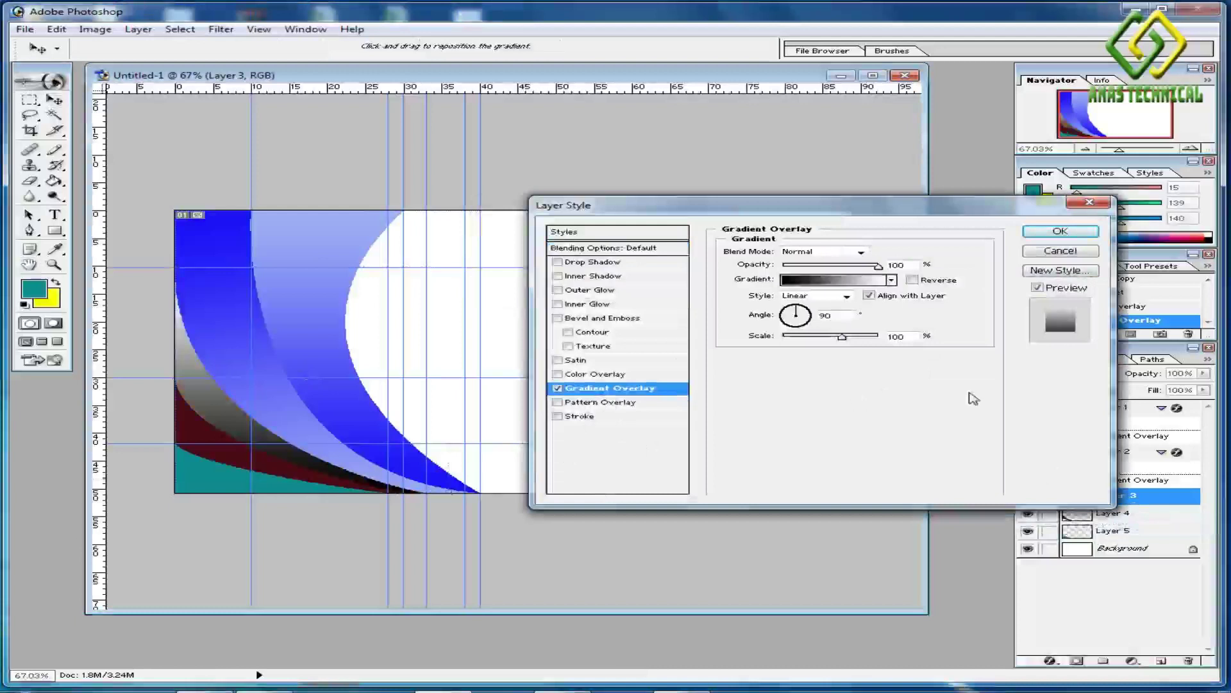
{"action": "left_click", "coordinate": [843, 281]}
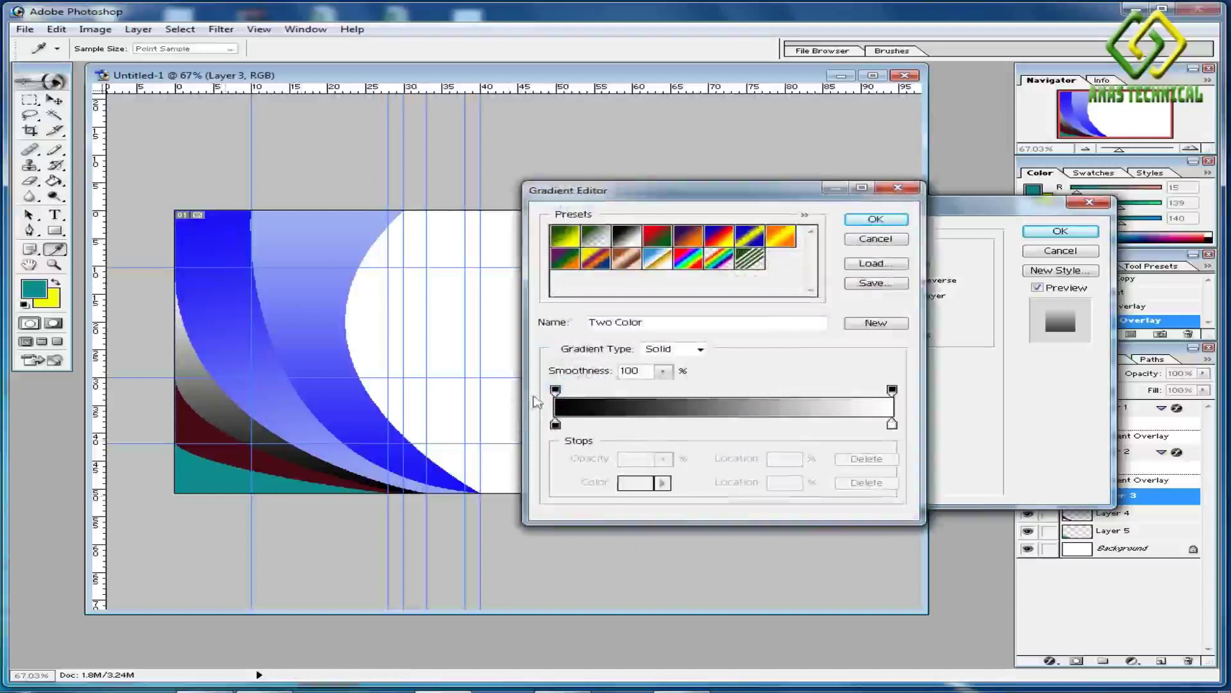
Sample Layer 2's bright blue upper area for the gradient's start stop and Layer 1's light blue top for the end stop, and accept the gradient.
{"action": "left_click", "coordinate": [555, 424]}
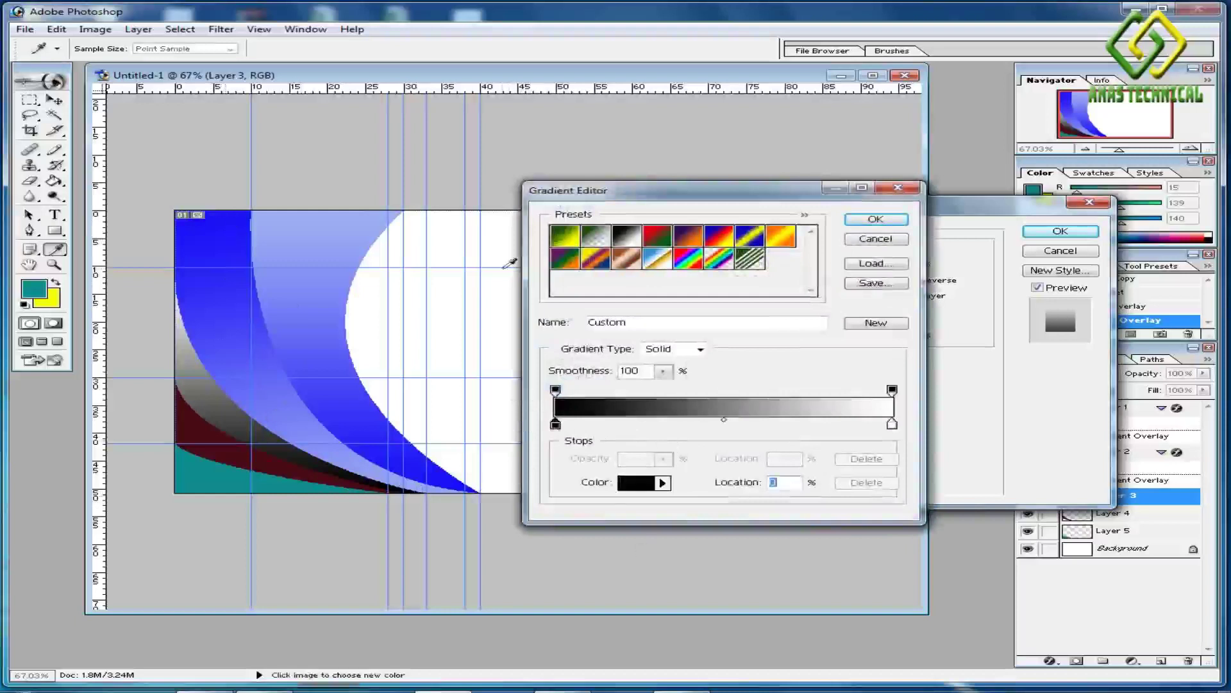
{"action": "left_click", "coordinate": [229, 226]}
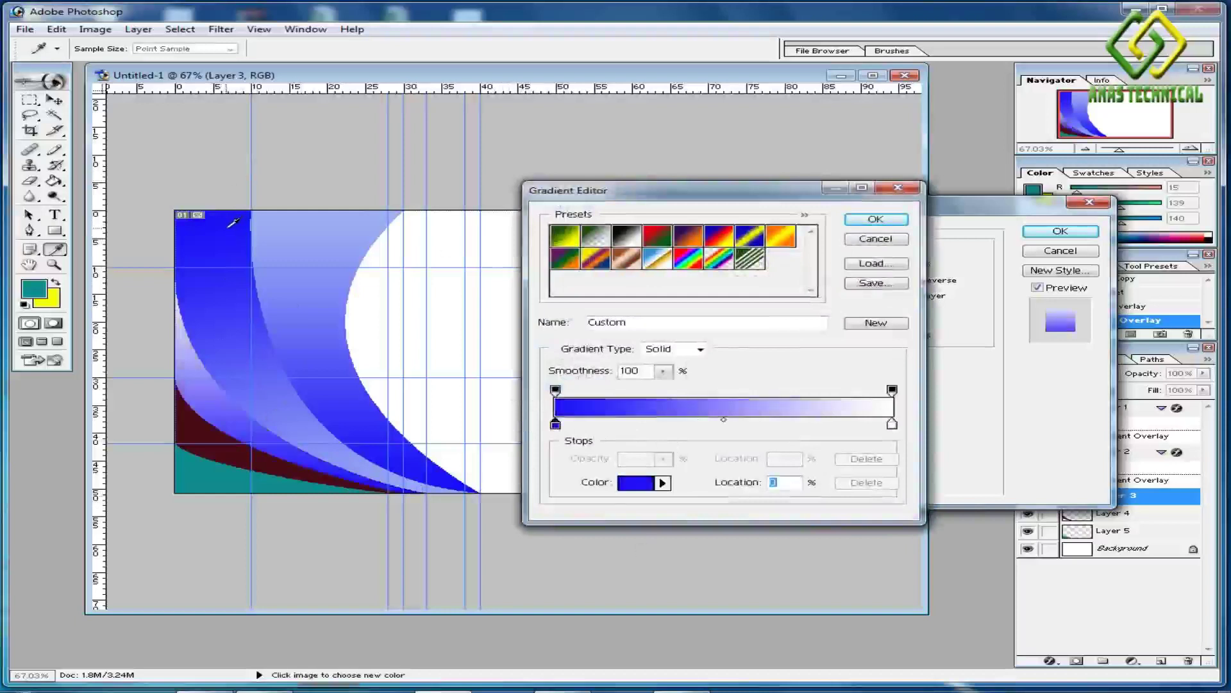
{"action": "left_click", "coordinate": [892, 425]}
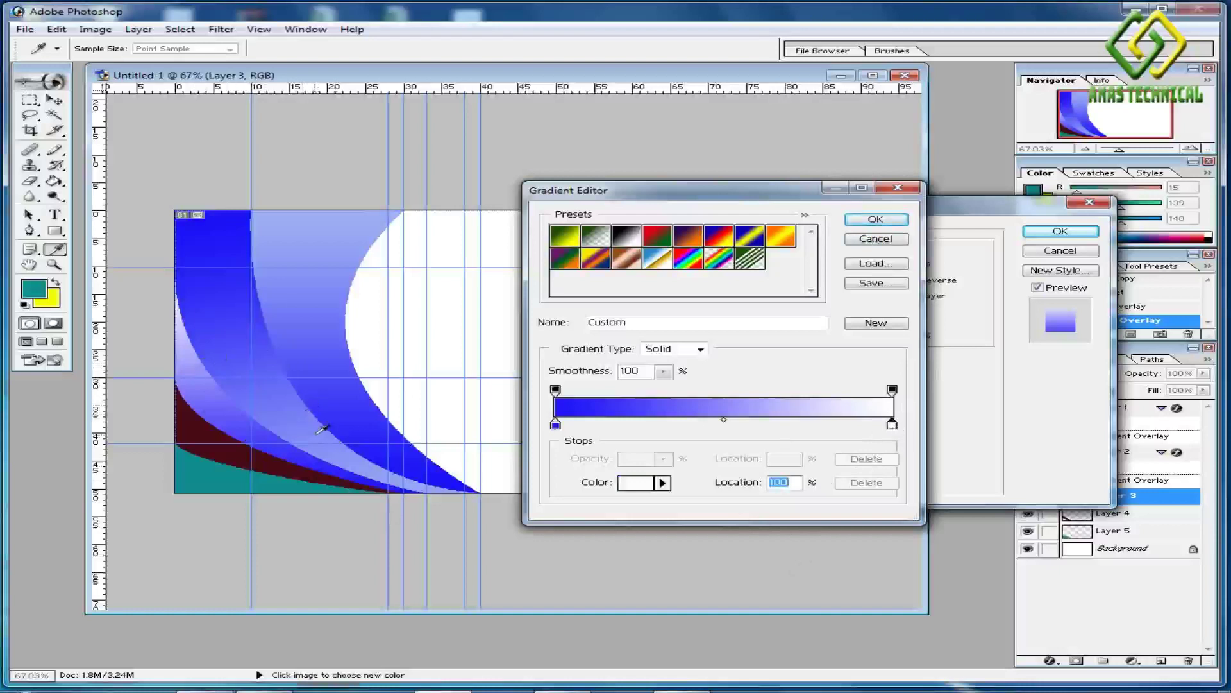
{"action": "left_click", "coordinate": [287, 395]}
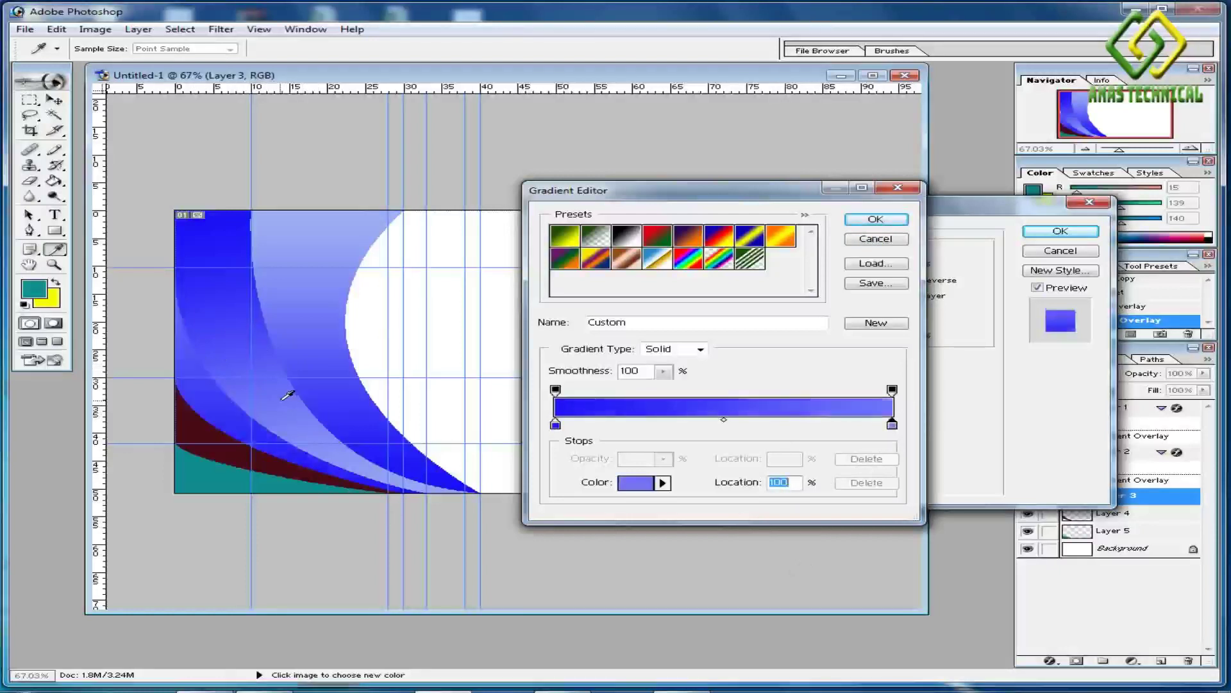
{"action": "left_click", "coordinate": [358, 456]}
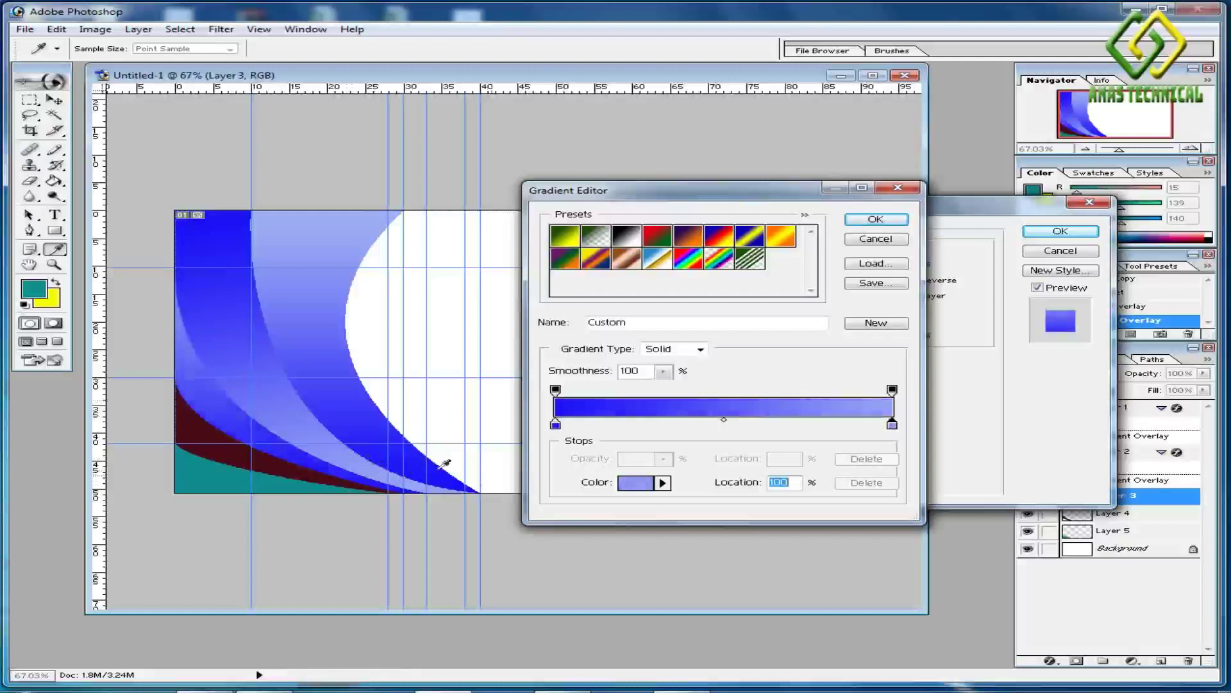
{"action": "left_click", "coordinate": [345, 222]}
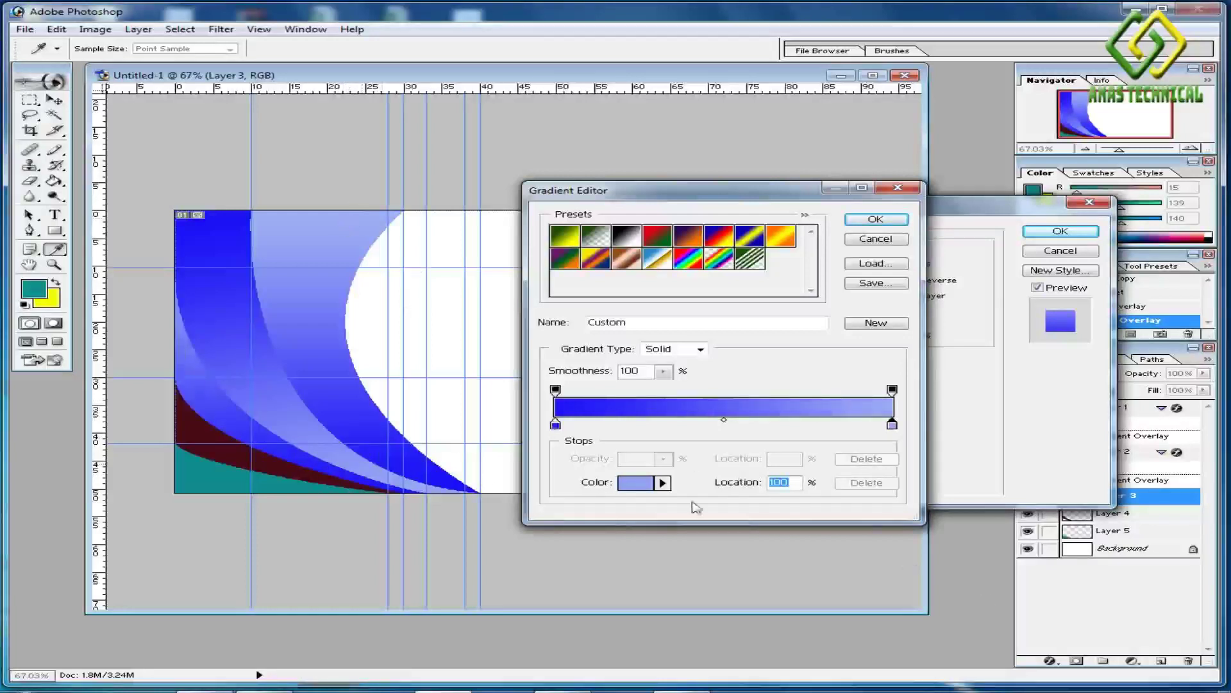
{"action": "left_click", "coordinate": [876, 219]}
Set the angle of Layer 3's gradient overlay to 120° and apply the layer style.
{"action": "double_click", "coordinate": [823, 317]}
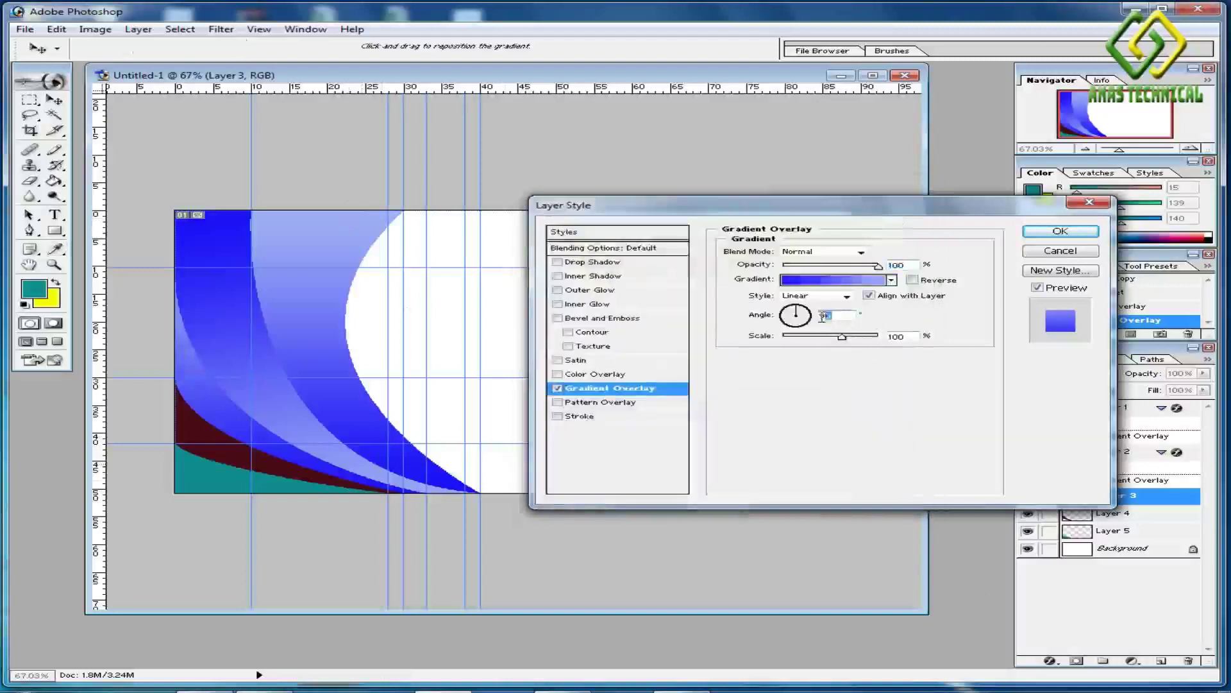
{"action": "type", "text": "12"}
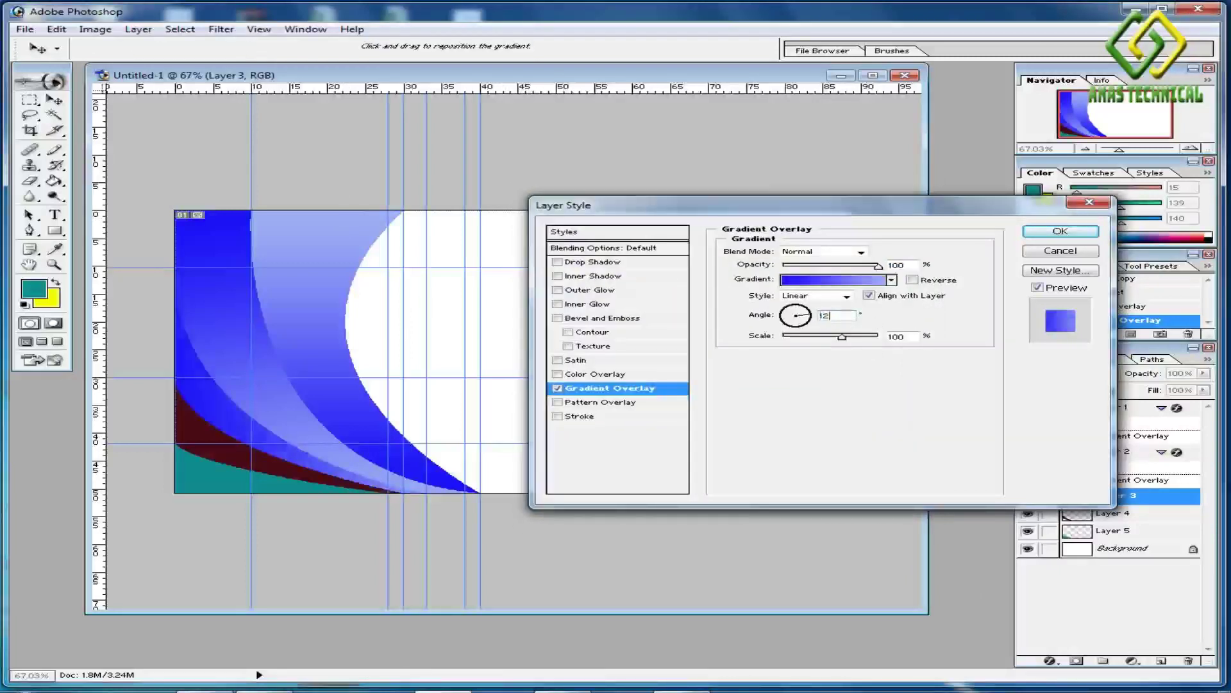
{"action": "type", "text": "0"}
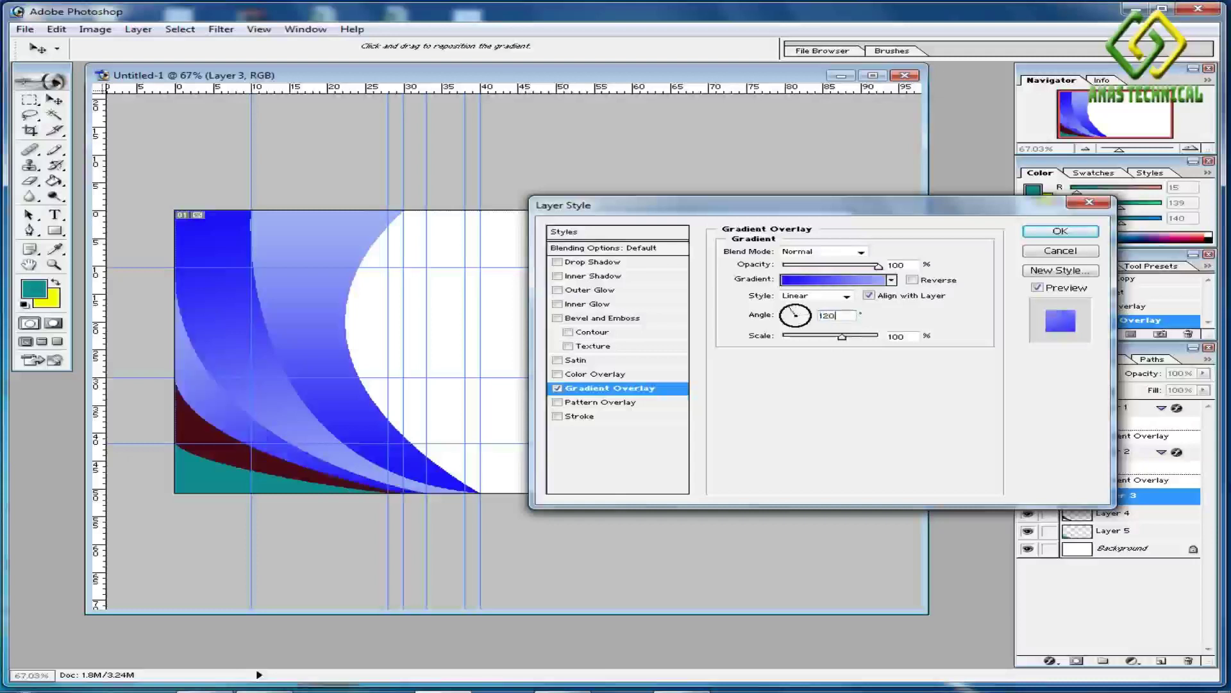
{"action": "left_click", "coordinate": [1077, 231]}
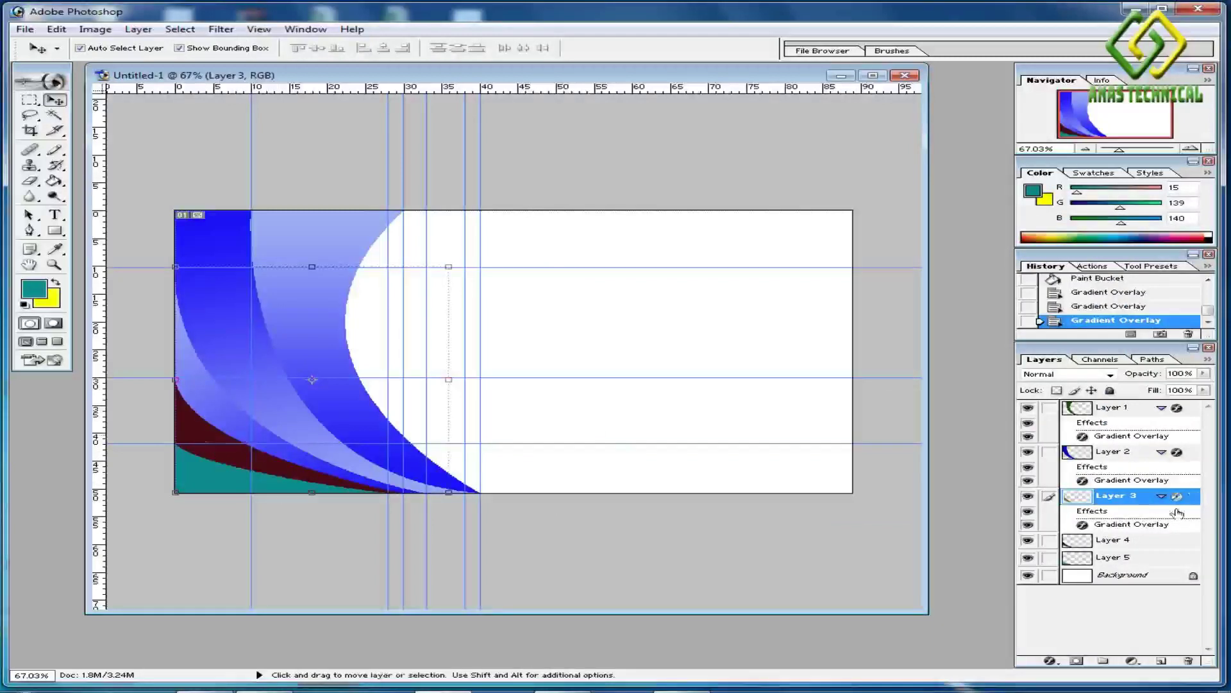
Enable a Gradient Overlay in Layer 4's blending options and open its gradient for editing.
{"action": "left_click", "coordinate": [1147, 543]}
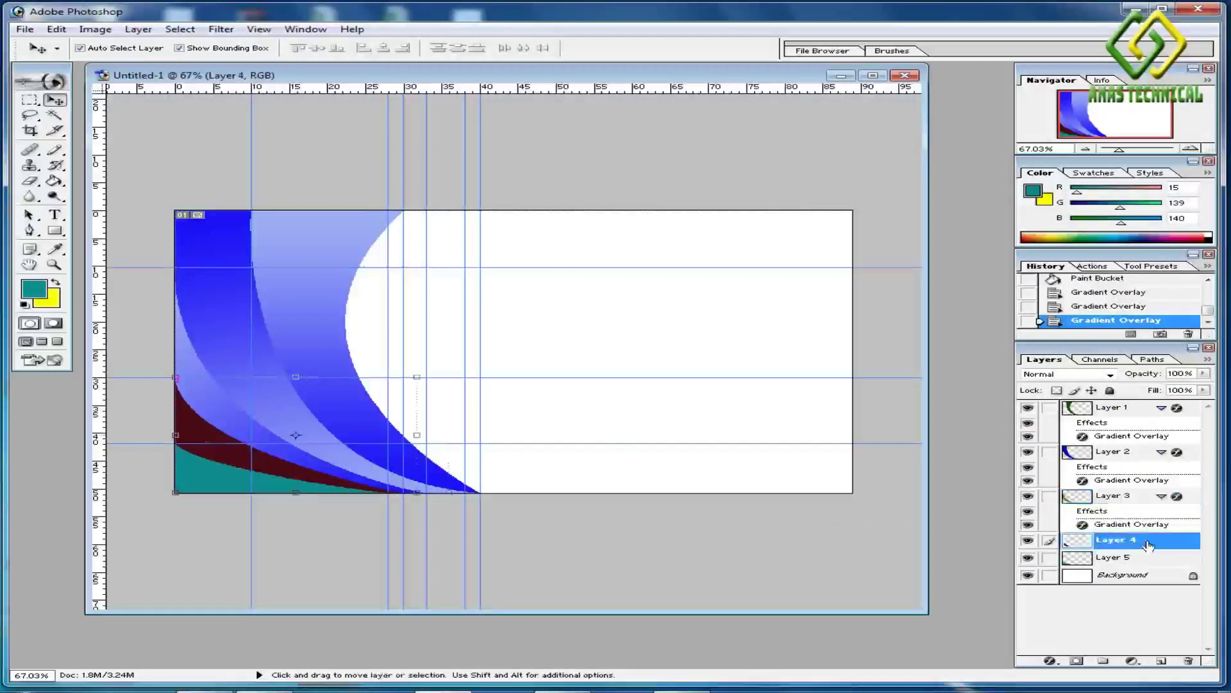
{"action": "right_click", "coordinate": [1148, 545]}
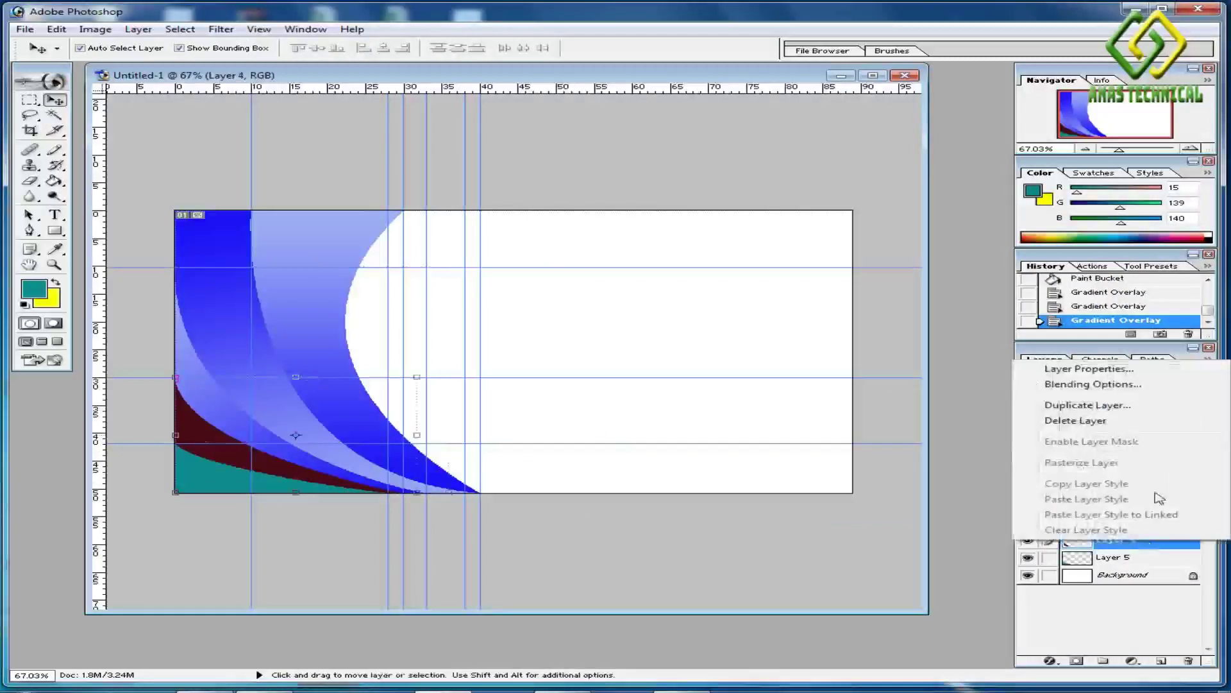
{"action": "left_click", "coordinate": [1090, 385]}
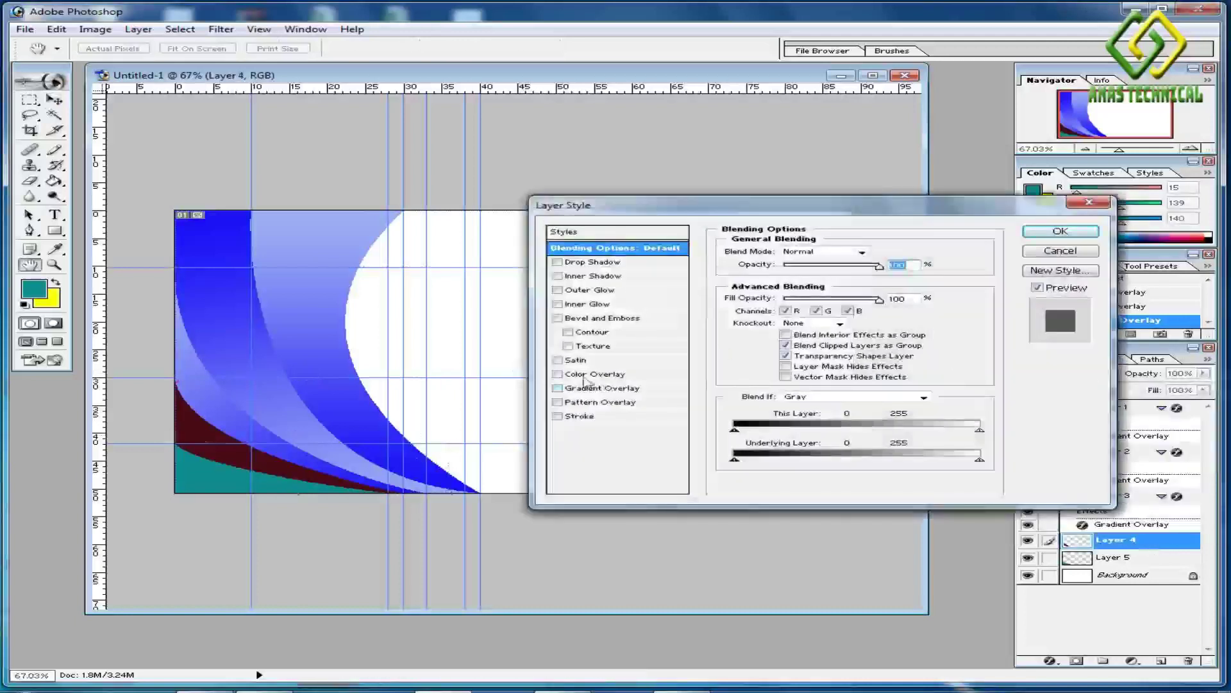
{"action": "left_click", "coordinate": [594, 388]}
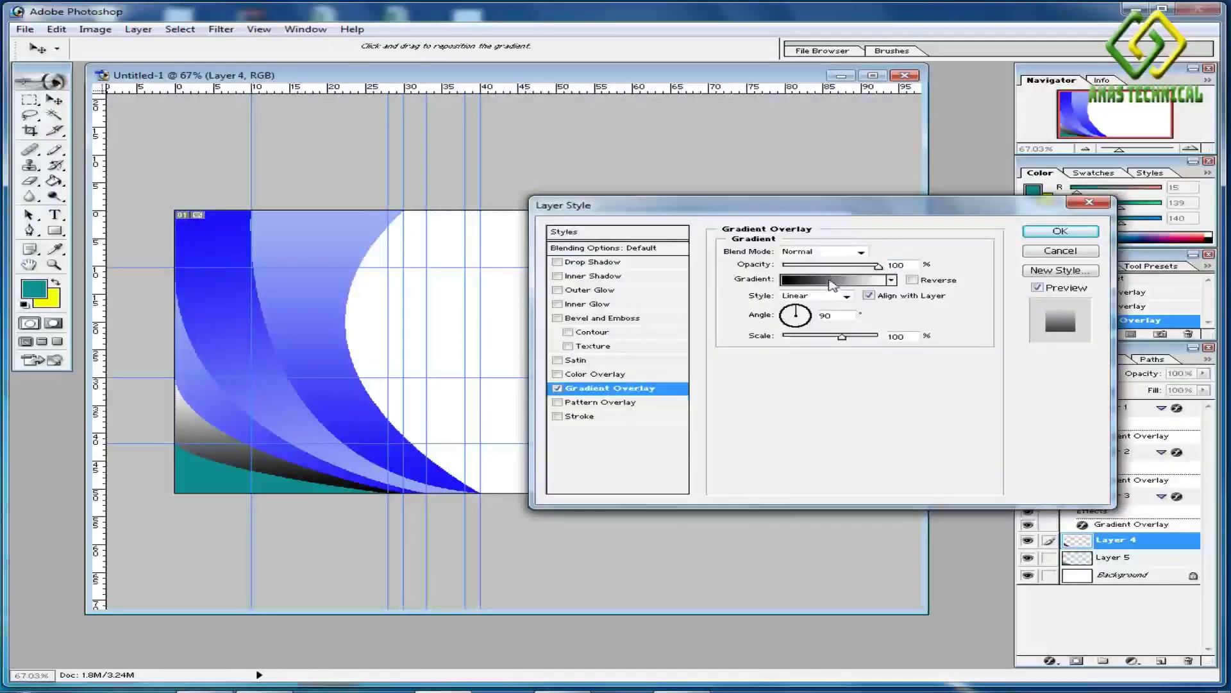
{"action": "left_click", "coordinate": [832, 283]}
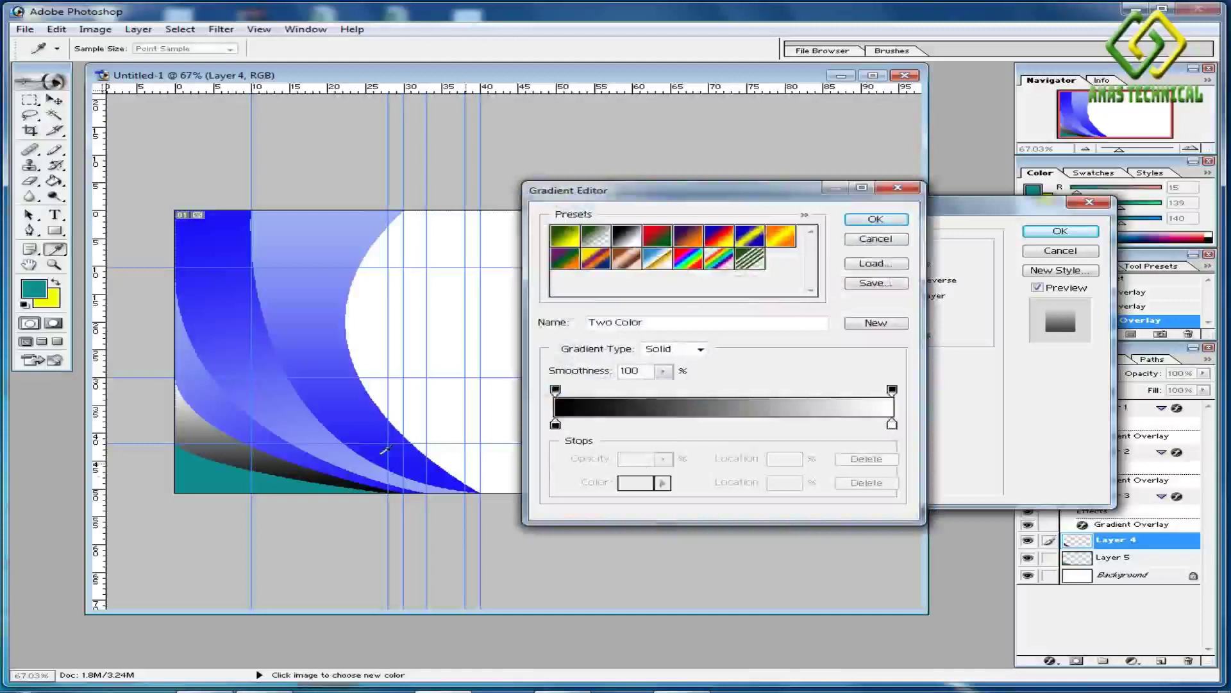
Sample Layer 3's blue lower part for the gradient's start stop and Layer 1's light blue top for the end stop, and accept the gradient.
{"action": "left_click", "coordinate": [556, 424]}
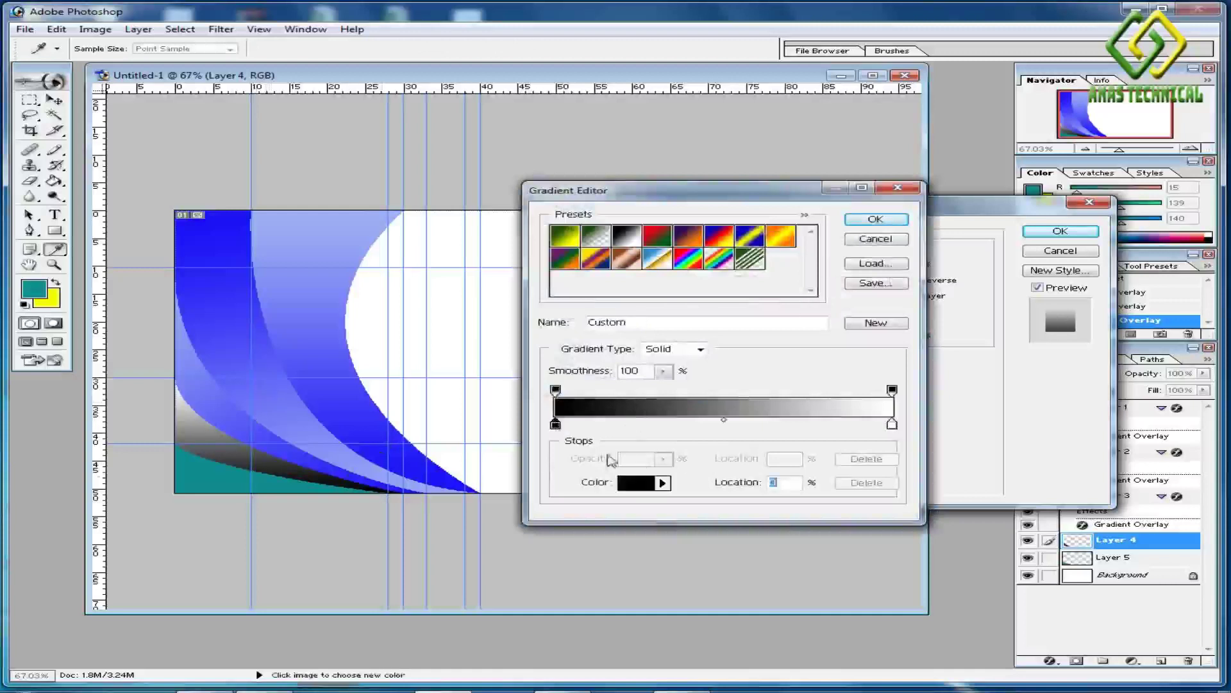
{"action": "left_click", "coordinate": [305, 449]}
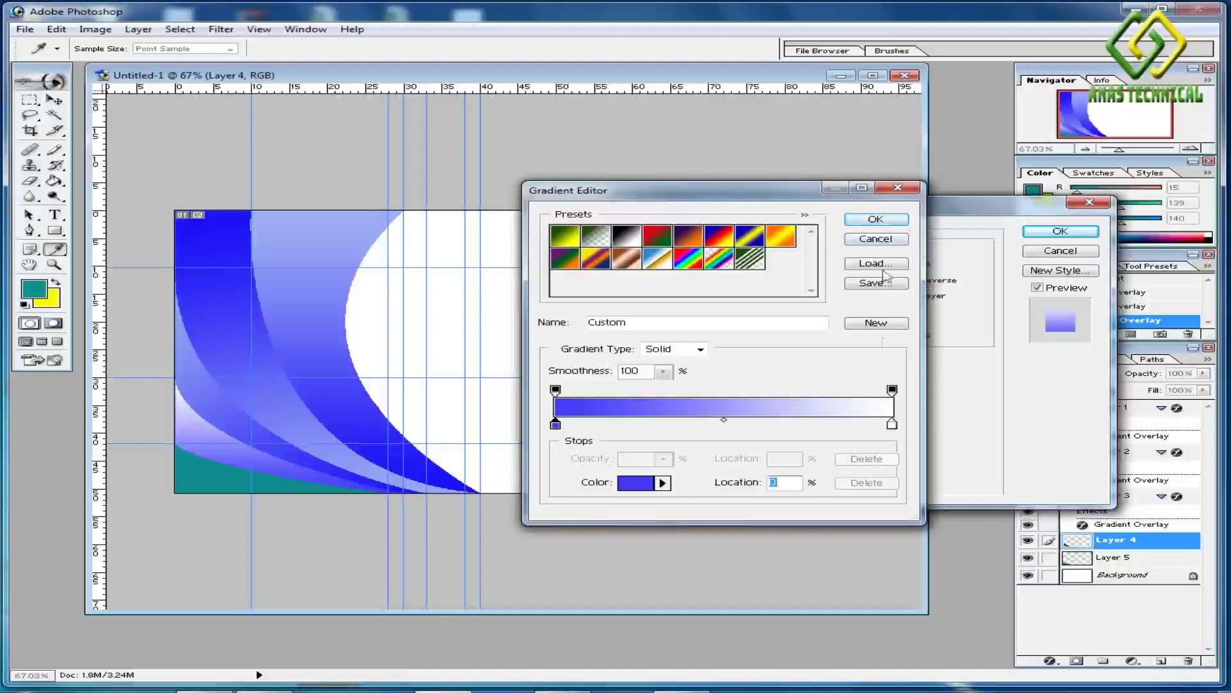
{"action": "left_click", "coordinate": [892, 424]}
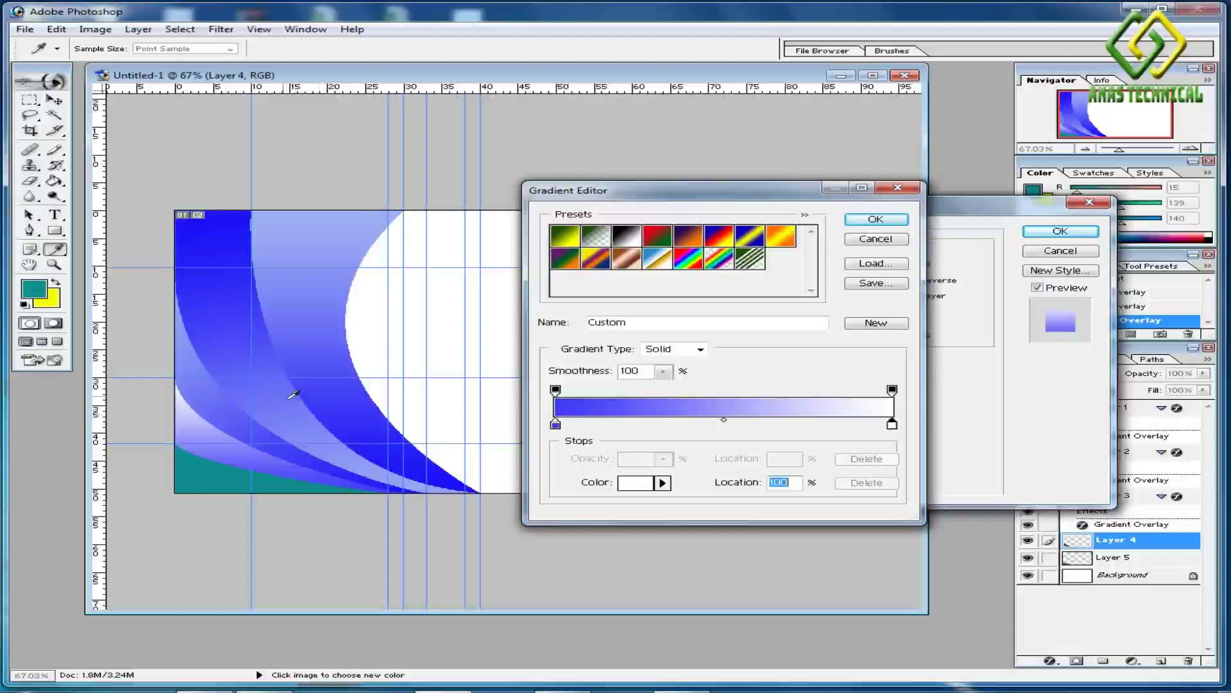
{"action": "left_click", "coordinate": [316, 433]}
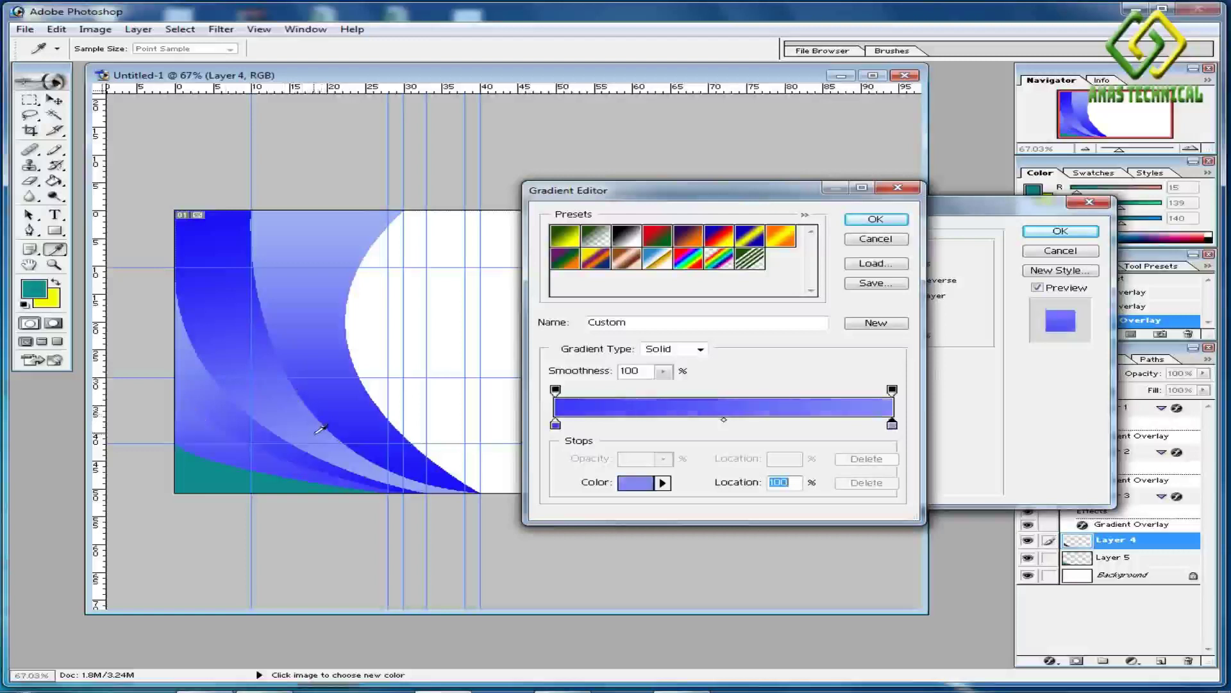
{"action": "left_click", "coordinate": [280, 393]}
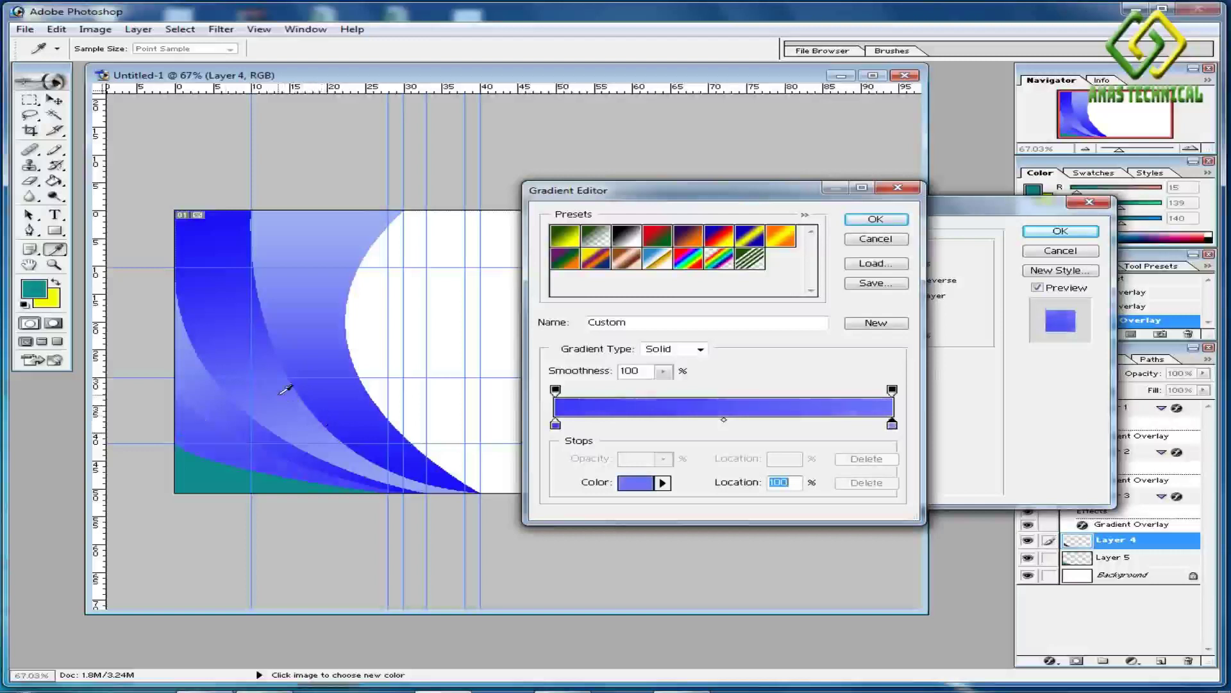
{"action": "left_click", "coordinate": [389, 472]}
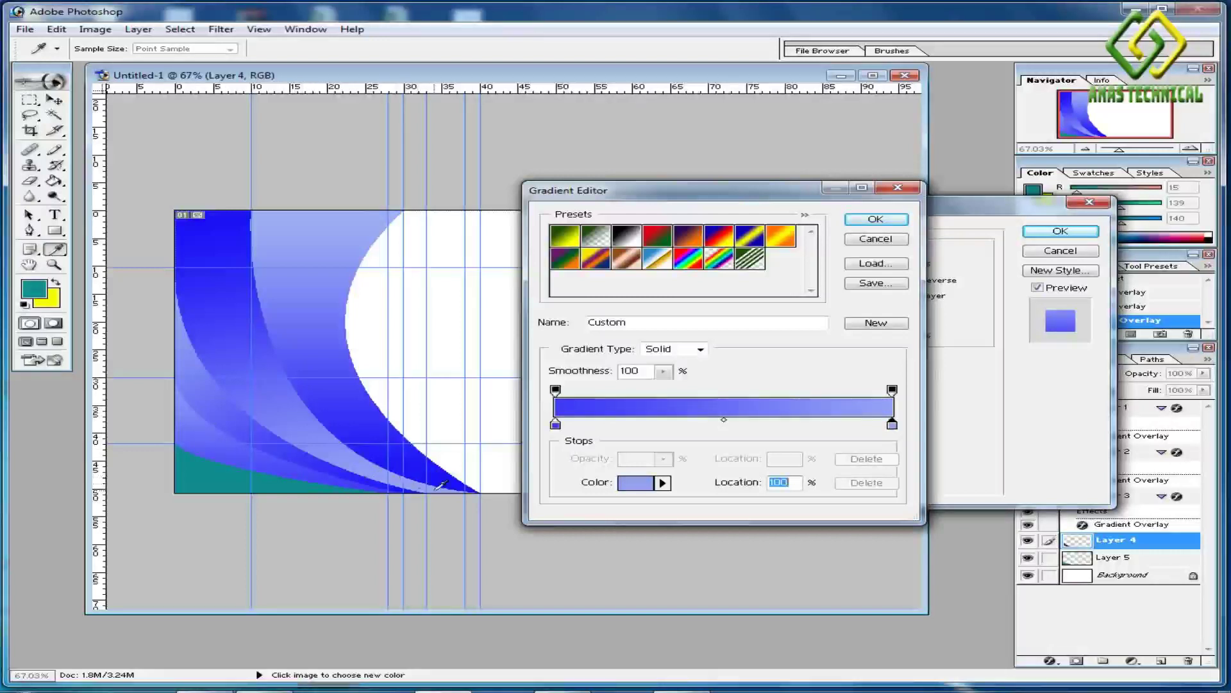
{"action": "left_click", "coordinate": [361, 214]}
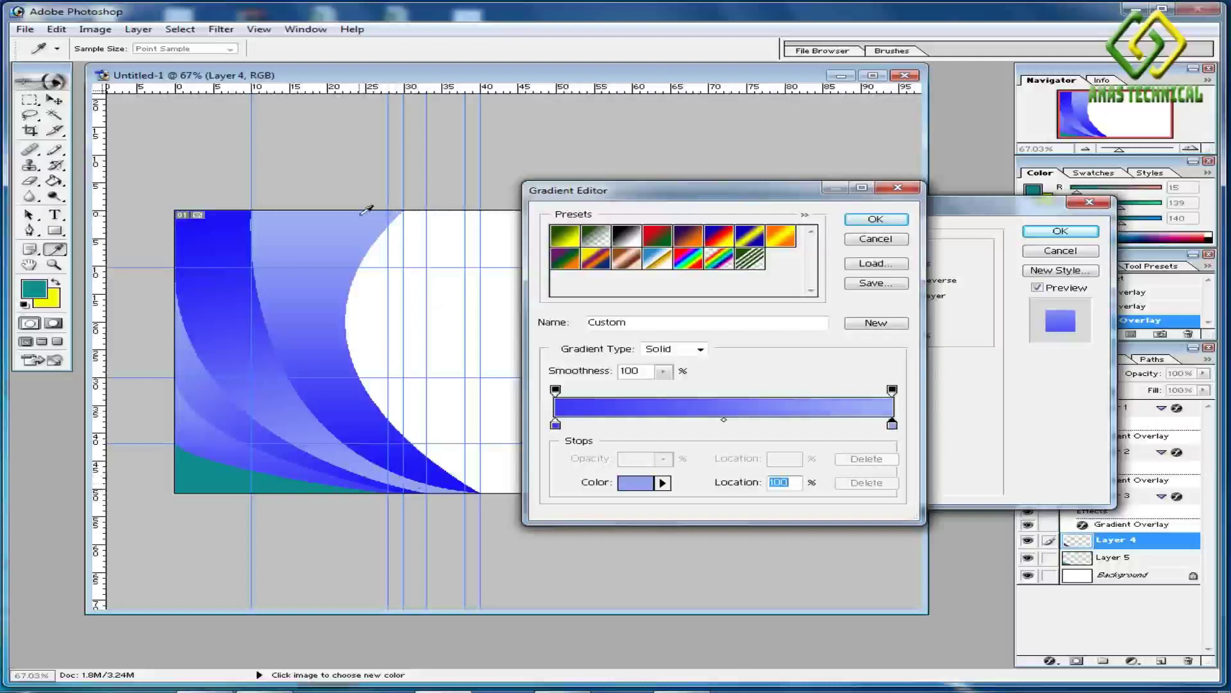
{"action": "left_click", "coordinate": [879, 221]}
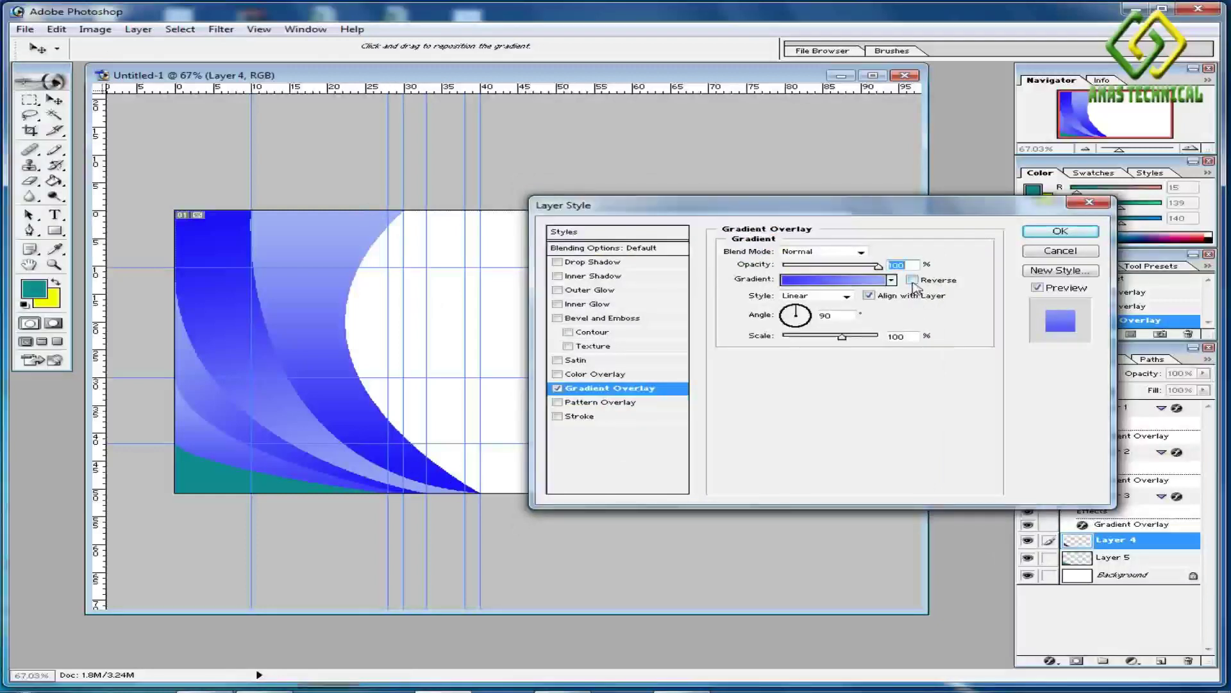
Reverse Layer 4's overlay gradient, set its angle to 130°, and apply the layer style.
{"action": "left_click", "coordinate": [912, 281]}
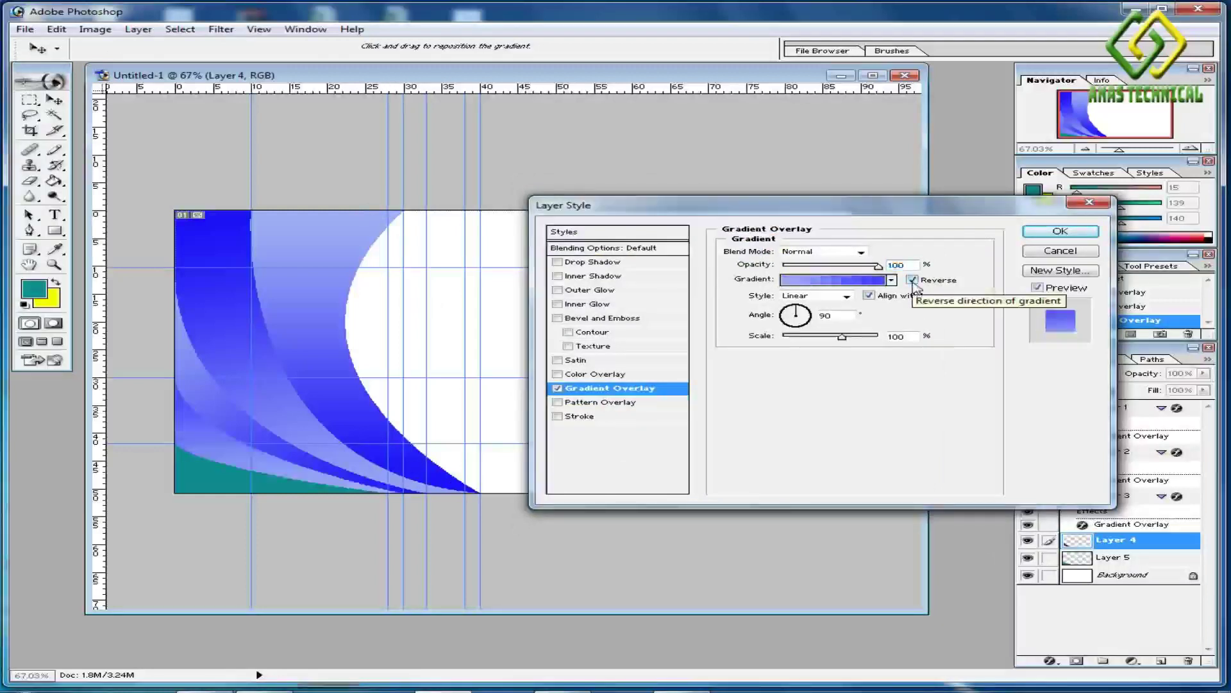
{"action": "double_click", "coordinate": [827, 315]}
{"action": "type", "text": "1"}
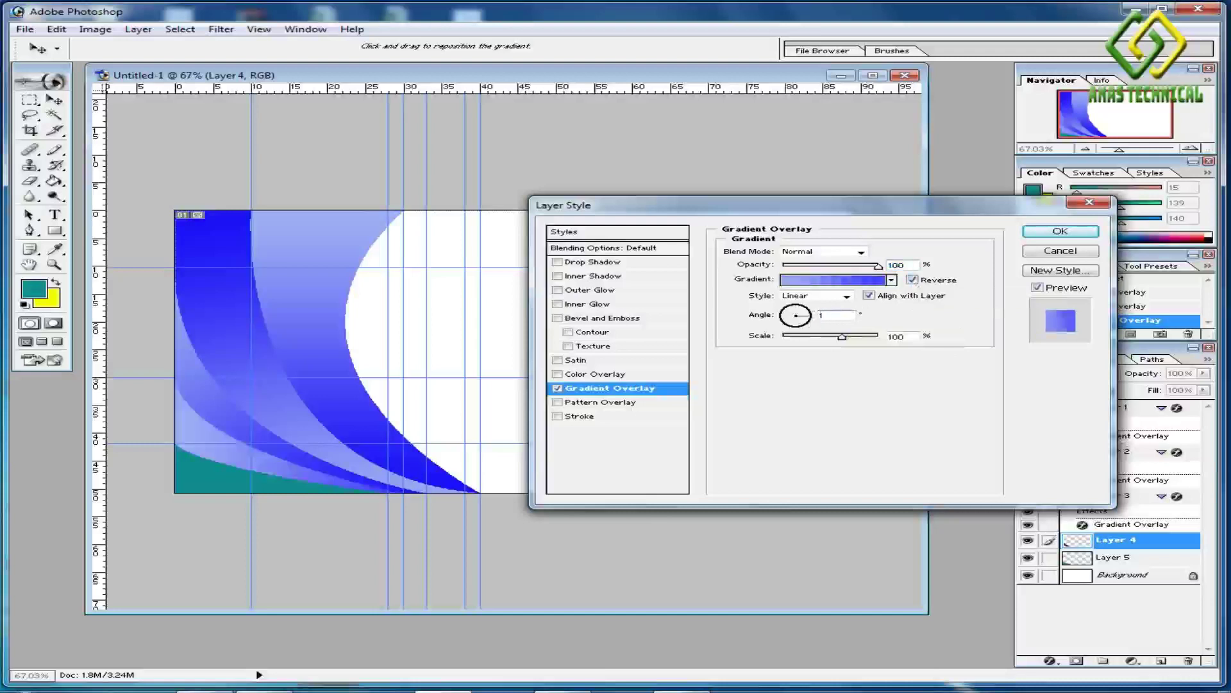
{"action": "type", "text": "30"}
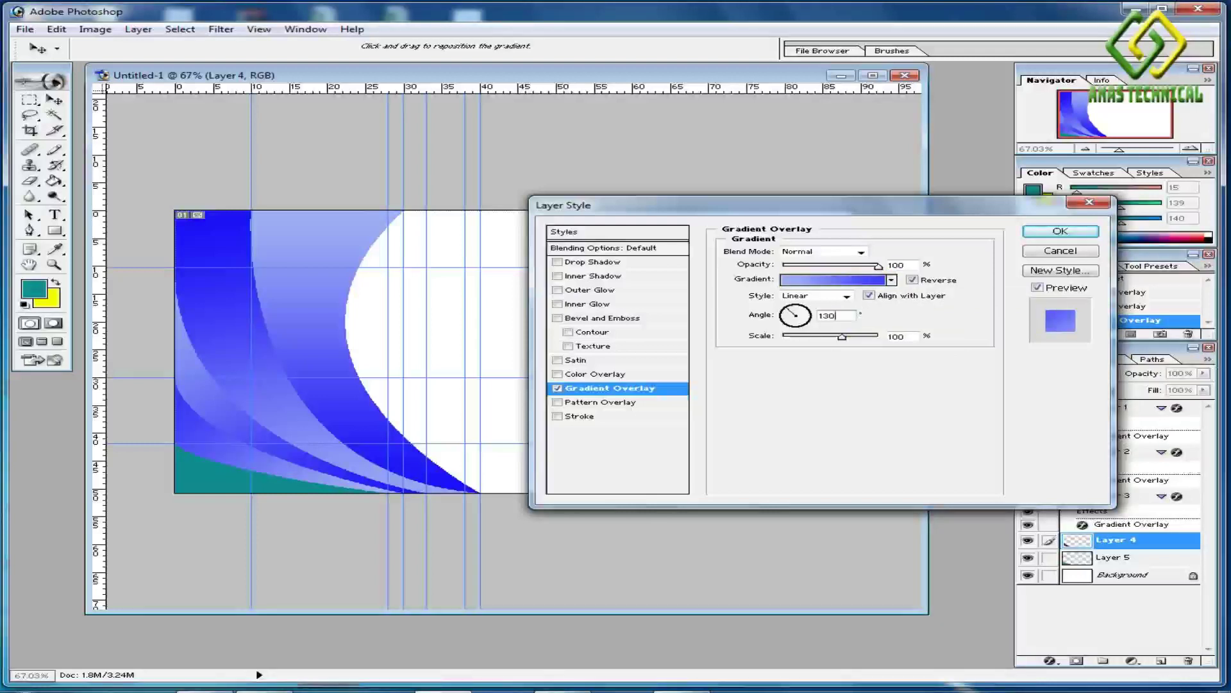
{"action": "left_click", "coordinate": [1083, 232]}
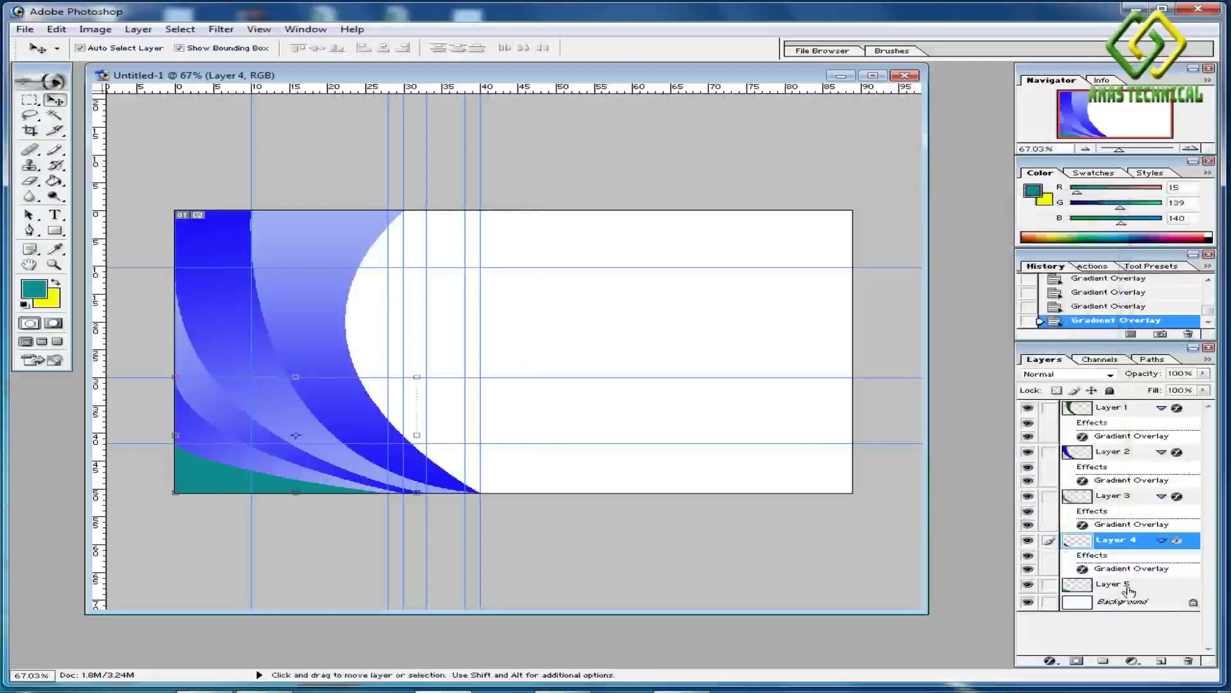
Enable a Gradient Overlay in Layer 5's blending options and open its gradient for editing.
{"action": "right_click", "coordinate": [1153, 588]}
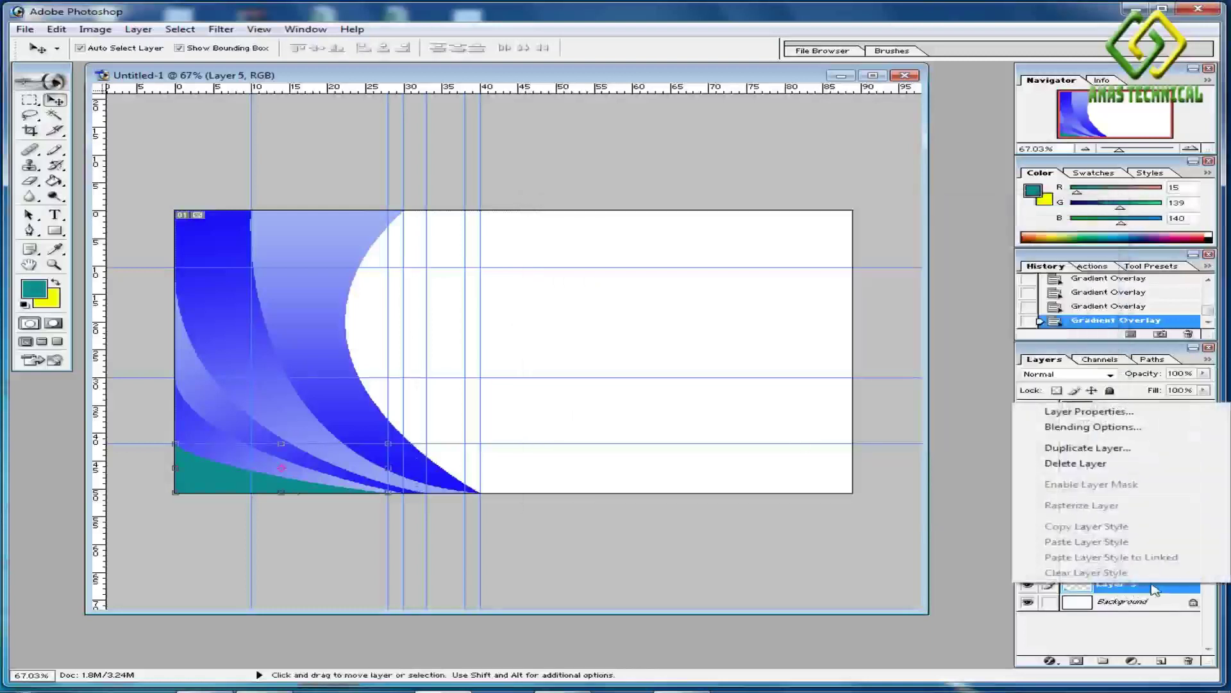
{"action": "left_click", "coordinate": [1066, 429]}
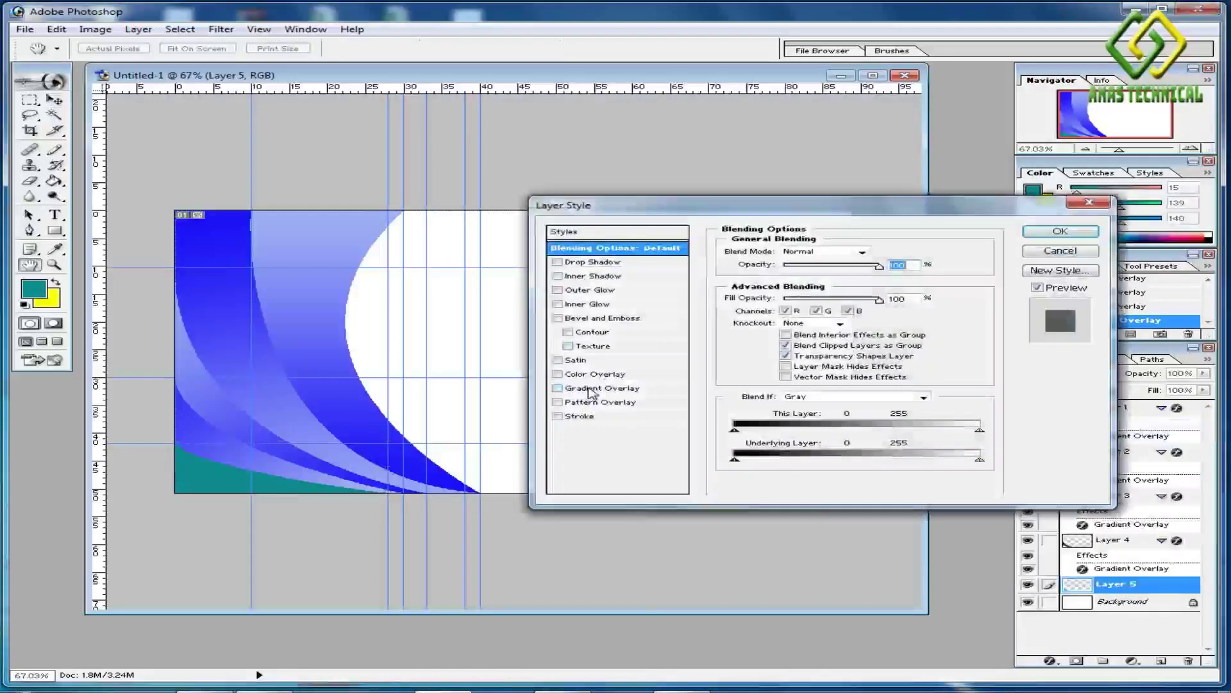
{"action": "left_click", "coordinate": [593, 388]}
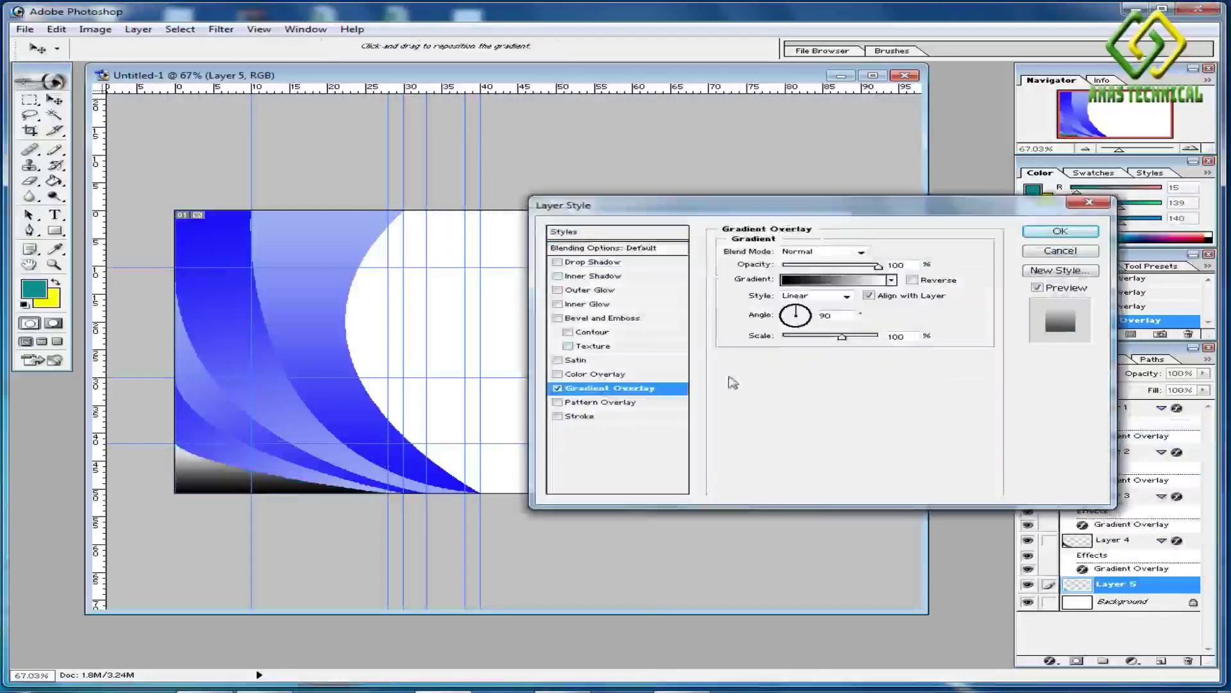
{"action": "left_click", "coordinate": [816, 283]}
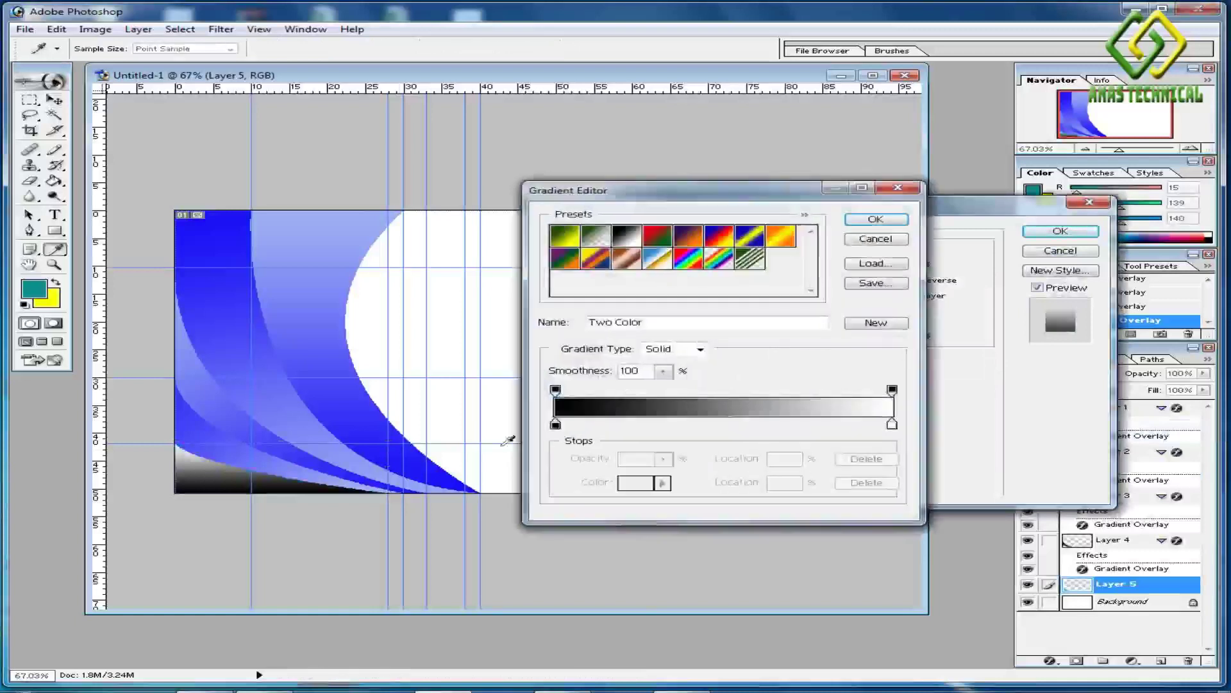
Sample the blue at Layer 4's left edge for the gradient's start stop, then accept the gradient and apply Layer 5's style.
{"action": "left_click", "coordinate": [555, 424]}
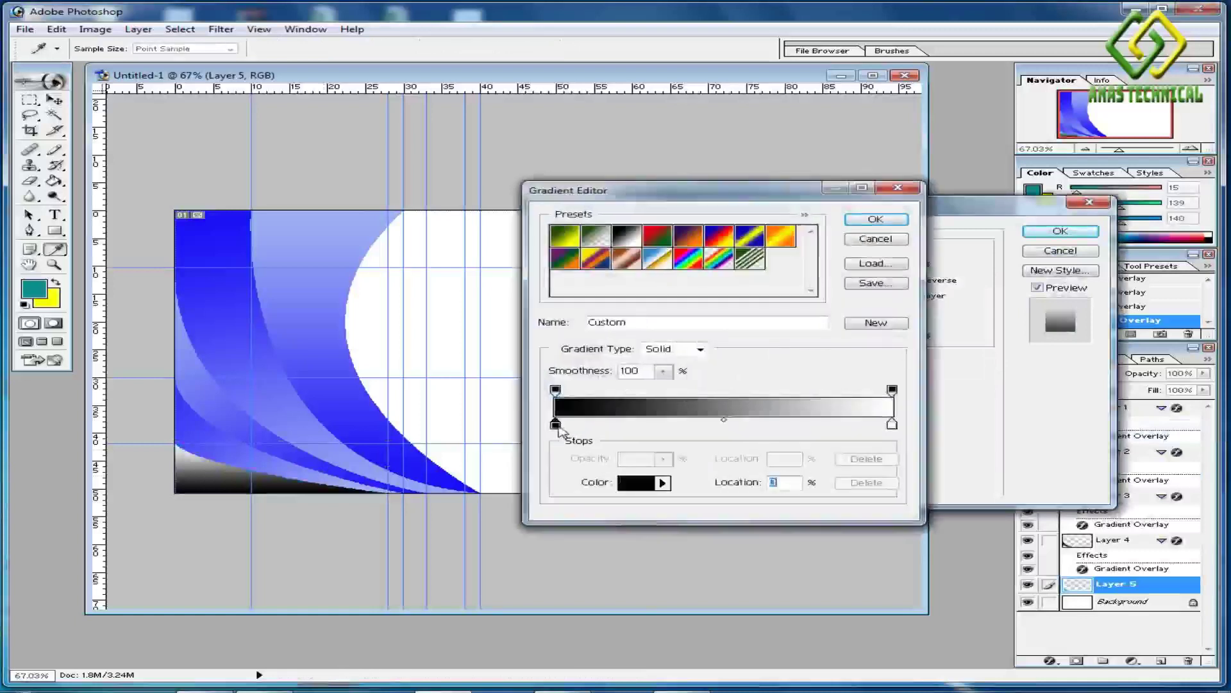
{"action": "left_click", "coordinate": [184, 407]}
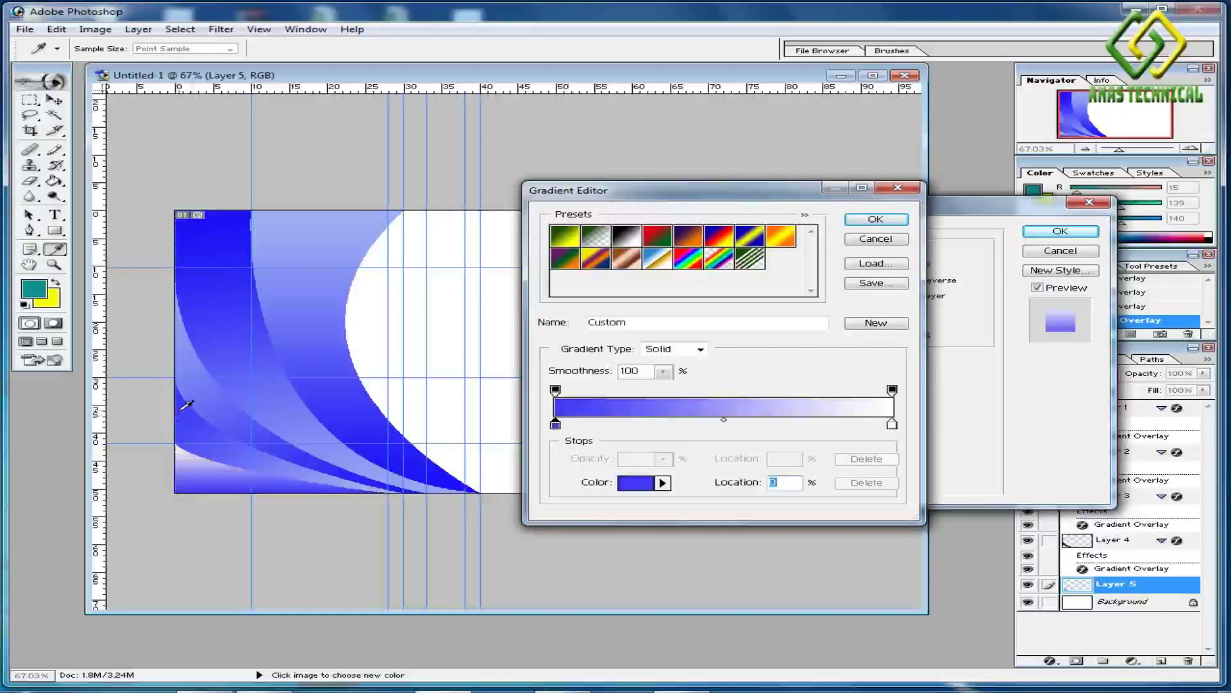
{"action": "key", "text": "Return"}
{"action": "key", "text": "Return"}
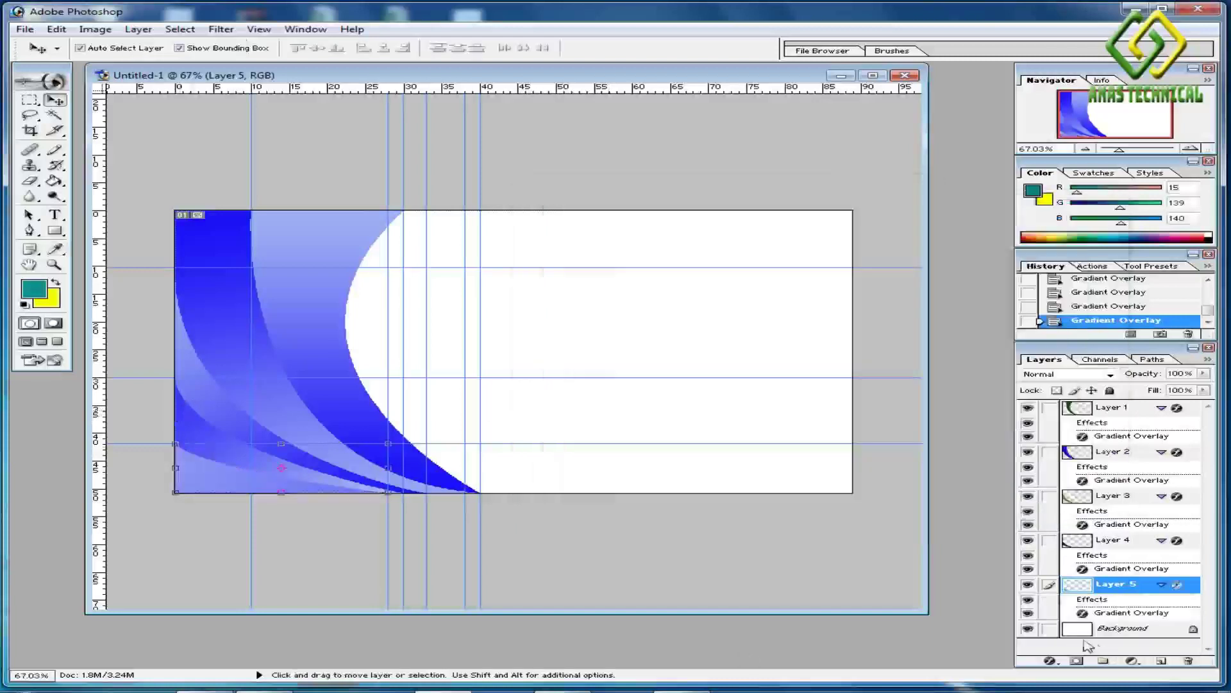
{"action": "left_click", "coordinate": [257, 32]}
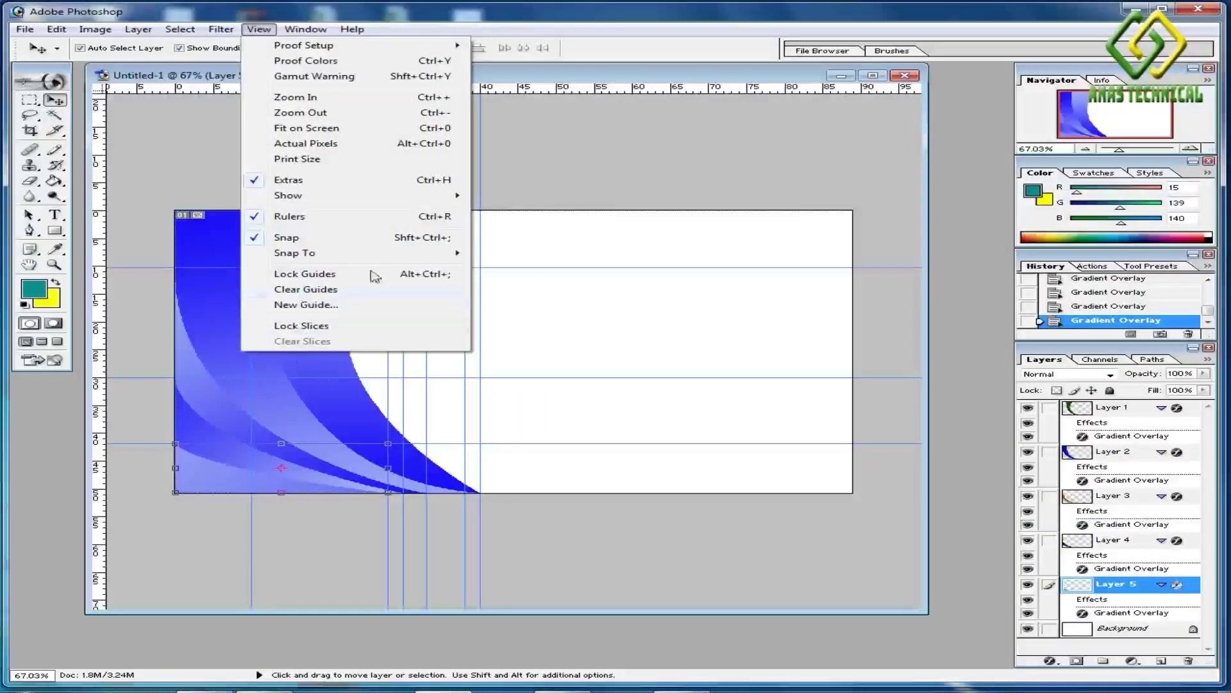
{"action": "mouse_move", "coordinate": [327, 47]}
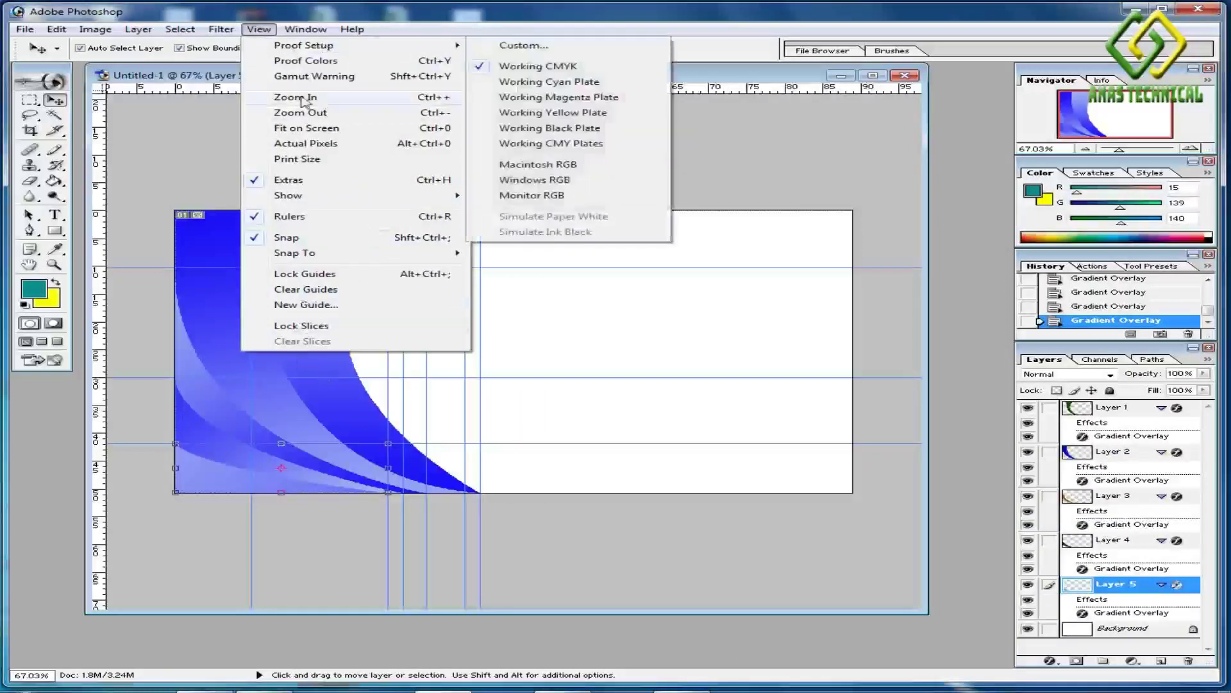
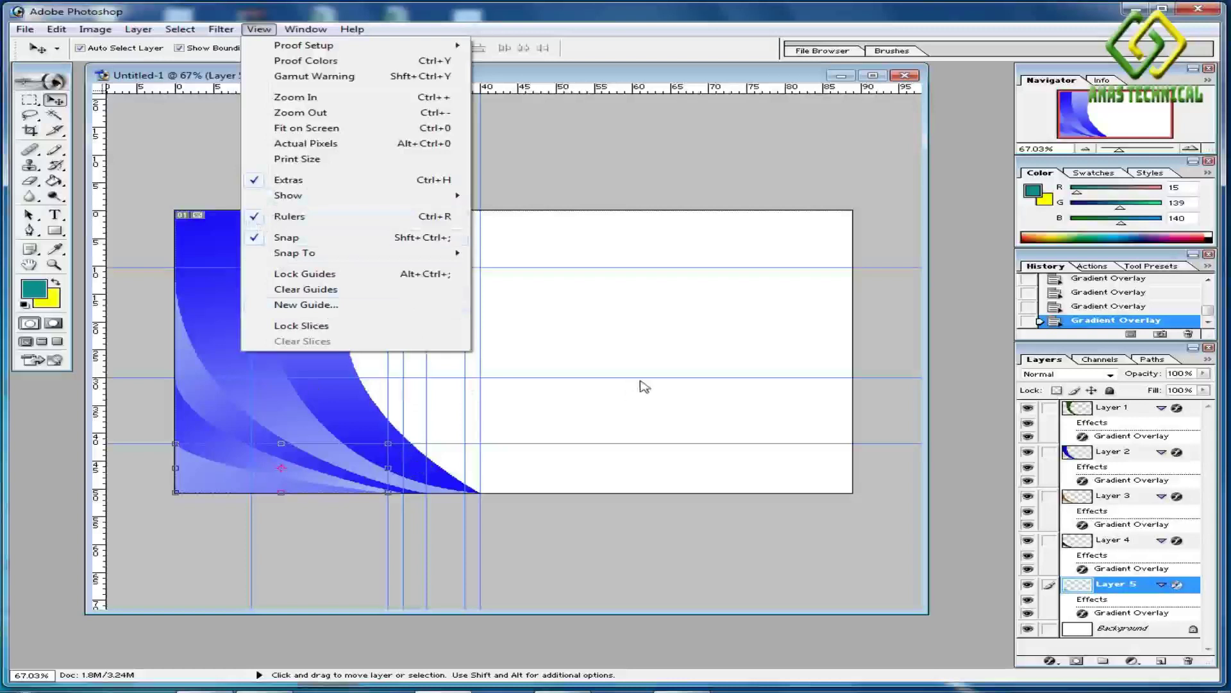
{"action": "left_click", "coordinate": [635, 324]}
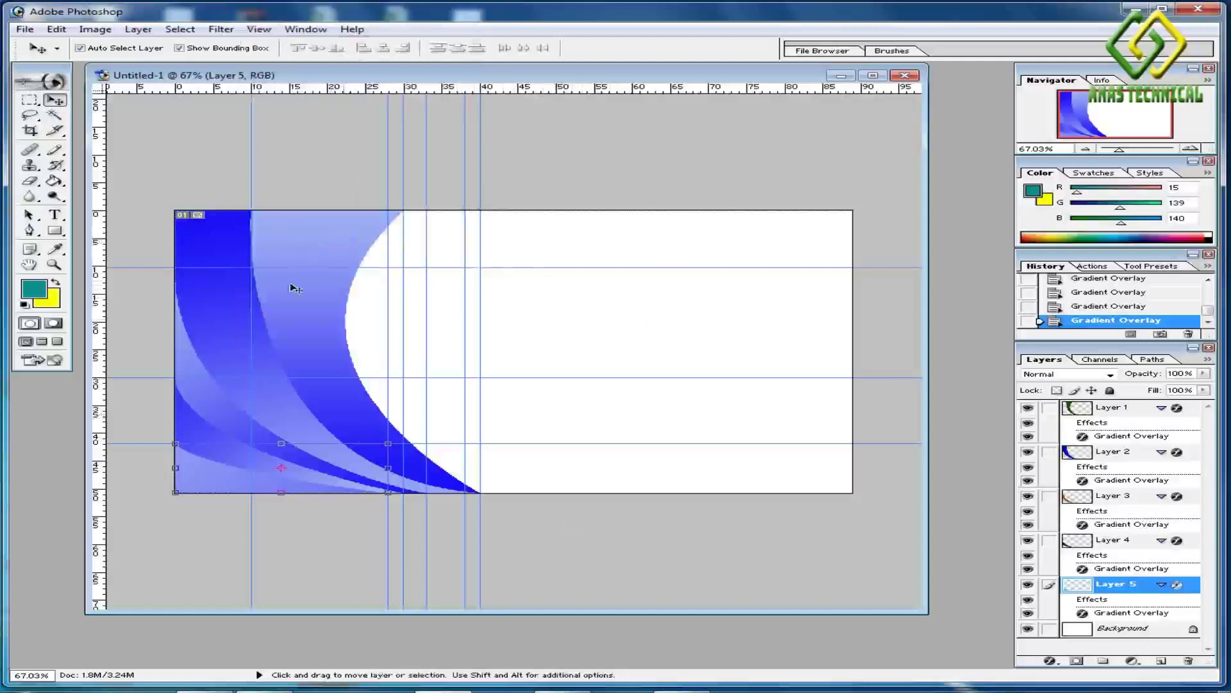
Merge all visible layers into the background.
{"action": "left_click", "coordinate": [132, 30]}
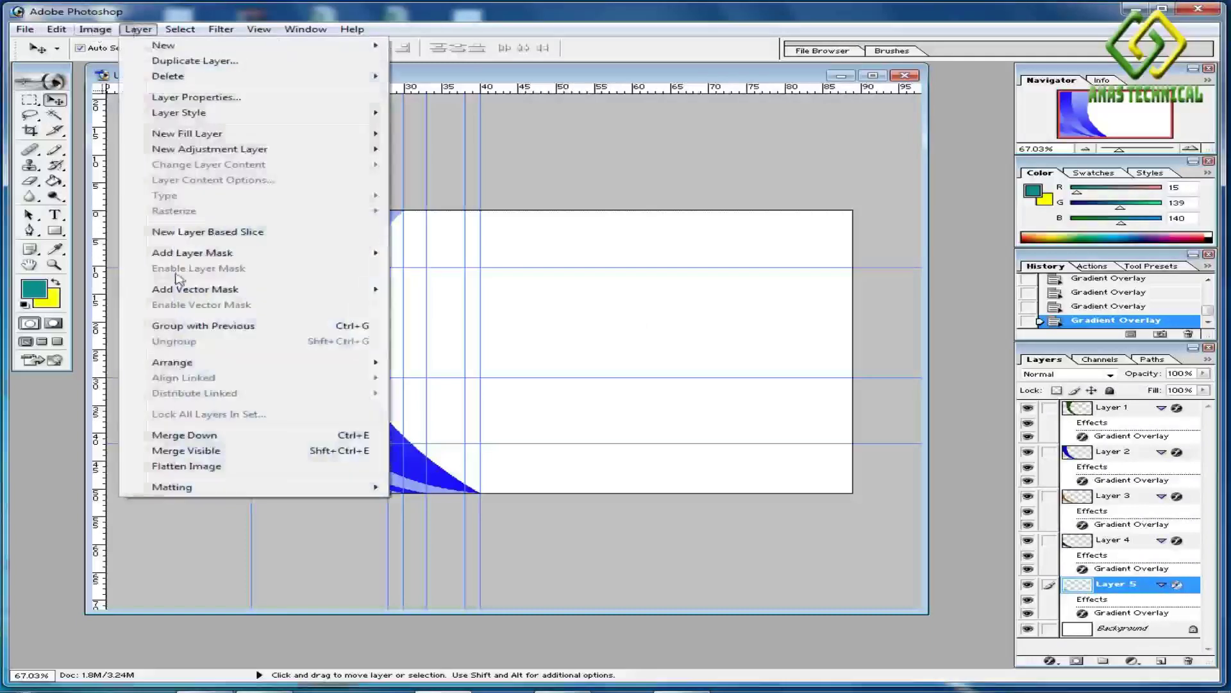
{"action": "left_click", "coordinate": [225, 452]}
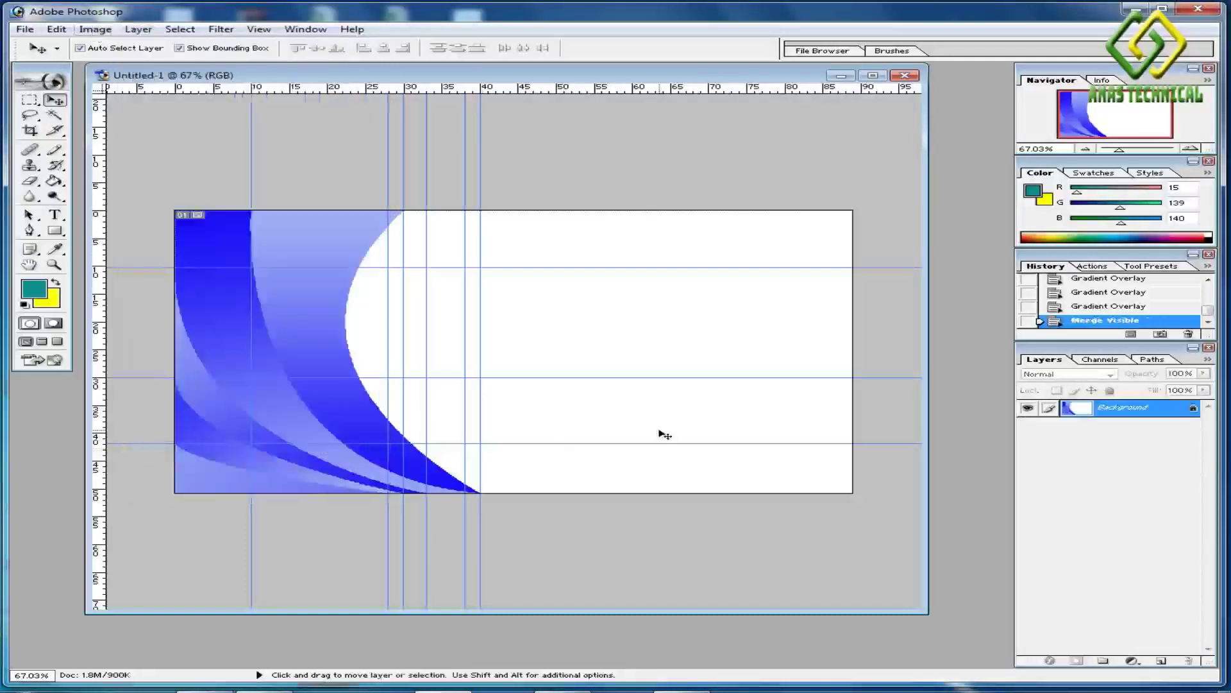
{"action": "left_click", "coordinate": [259, 30]}
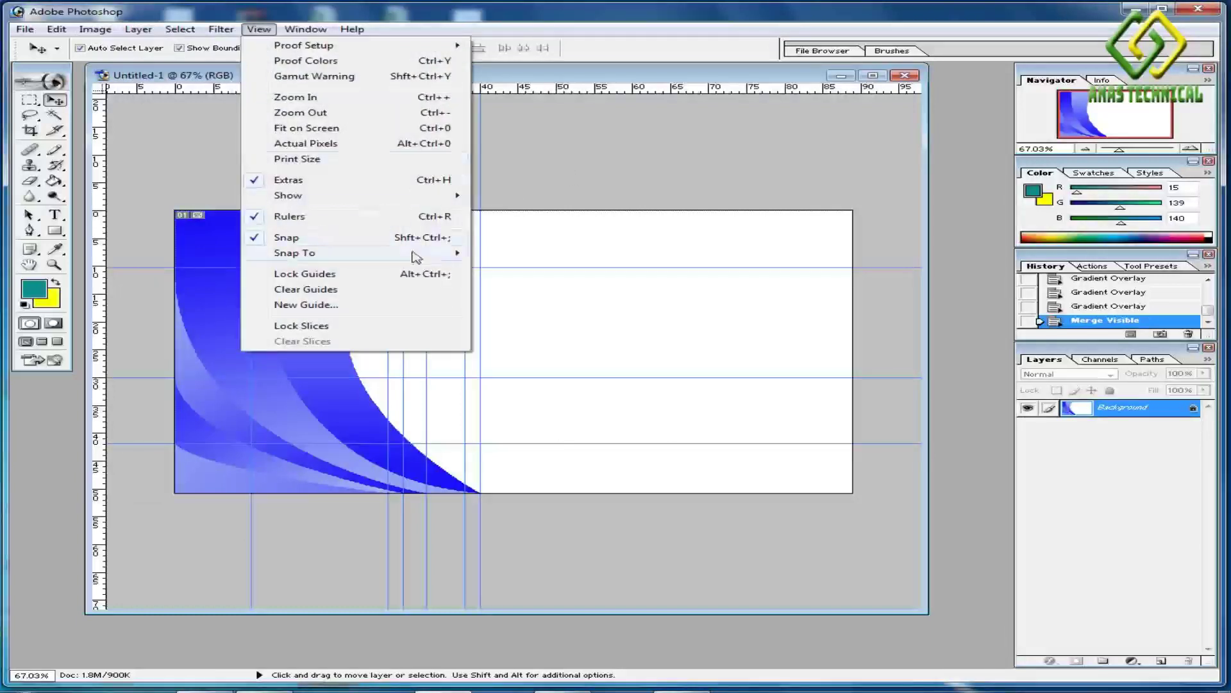
{"action": "mouse_move", "coordinate": [416, 258]}
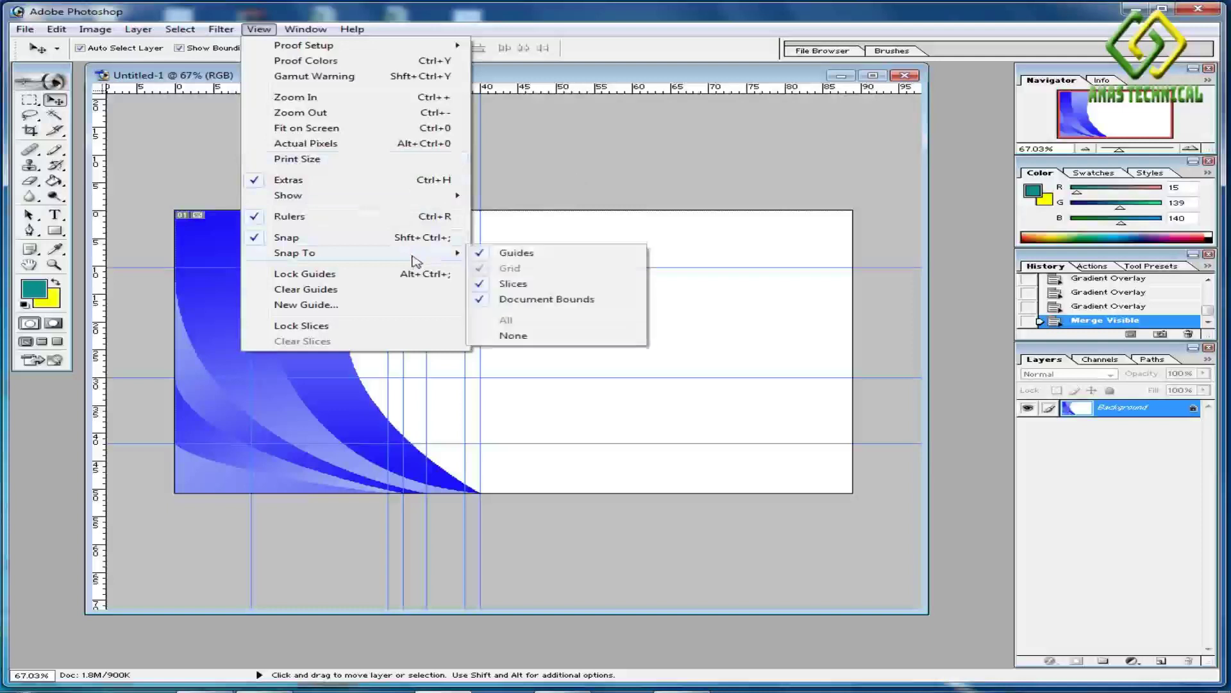
{"action": "left_click", "coordinate": [493, 259]}
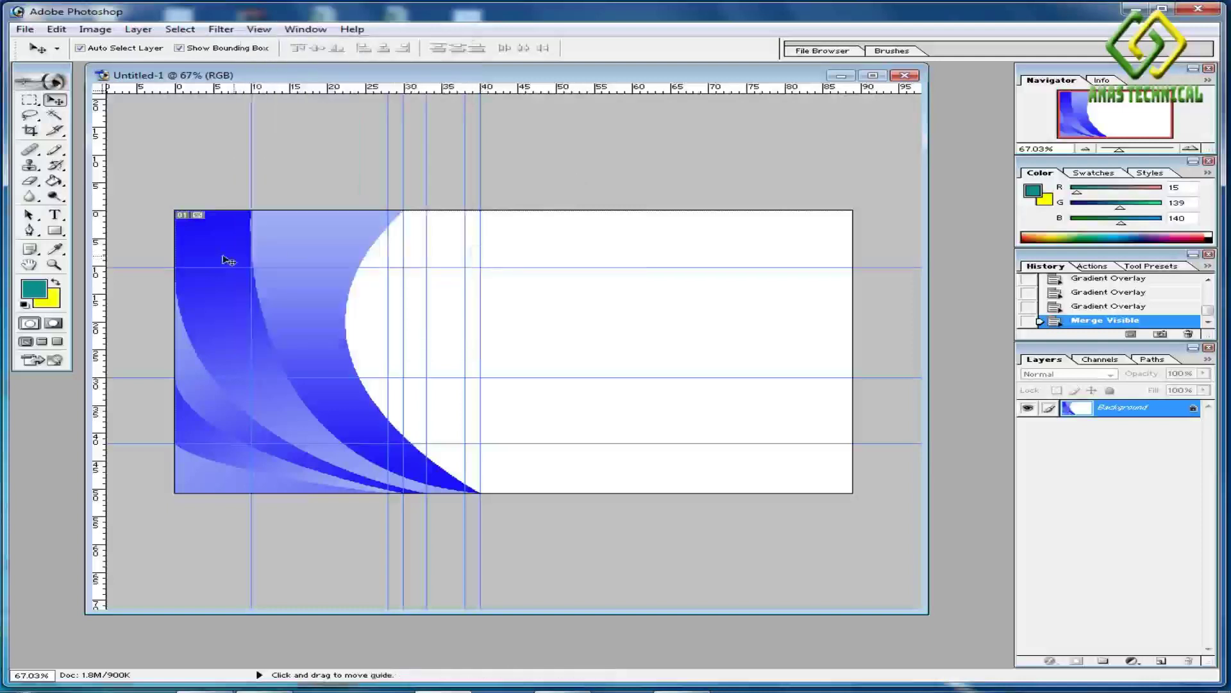
{"action": "left_click", "coordinate": [258, 30]}
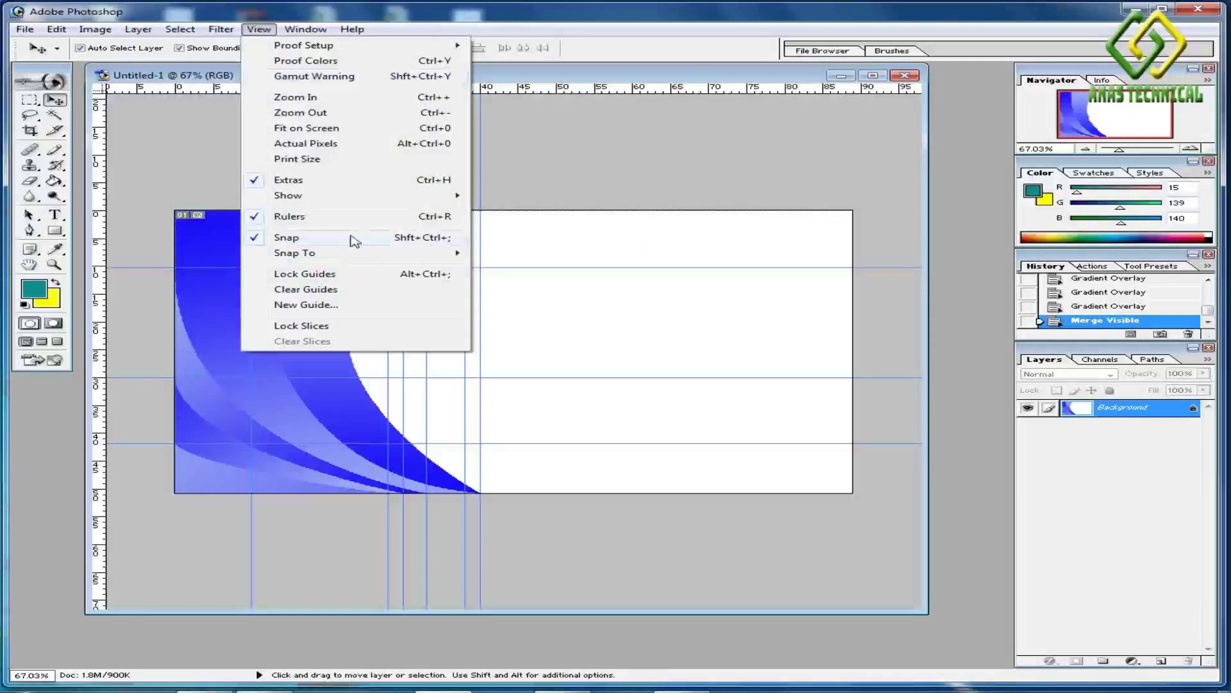
{"action": "mouse_move", "coordinate": [431, 256]}
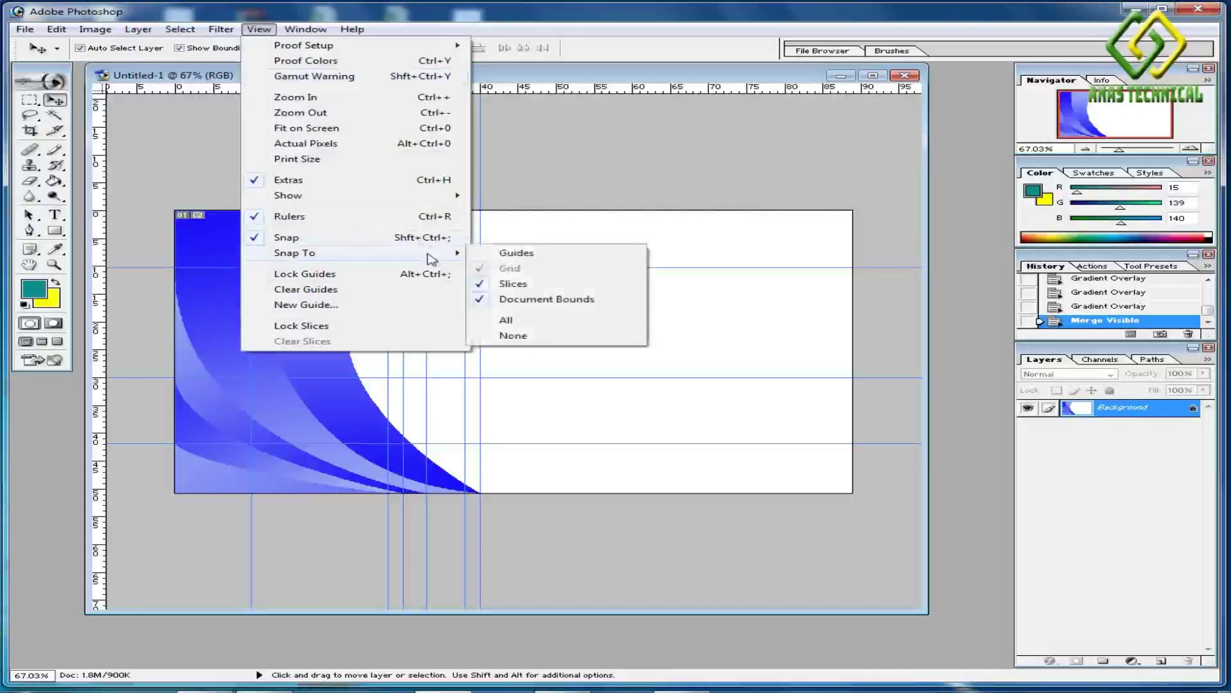
{"action": "left_click", "coordinate": [488, 258]}
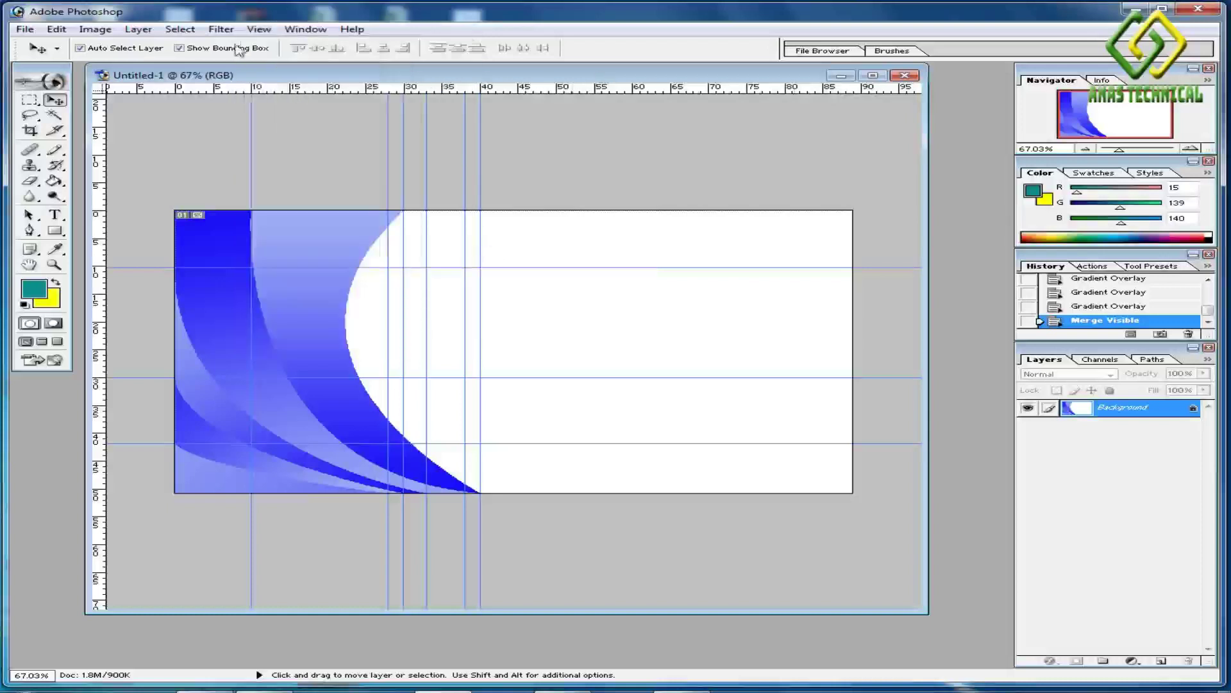
Clear all existing guides and place new vertical guides at 40 and 35 on the horizontal ruler.
{"action": "left_click", "coordinate": [261, 30]}
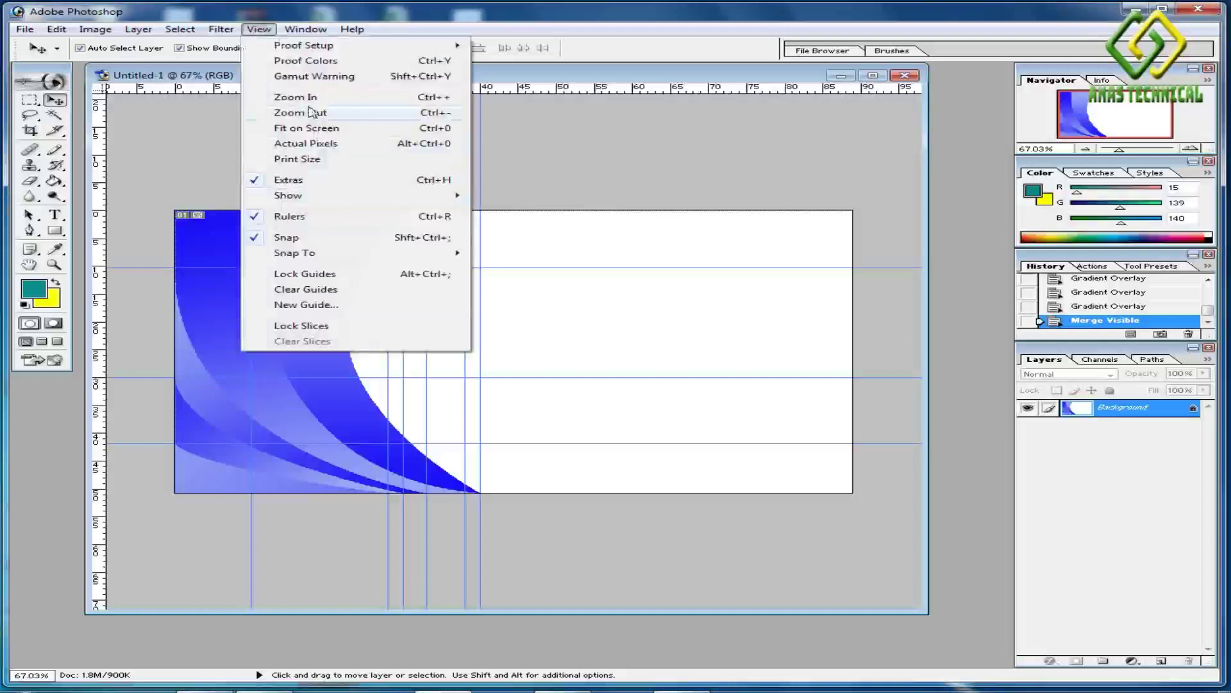
{"action": "left_click", "coordinate": [305, 289]}
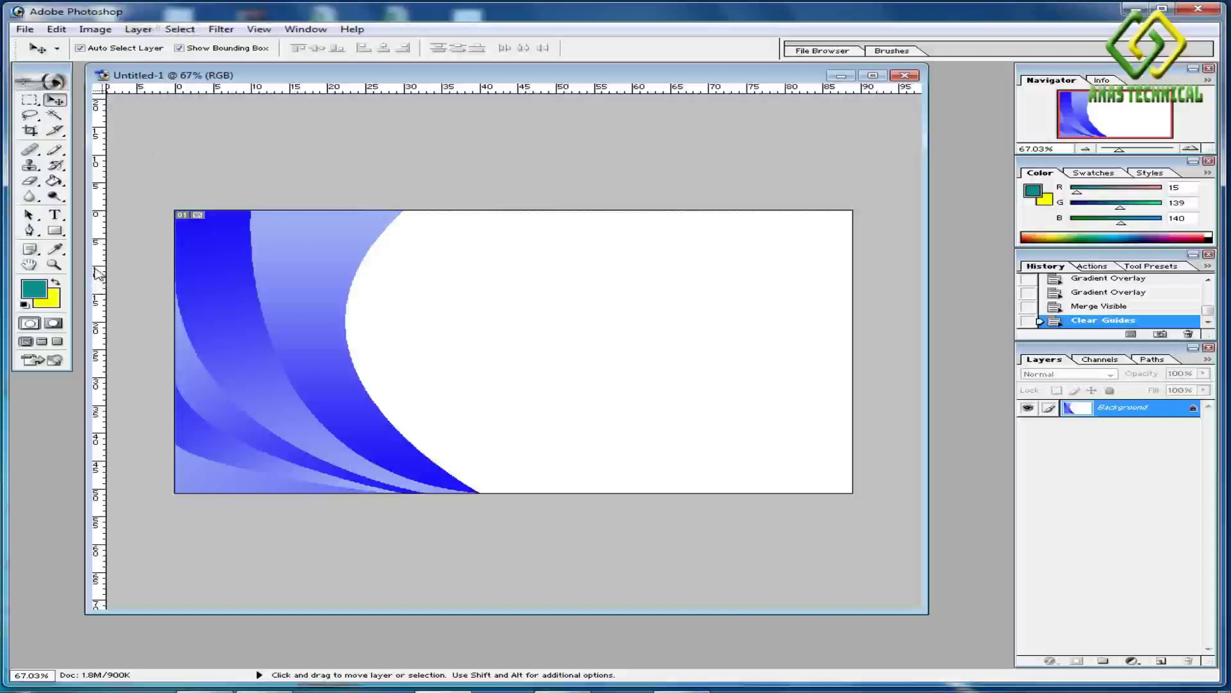
{"action": "left_click_drag", "start_coordinate": [98, 273], "coordinate": [480, 274]}
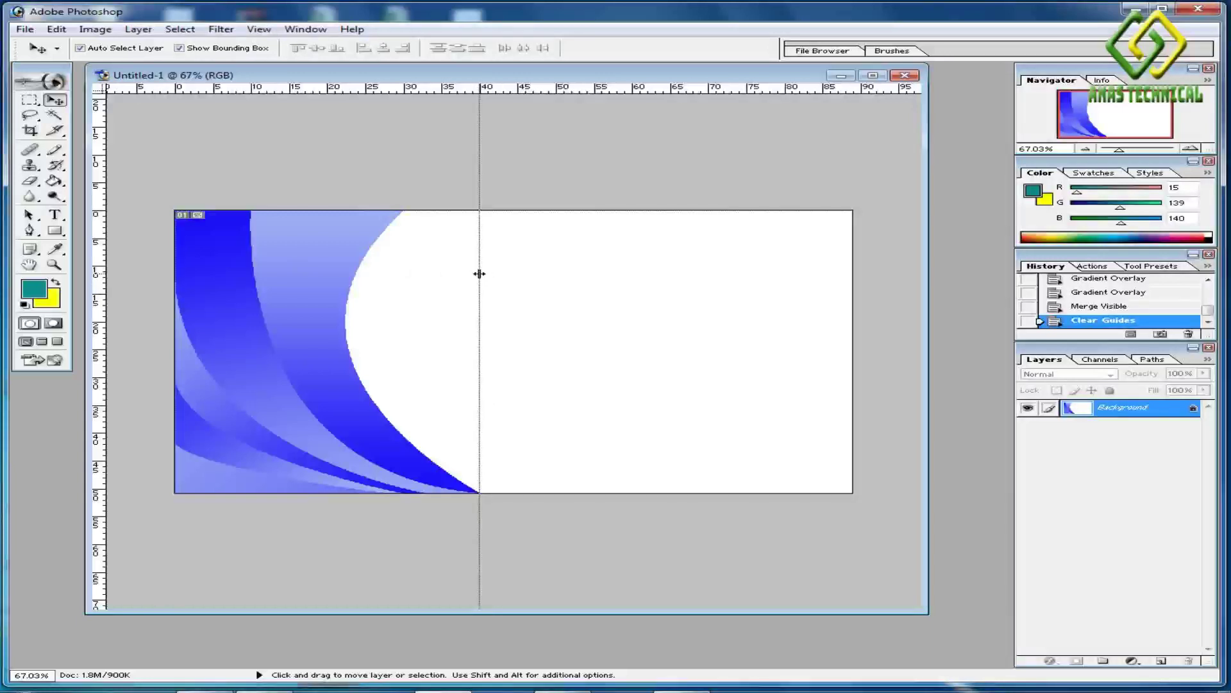
{"action": "left_click_drag", "start_coordinate": [480, 274], "coordinate": [479, 274]}
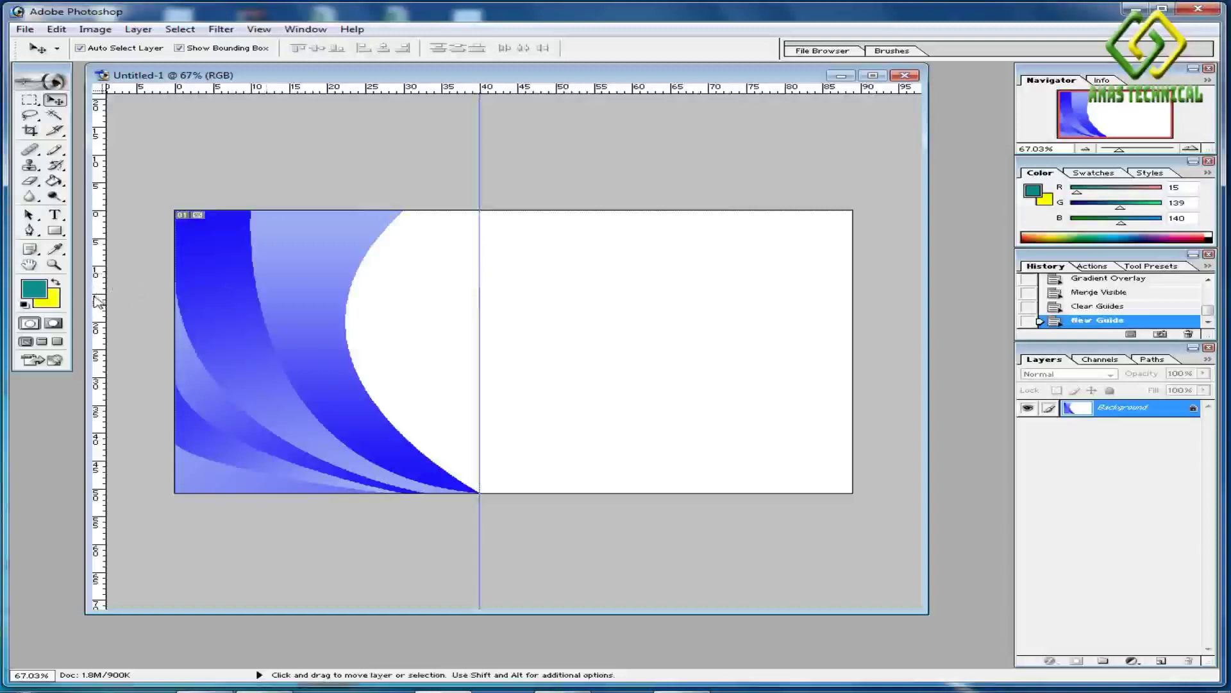
{"action": "left_click_drag", "start_coordinate": [375, 295], "coordinate": [442, 301]}
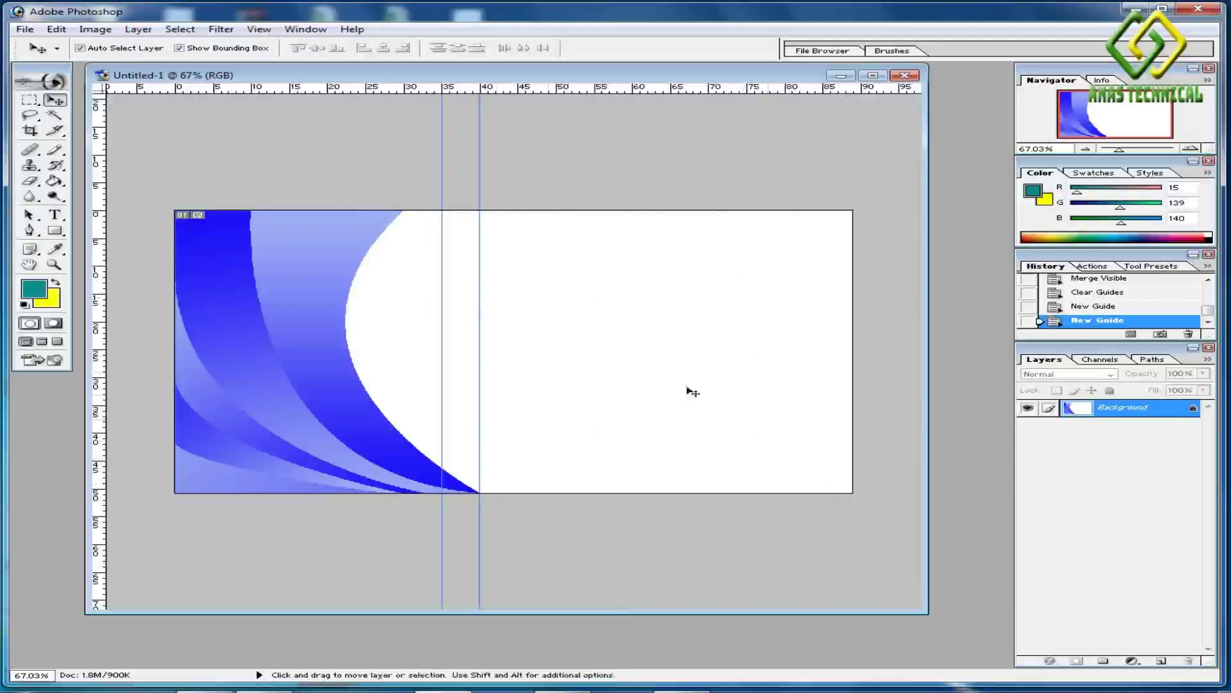
Open the person icon file 07 from the Bussiness card folder and copy its layer onto the card's white area.
{"action": "left_click", "coordinate": [25, 32]}
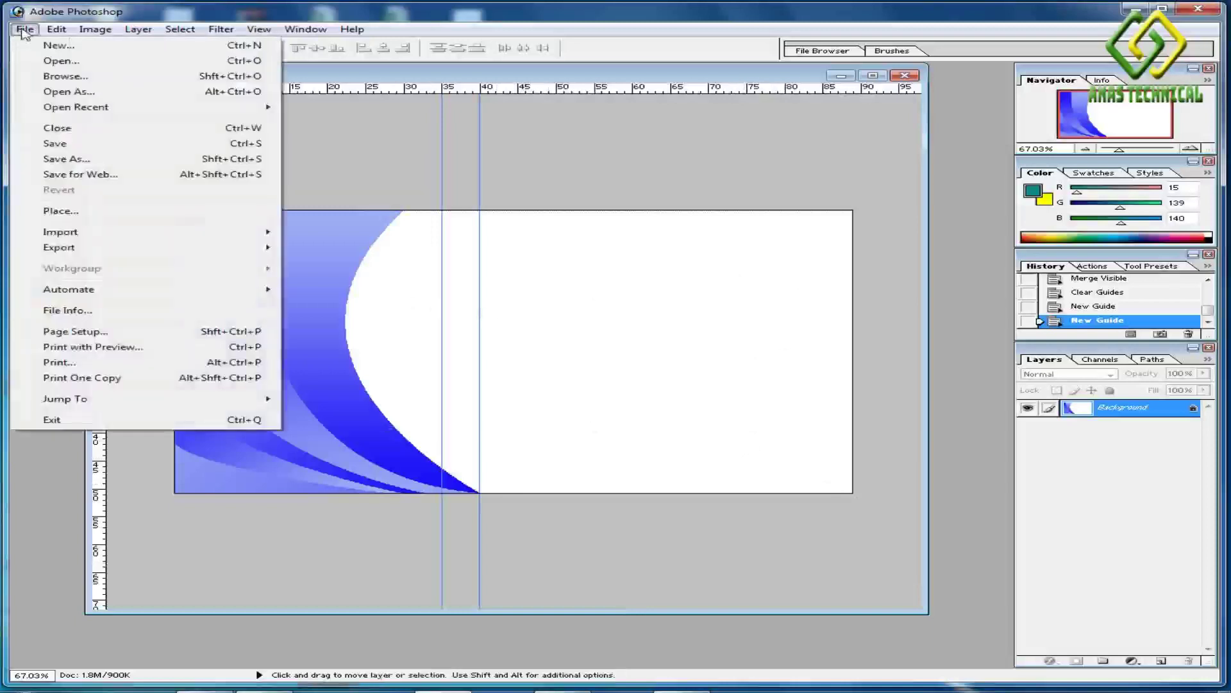
{"action": "left_click", "coordinate": [57, 59]}
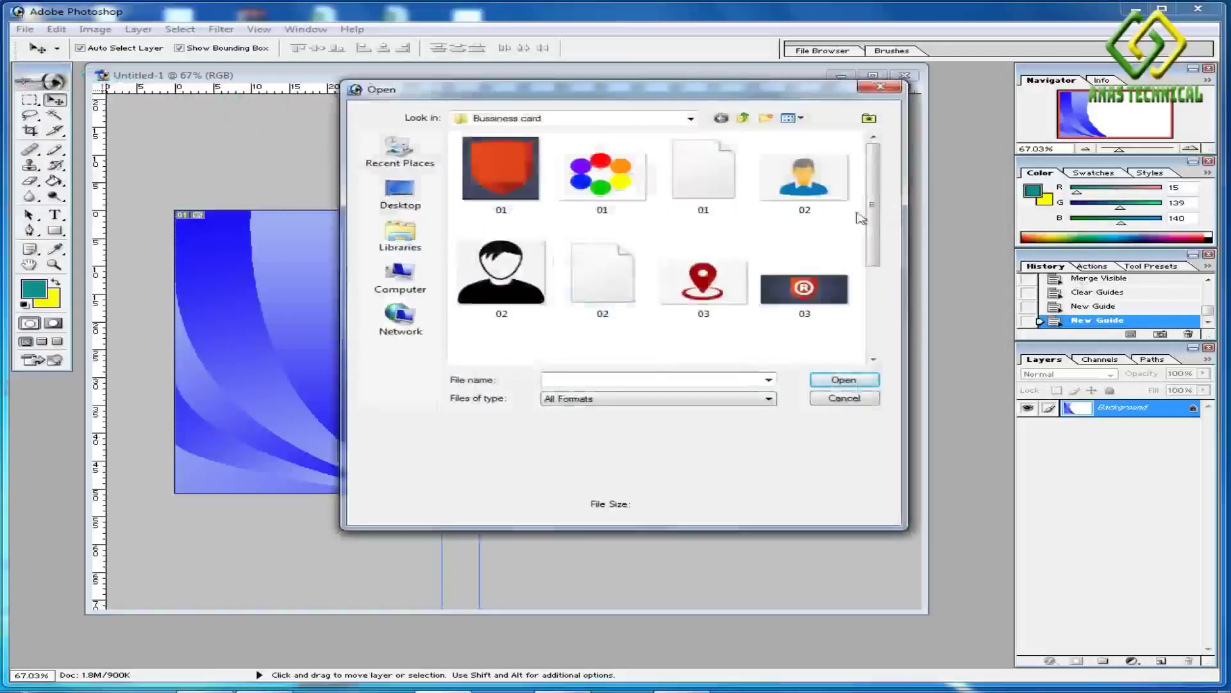
{"action": "left_click_drag", "start_coordinate": [875, 210], "coordinate": [895, 307]}
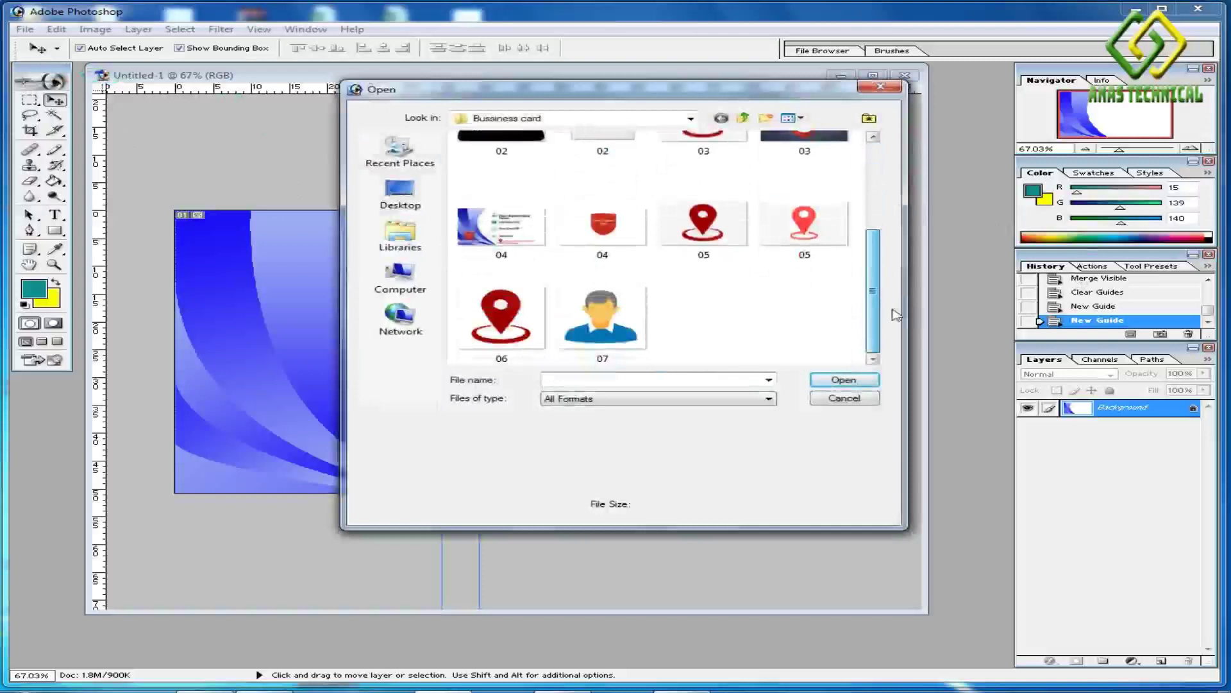
{"action": "left_click", "coordinate": [620, 320]}
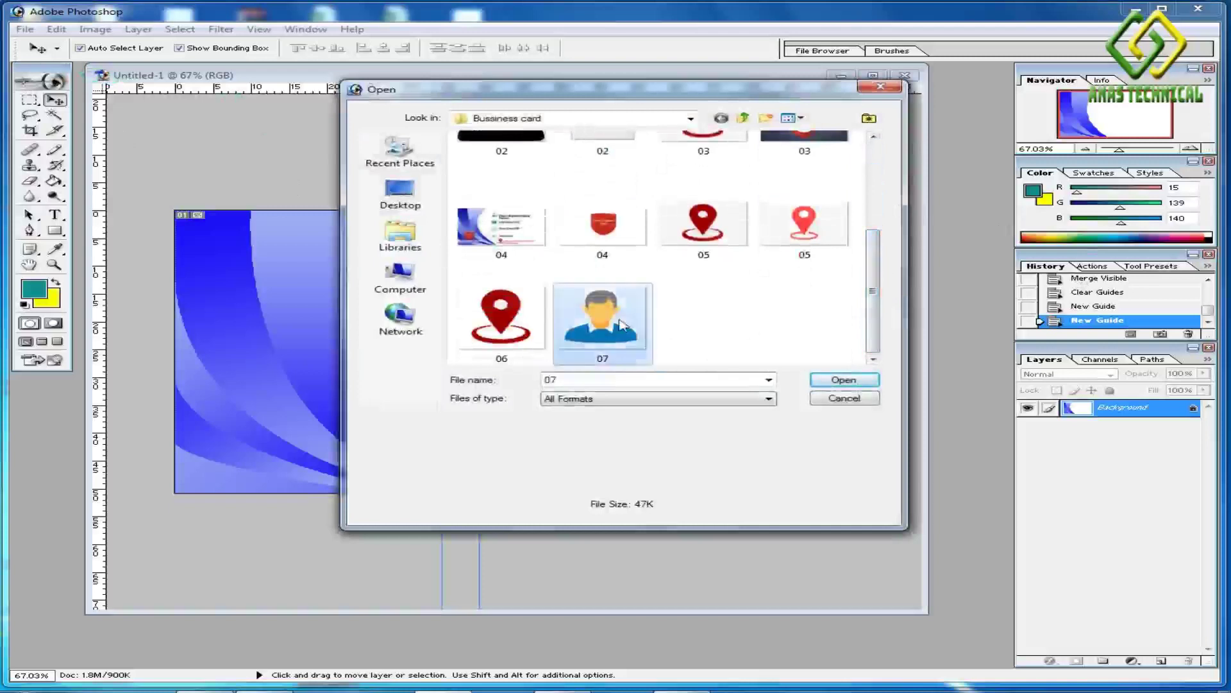
{"action": "left_click", "coordinate": [842, 381]}
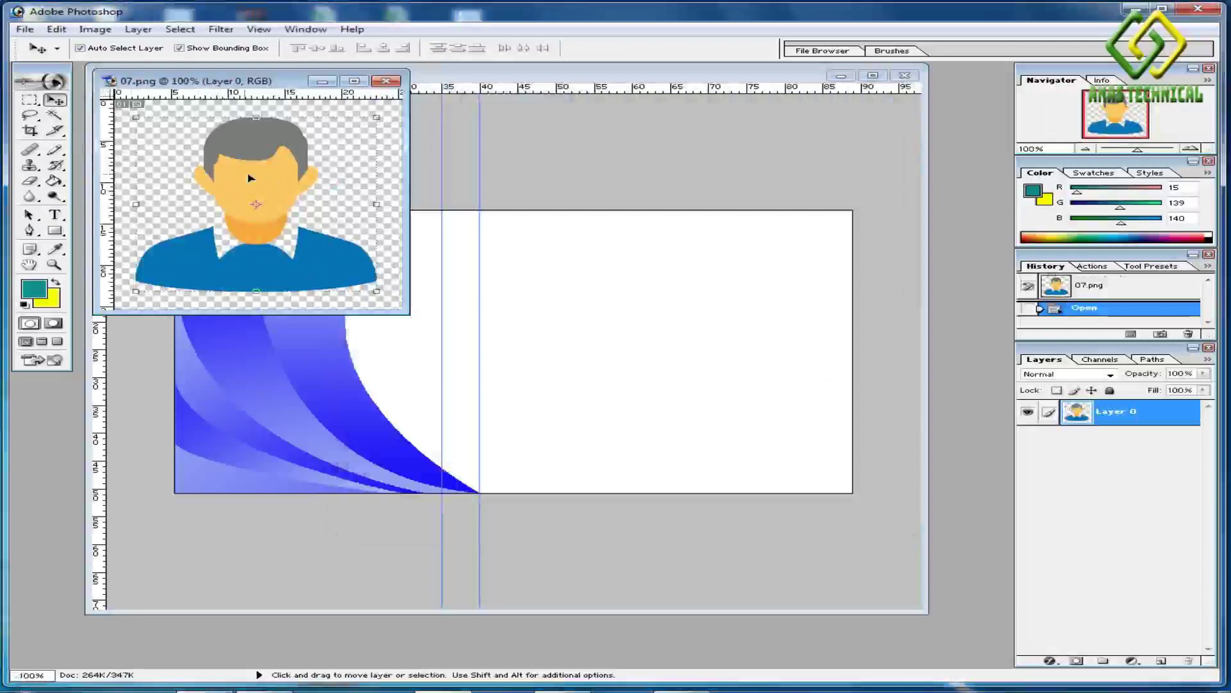
{"action": "left_click_drag", "start_coordinate": [251, 177], "coordinate": [584, 331]}
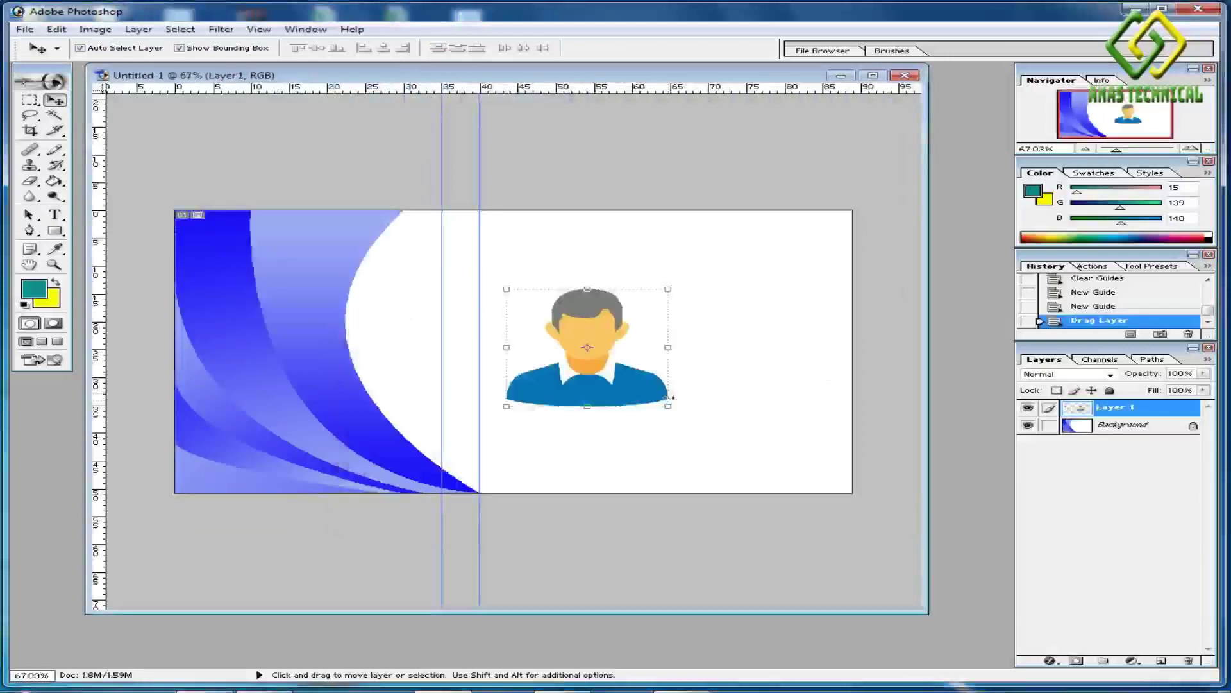
Scale the person icon down to about 26% width and 24% height, then move and fit it between the two guides.
{"action": "left_click_drag", "start_coordinate": [668, 406], "coordinate": [550, 317]}
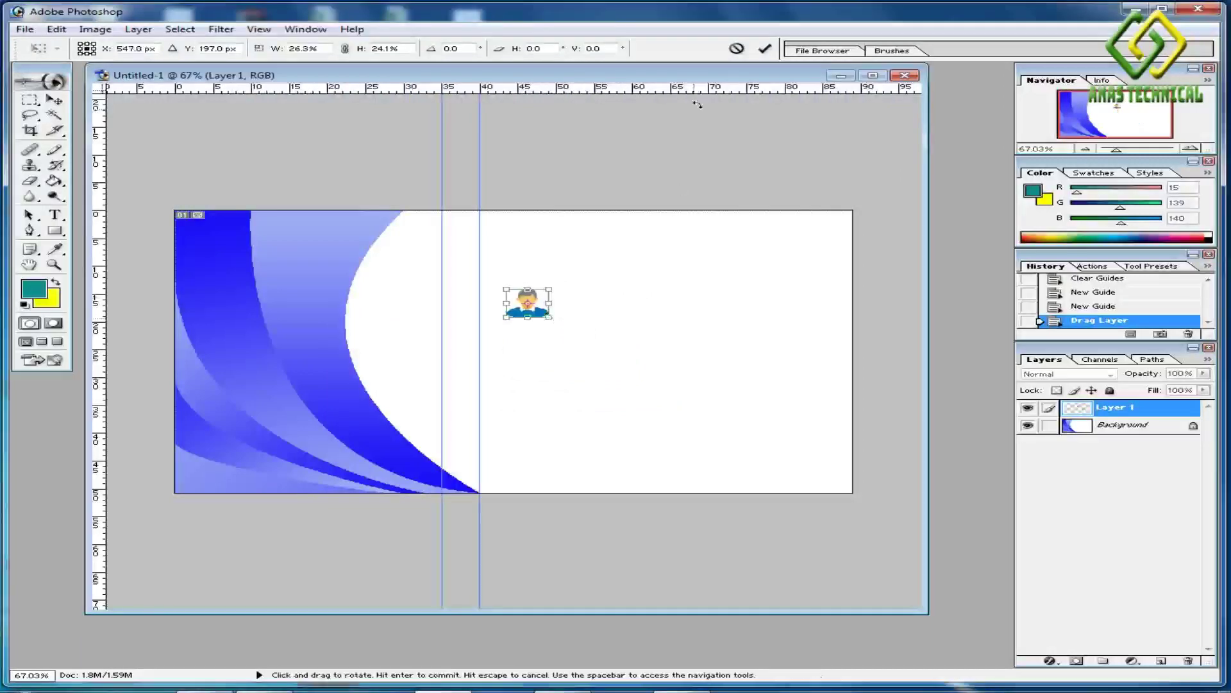
{"action": "left_click", "coordinate": [765, 50]}
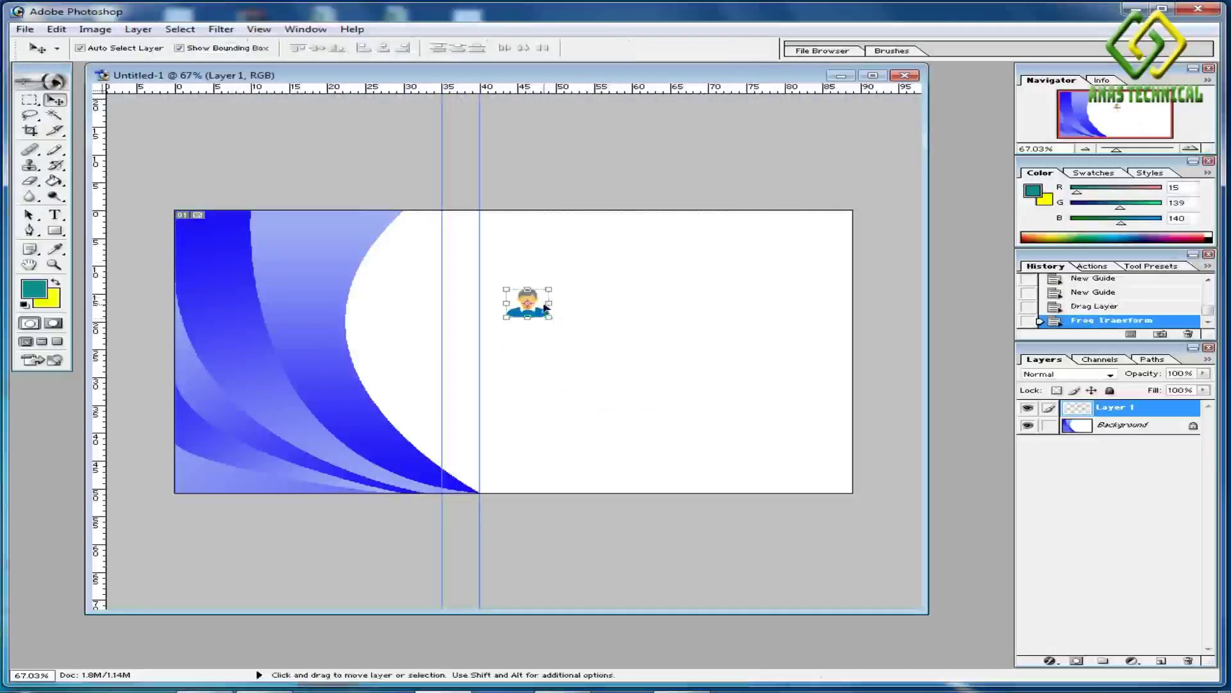
{"action": "left_click_drag", "start_coordinate": [546, 308], "coordinate": [484, 296]}
{"action": "key", "text": "ctrl+t"}
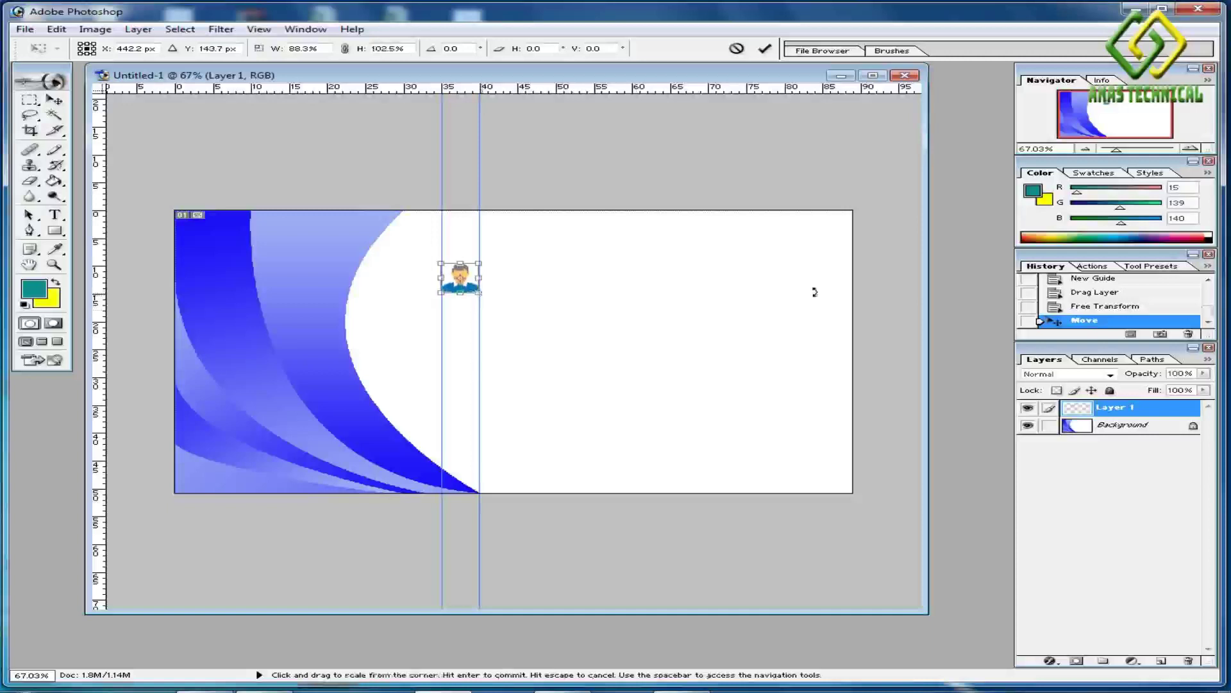
{"action": "left_click", "coordinate": [766, 49]}
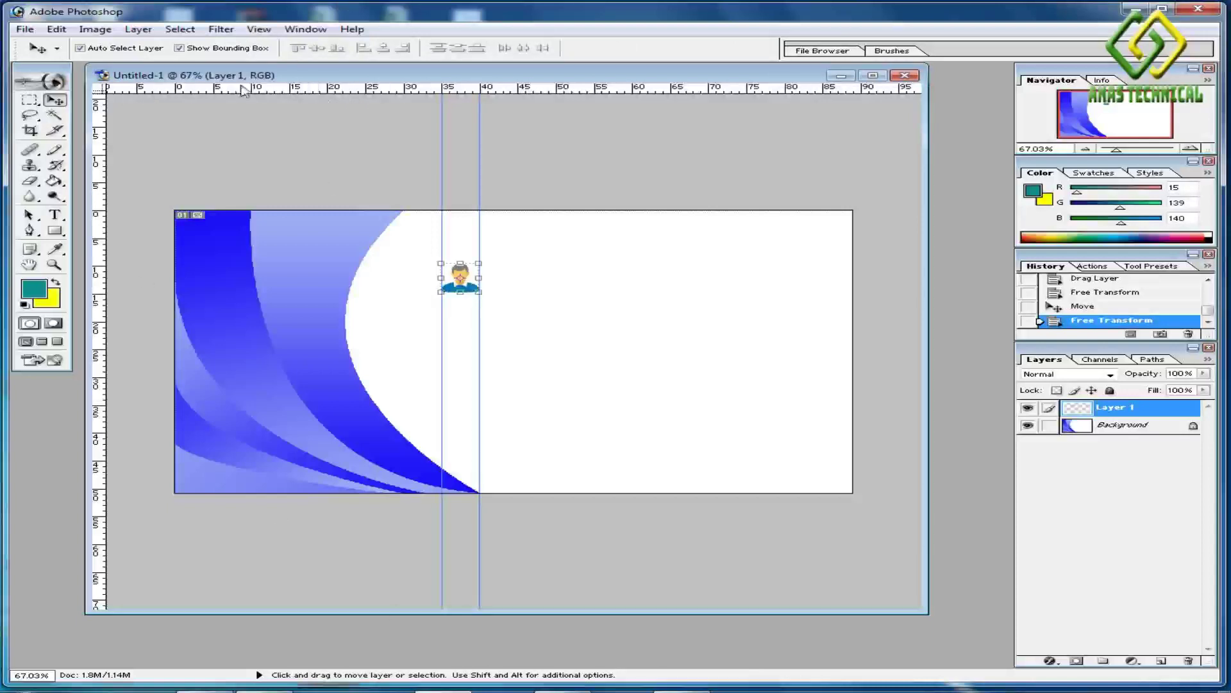
Draw a Phone 1 custom shape path between the two guides, just below the person icon.
{"action": "left_click", "coordinate": [66, 235]}
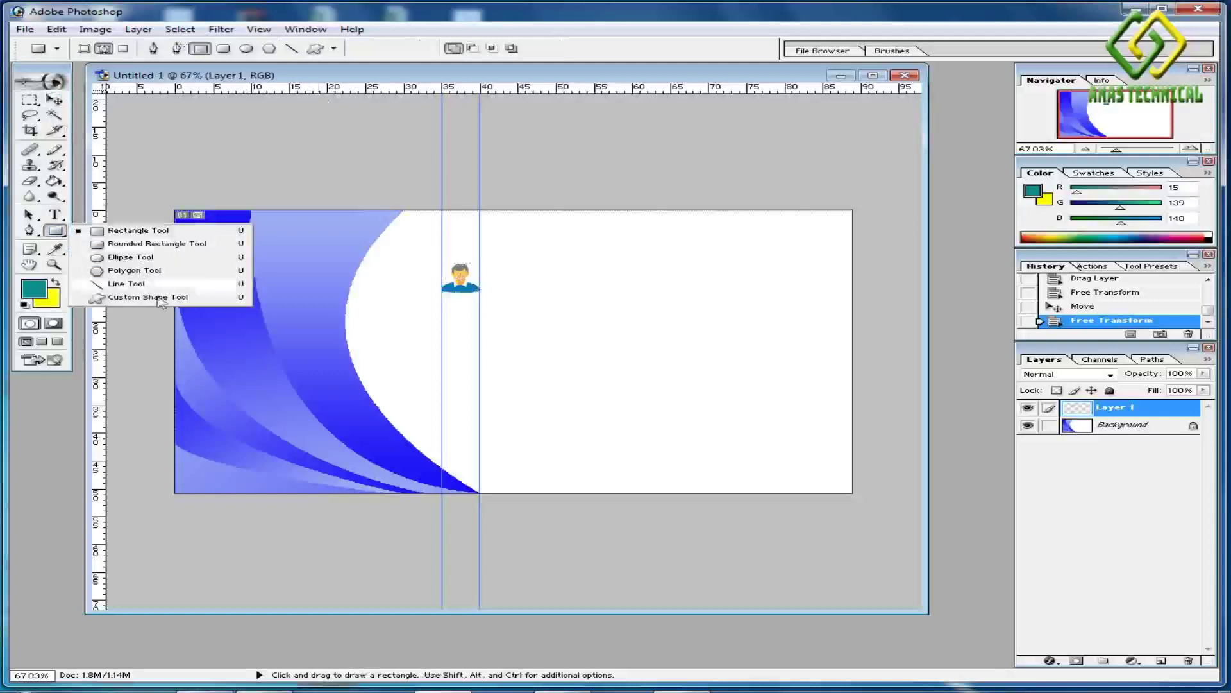
{"action": "left_click", "coordinate": [161, 298]}
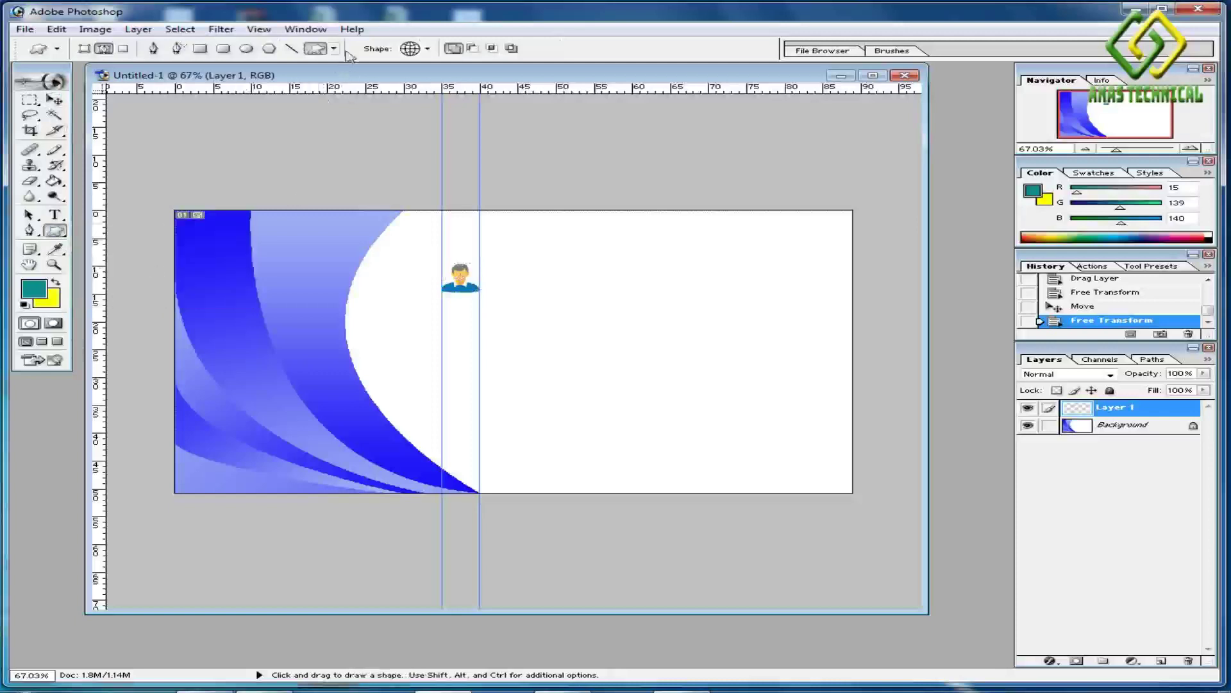
{"action": "left_click", "coordinate": [427, 51]}
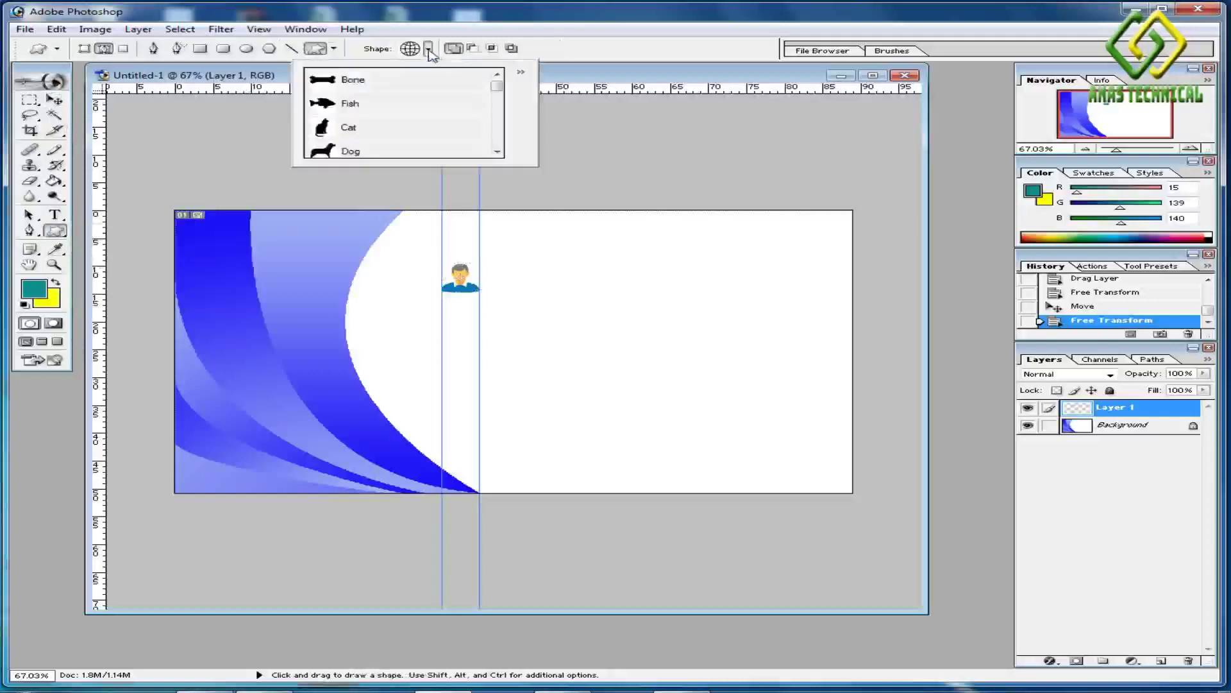
{"action": "left_click_drag", "start_coordinate": [499, 93], "coordinate": [500, 101]}
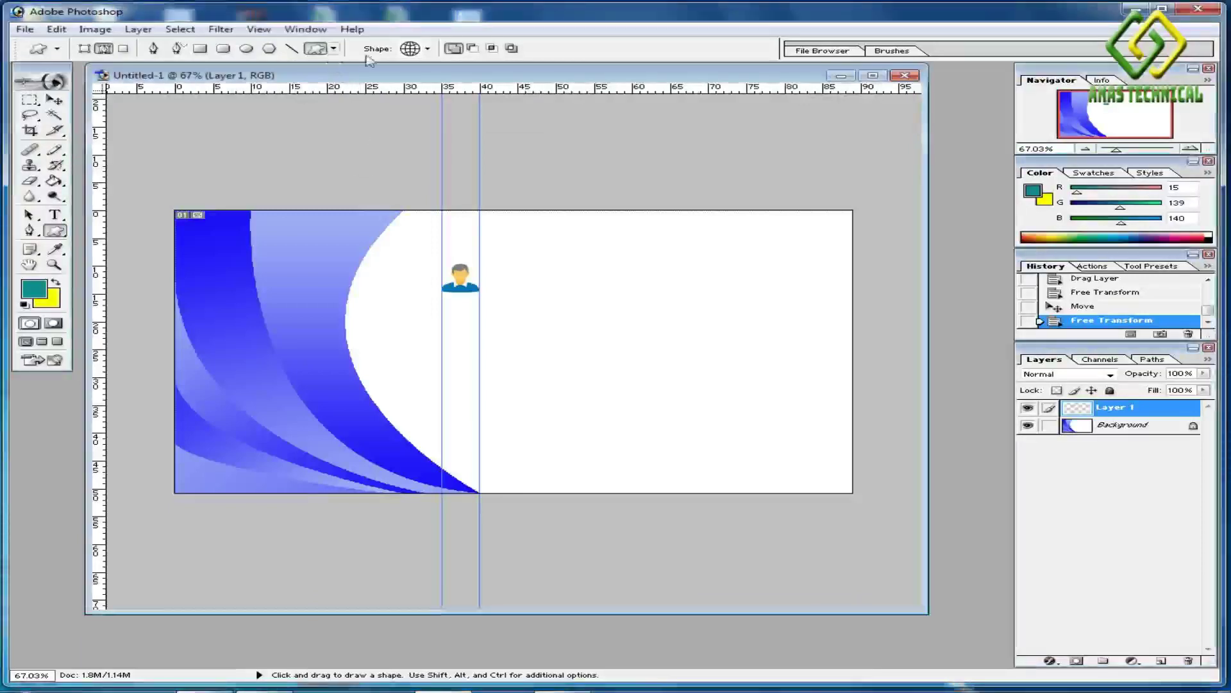
{"action": "left_click", "coordinate": [428, 50]}
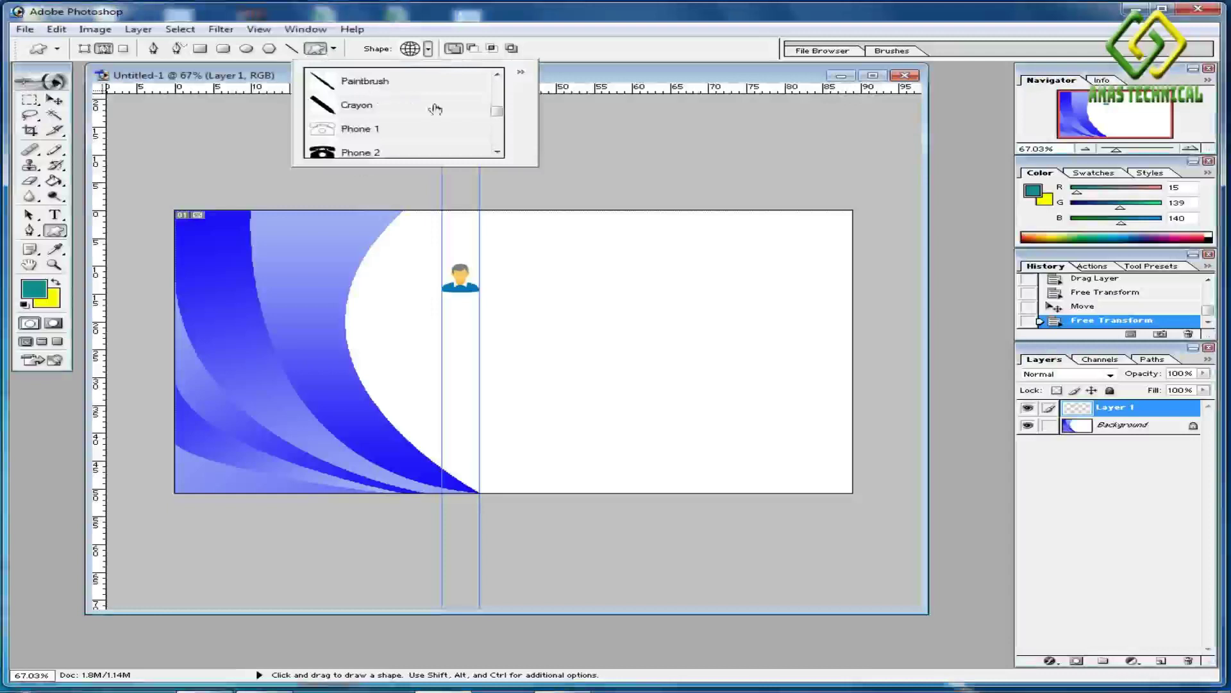
{"action": "left_click", "coordinate": [328, 130]}
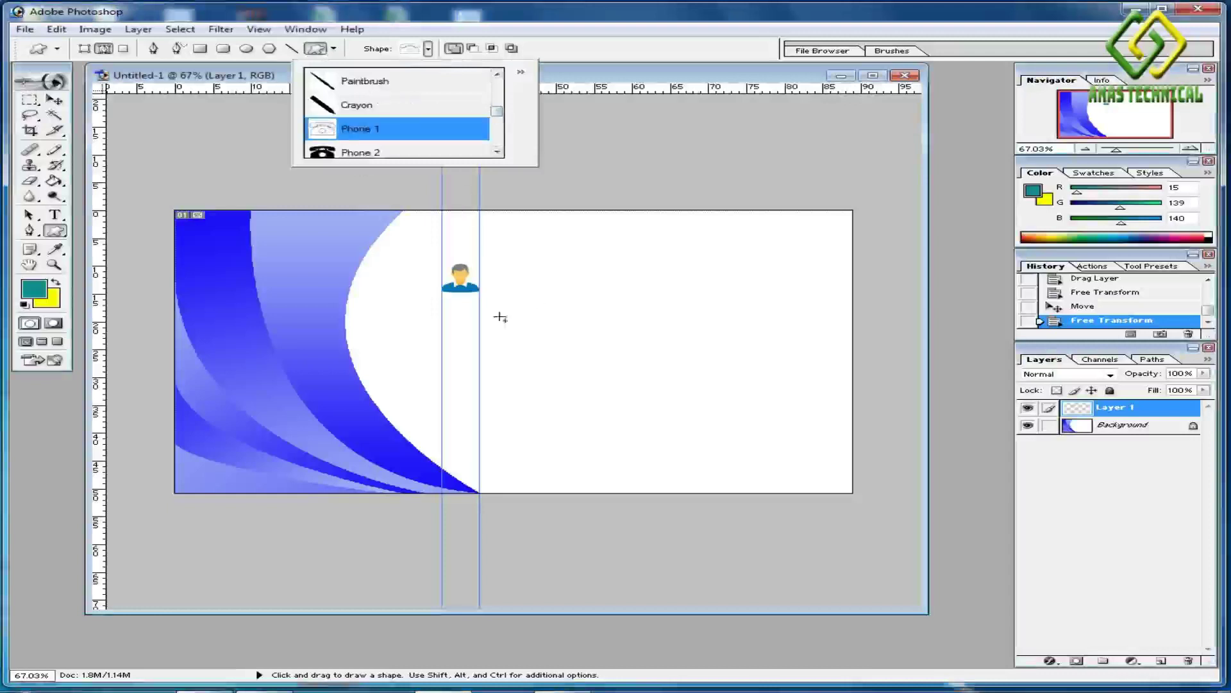
{"action": "left_click_drag", "start_coordinate": [443, 319], "coordinate": [477, 340]}
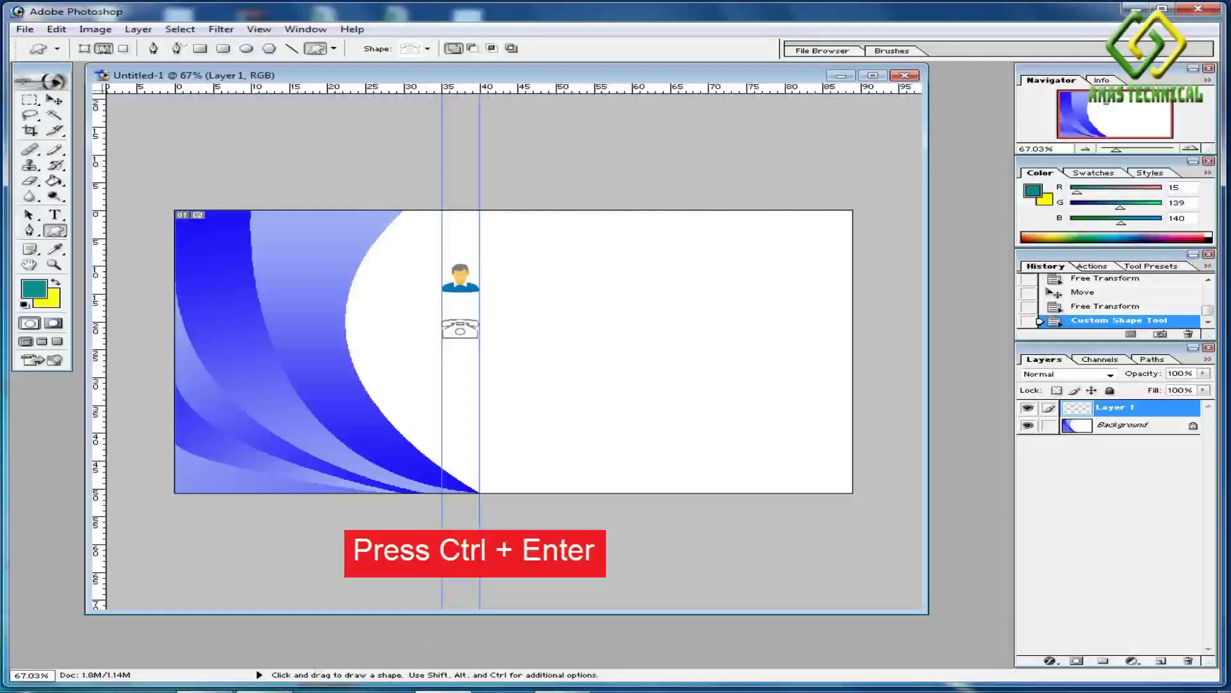
Convert the phone path to a selection, fill it with the teal foreground colour and deselect.
{"action": "key", "text": "ctrl"}
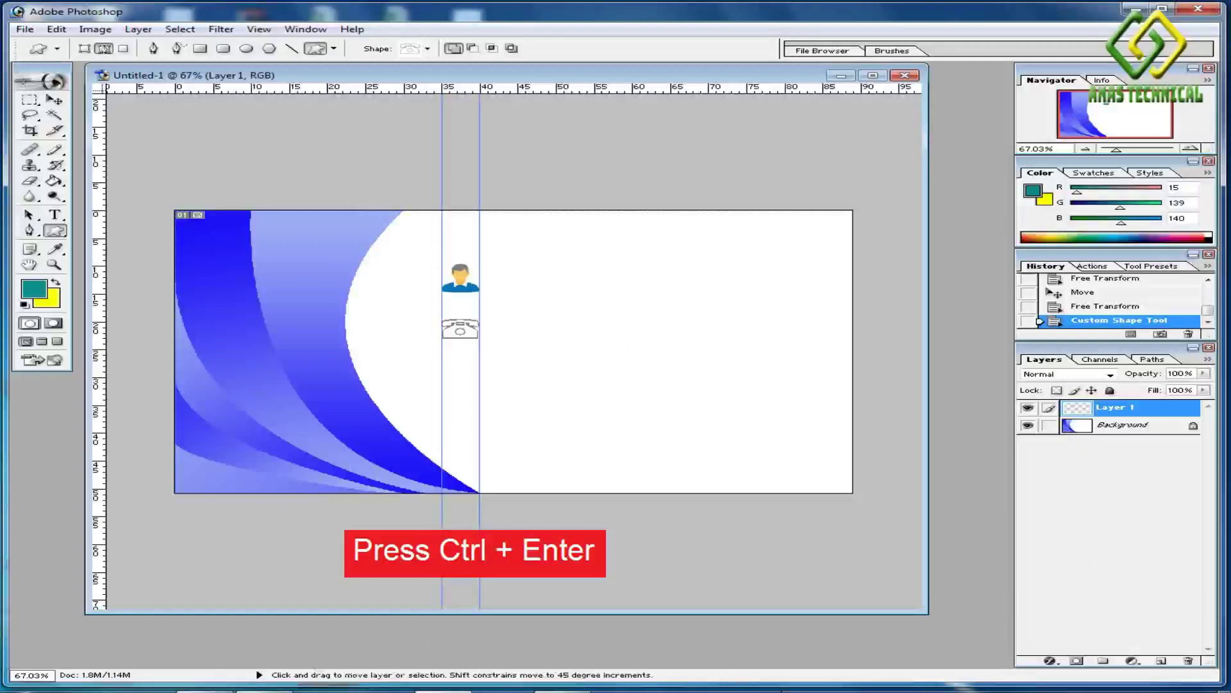
{"action": "key", "text": "ctrl+Return"}
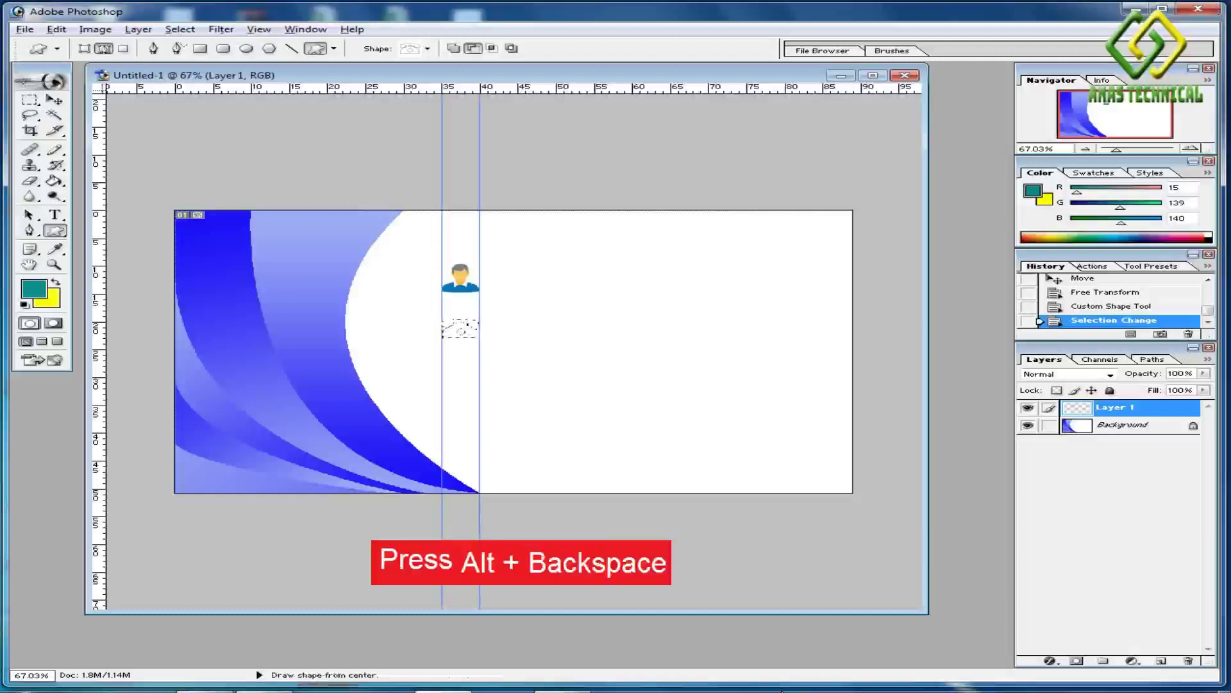
{"action": "key", "text": "alt+BackSpace"}
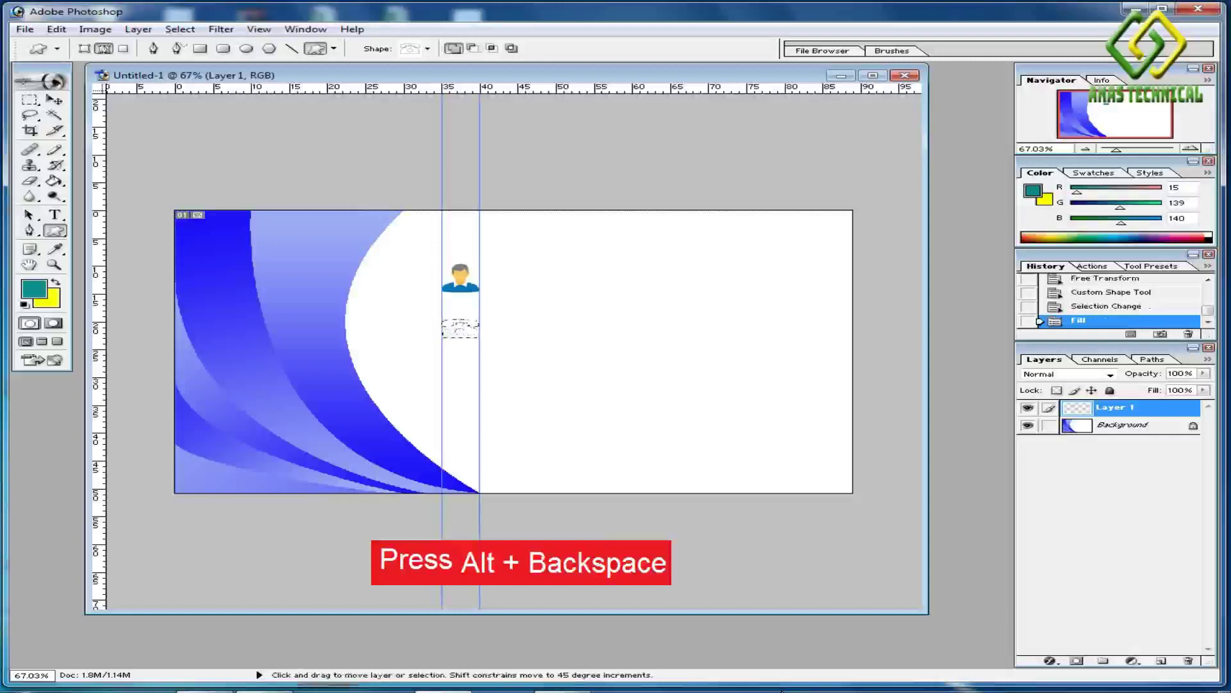
{"action": "key", "text": "ctrl+d"}
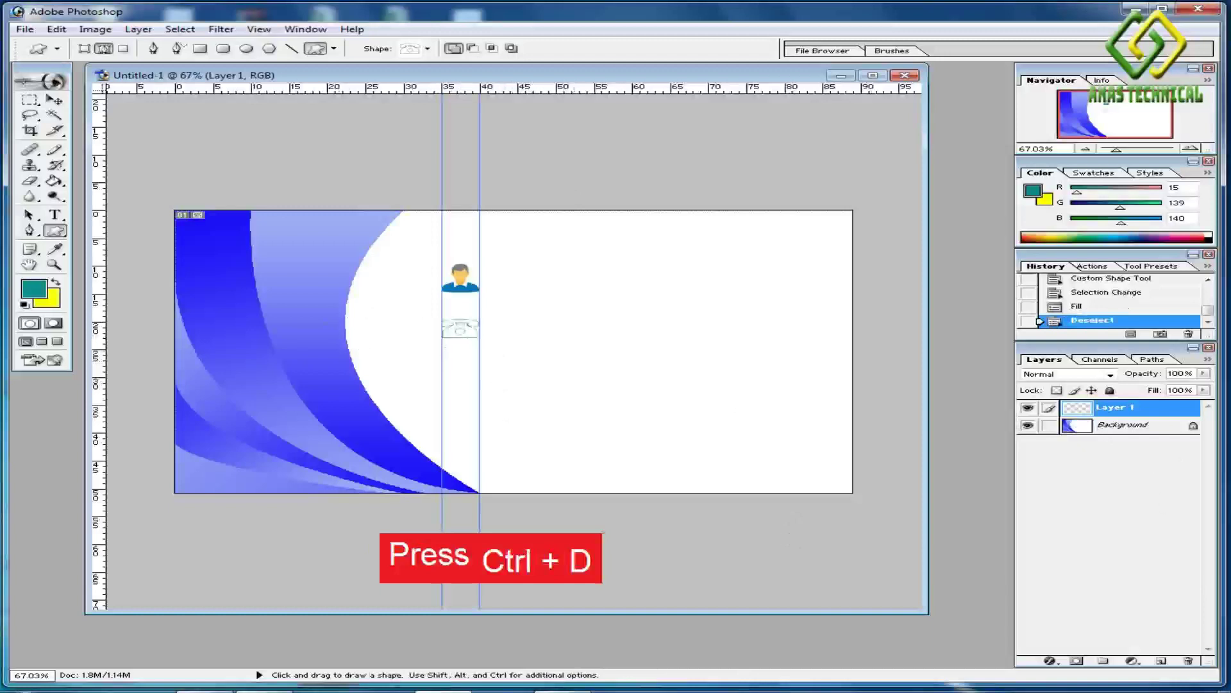
Add a new layer and draw an Envelope 2 custom shape path between the guides, below the phone icon.
{"action": "left_click", "coordinate": [1161, 662]}
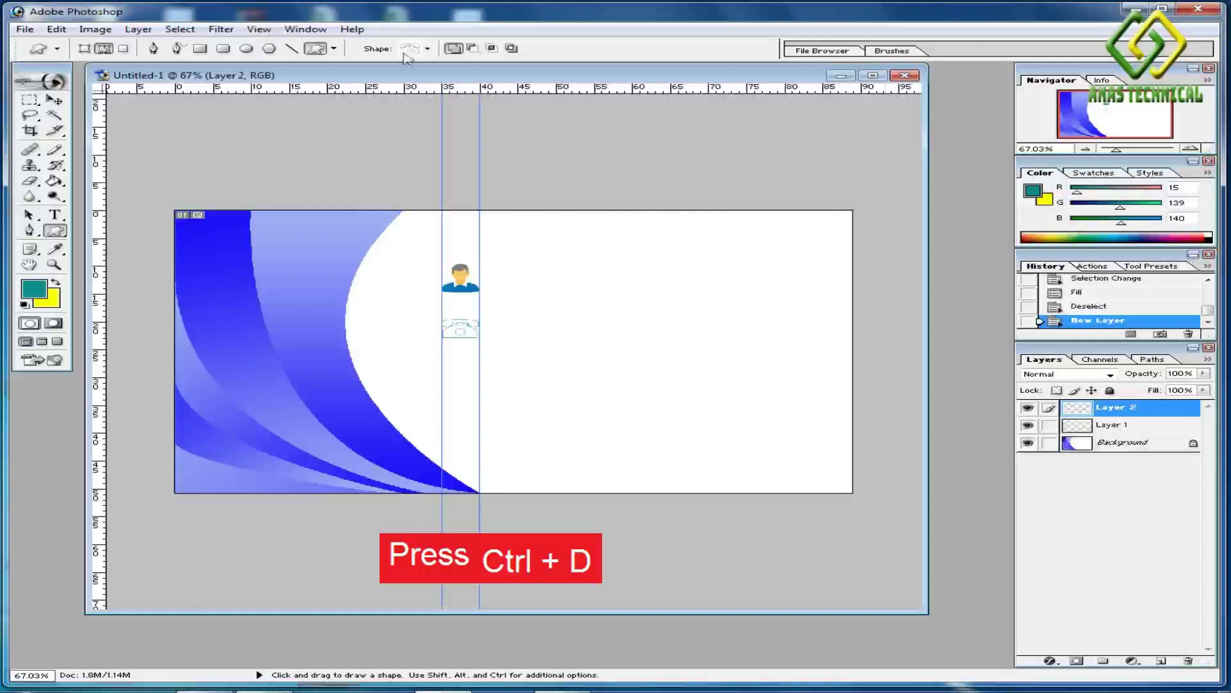
{"action": "left_click", "coordinate": [426, 49]}
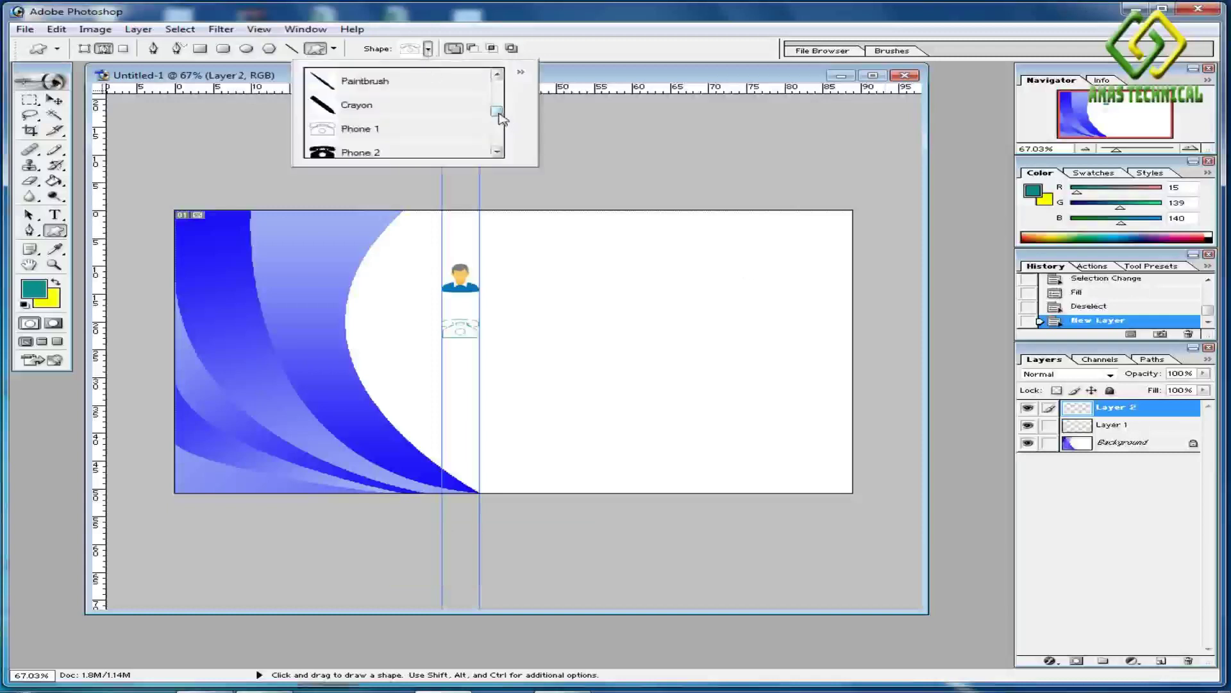
{"action": "left_click_drag", "start_coordinate": [499, 115], "coordinate": [504, 132]}
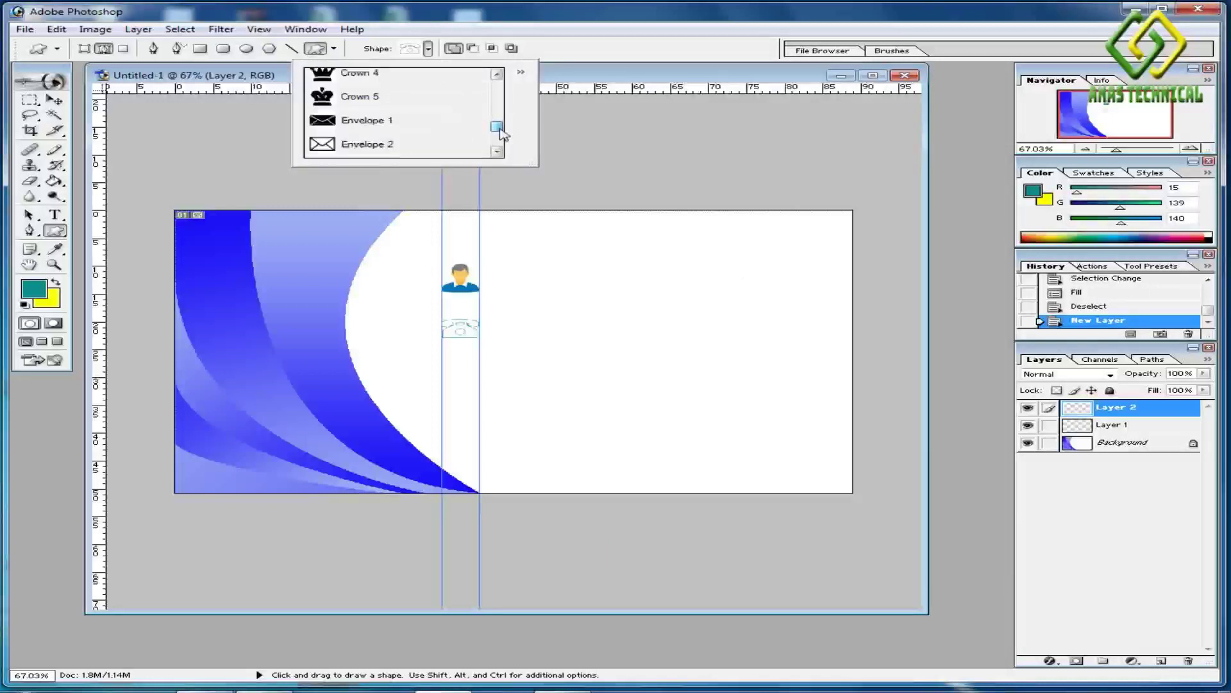
{"action": "left_click", "coordinate": [372, 148]}
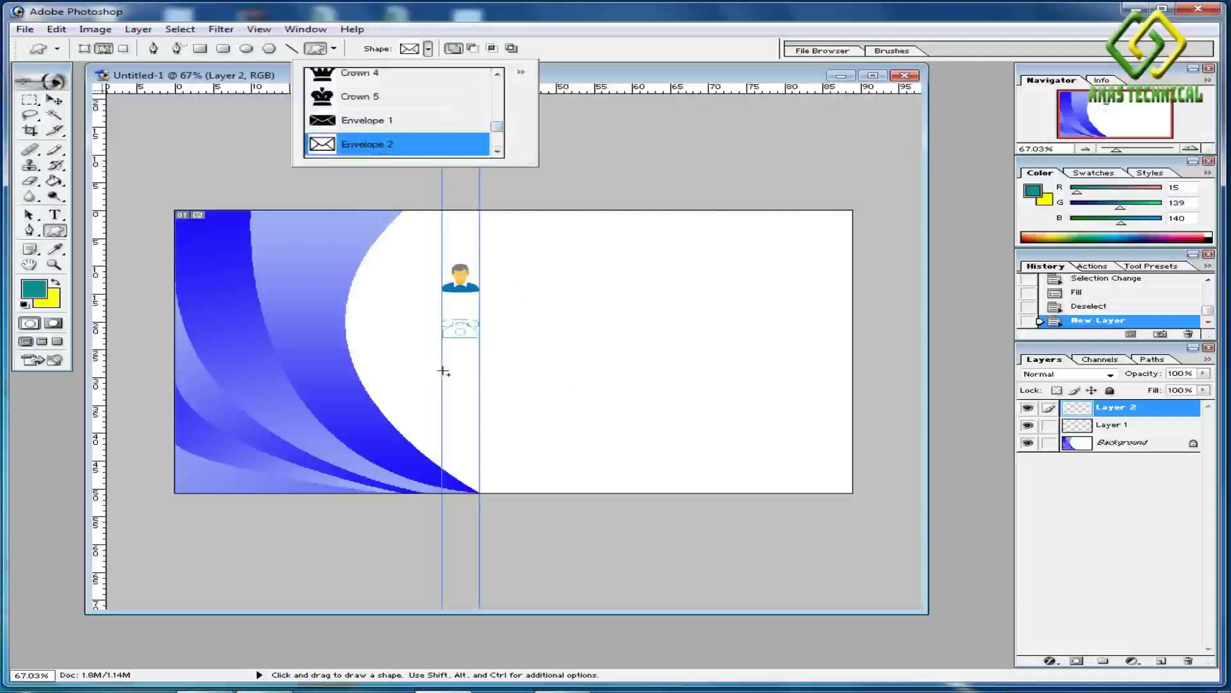
{"action": "left_click_drag", "start_coordinate": [443, 371], "coordinate": [480, 388]}
Turn the envelope path into a selection, fill it with the teal foreground colour and deselect.
{"action": "key", "text": "ctrl"}
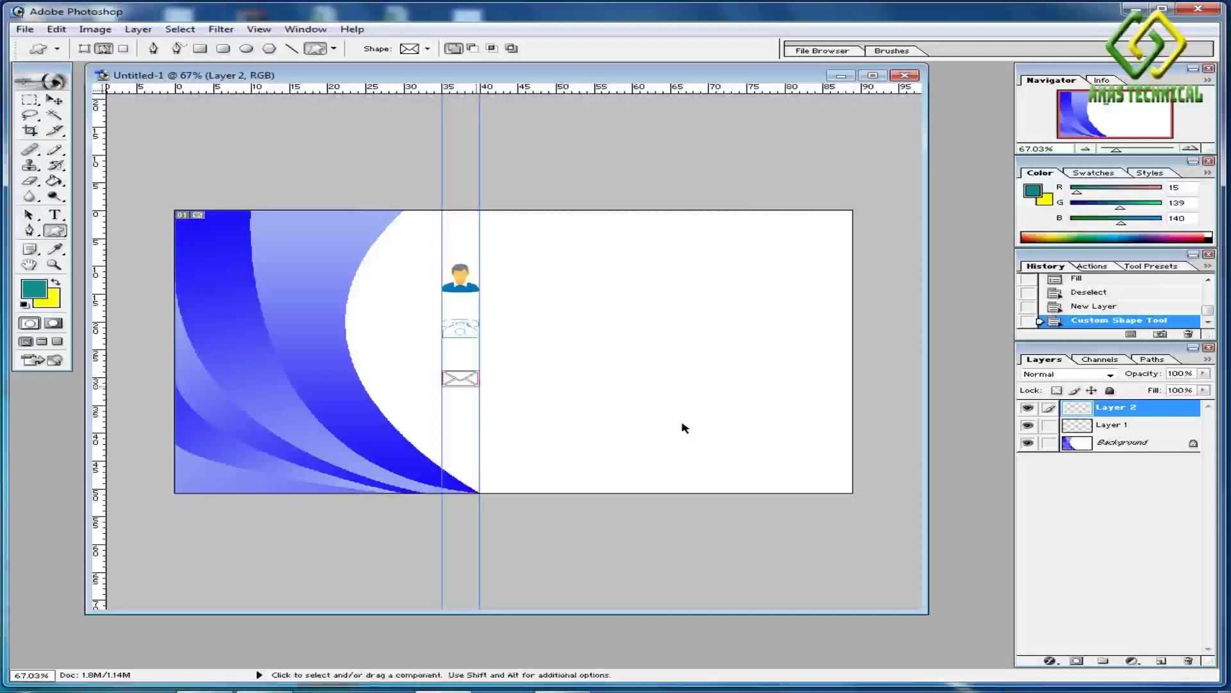
{"action": "key", "text": "ctrl+Return"}
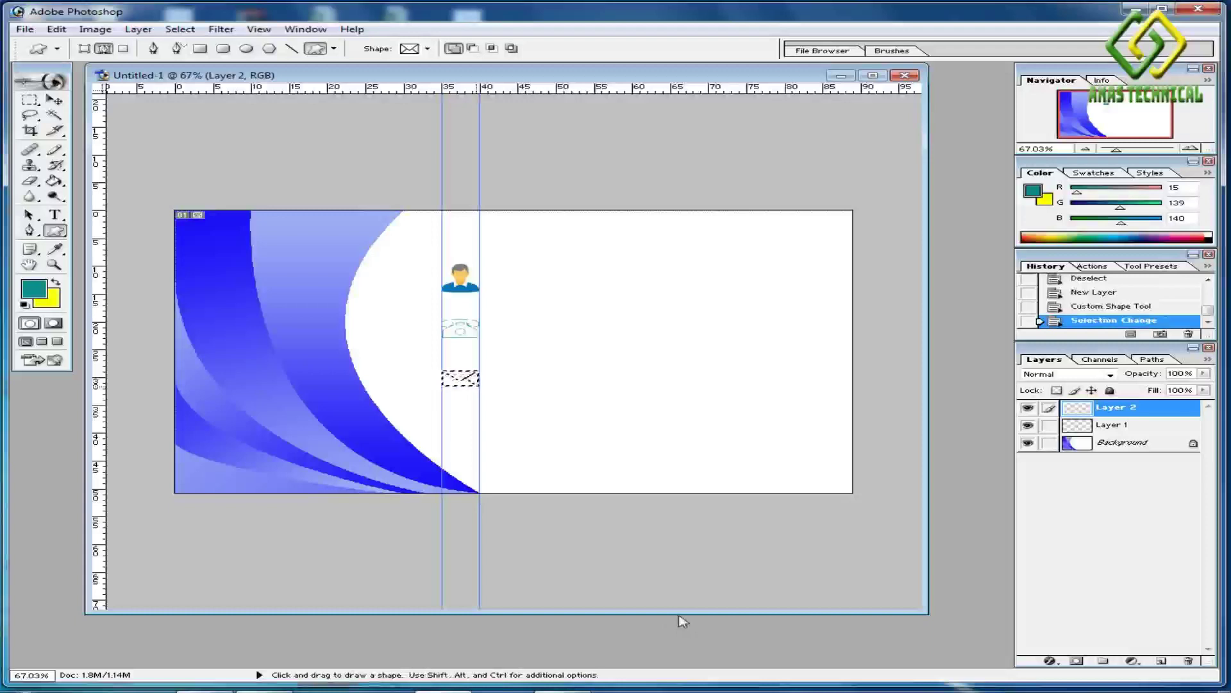
{"action": "key", "text": "alt"}
{"action": "key", "text": "alt+BackSpace"}
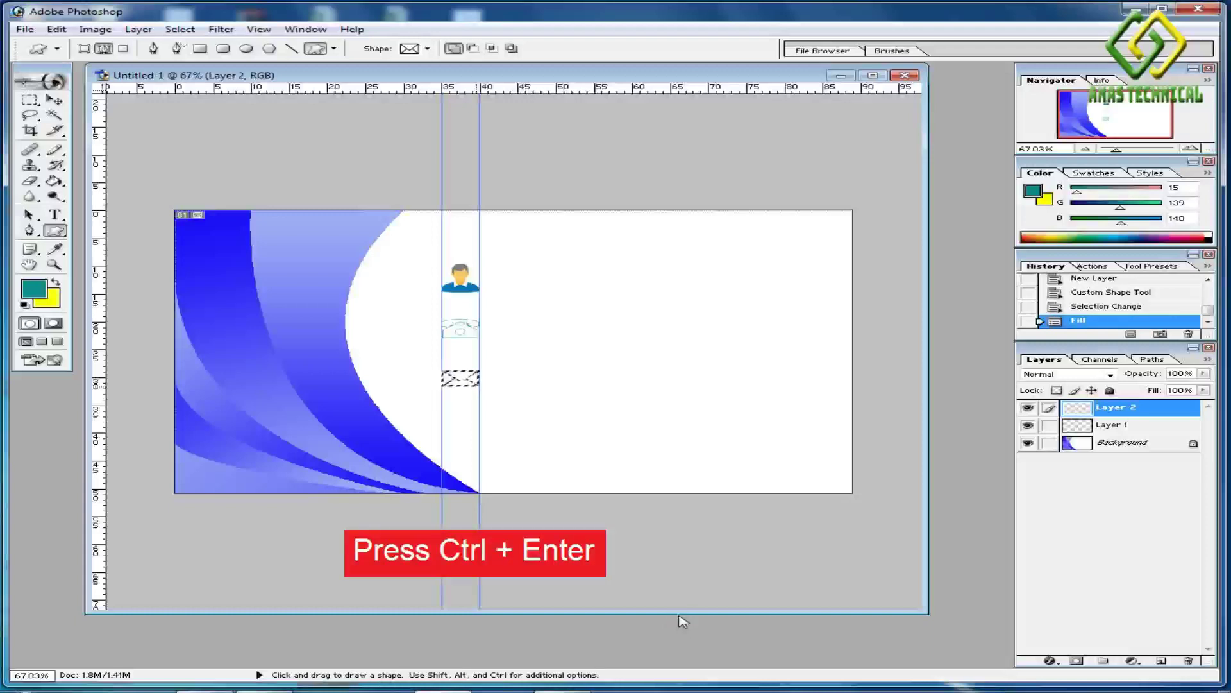
{"action": "key", "text": "ctrl"}
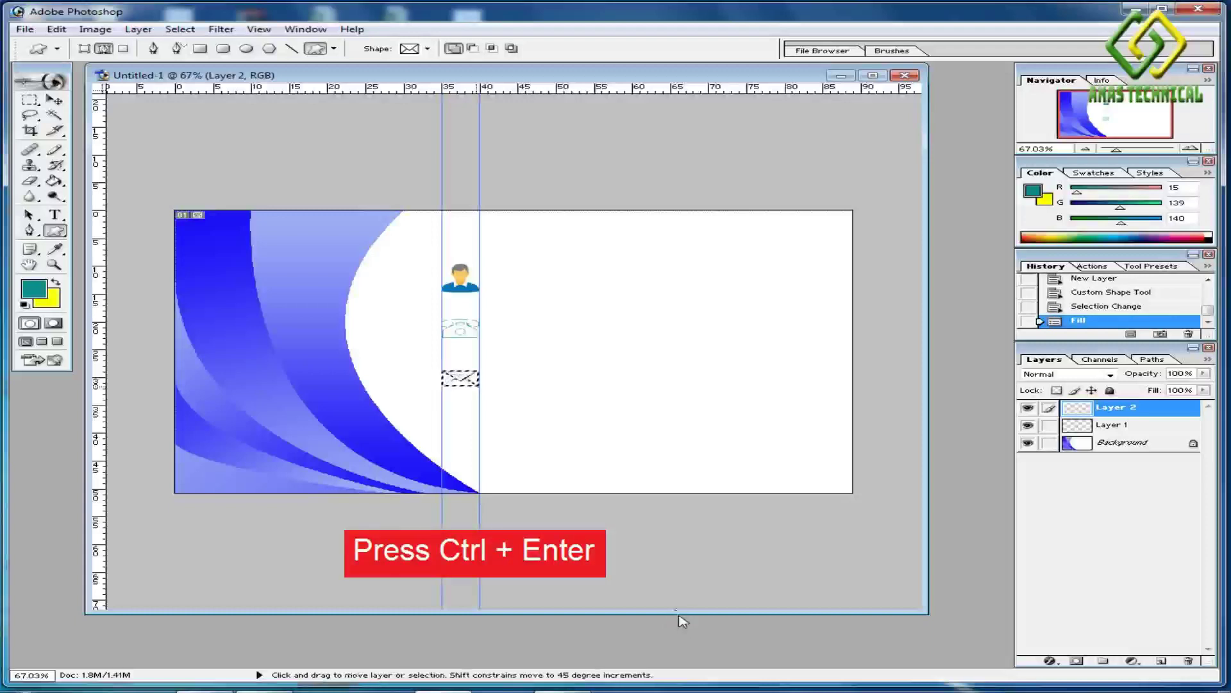
{"action": "key", "text": "ctrl+d"}
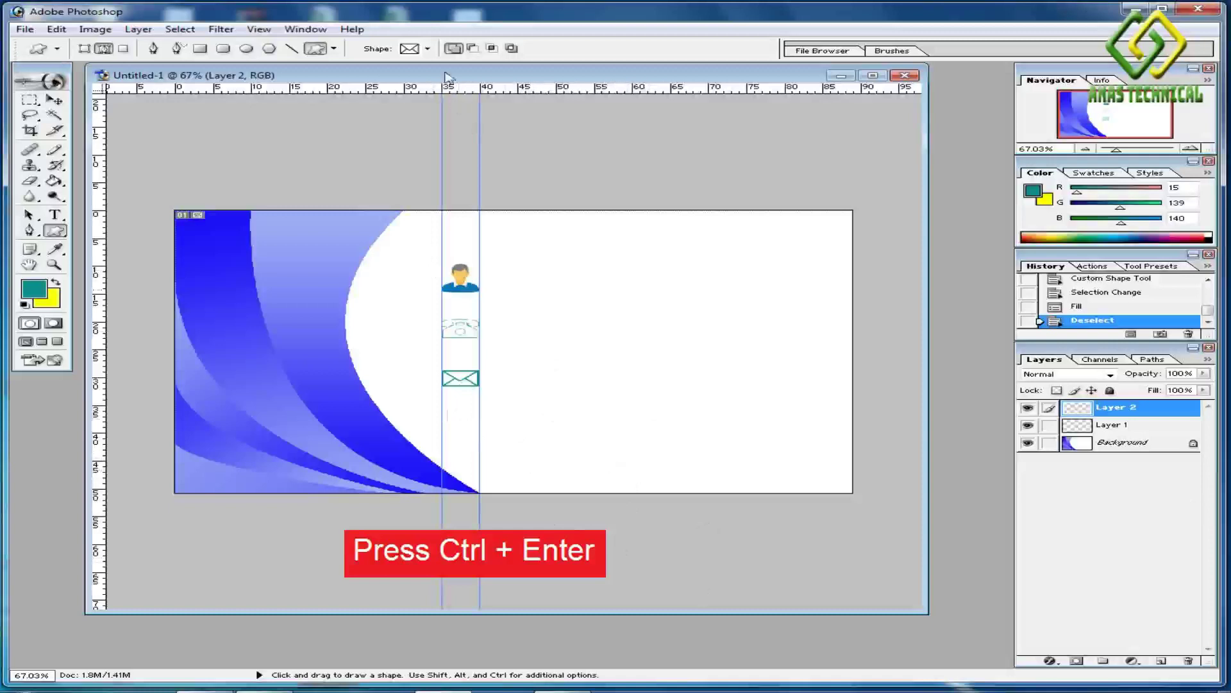
Load the All set of custom shapes for the Custom Shape tool.
{"action": "left_click", "coordinate": [429, 48]}
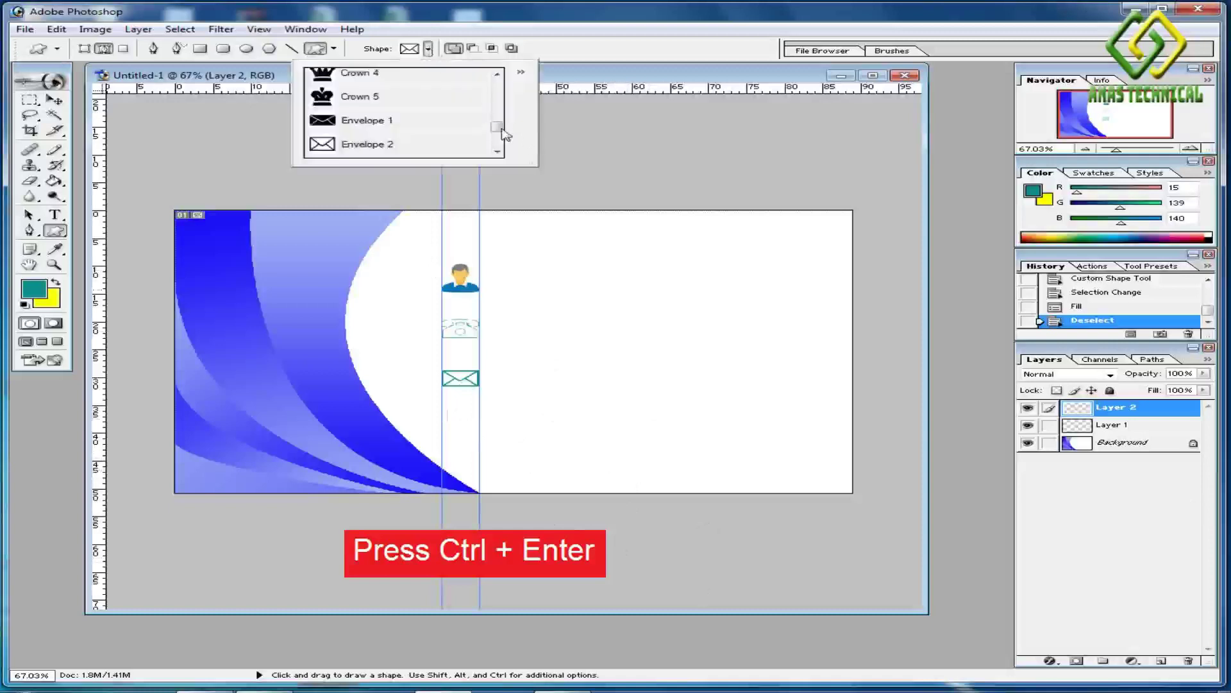
{"action": "left_click_drag", "start_coordinate": [499, 128], "coordinate": [498, 82]}
{"action": "left_click", "coordinate": [521, 73]}
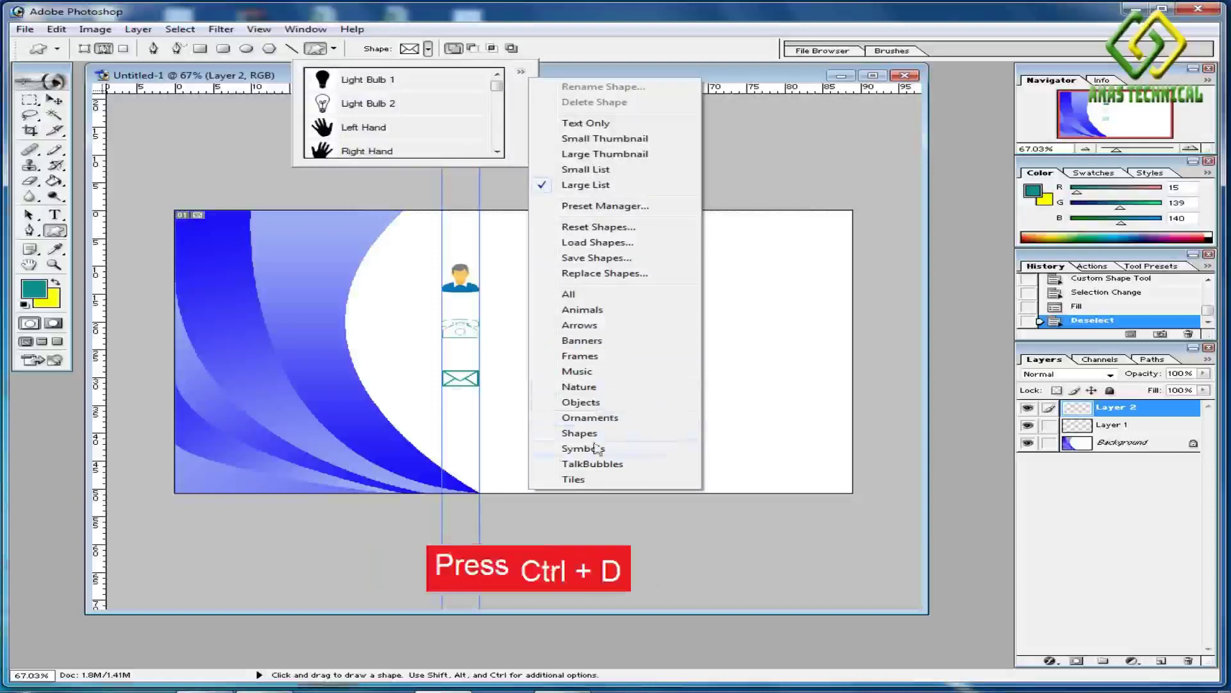
{"action": "left_click", "coordinate": [576, 295]}
{"action": "left_click", "coordinate": [578, 267]}
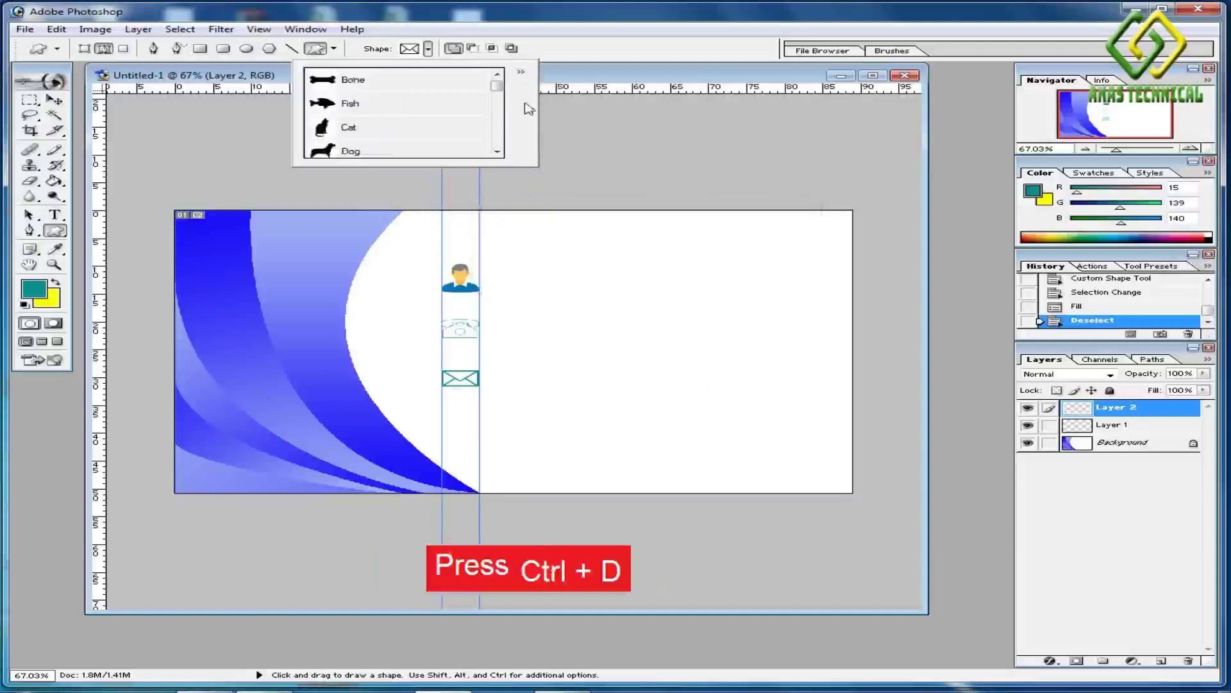
Draw a World custom shape between the guides below the envelope, and fill its selection with the teal foreground colour, then deselect.
{"action": "left_click_drag", "start_coordinate": [497, 86], "coordinate": [501, 137]}
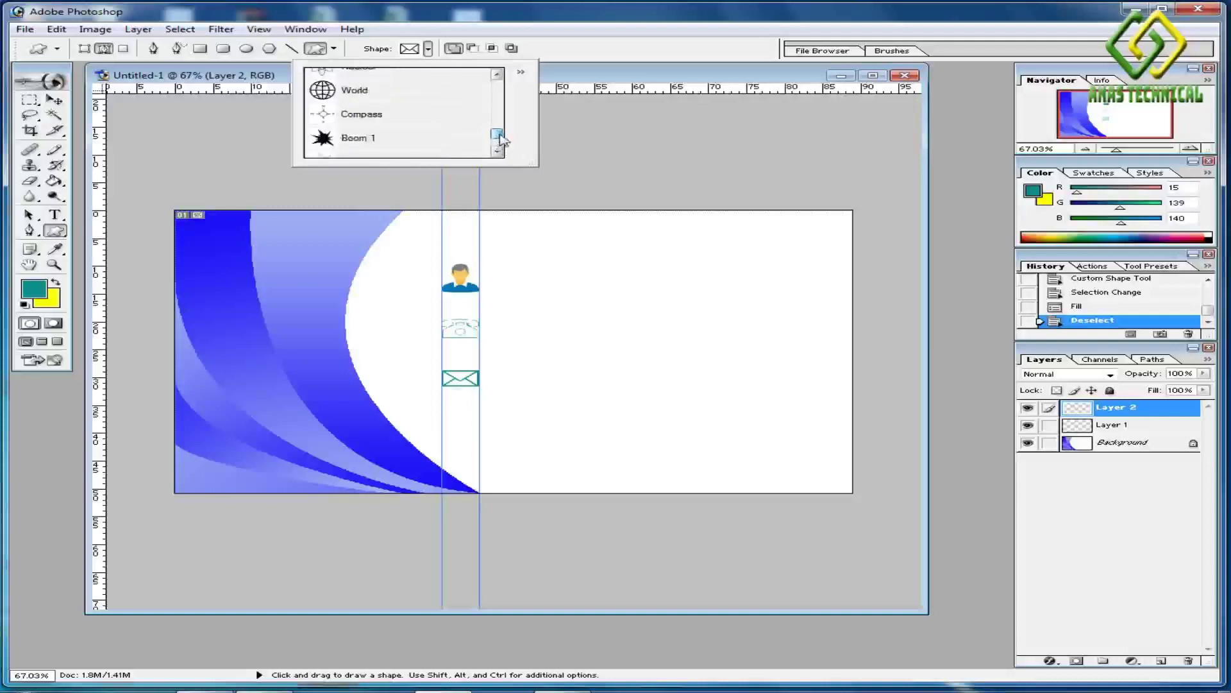
{"action": "left_click", "coordinate": [329, 94]}
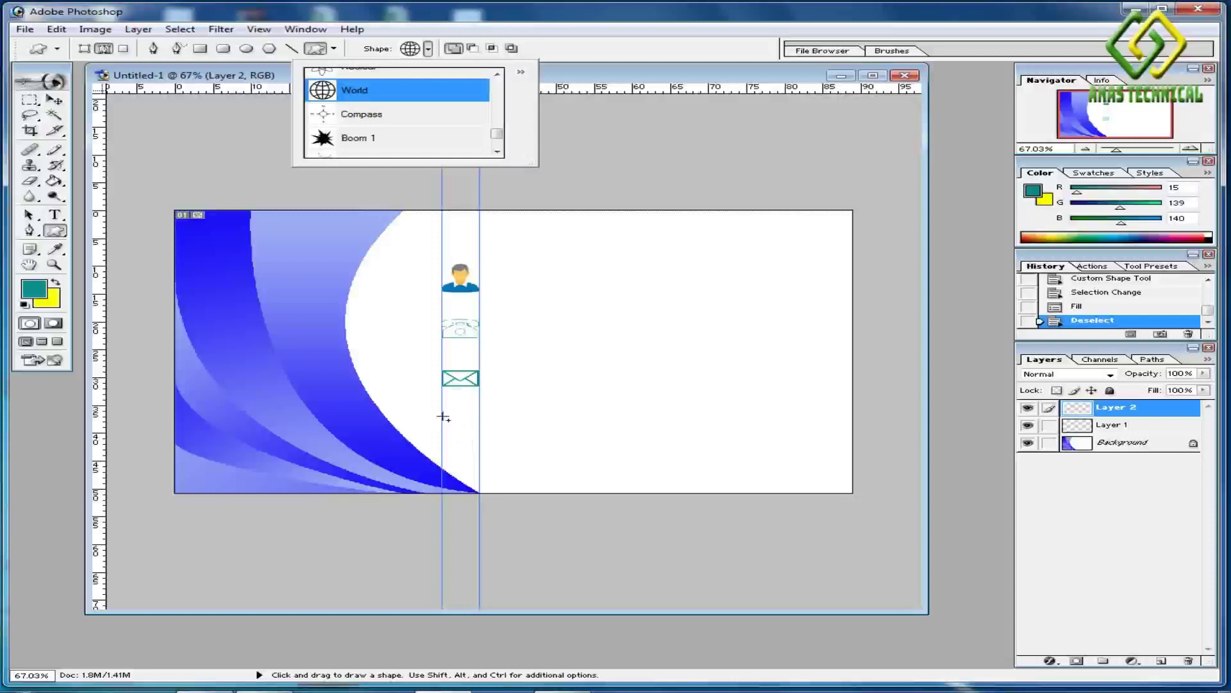
{"action": "left_click_drag", "start_coordinate": [443, 417], "coordinate": [478, 443]}
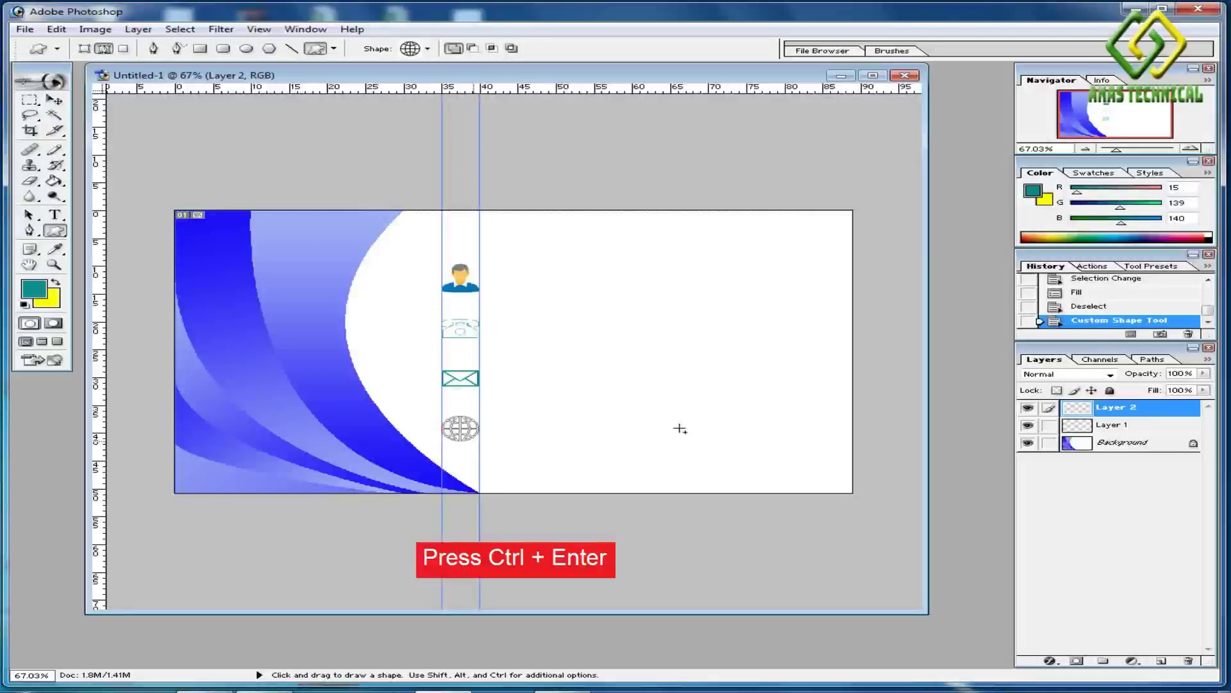
{"action": "key", "text": "ctrl+Return"}
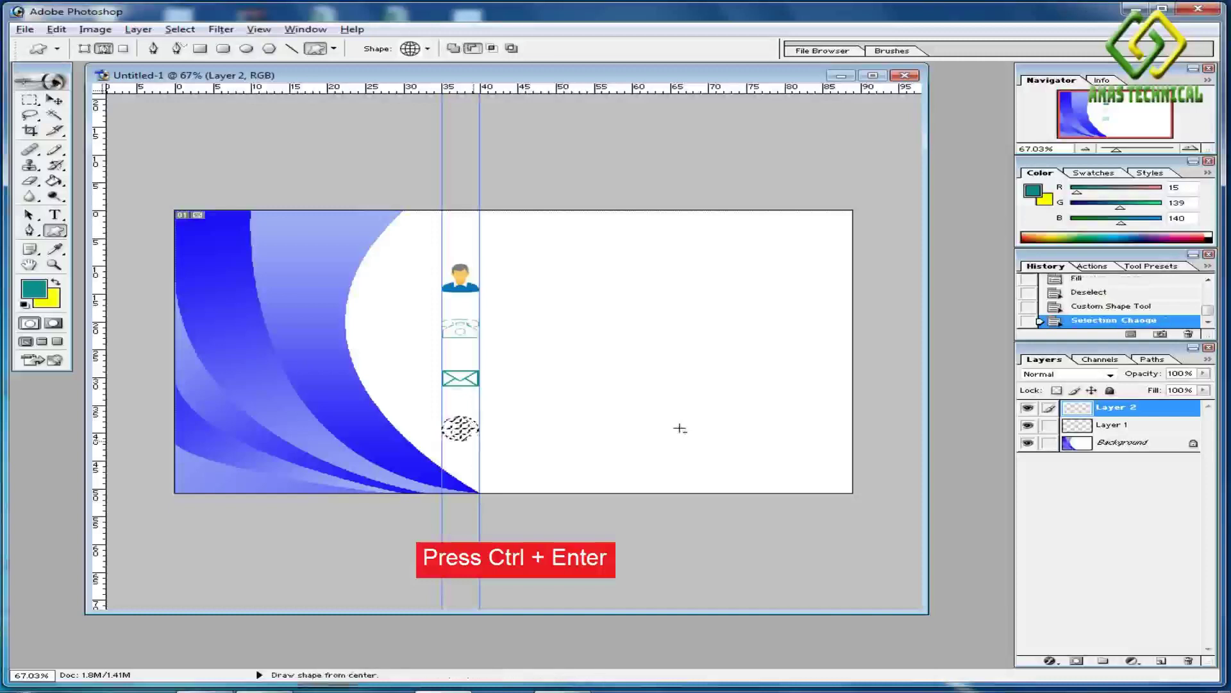
{"action": "key", "text": "alt+BackSpace"}
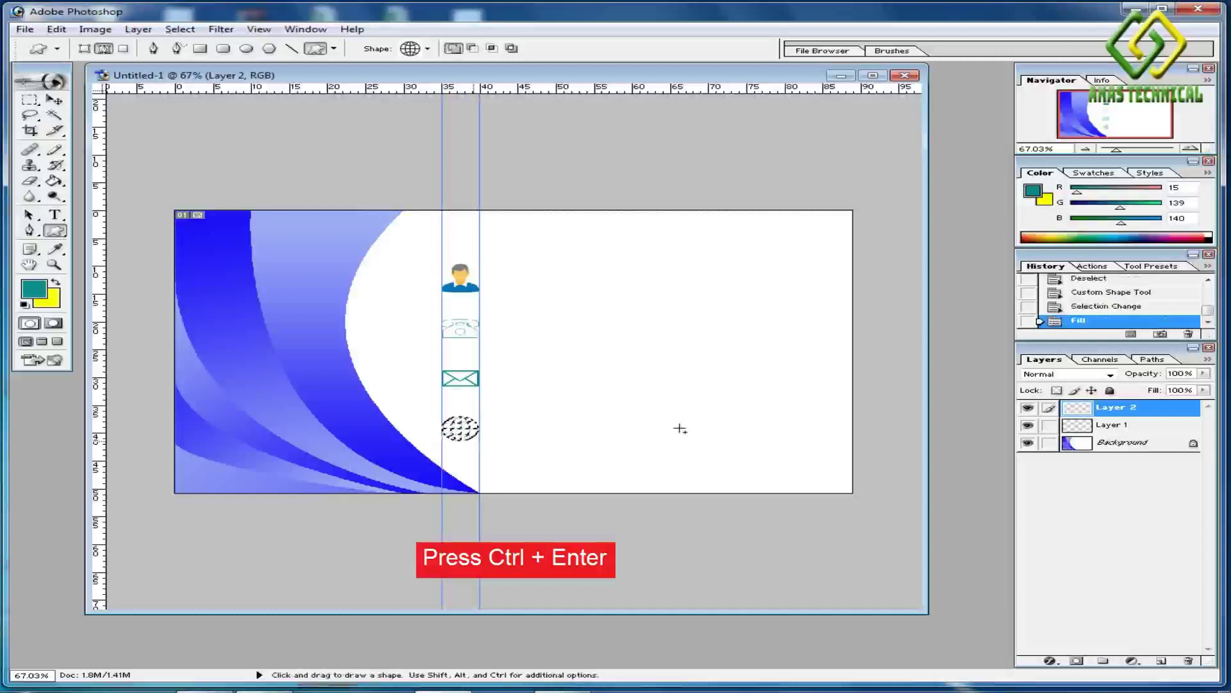
{"action": "key", "text": "ctrl+d"}
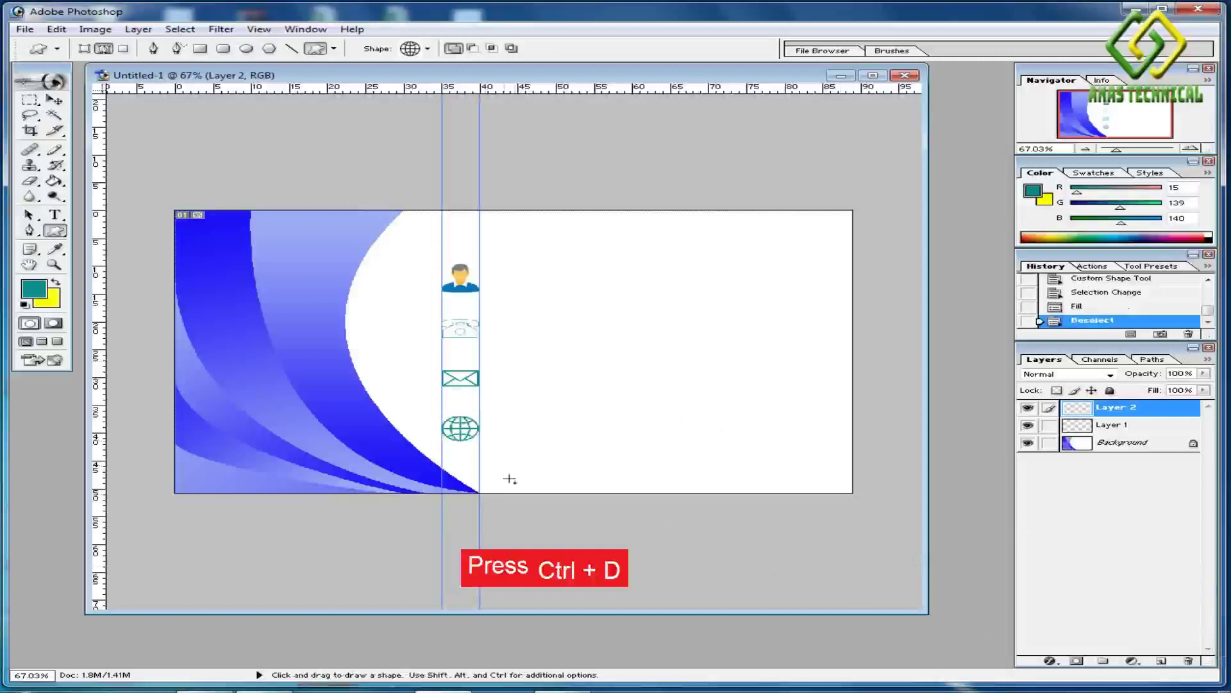
{"action": "left_click", "coordinate": [52, 102]}
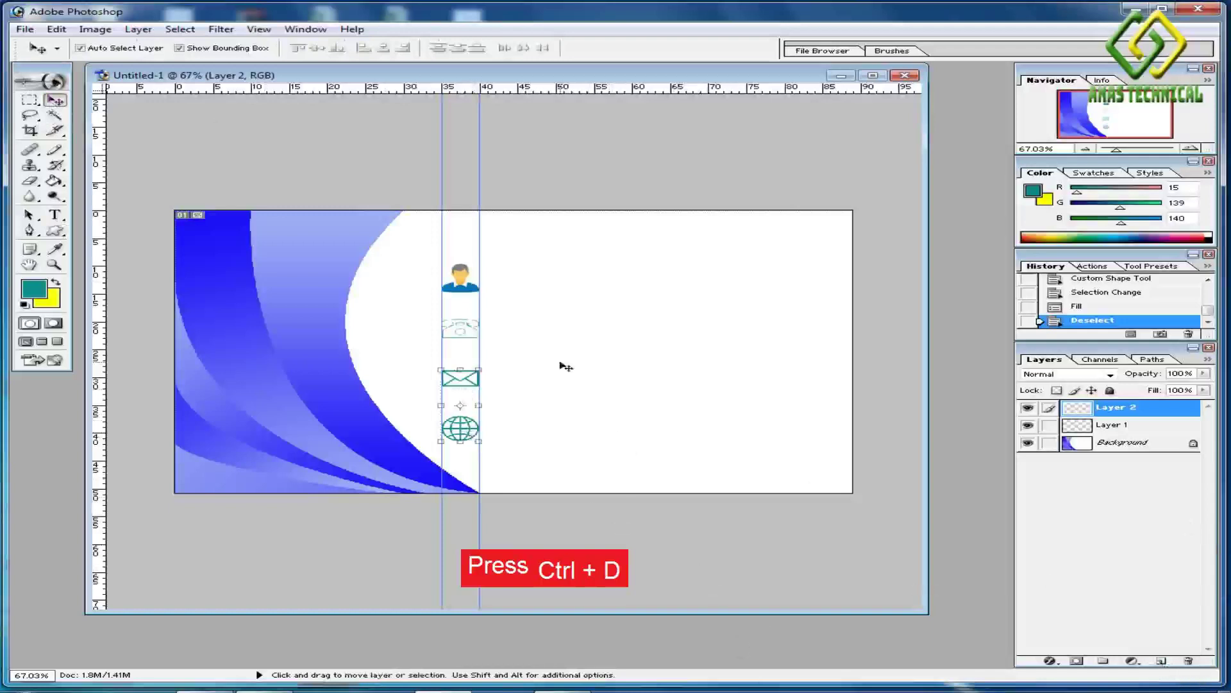
{"action": "left_click", "coordinate": [24, 29]}
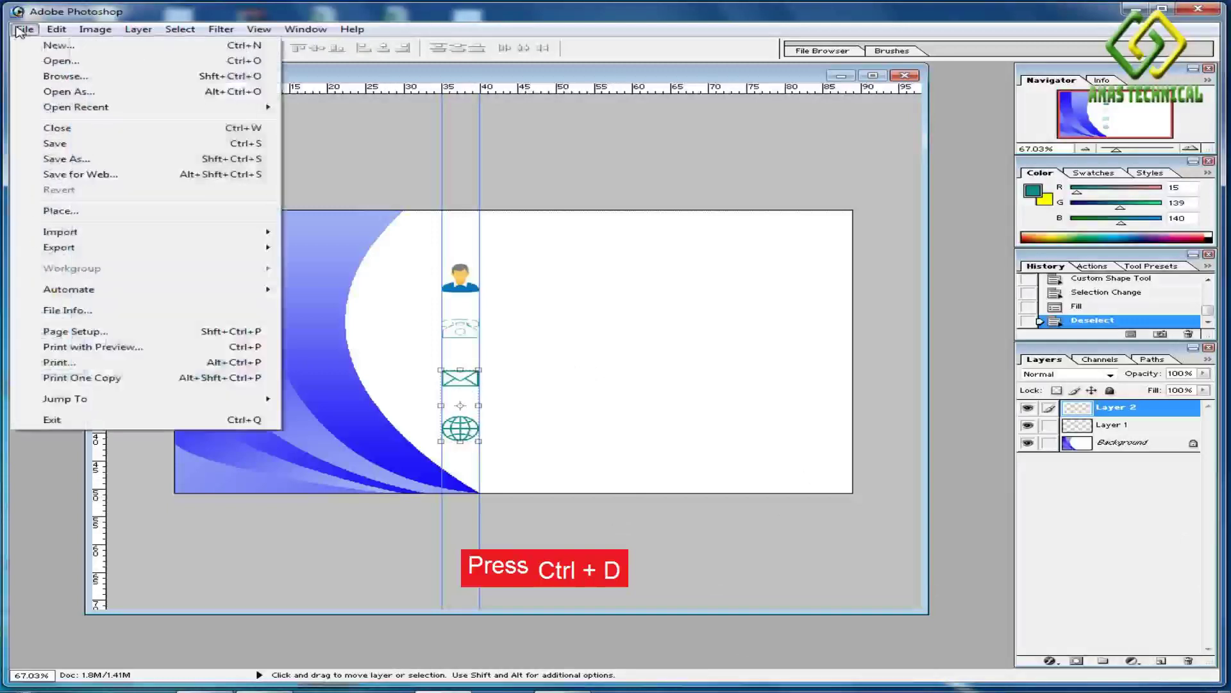
{"action": "left_click", "coordinate": [62, 60]}
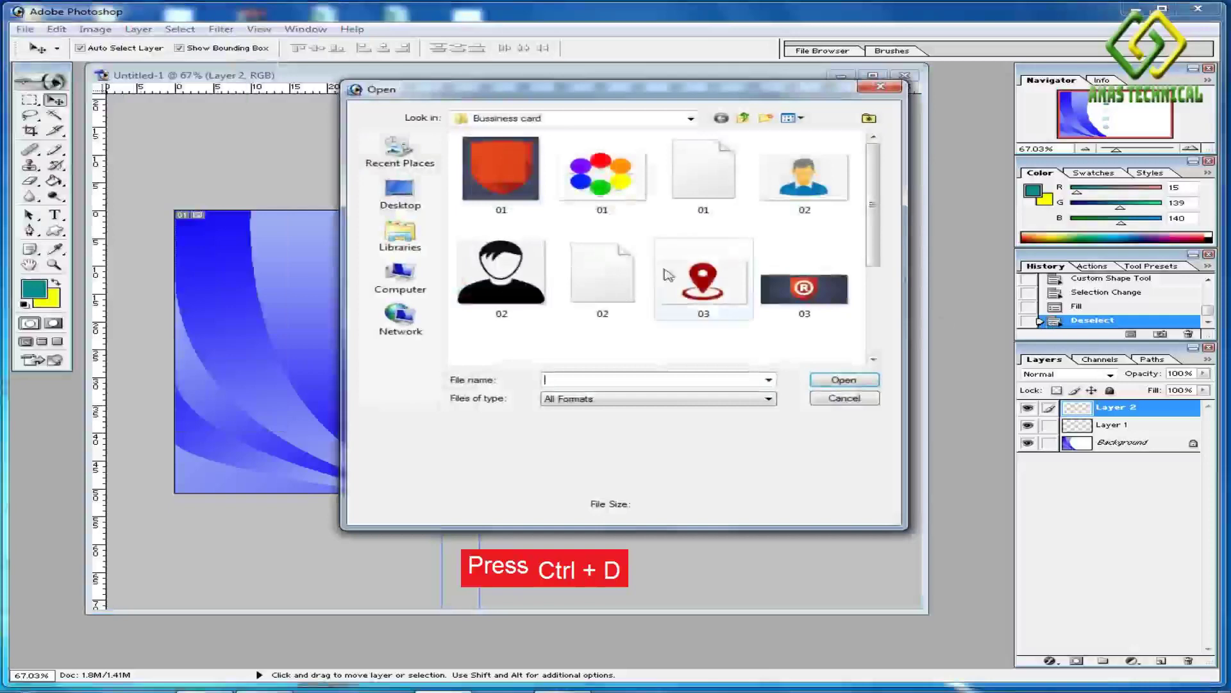
{"action": "left_click", "coordinate": [698, 281]}
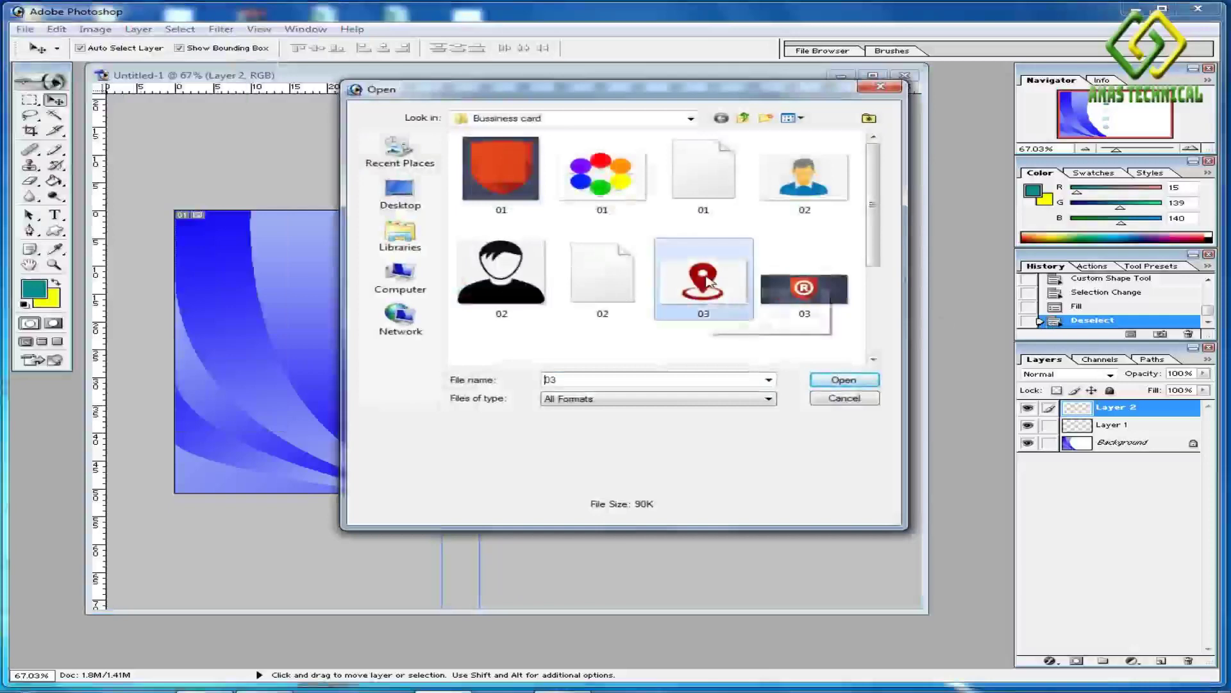
{"action": "left_click", "coordinate": [857, 384]}
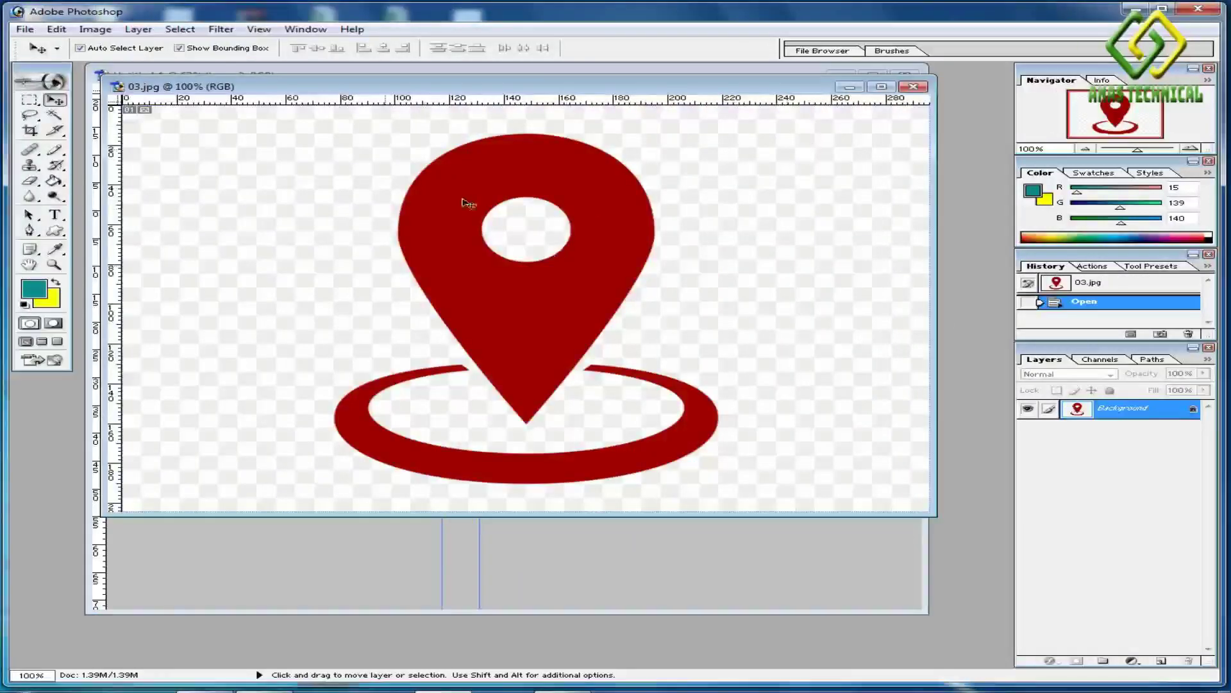
{"action": "left_click", "coordinate": [913, 86]}
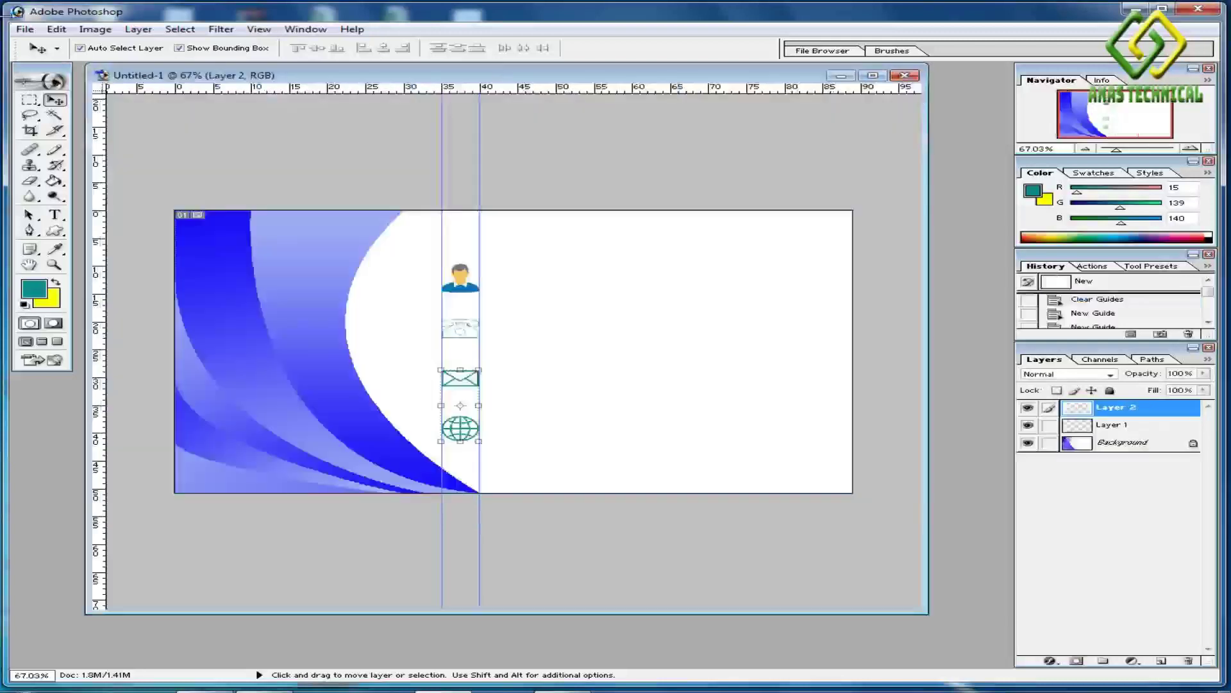
Open the dark red location pin image 06 from the Bussiness card folder and place it onto the card's white area.
{"action": "left_click", "coordinate": [24, 28]}
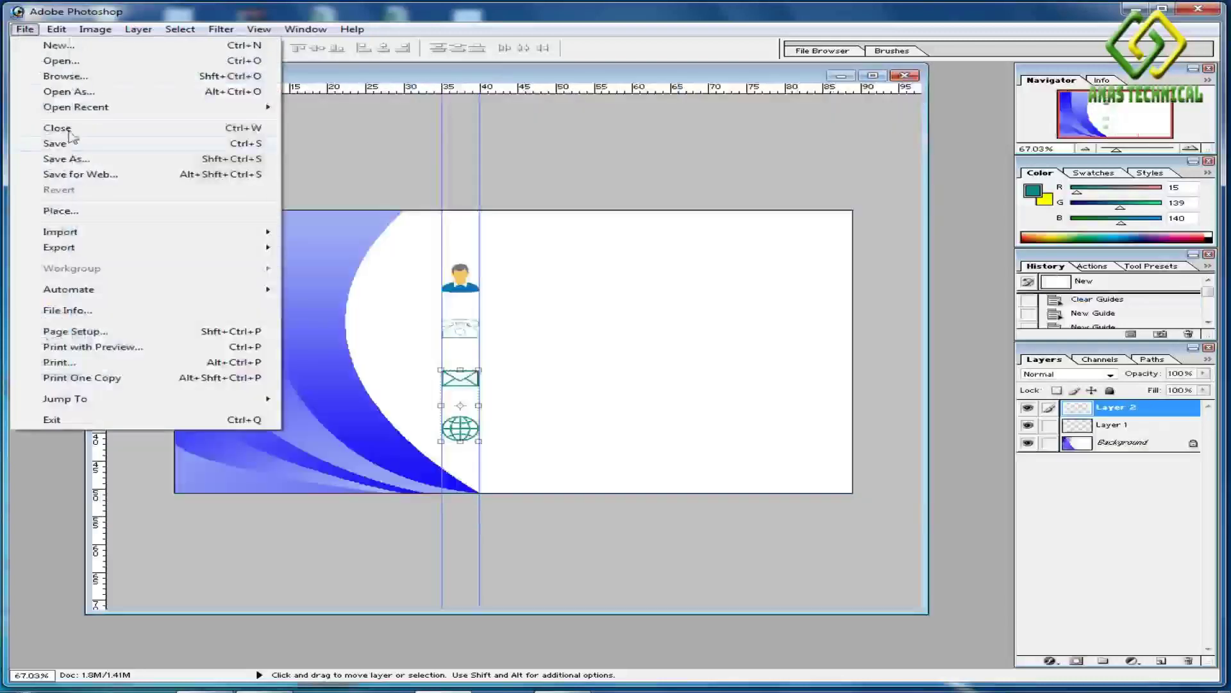
{"action": "left_click", "coordinate": [61, 61]}
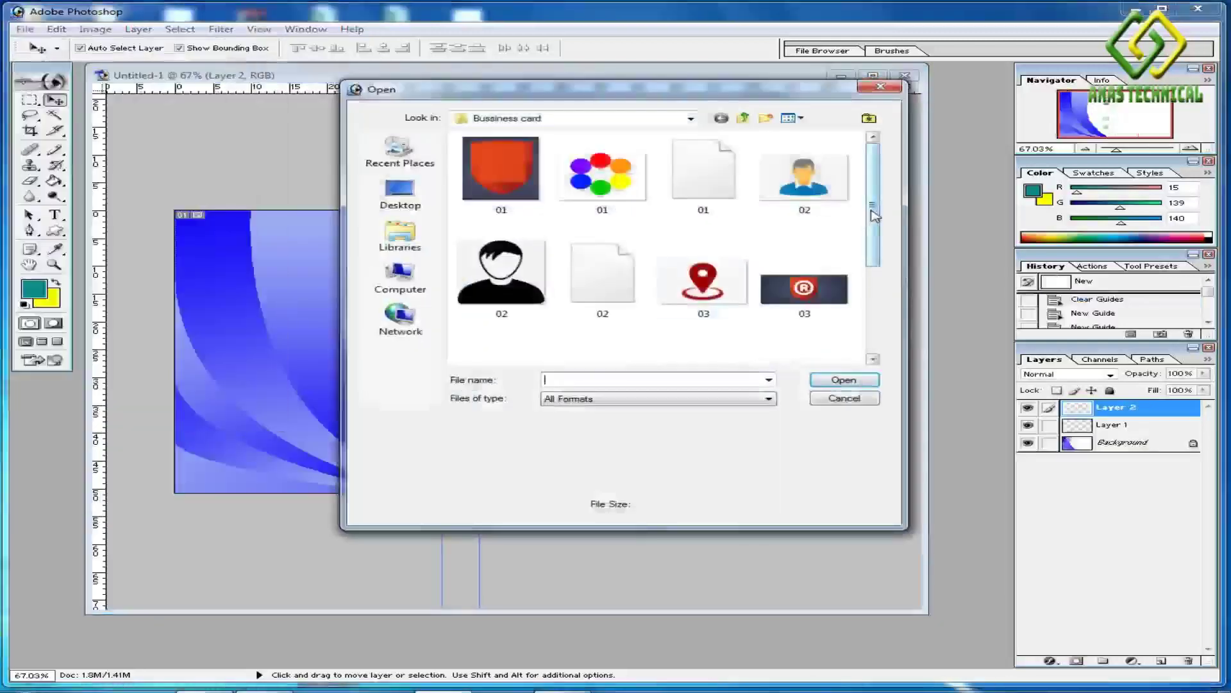
{"action": "left_click_drag", "start_coordinate": [871, 211], "coordinate": [895, 319]}
{"action": "left_click", "coordinate": [513, 314]}
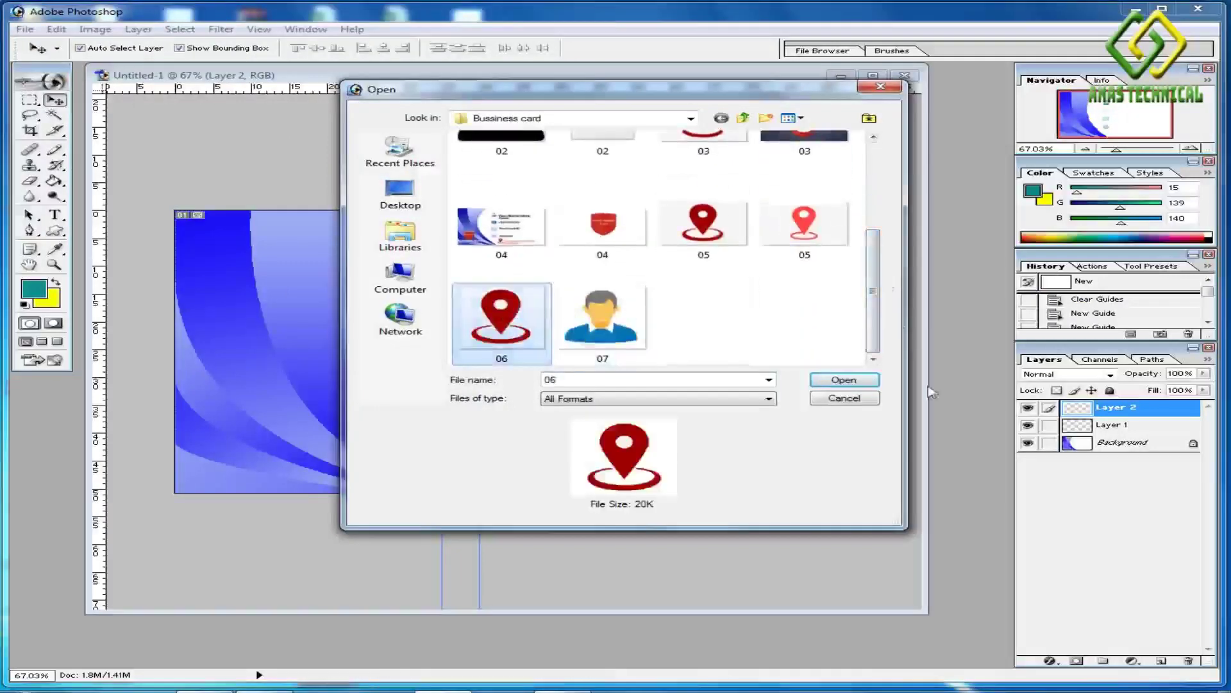
{"action": "left_click", "coordinate": [857, 382]}
{"action": "left_click_drag", "start_coordinate": [301, 187], "coordinate": [685, 352]}
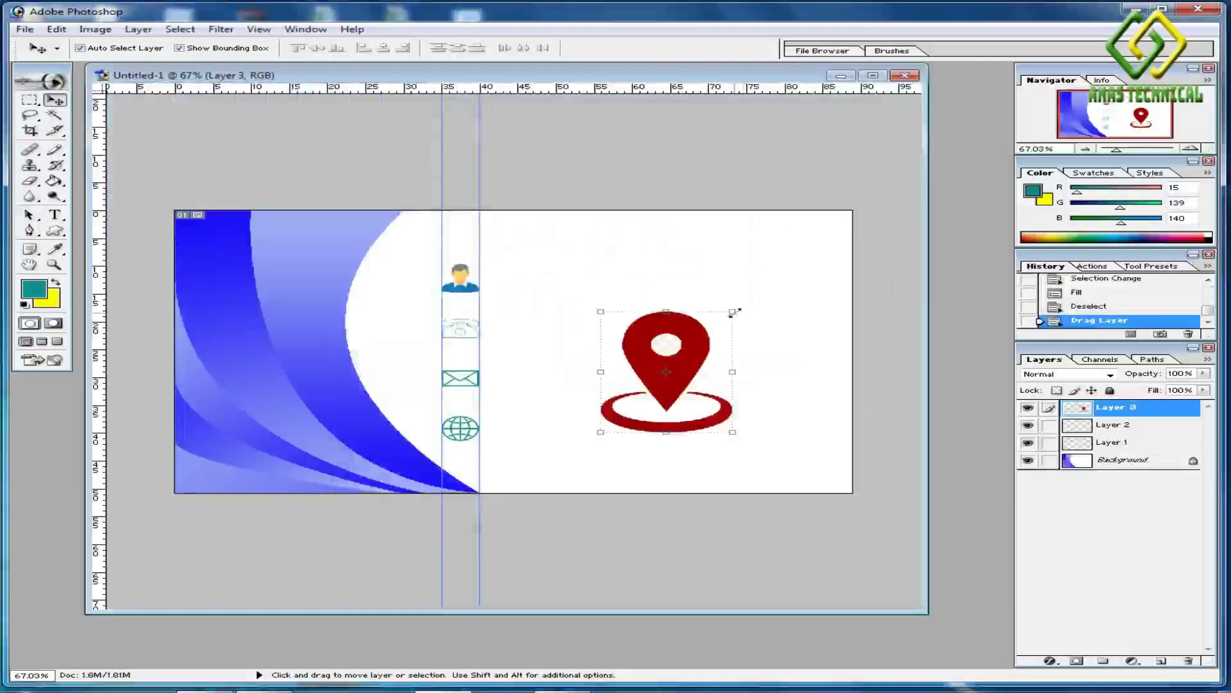
Shrink the location pin to about 30% width and 21% height, stretch its height to about 130%, and position it diagonally below the globe icon.
{"action": "left_click_drag", "start_coordinate": [735, 313], "coordinate": [641, 406]}
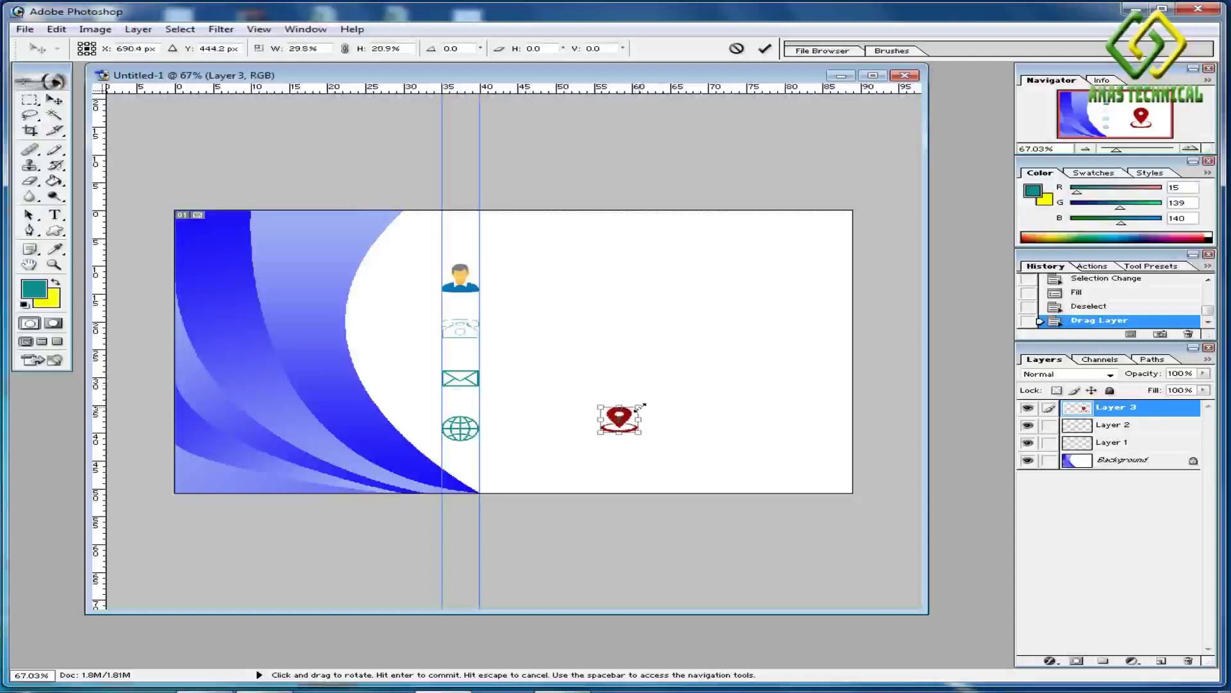
{"action": "left_click", "coordinate": [764, 48]}
{"action": "left_click_drag", "start_coordinate": [633, 422], "coordinate": [513, 441]}
{"action": "key", "text": "ctrl+t"}
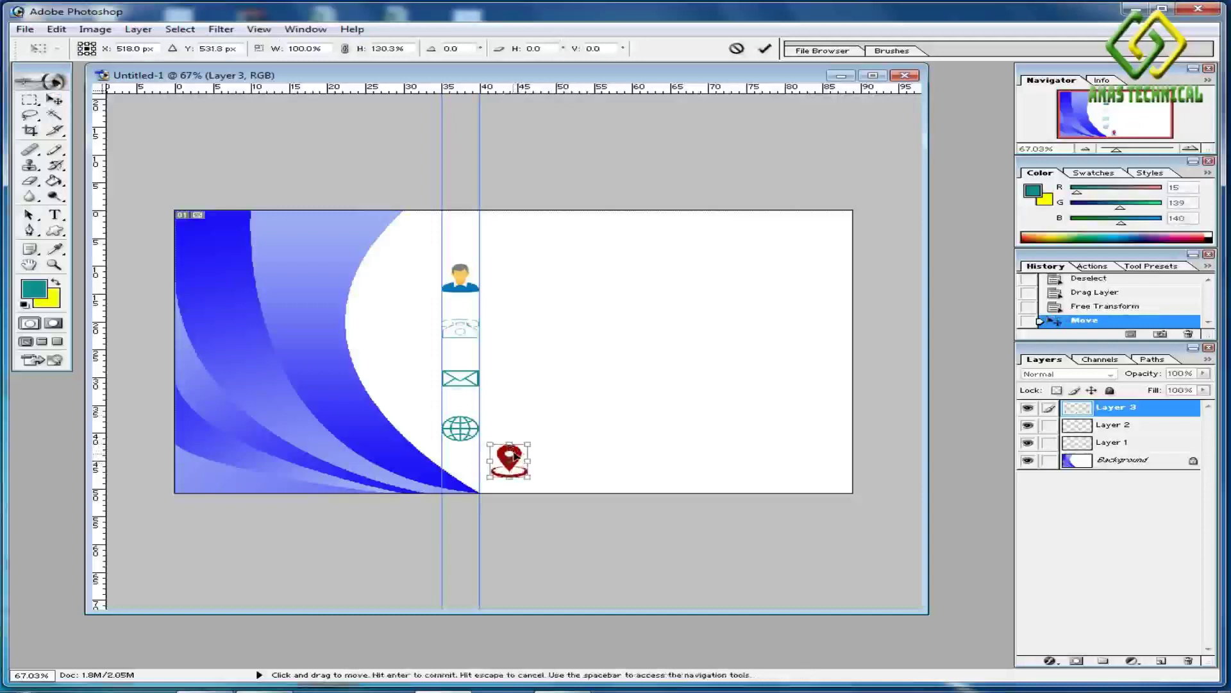
{"action": "left_click", "coordinate": [765, 48]}
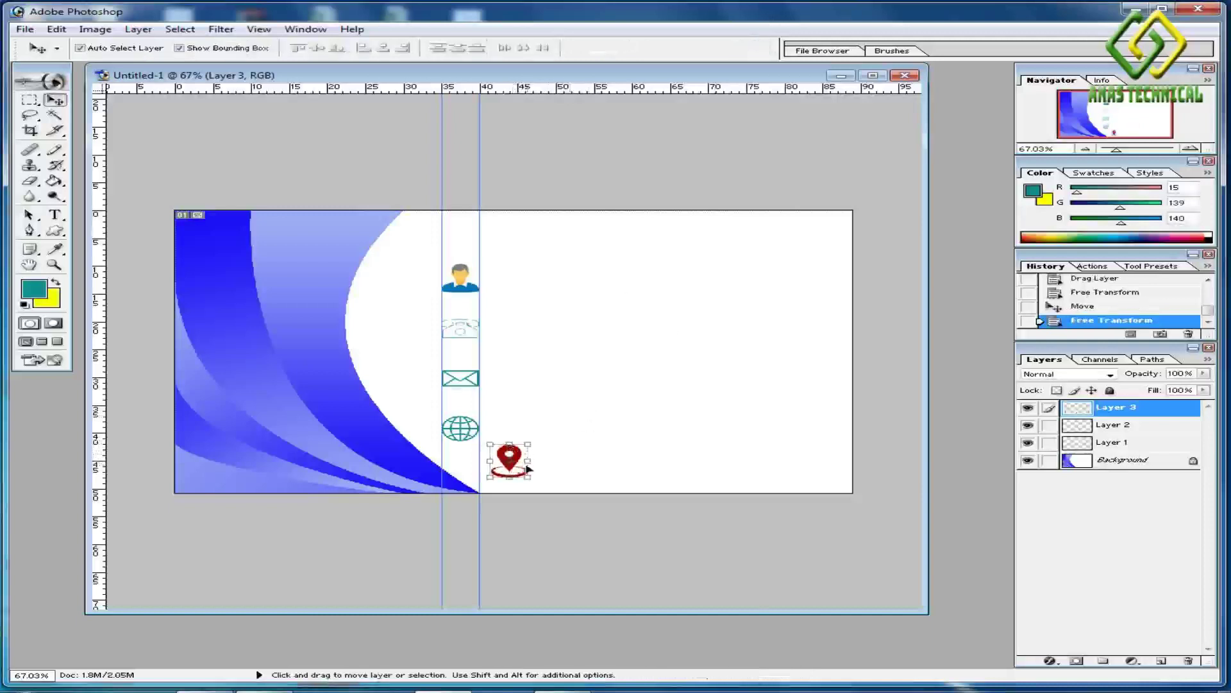
{"action": "left_click_drag", "start_coordinate": [520, 460], "coordinate": [517, 466]}
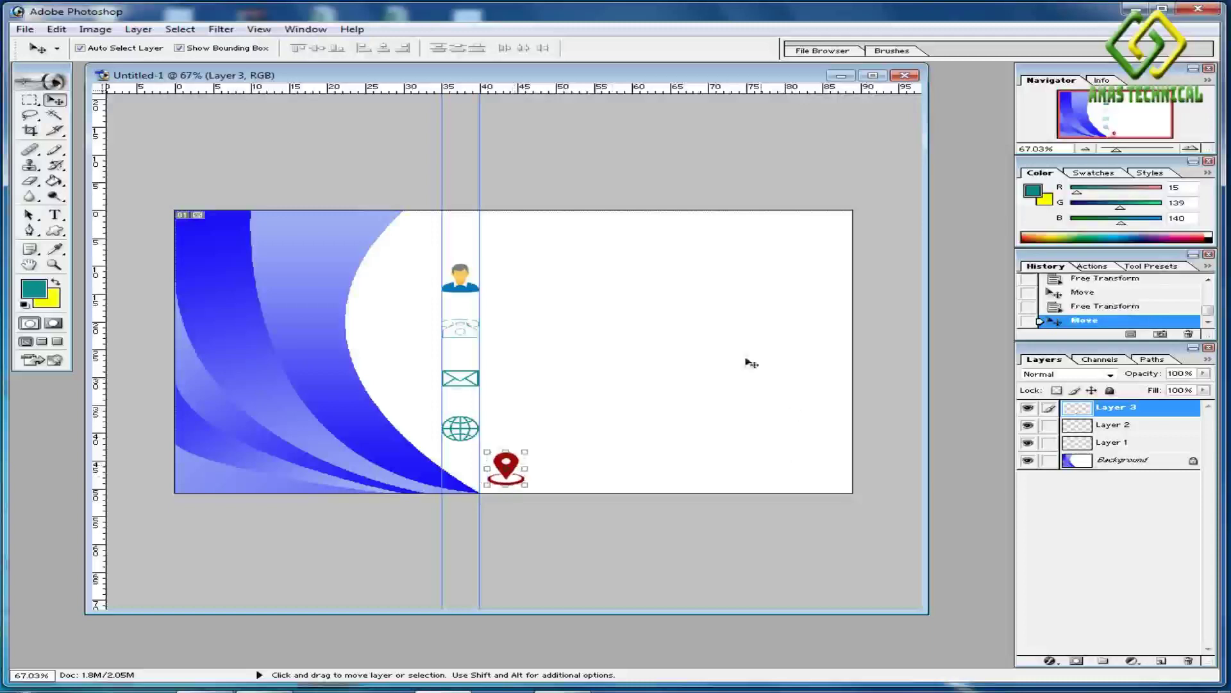
Open the red shield logo image 04 from the Bussiness card folder and place it over the blue curves on the card.
{"action": "left_click", "coordinate": [26, 29]}
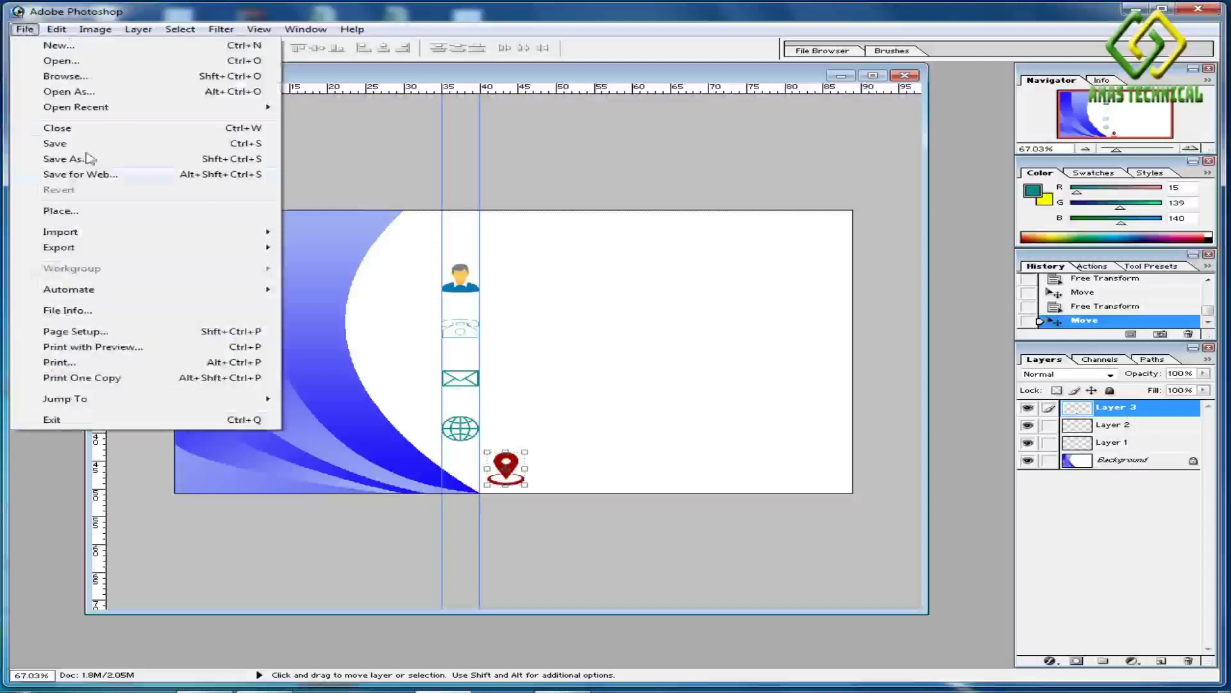
{"action": "left_click", "coordinate": [59, 62]}
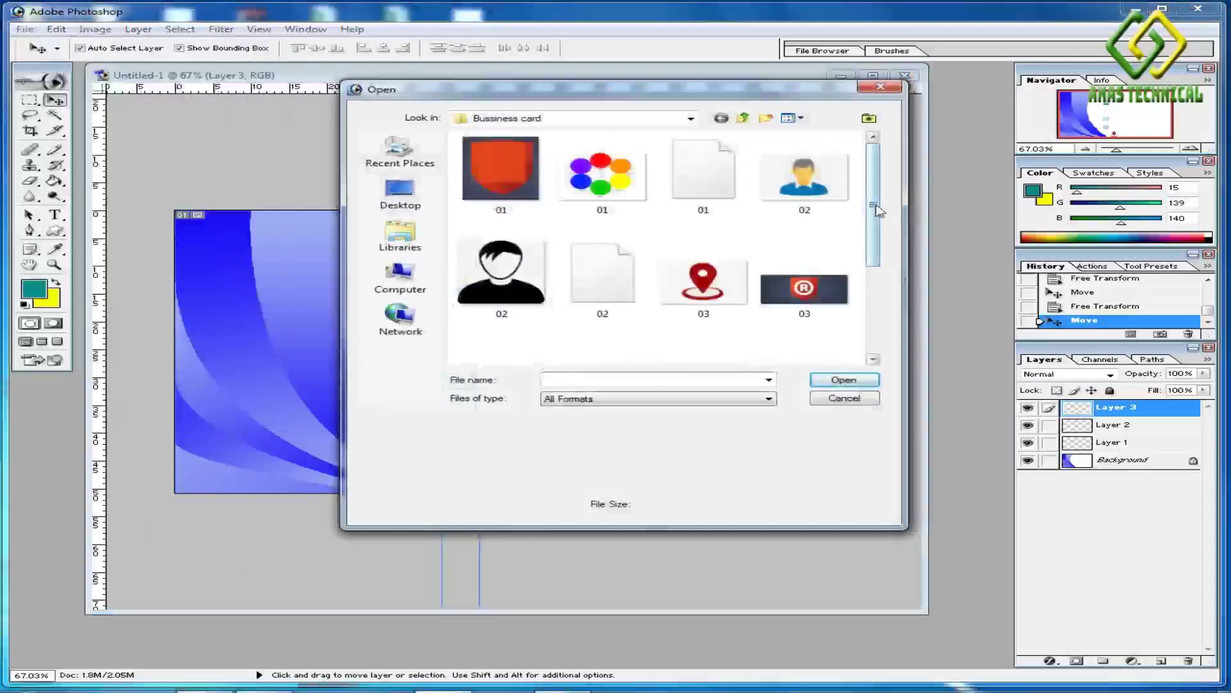
{"action": "left_click_drag", "start_coordinate": [875, 206], "coordinate": [884, 302]}
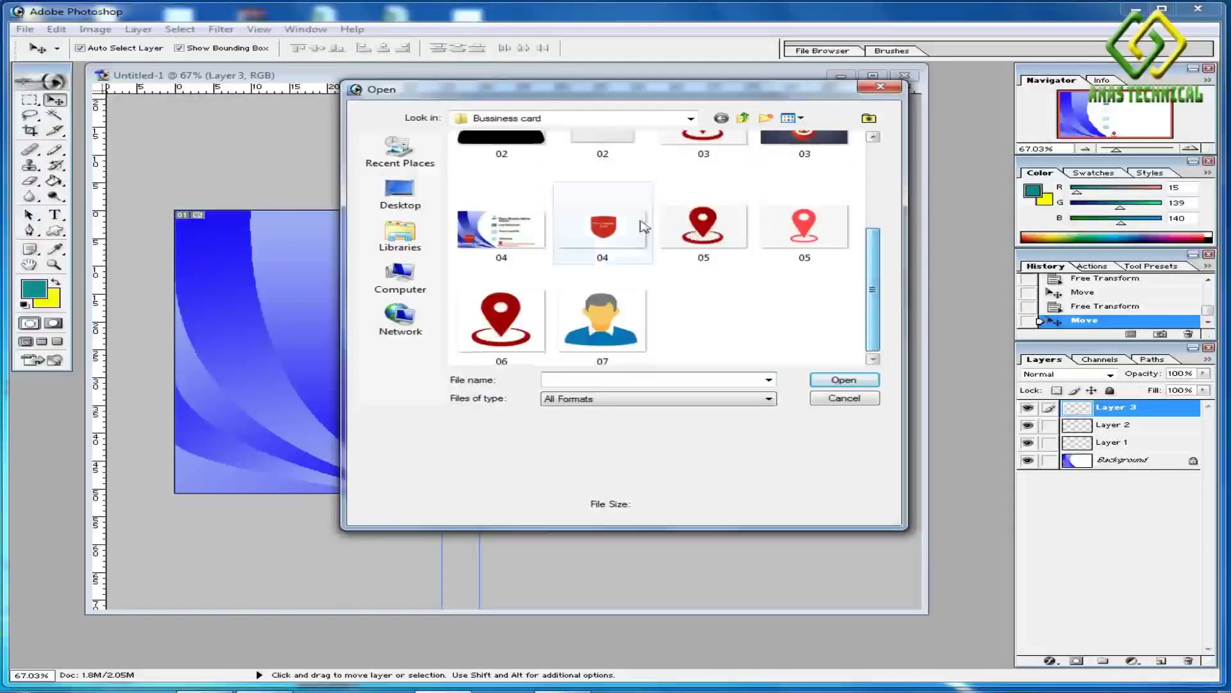
{"action": "left_click", "coordinate": [618, 234]}
{"action": "left_click", "coordinate": [844, 381]}
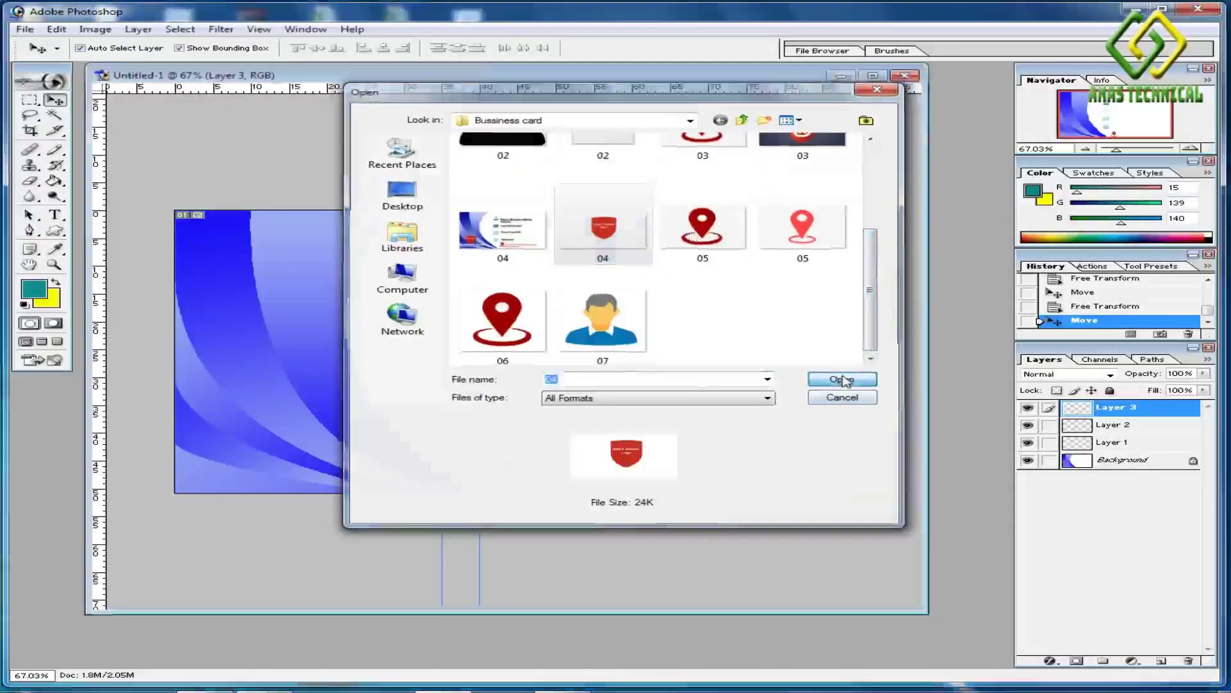
{"action": "left_click_drag", "start_coordinate": [548, 198], "coordinate": [344, 352]}
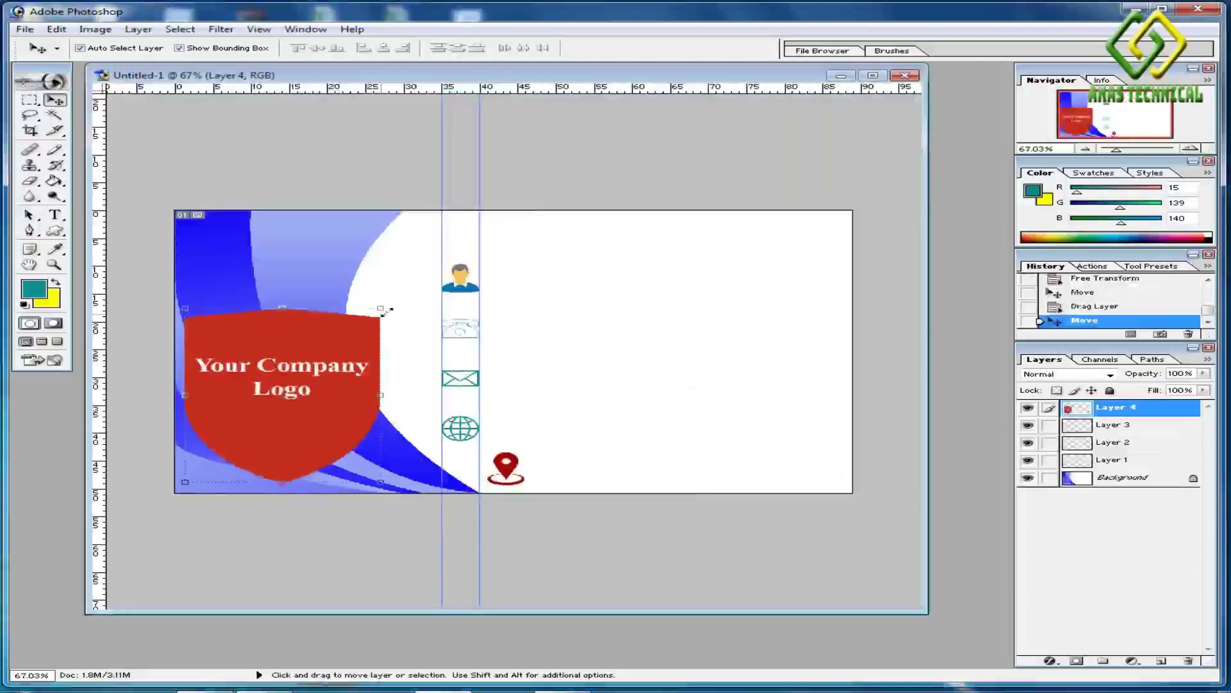
Scale the shield logo to about 36% width and 33% height, and position it over the lower-left blue curves.
{"action": "left_click_drag", "start_coordinate": [383, 308], "coordinate": [268, 431]}
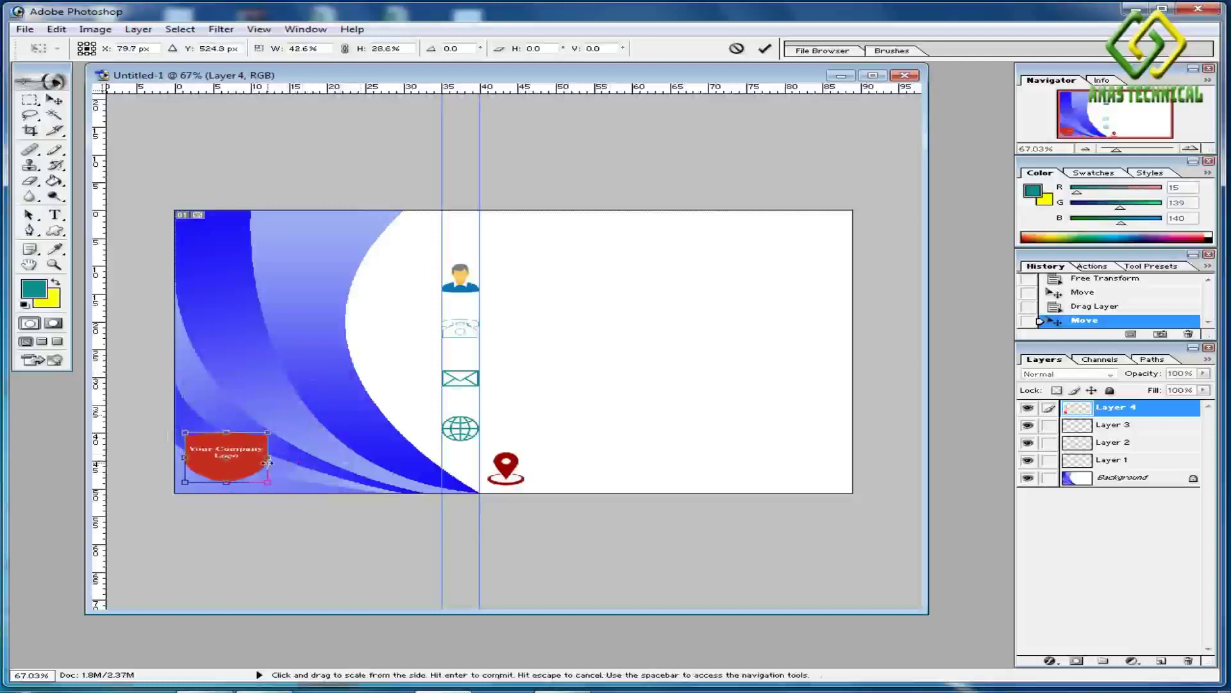
{"action": "left_click_drag", "start_coordinate": [266, 460], "coordinate": [240, 454]}
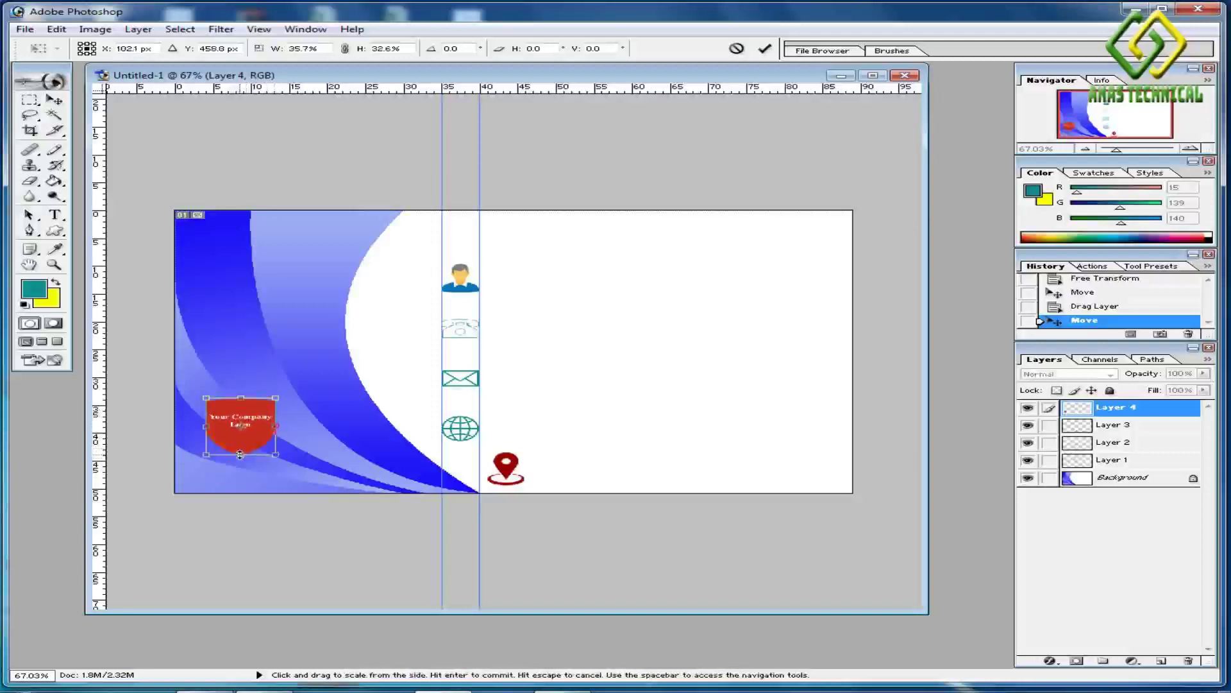
{"action": "left_click", "coordinate": [765, 49]}
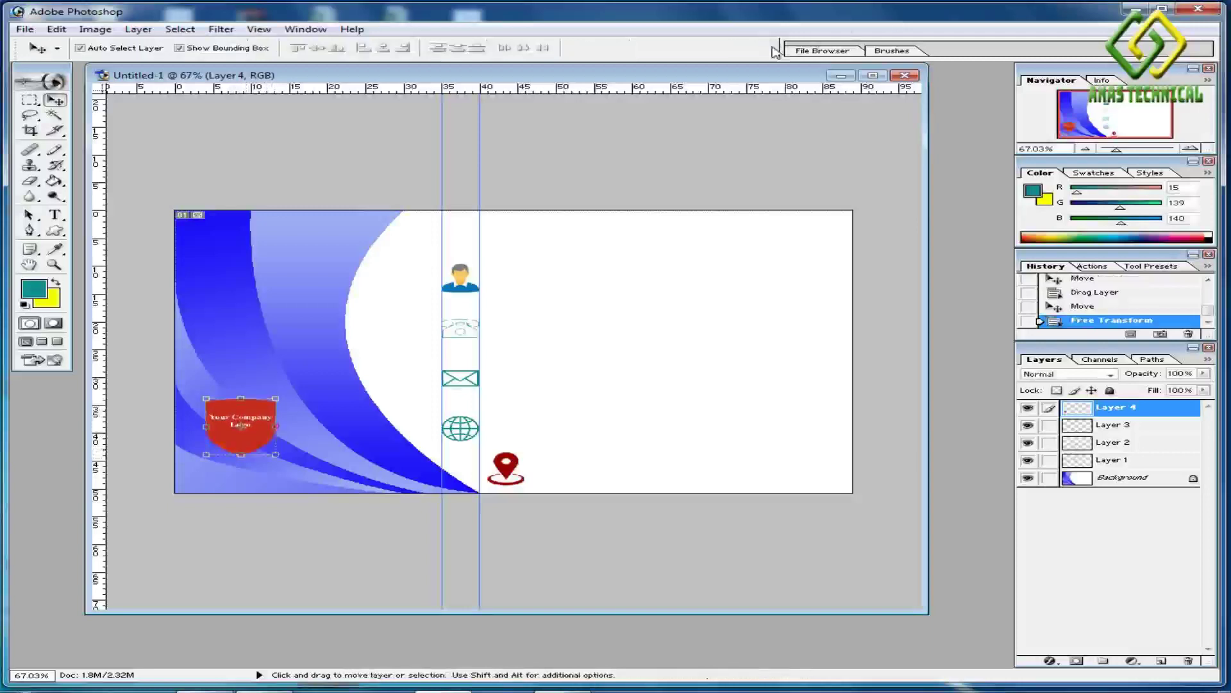
Apply Bevel and Emboss and Drop Shadow effects to the shield logo's layer.
{"action": "double_click", "coordinate": [1169, 417]}
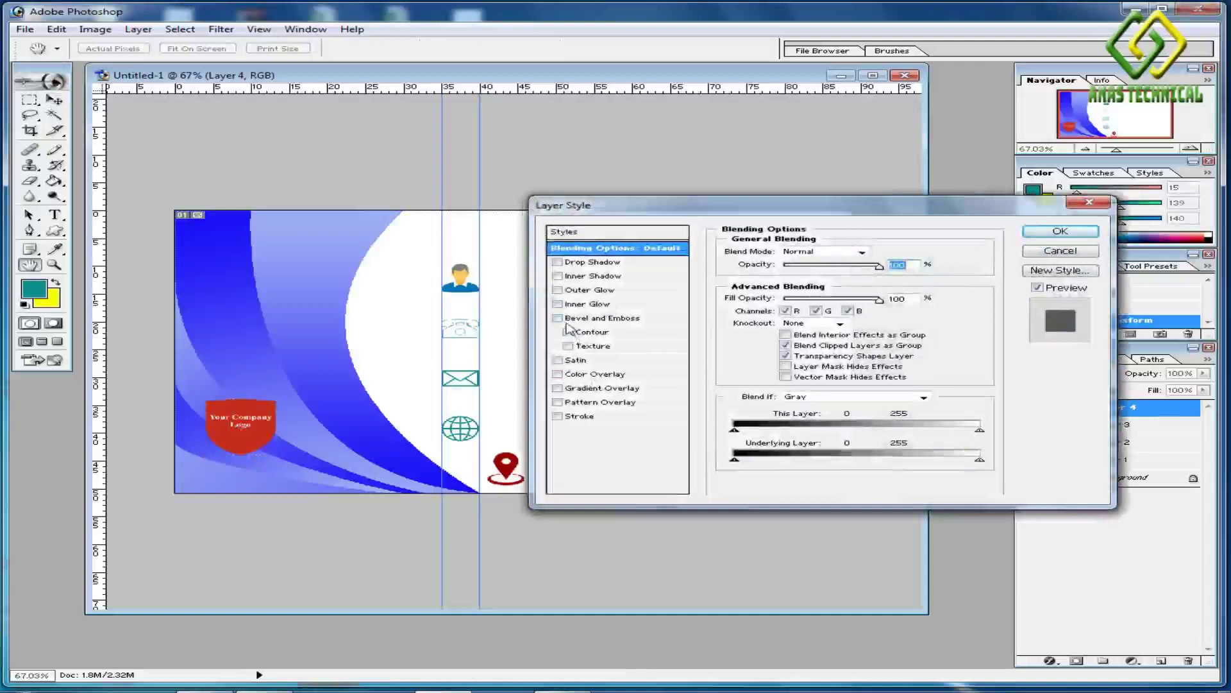
{"action": "left_click", "coordinate": [557, 318]}
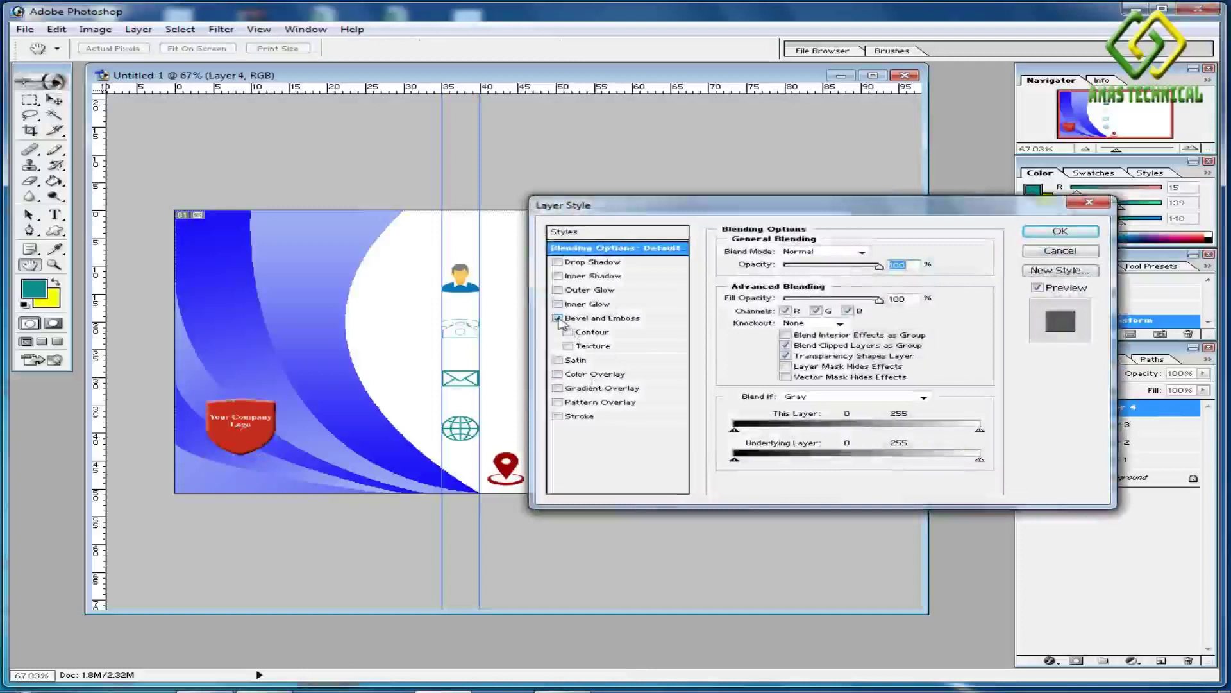
{"action": "left_click", "coordinate": [557, 262]}
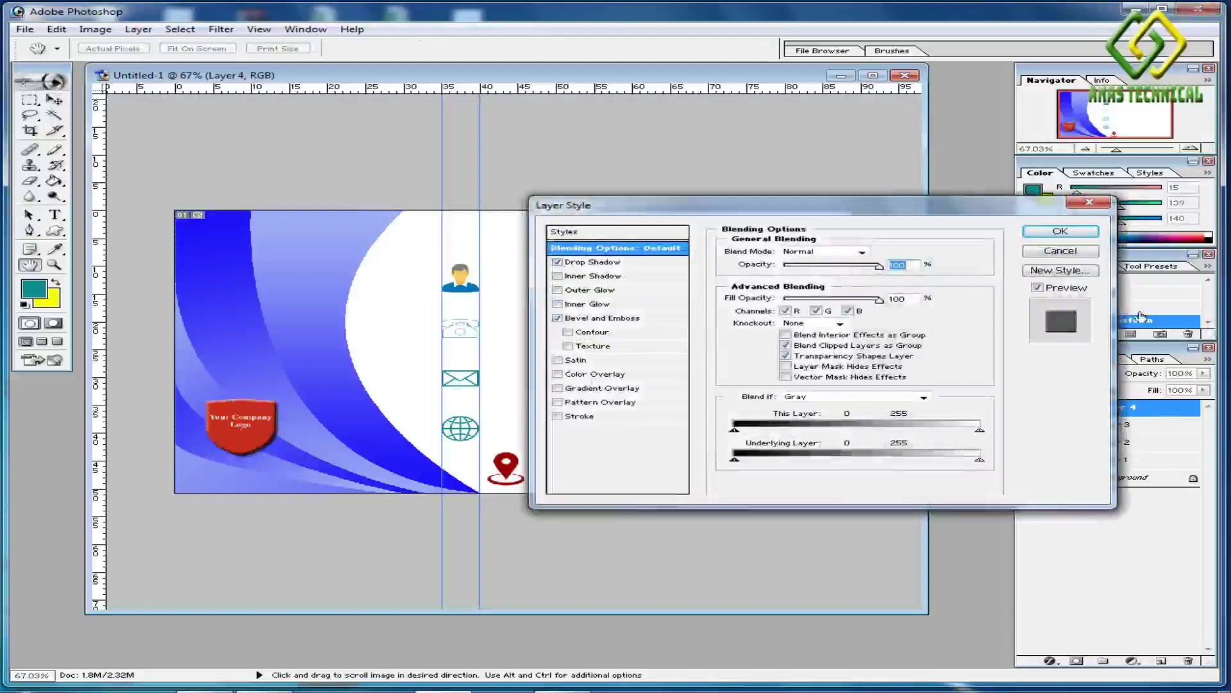
{"action": "left_click", "coordinate": [1062, 232]}
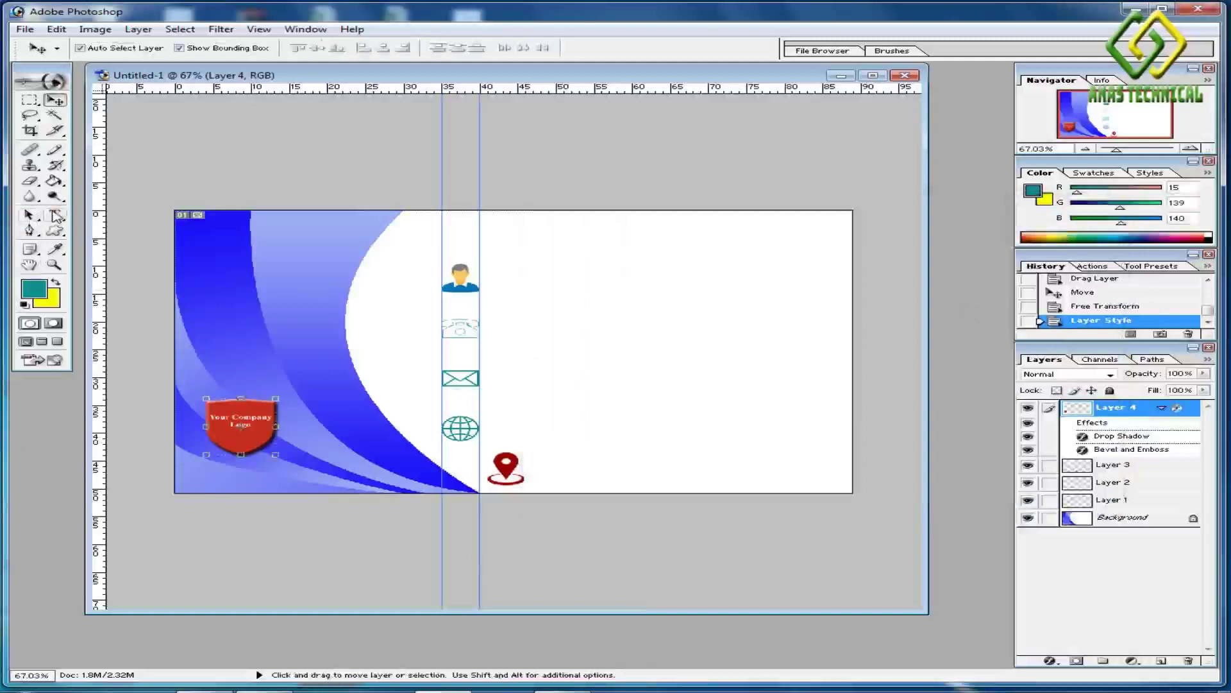
Add the text "Your Name" beside the person icon in near-black (060606) with the Horizontal Type tool.
{"action": "left_click", "coordinate": [57, 217]}
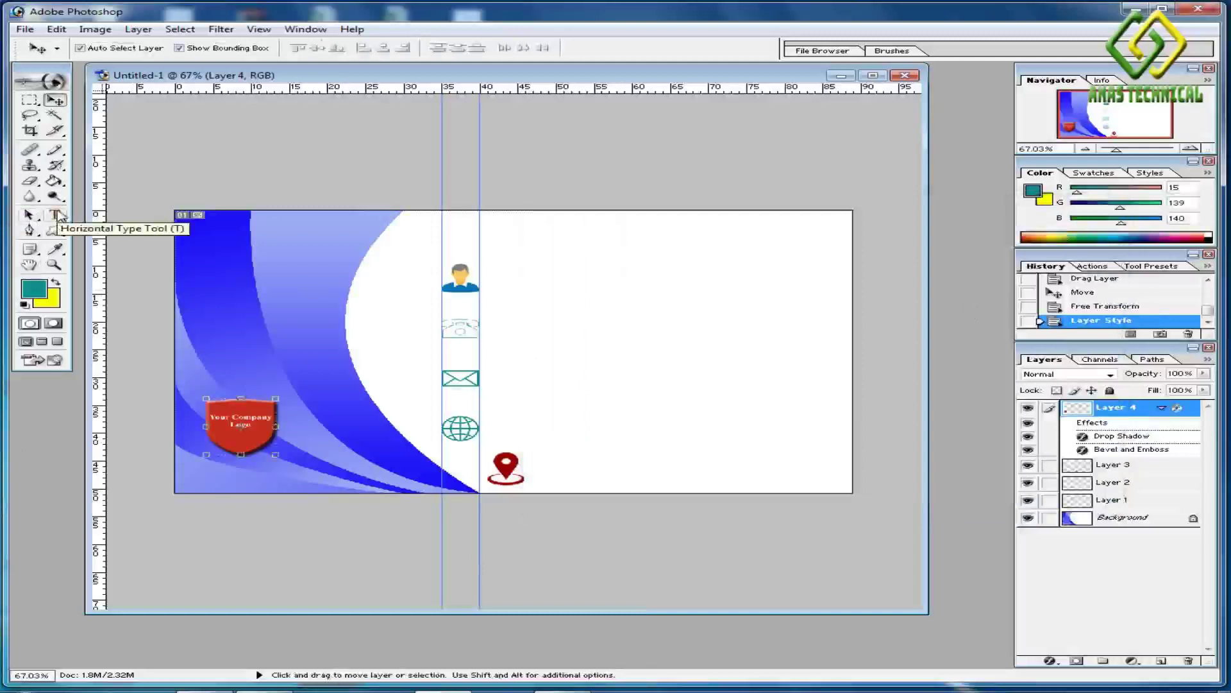
{"action": "left_click", "coordinate": [57, 216]}
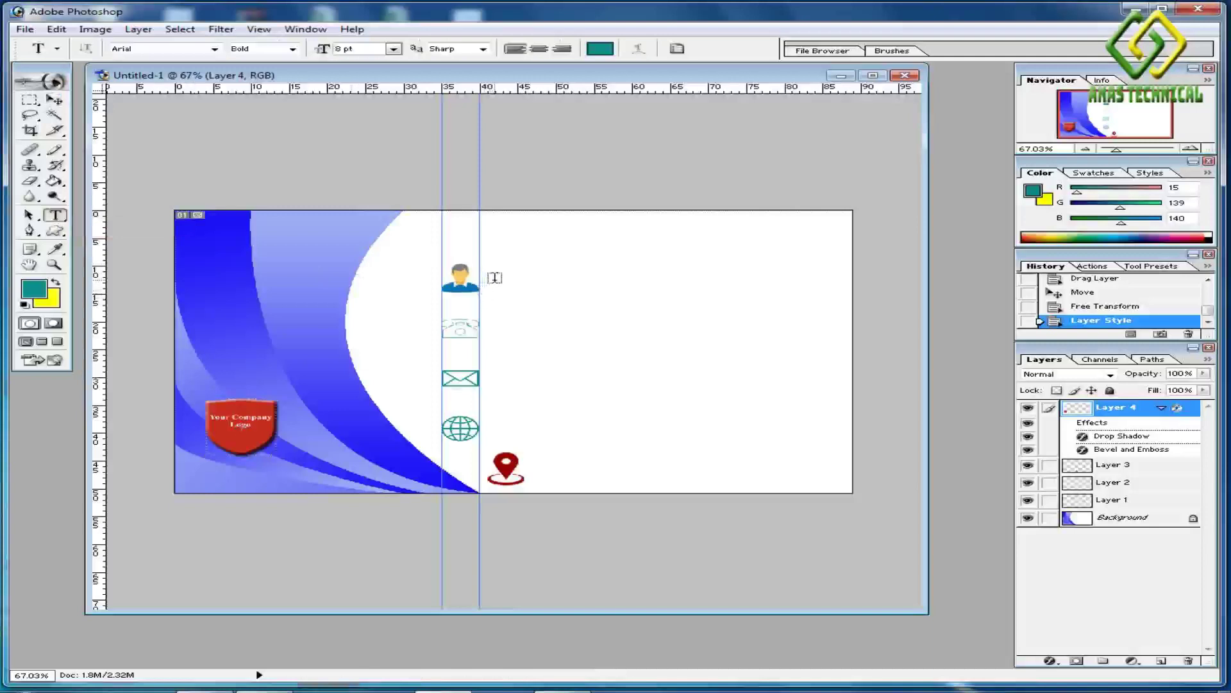
{"action": "left_click", "coordinate": [529, 296]}
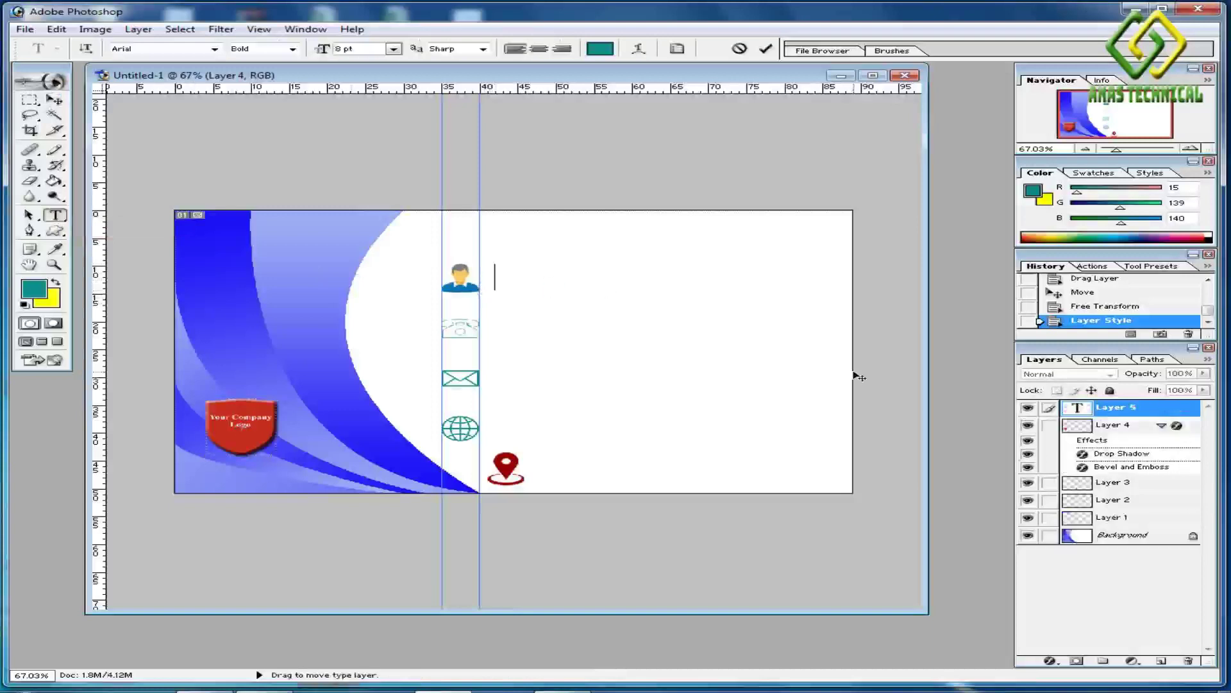
{"action": "left_click", "coordinate": [600, 48]}
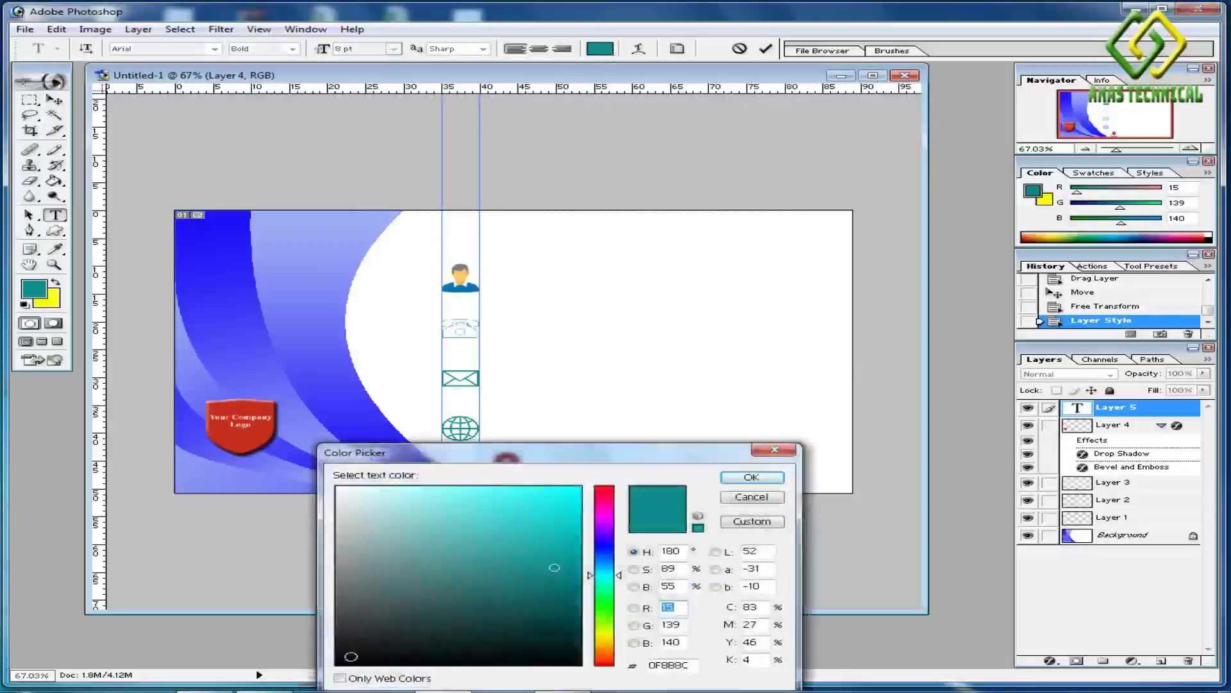
{"action": "left_click", "coordinate": [340, 660]}
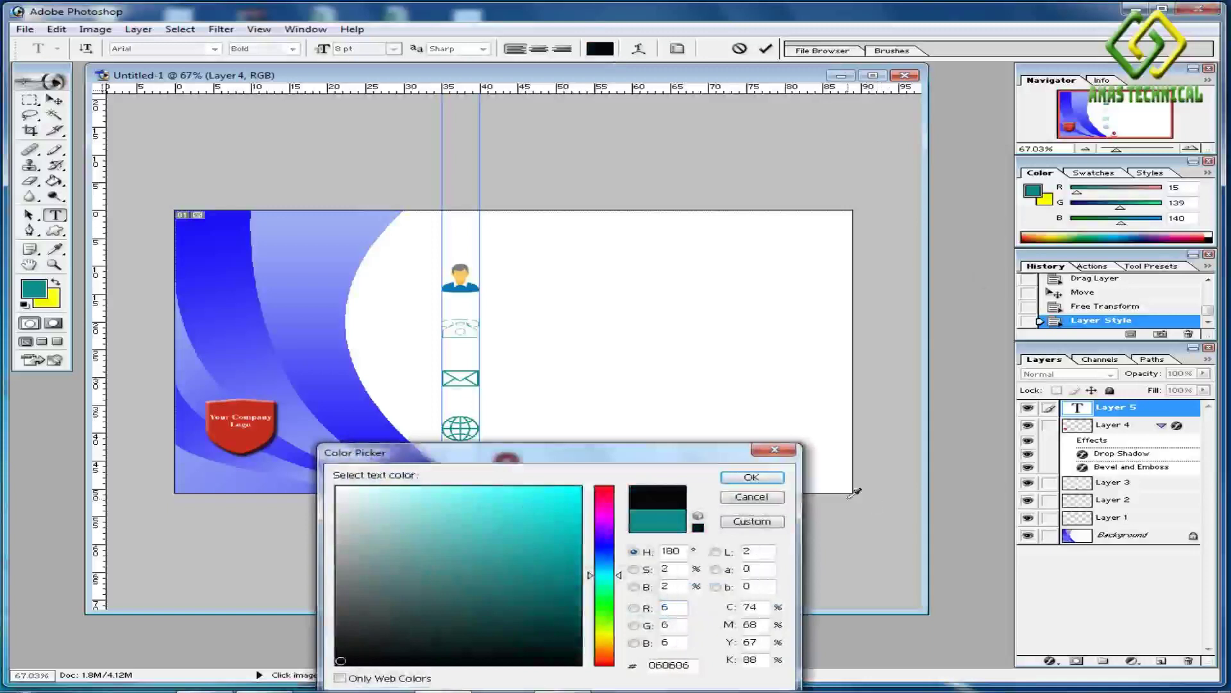
{"action": "left_click", "coordinate": [752, 477]}
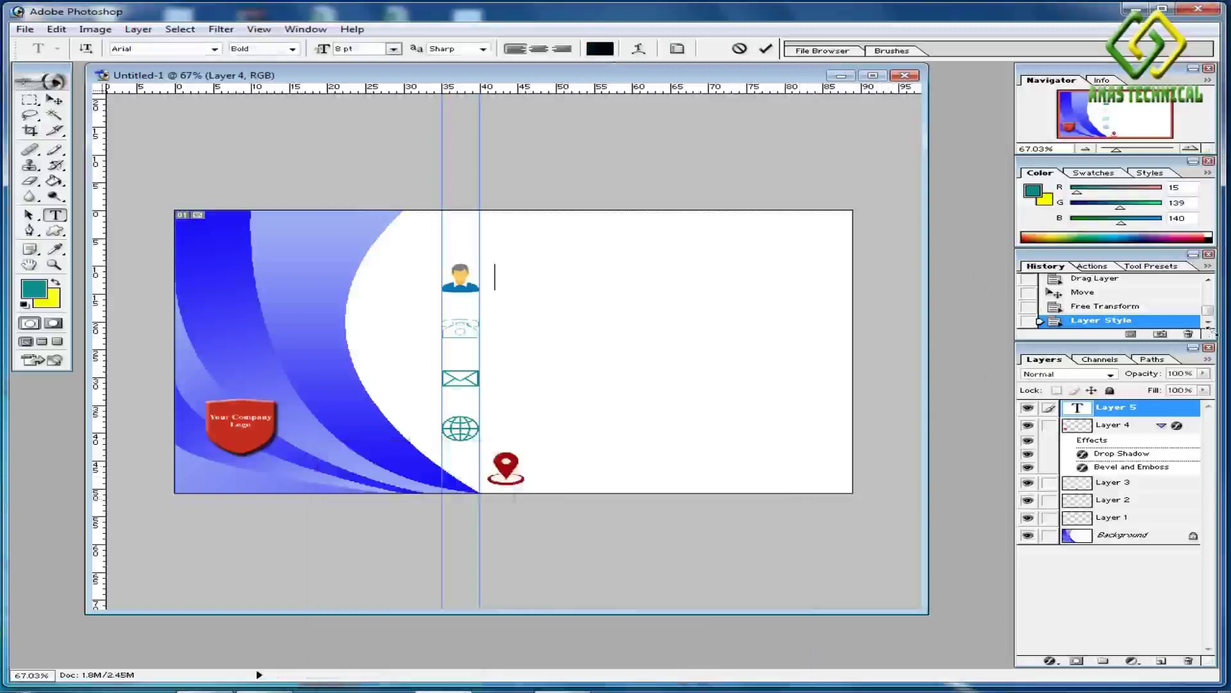
{"action": "type", "text": "Y"}
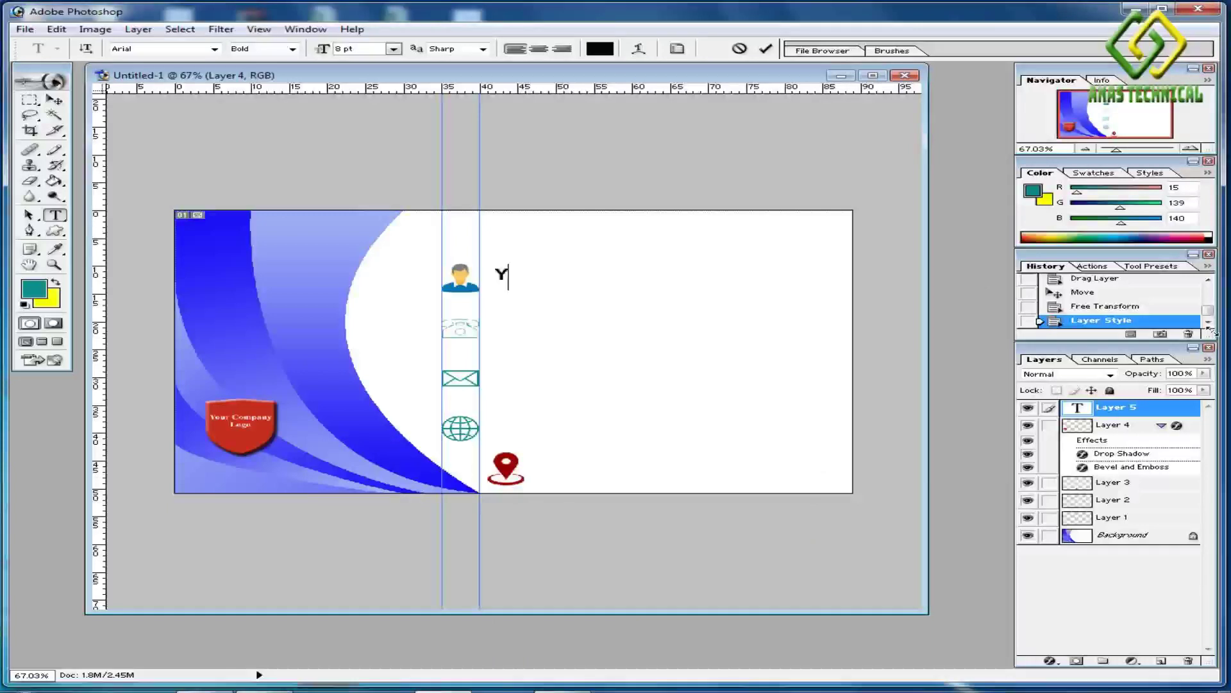
{"action": "type", "text": "our Name"}
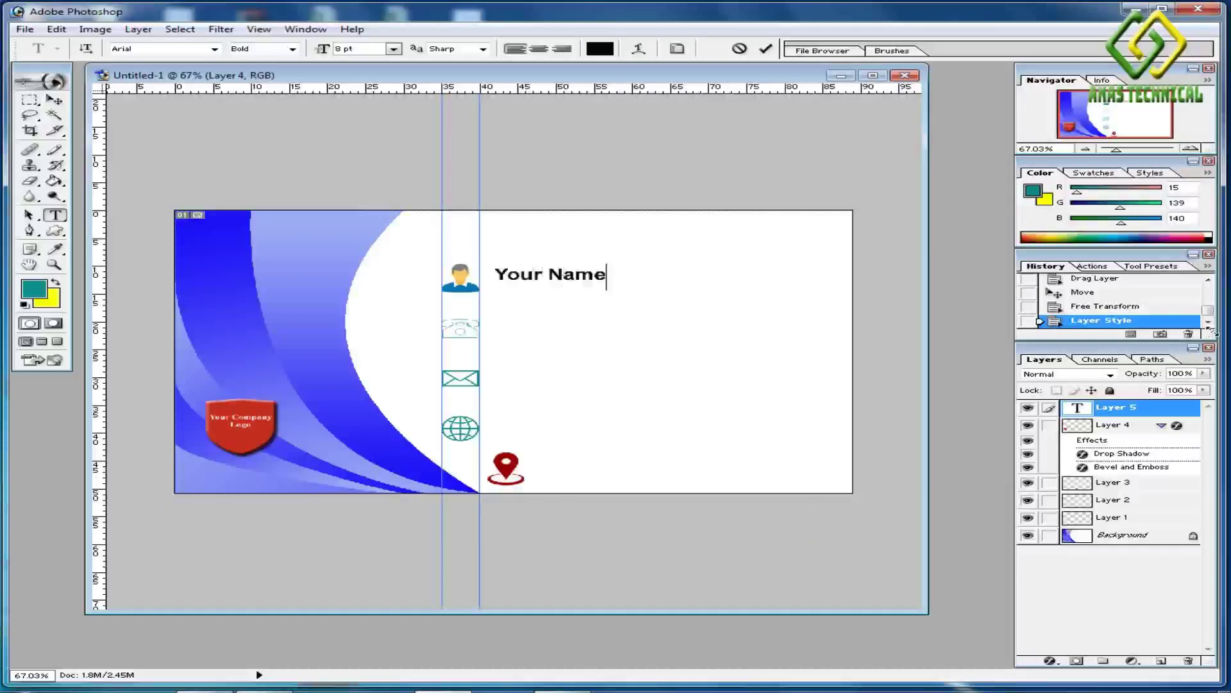
{"action": "left_click", "coordinate": [767, 54]}
{"action": "left_click", "coordinate": [767, 50]}
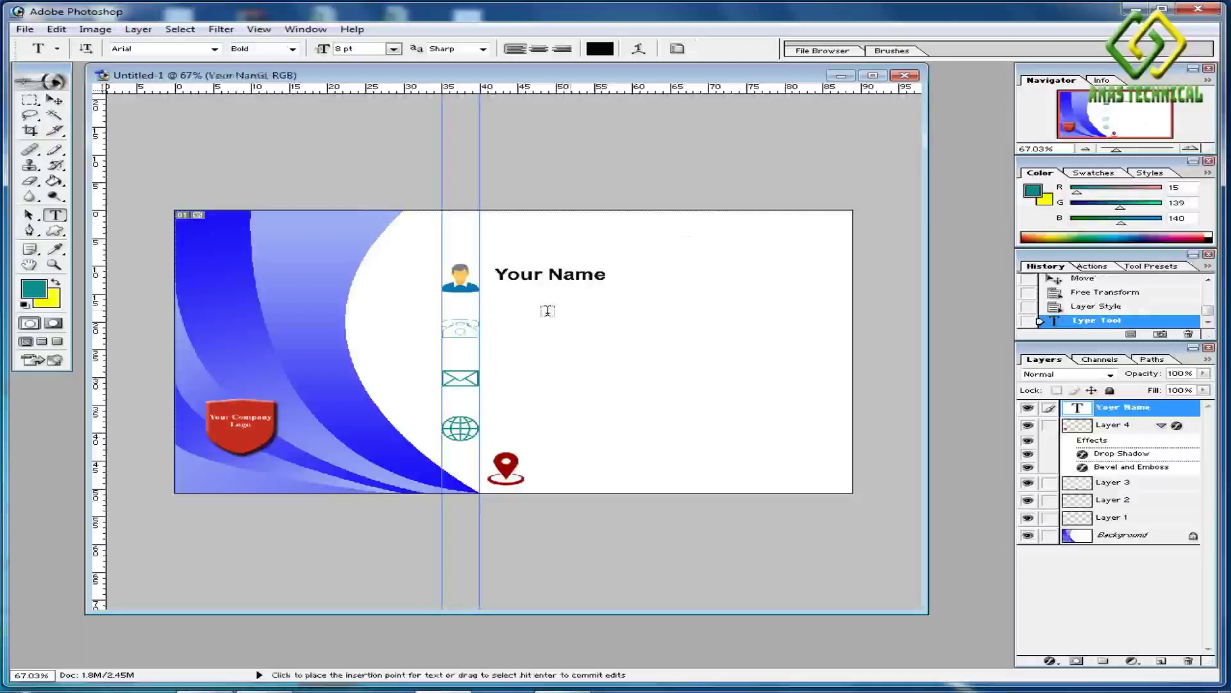
Add a separate text layer reading "Position" directly beneath the "Your Name" text.
{"action": "left_click", "coordinate": [497, 292]}
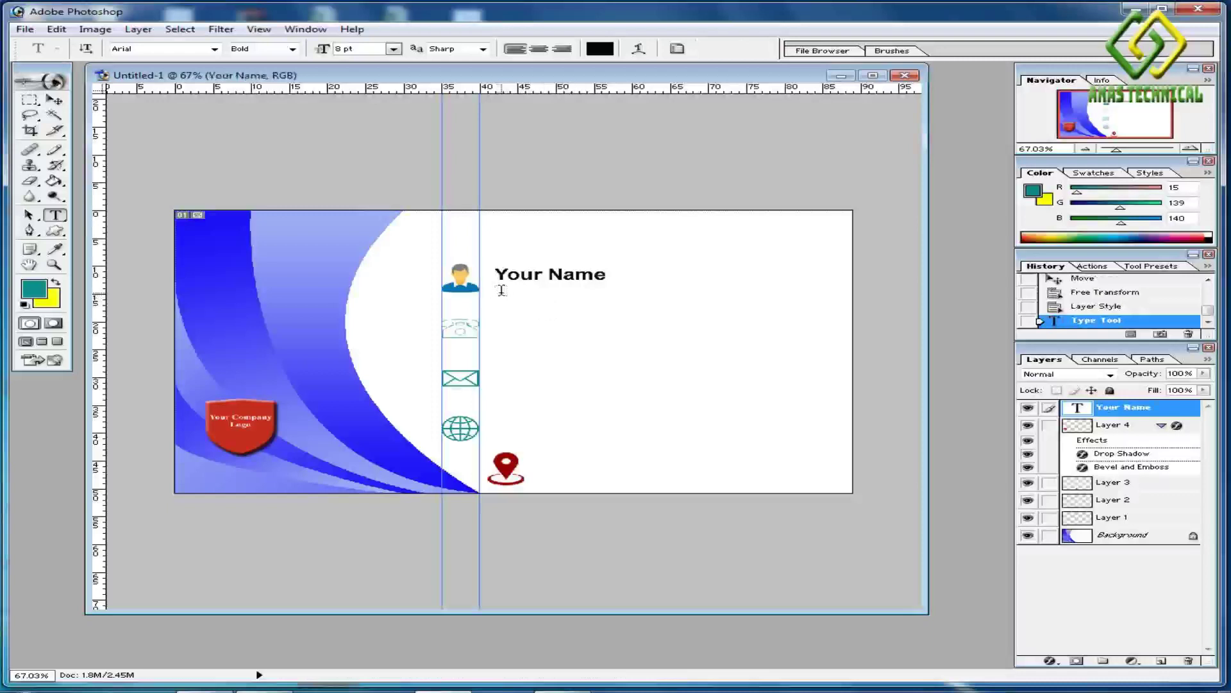
{"action": "type", "text": "Po"}
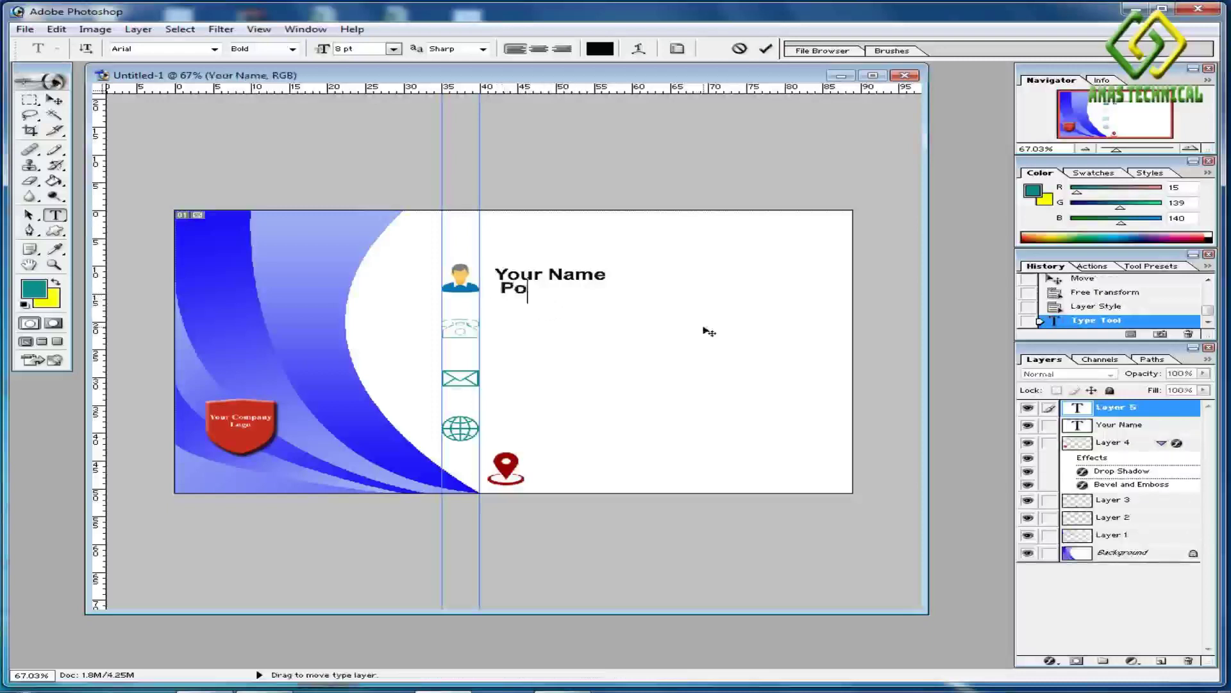
{"action": "type", "text": "sition"}
{"action": "left_click", "coordinate": [765, 48]}
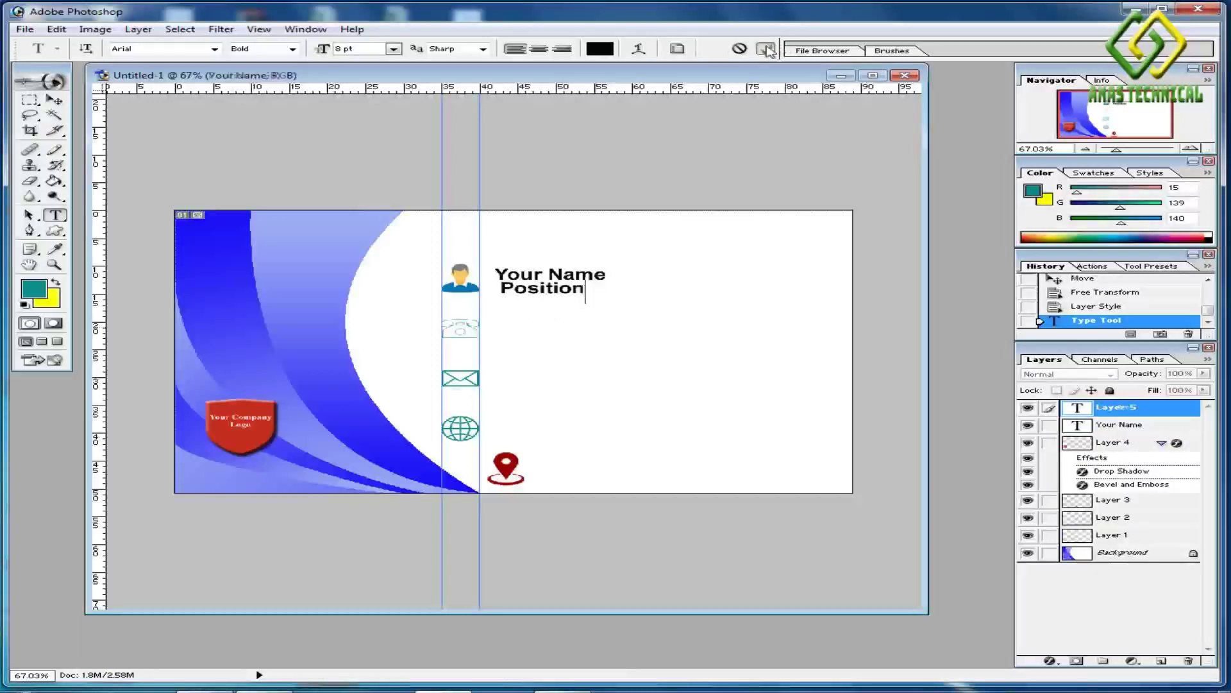
Add a text layer with a placeholder phone number, its last three digits masked as xxx, beside the telephone icon.
{"action": "left_click", "coordinate": [498, 330]}
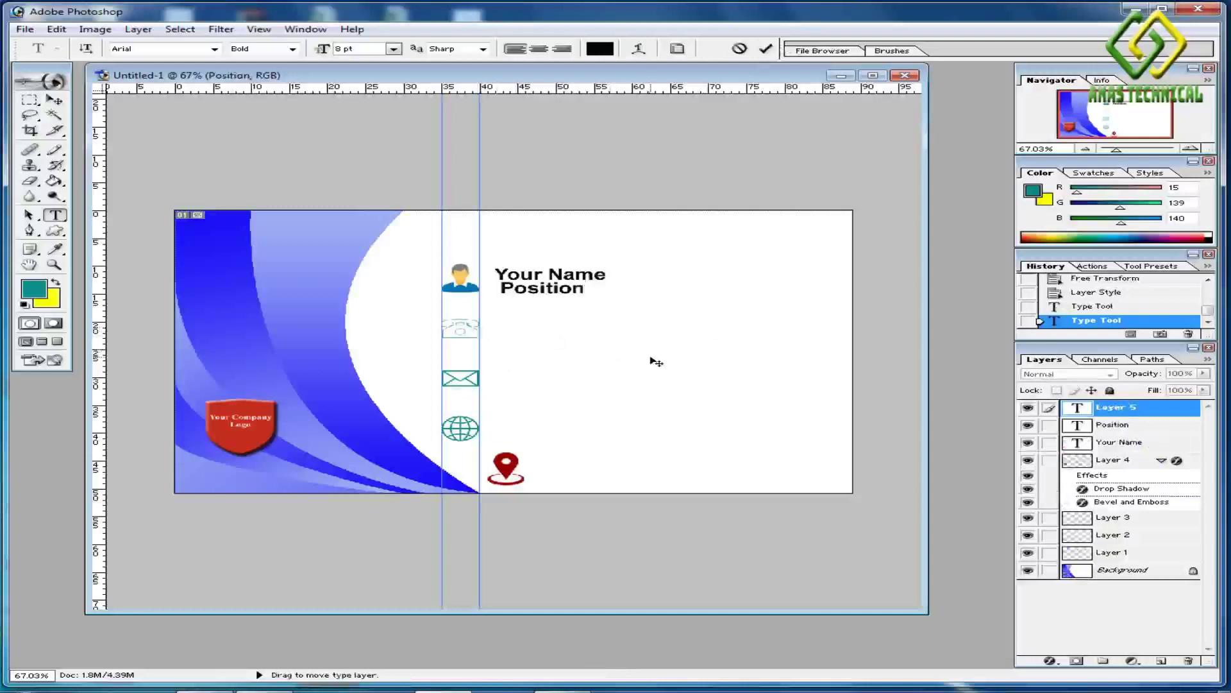
{"action": "type", "text": "092"}
{"action": "key", "text": "BackSpace"}
{"action": "key", "text": "BackSpace"}
{"action": "key", "text": "BackSpace"}
{"action": "type", "text": "+9"}
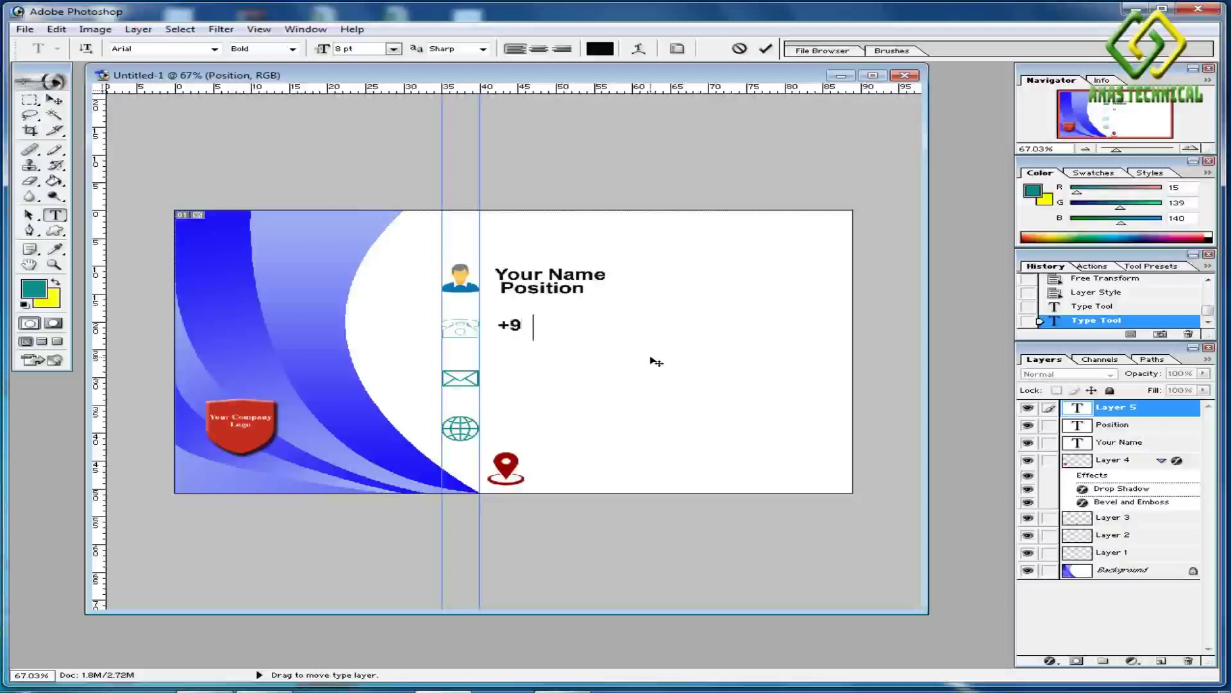
{"action": "type", "text": "2 345"}
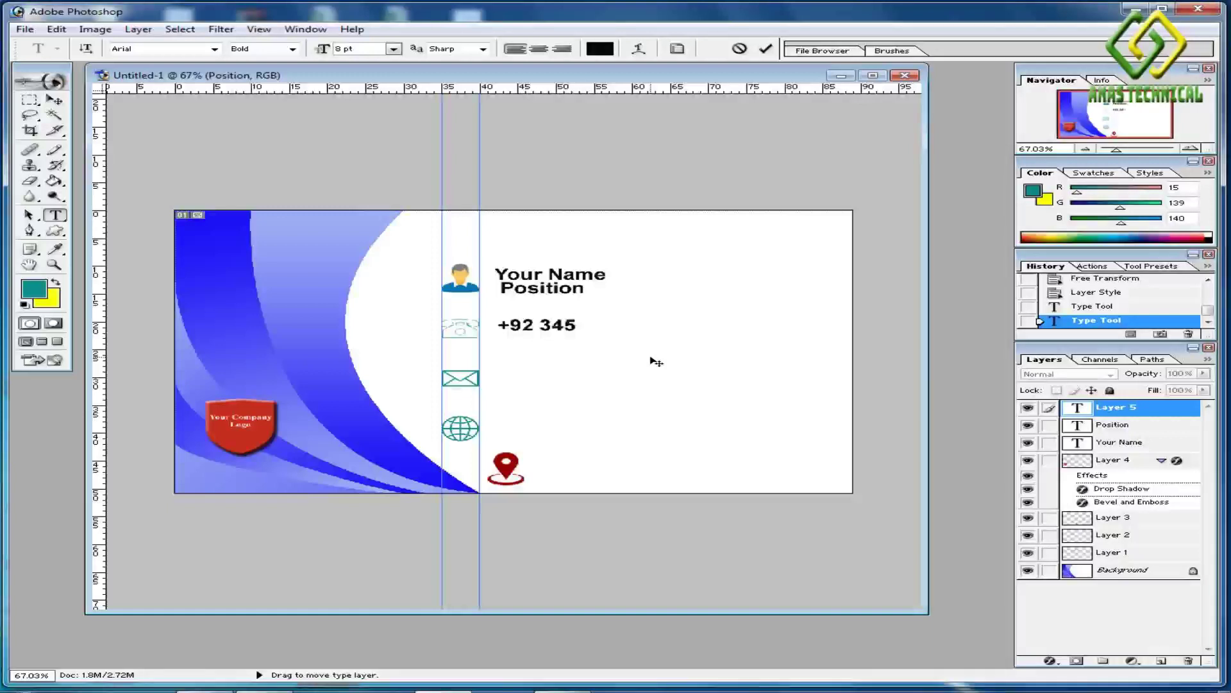
{"action": "type", "text": "5xxxx"}
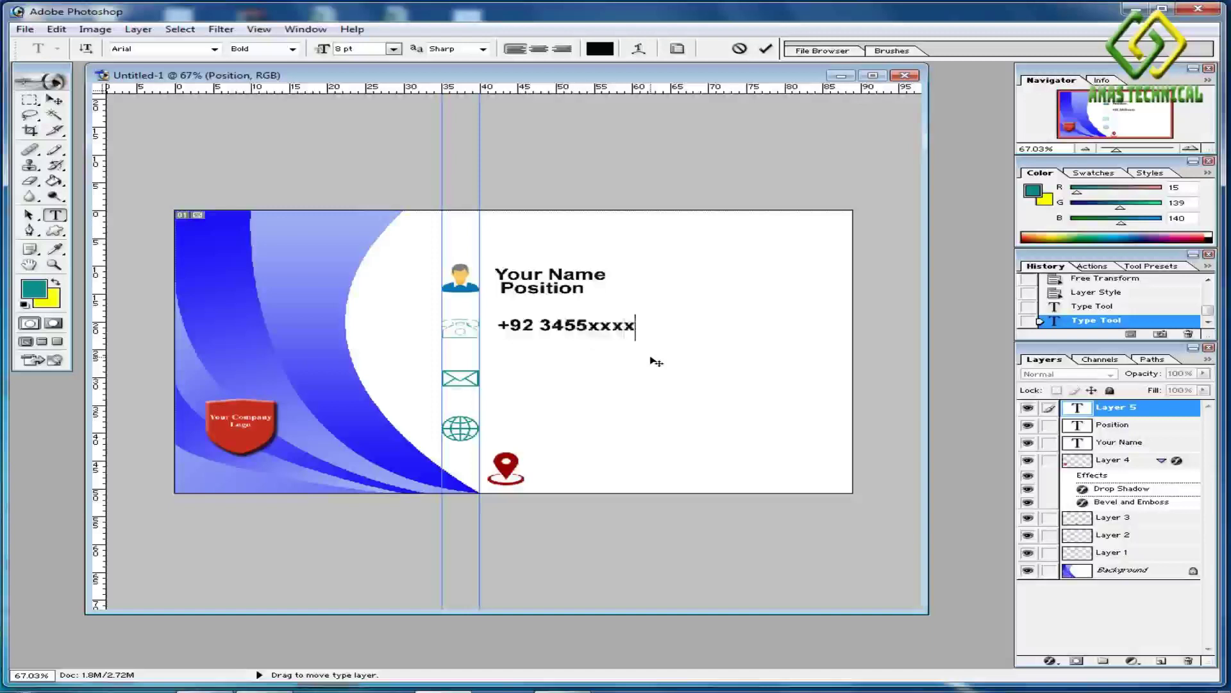
{"action": "key", "text": "BackSpace"}
{"action": "left_click", "coordinate": [766, 50]}
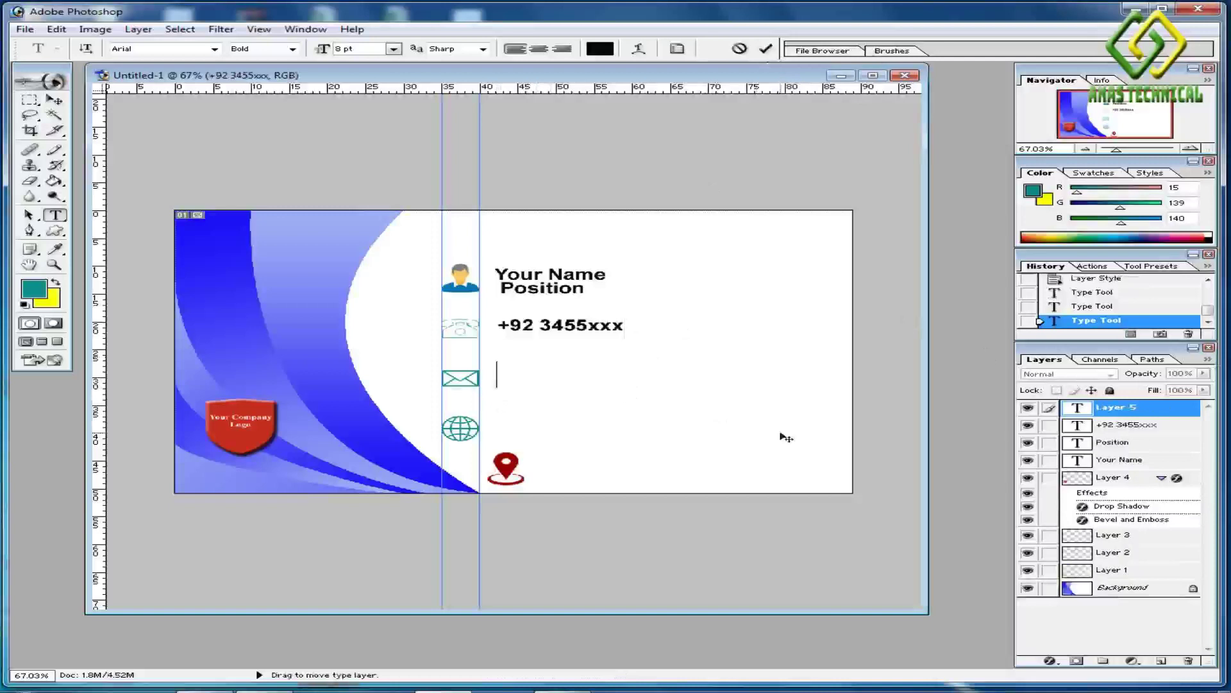
Add a text layer reading "Email ID" beside the envelope icon.
{"action": "type", "text": "Email I"}
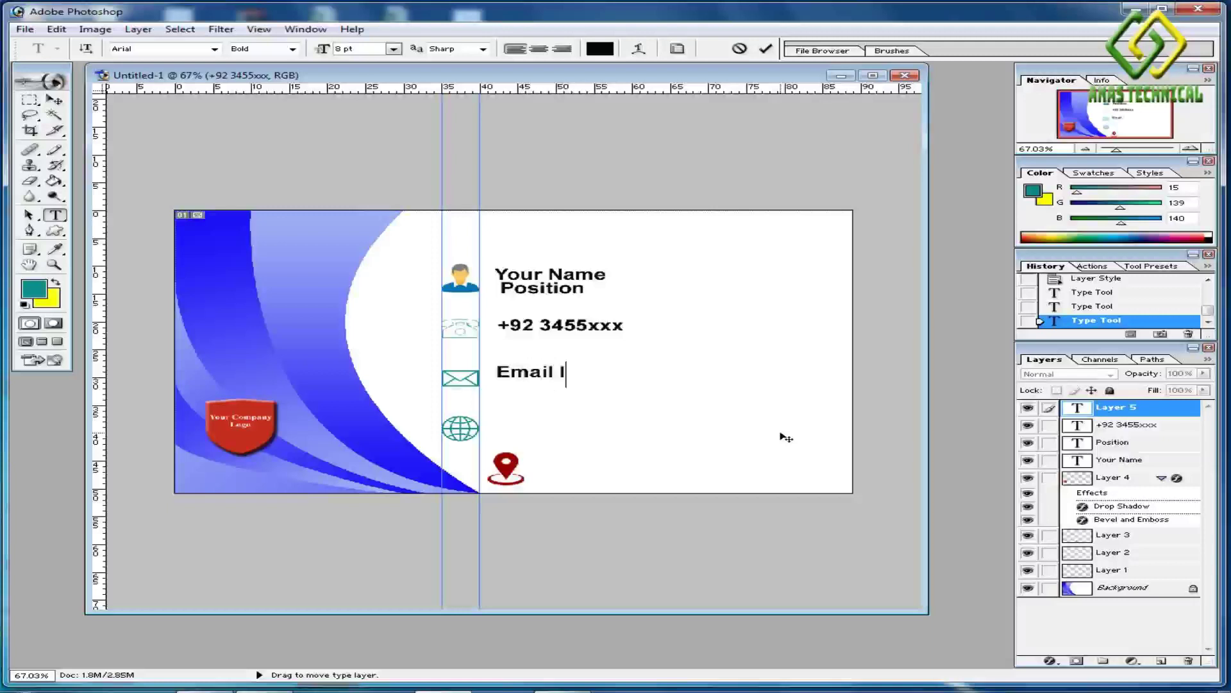
{"action": "type", "text": "D"}
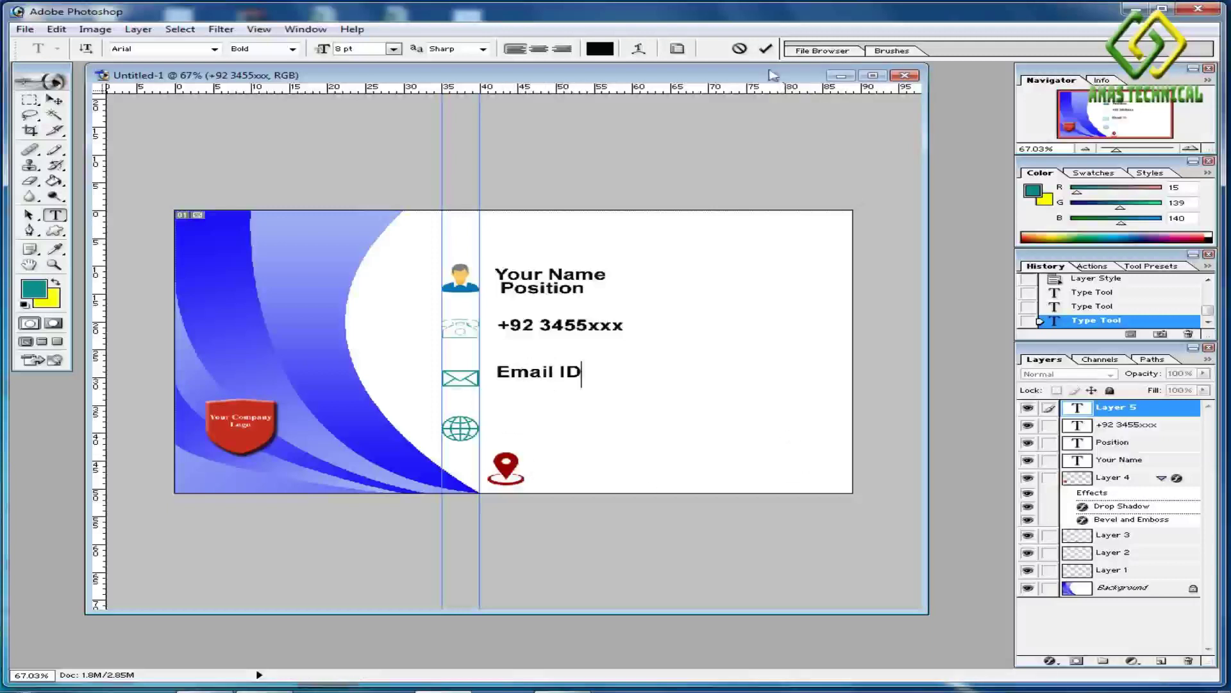
{"action": "left_click", "coordinate": [765, 48]}
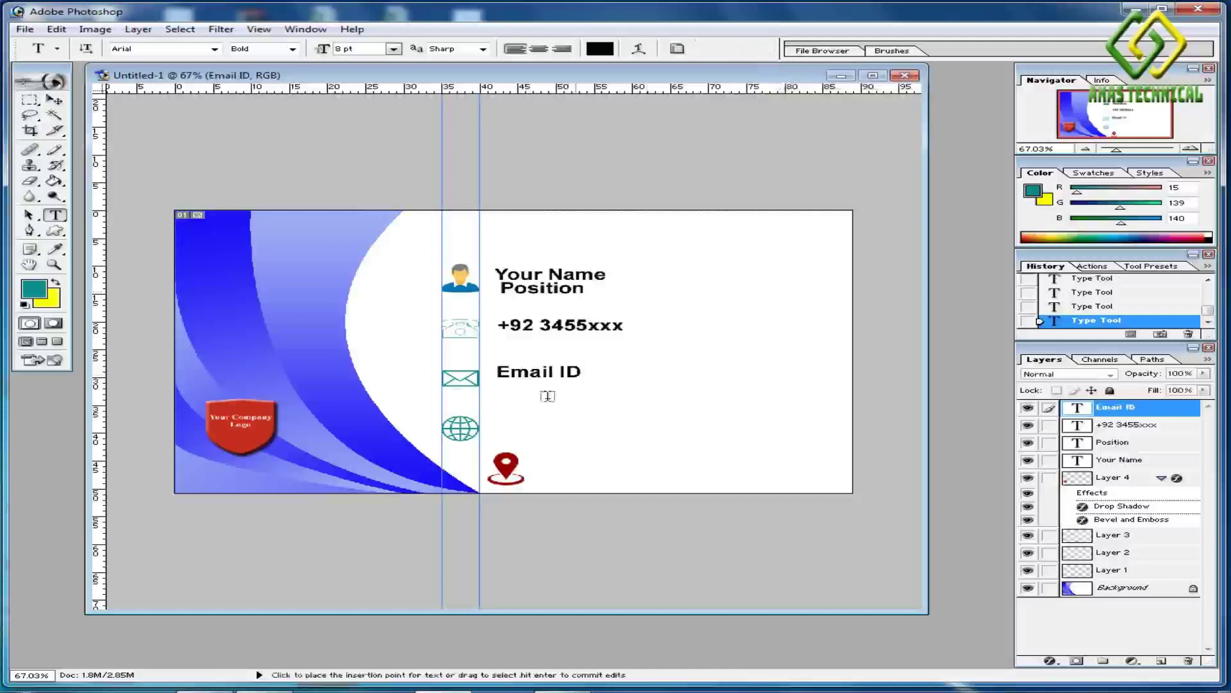
Add a text layer reading "Website" beside the globe icon.
{"action": "left_click", "coordinate": [498, 429]}
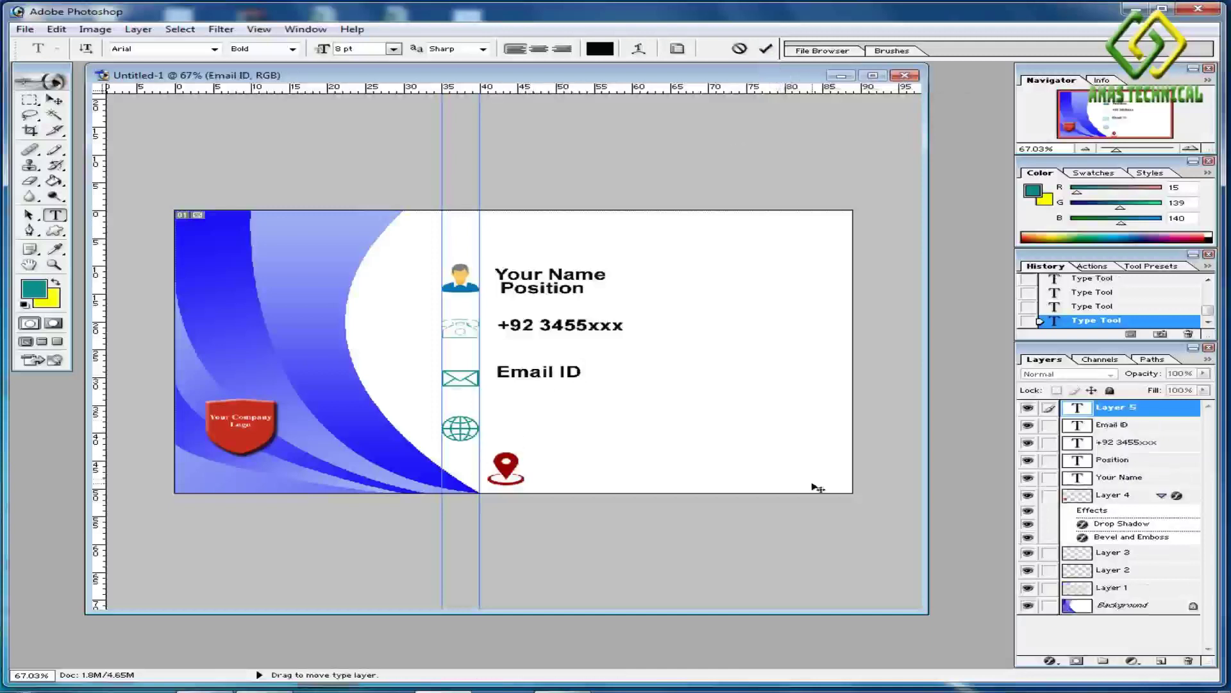
{"action": "type", "text": "Web sit"}
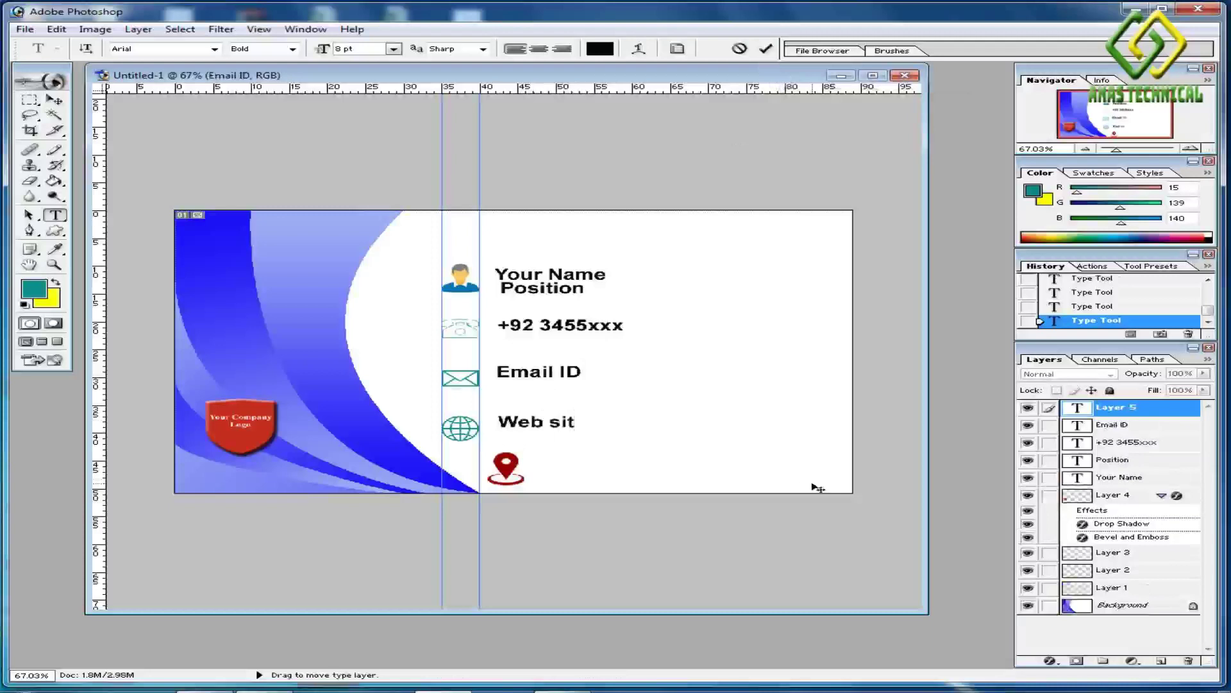
{"action": "type", "text": "e"}
{"action": "key", "text": "BackSpace"}
{"action": "key", "text": "BackSpace"}
{"action": "key", "text": "BackSpace"}
{"action": "key", "text": "BackSpace"}
{"action": "key", "text": "BackSpace"}
{"action": "type", "text": "site"}
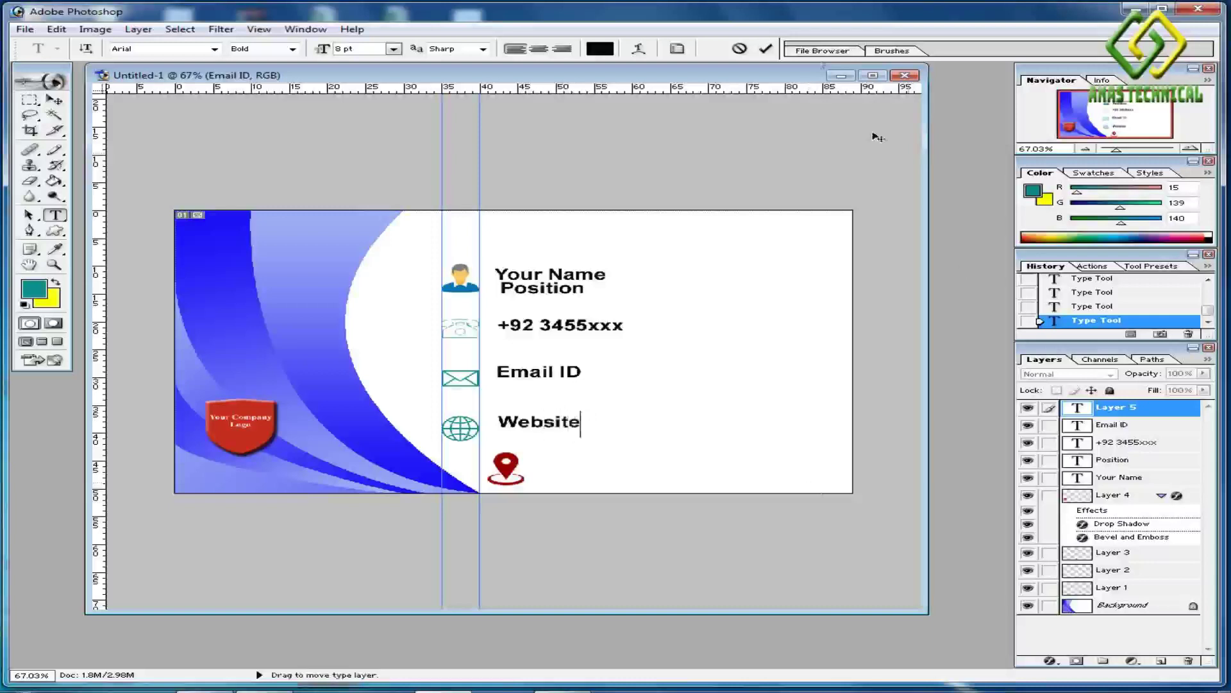
{"action": "left_click", "coordinate": [766, 49]}
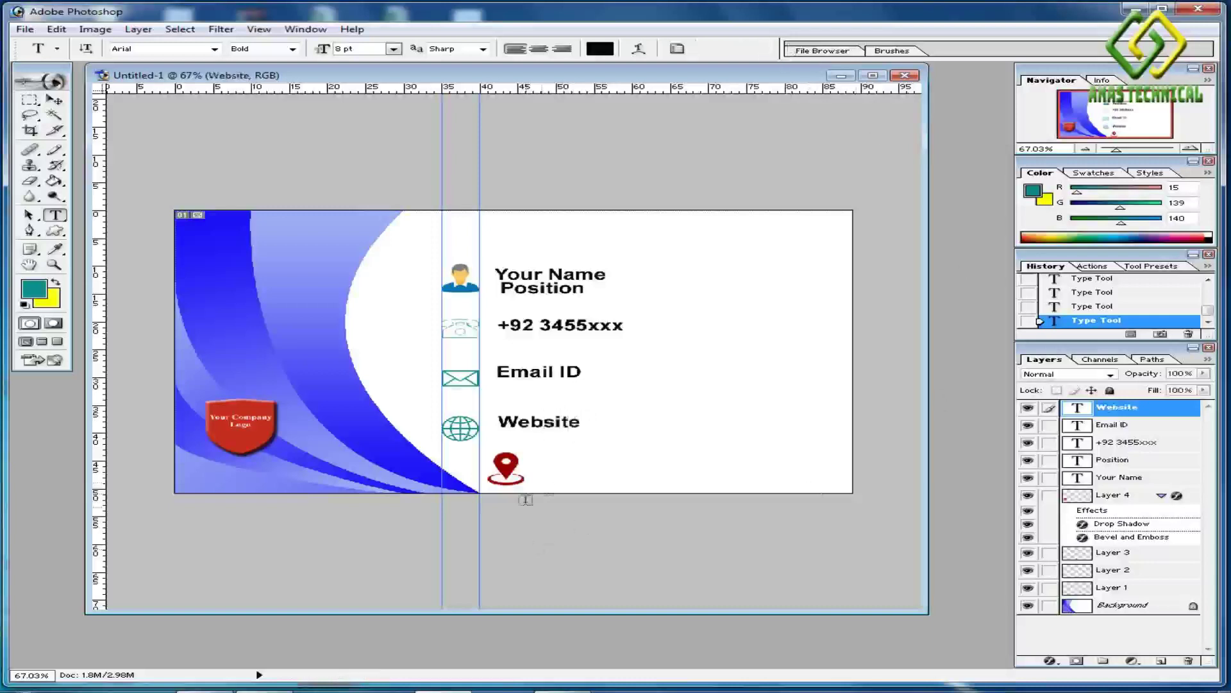
Add a text layer reading "Your Location - Street No." beside the red map pin icon.
{"action": "left_click", "coordinate": [546, 468]}
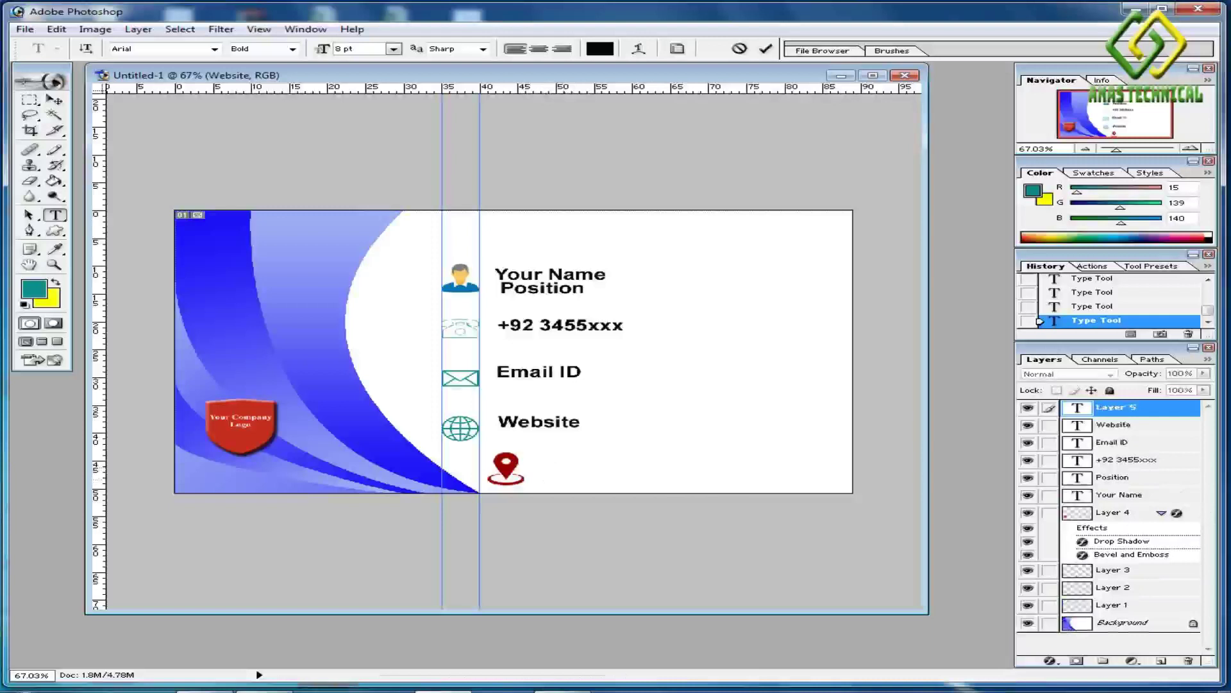
{"action": "type", "text": "Your L"}
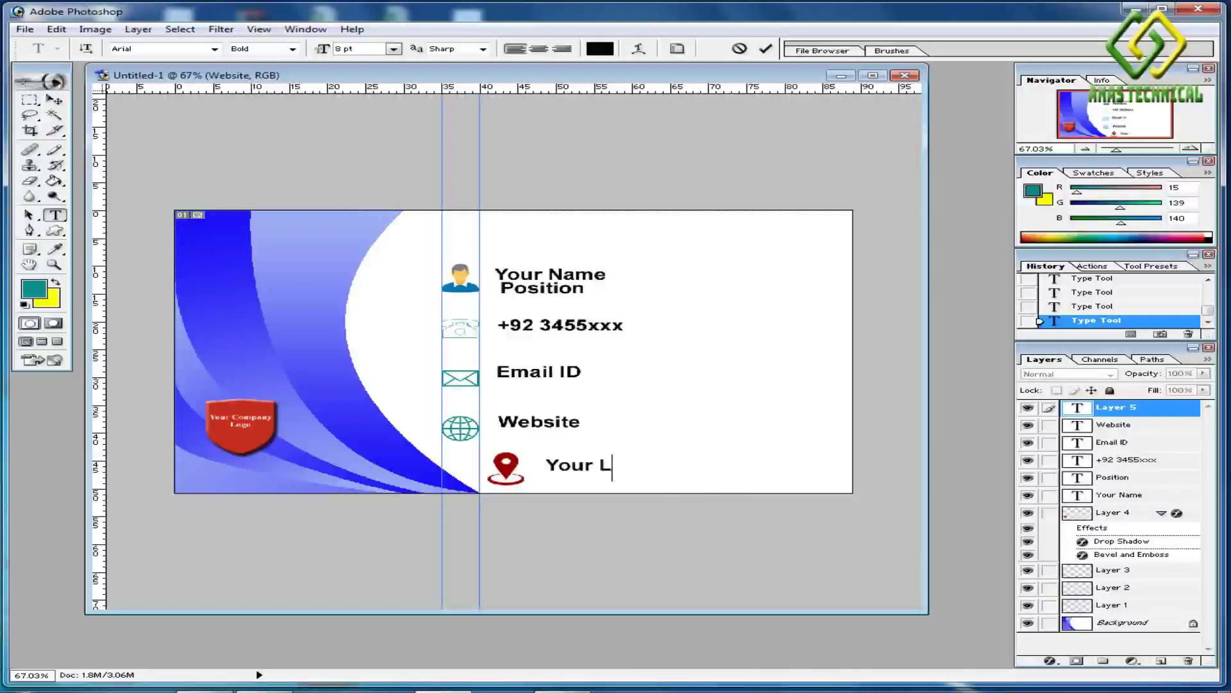
{"action": "type", "text": "ocation"}
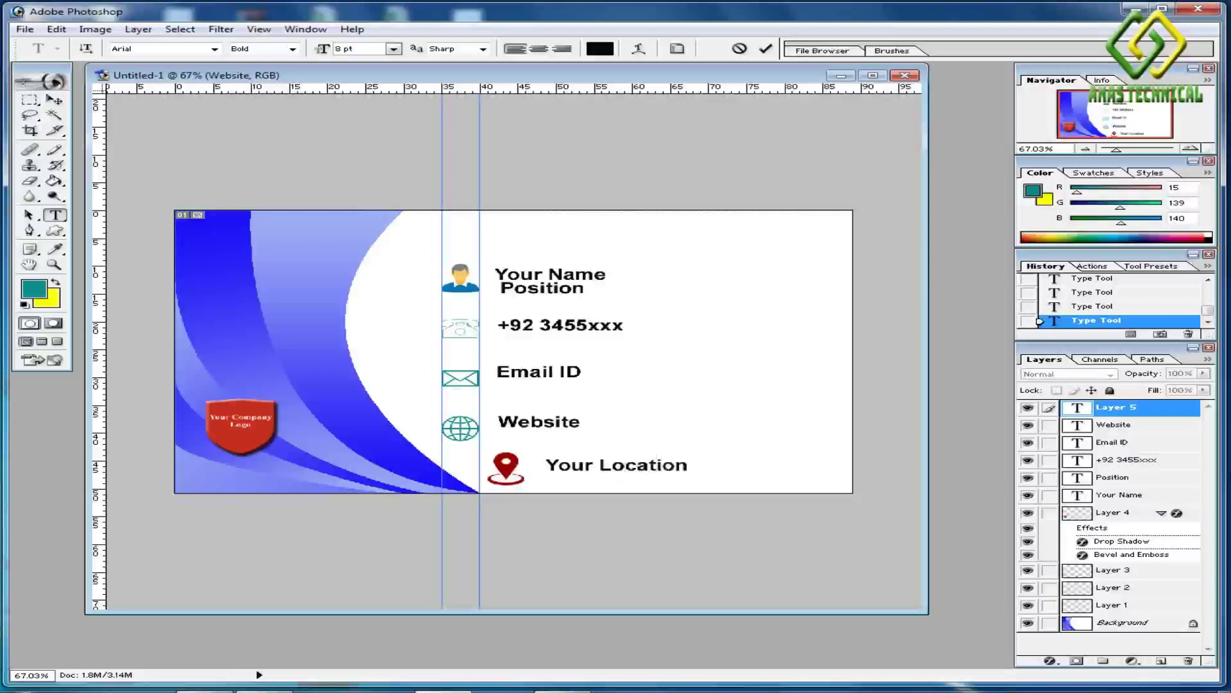
{"action": "type", "text": " - "}
{"action": "type", "text": "Po"}
{"action": "key", "text": "BackSpace"}
{"action": "key", "text": "BackSpace"}
{"action": "type", "text": "Street"}
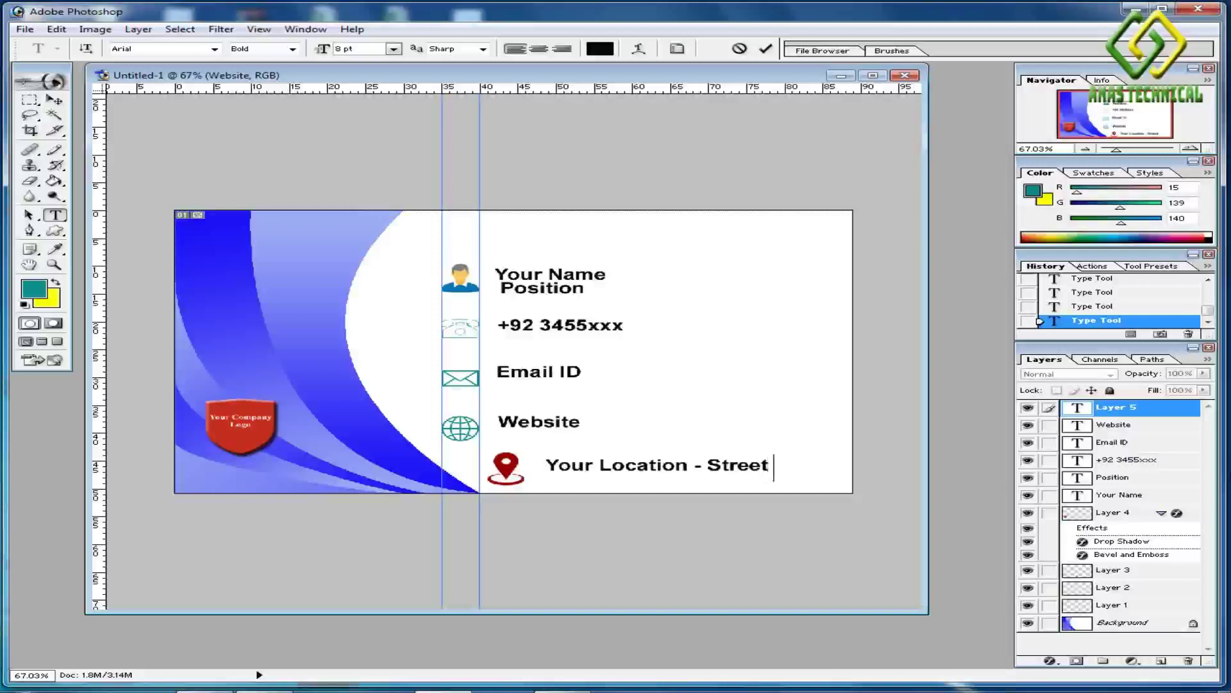
{"action": "type", "text": " No."}
{"action": "left_click", "coordinate": [555, 476]}
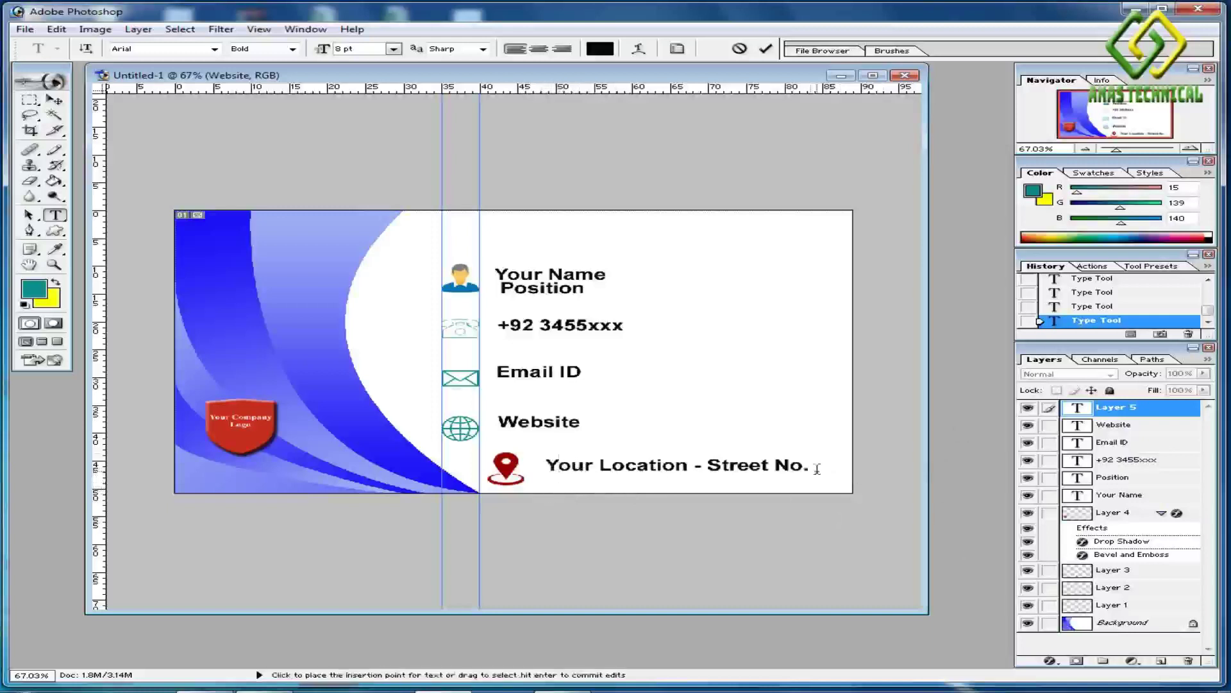
{"action": "left_click", "coordinate": [764, 50]}
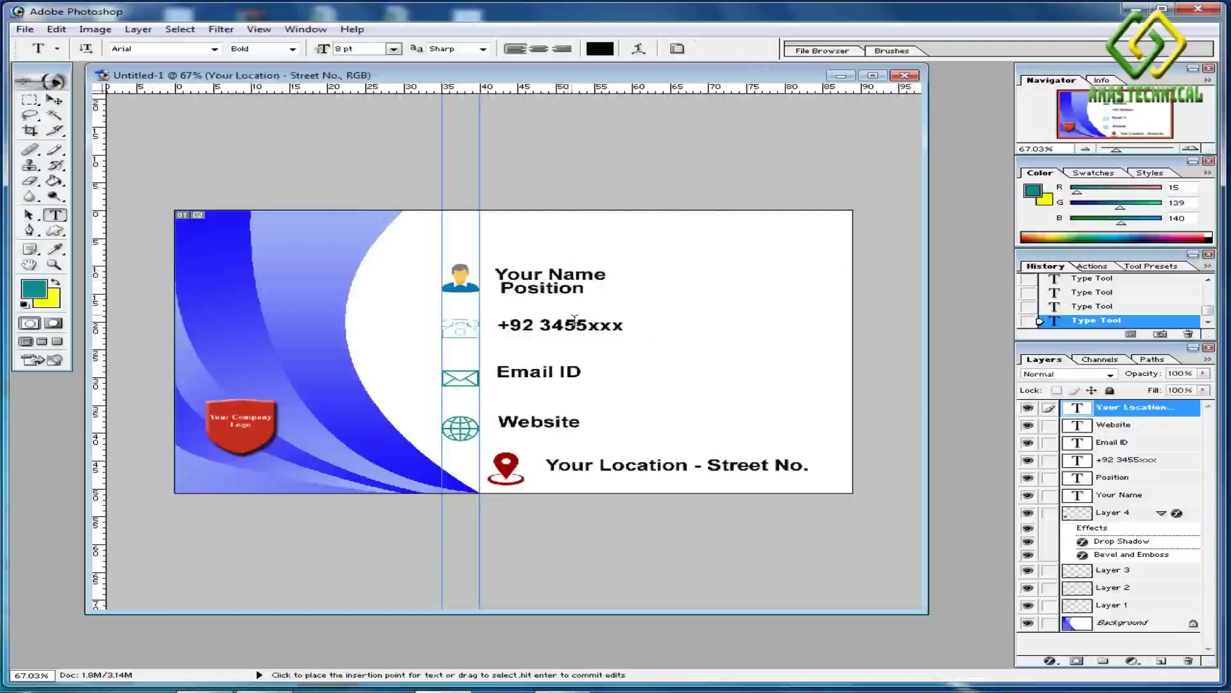
Enlarge the "Your Name" text to about 200% width and 150% height.
{"action": "left_click", "coordinate": [54, 100]}
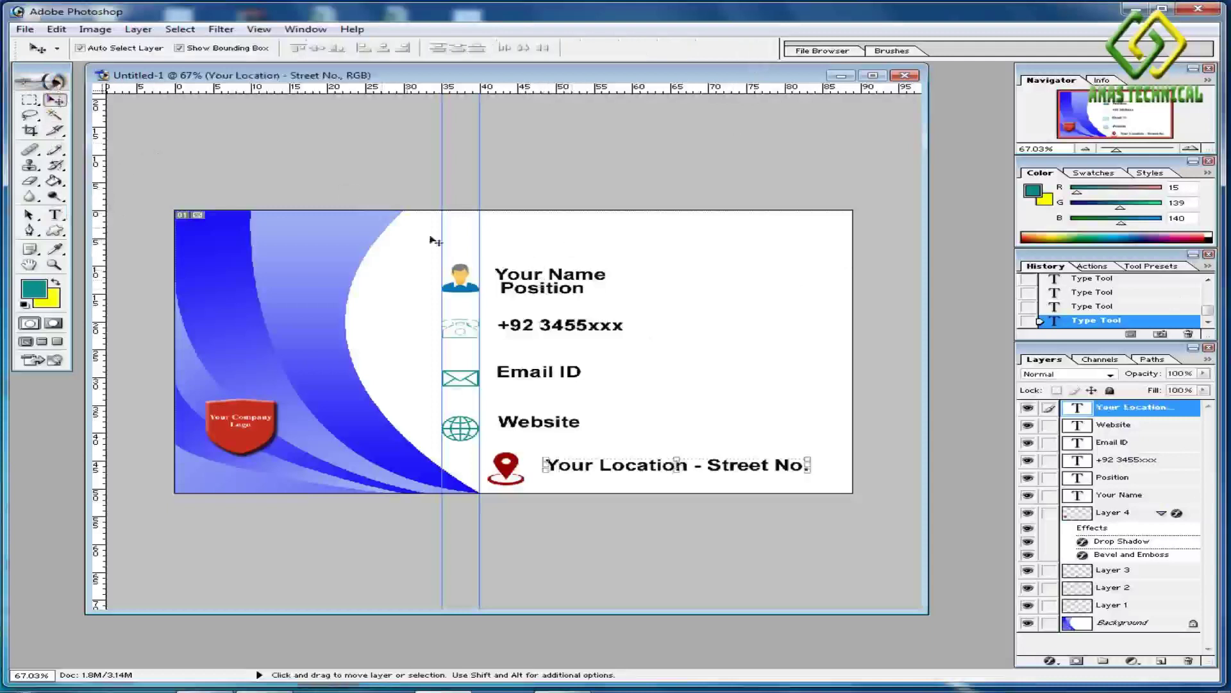
{"action": "left_click", "coordinate": [526, 277]}
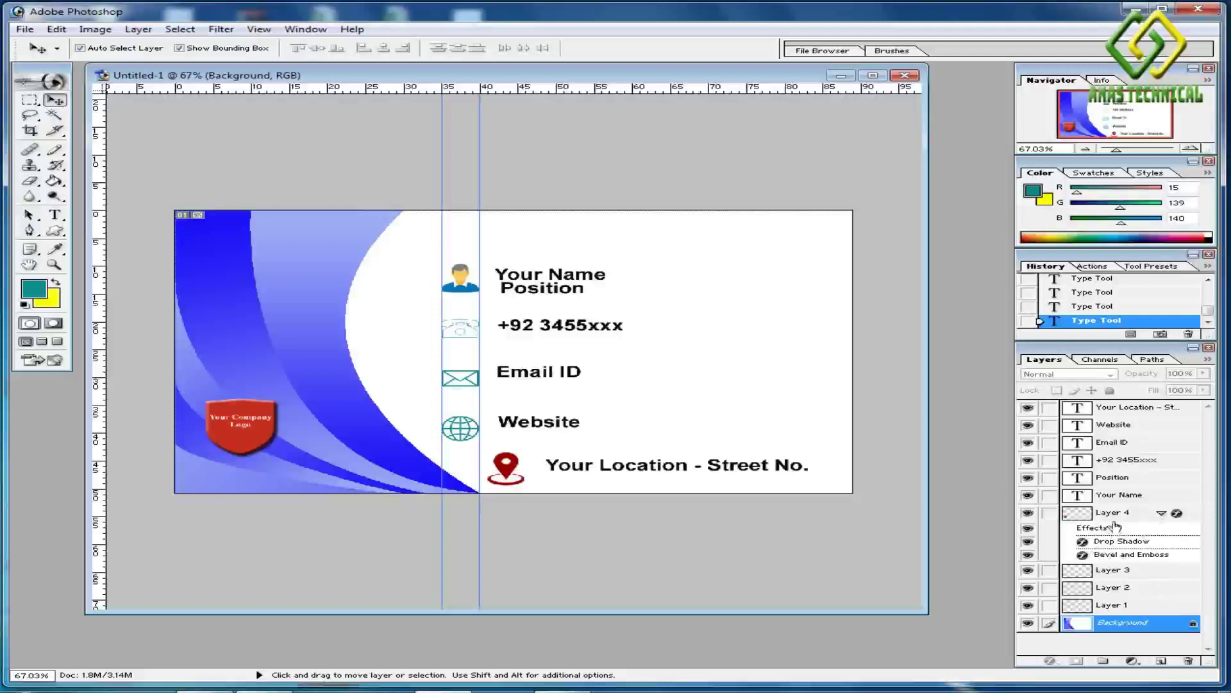
{"action": "left_click", "coordinate": [1121, 497]}
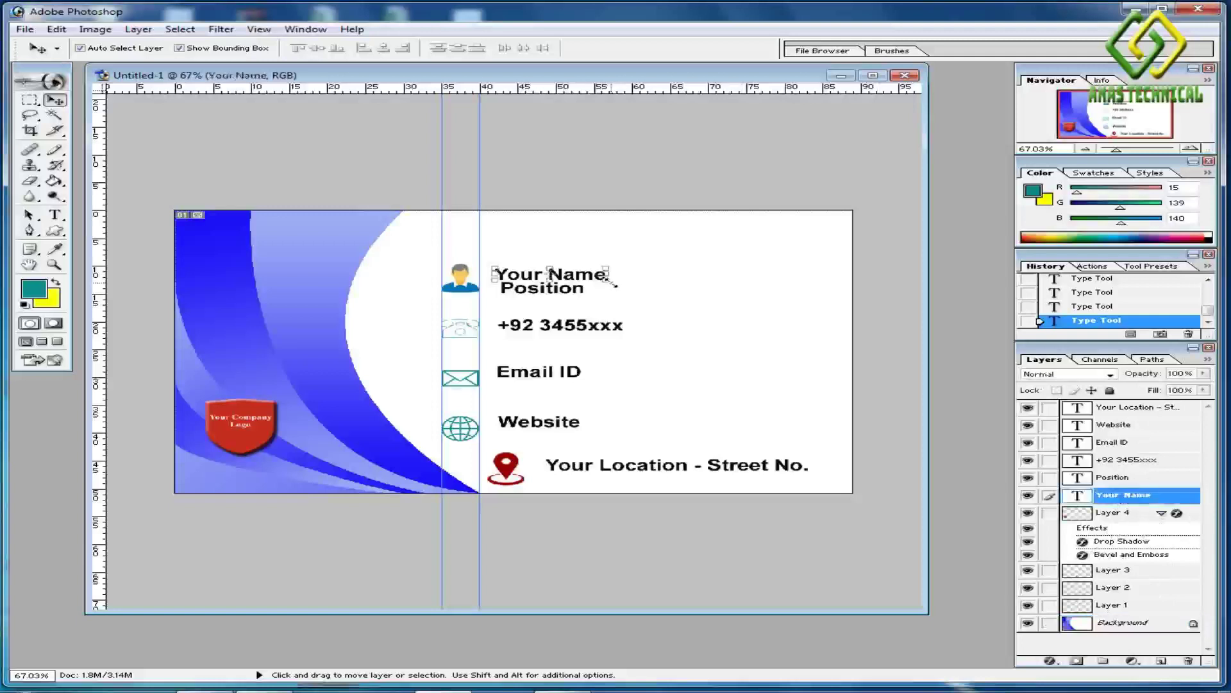
{"action": "left_click_drag", "start_coordinate": [609, 281], "coordinate": [724, 290]}
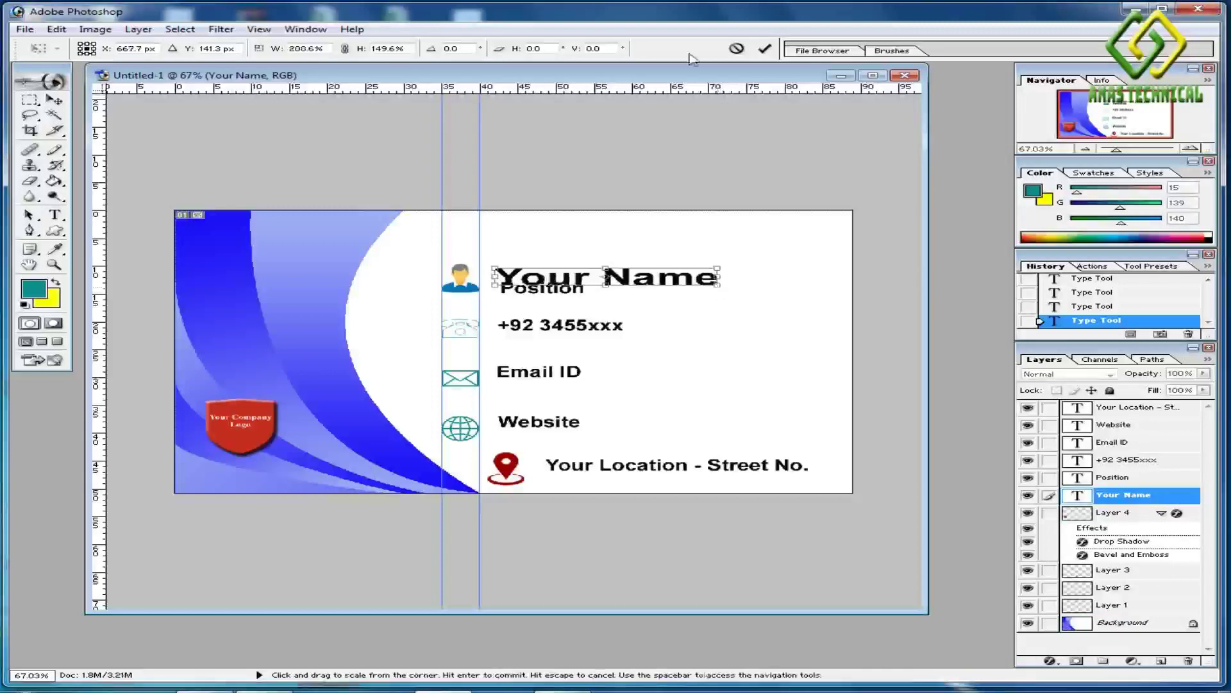
{"action": "left_click", "coordinate": [764, 48]}
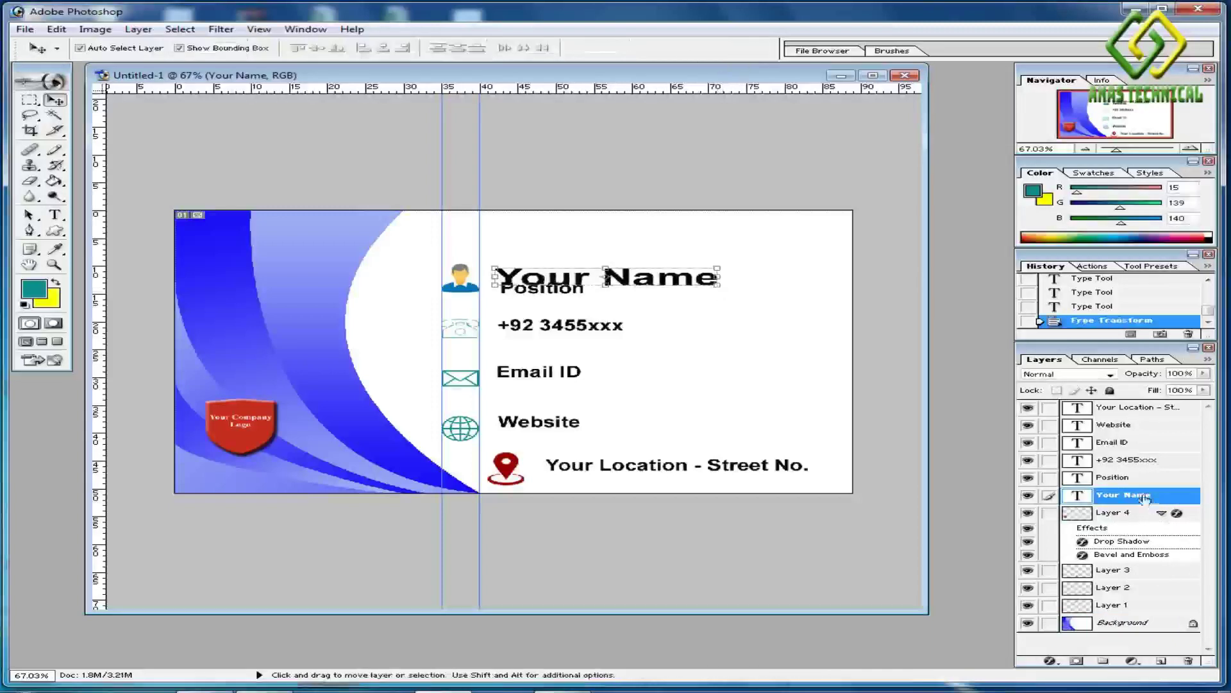
Move the "Position" text down slightly, clear of the enlarged name, and widen it to about 103.5%.
{"action": "left_click", "coordinate": [1120, 477]}
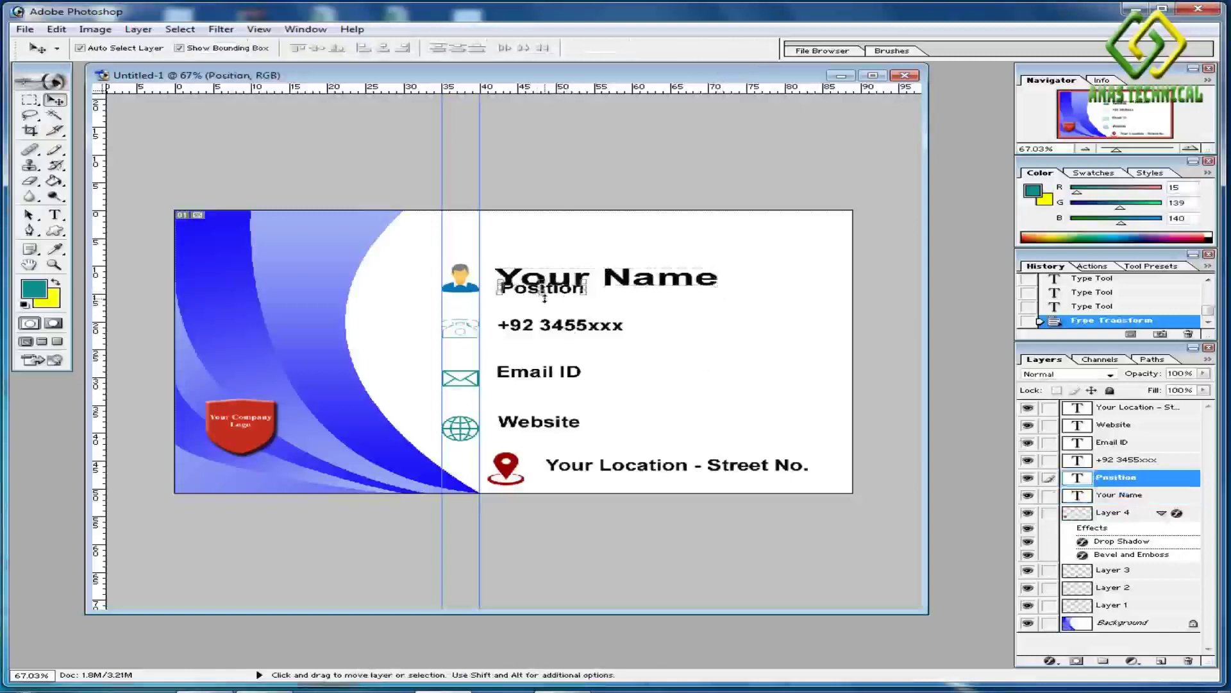
{"action": "left_click_drag", "start_coordinate": [558, 288], "coordinate": [560, 298]}
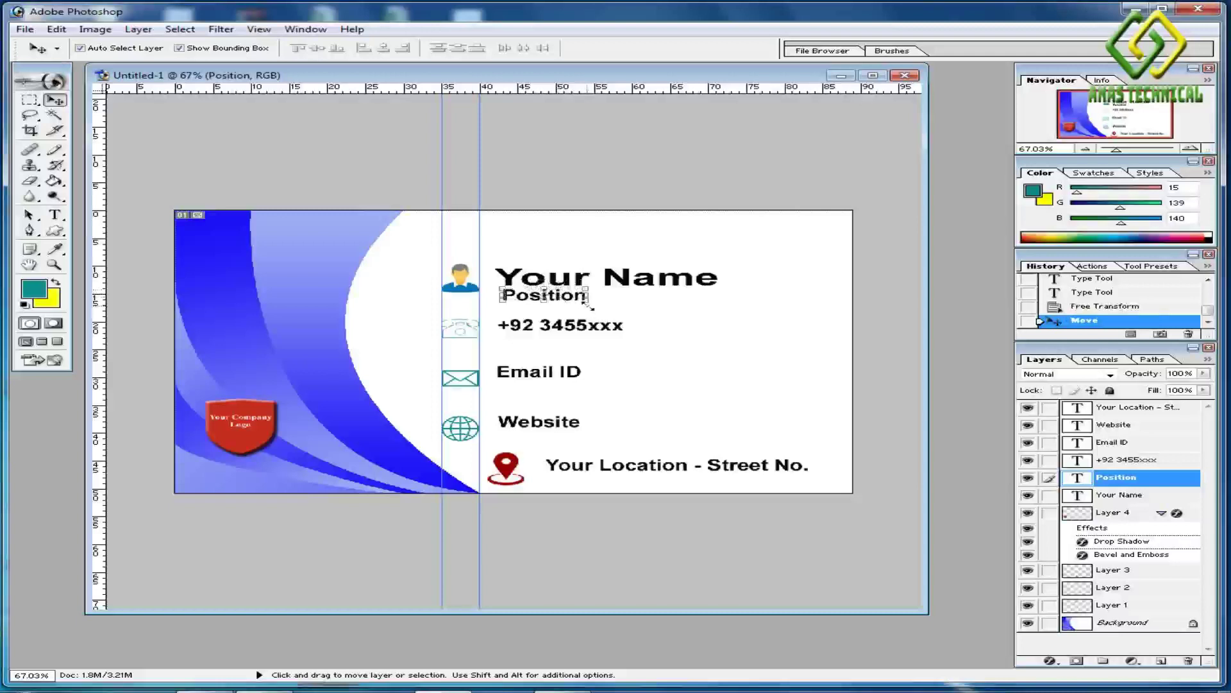
{"action": "left_click_drag", "start_coordinate": [591, 306], "coordinate": [594, 305]}
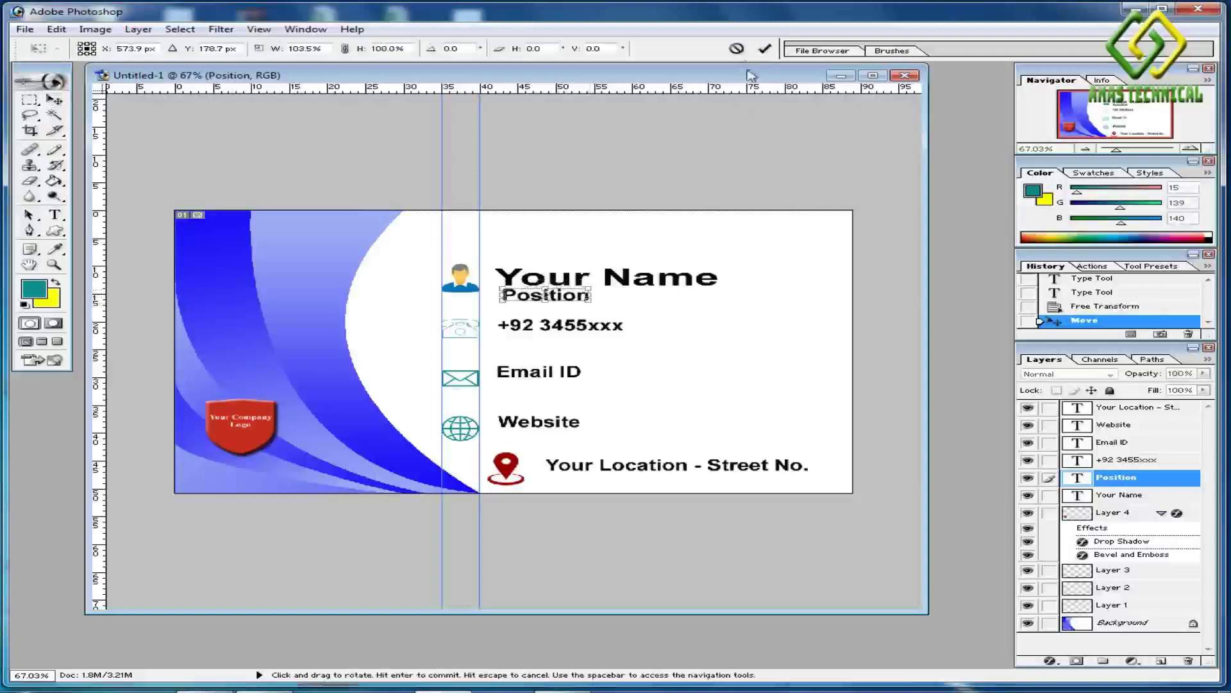
{"action": "left_click", "coordinate": [764, 48]}
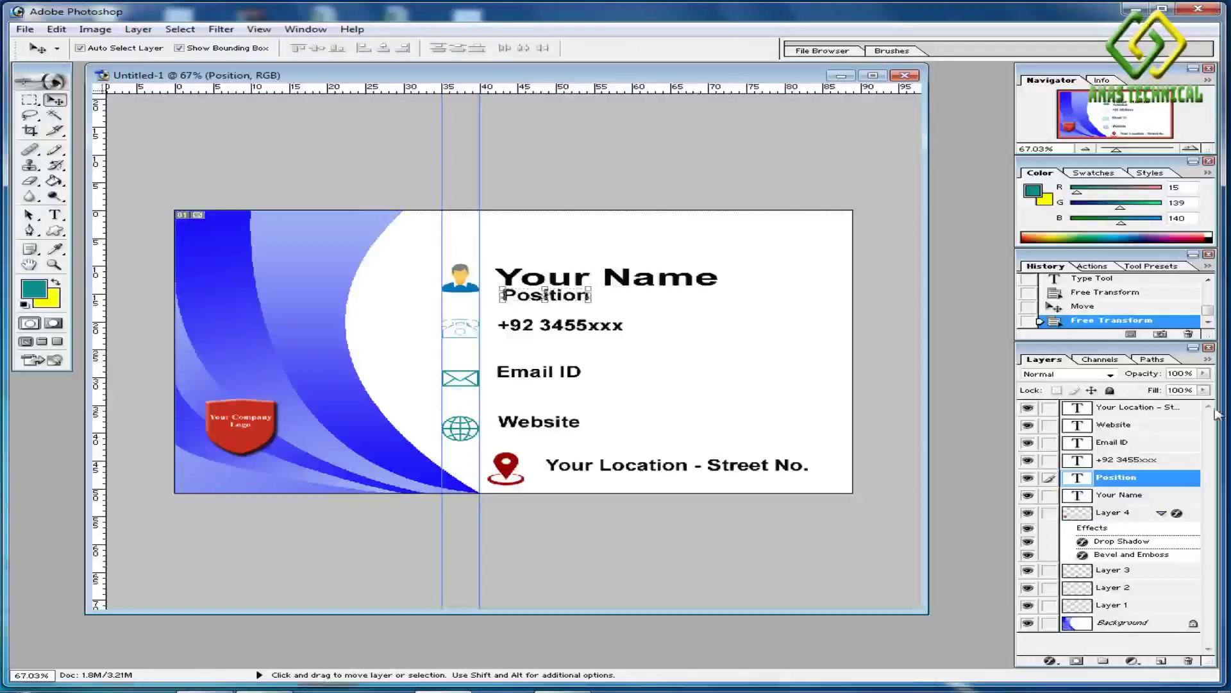
Move the phone number text closer to the telephone icon and scale it to about 140% width and 125% height.
{"action": "left_click", "coordinate": [1128, 460]}
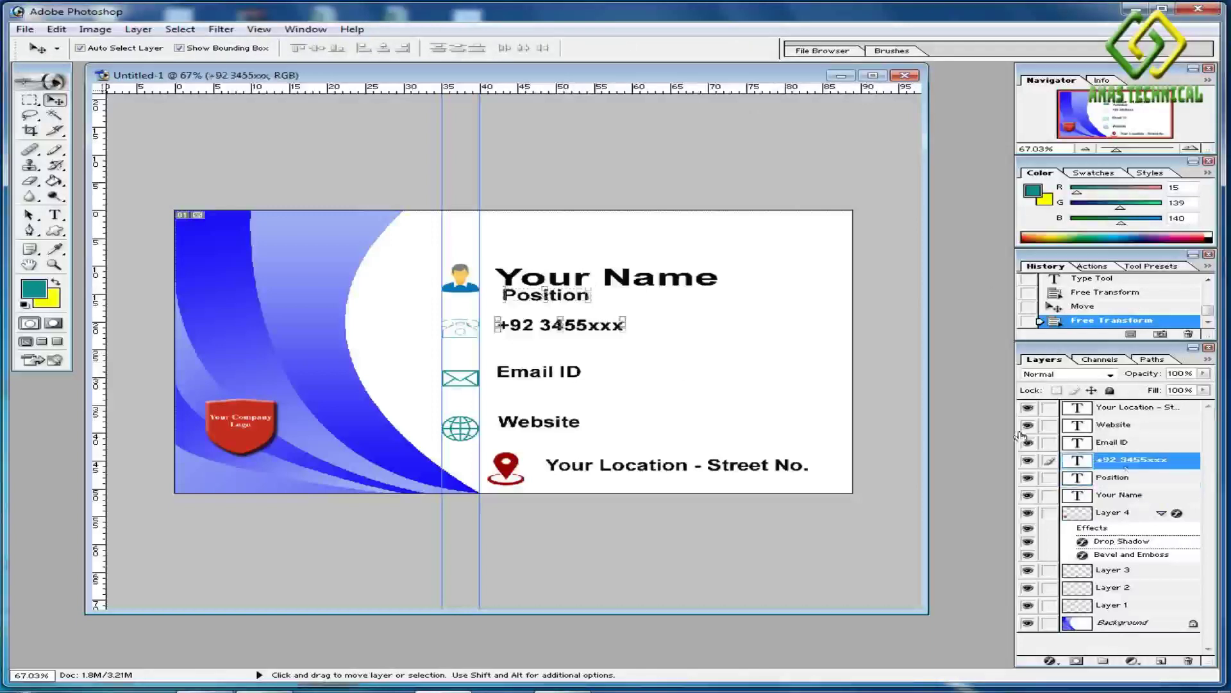
{"action": "left_click_drag", "start_coordinate": [591, 331], "coordinate": [583, 333]}
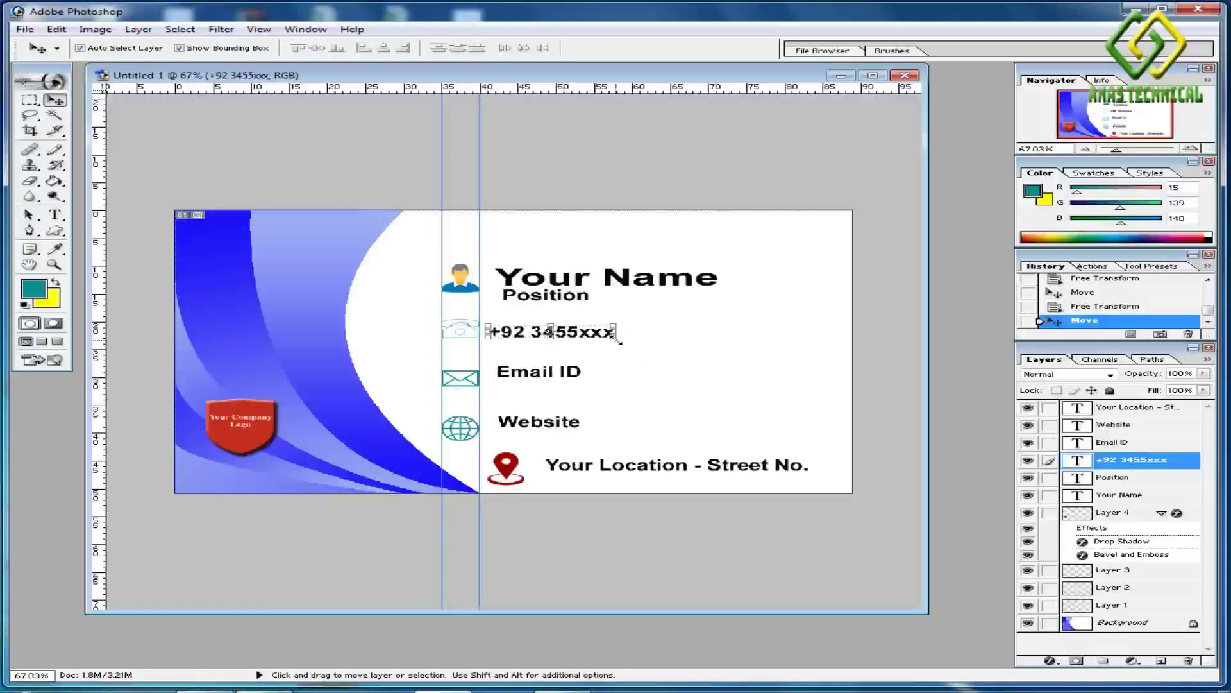
{"action": "left_click_drag", "start_coordinate": [616, 338], "coordinate": [667, 344]}
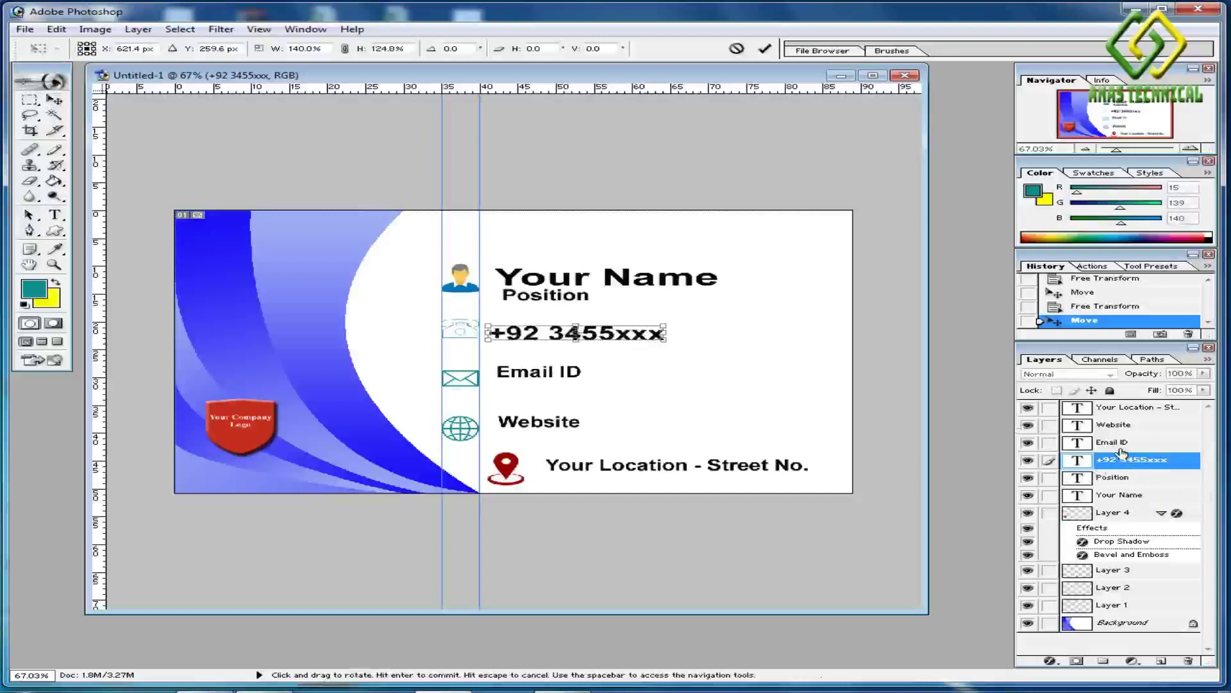
{"action": "left_click", "coordinate": [765, 48]}
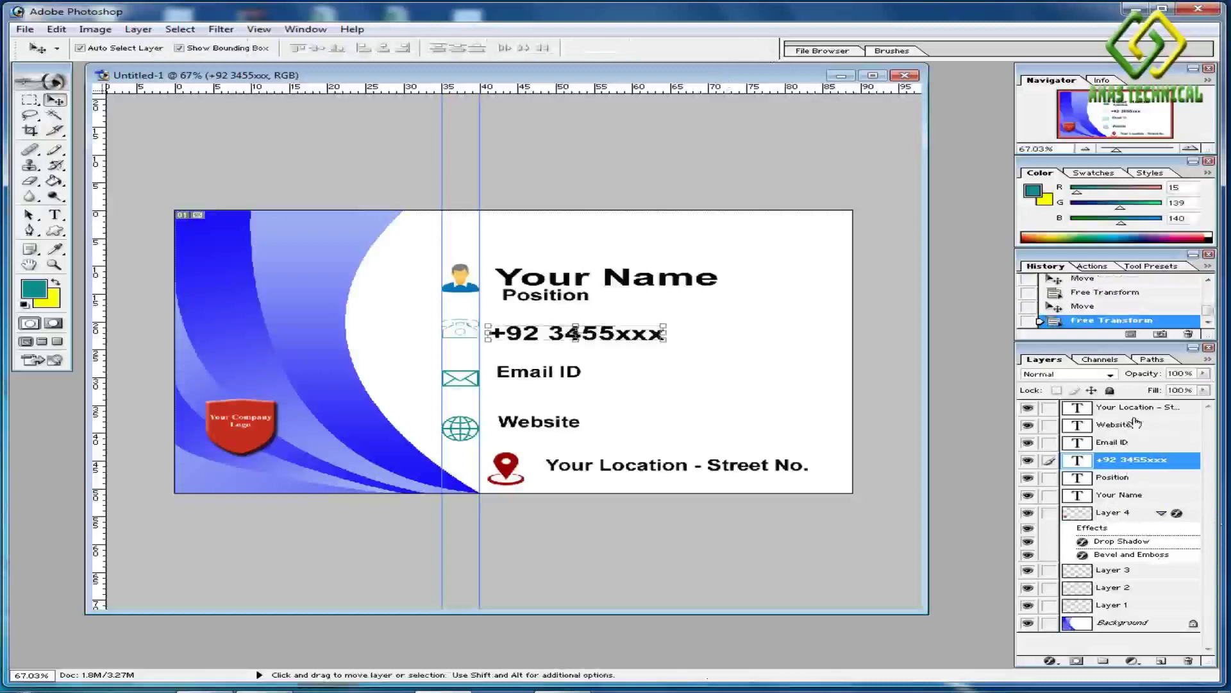
Align the "Email ID" text with the envelope icon and scale it to about 139% width and 125% height.
{"action": "left_click", "coordinate": [1103, 444]}
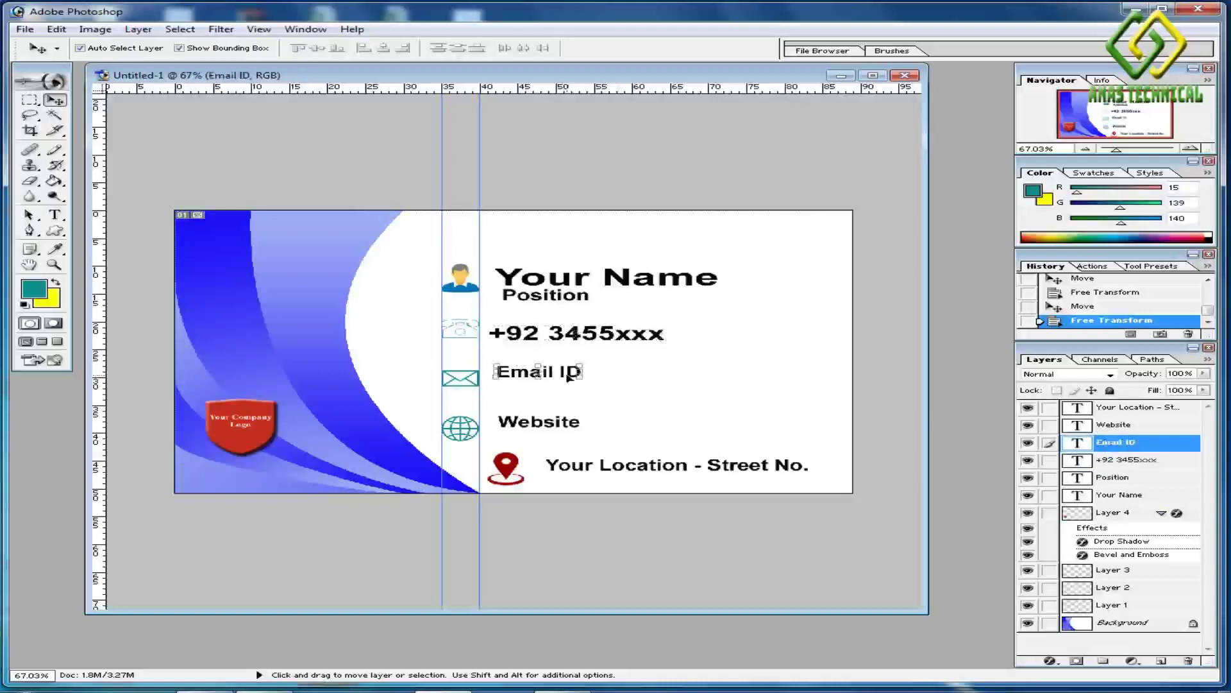
{"action": "left_click_drag", "start_coordinate": [567, 375], "coordinate": [622, 388]}
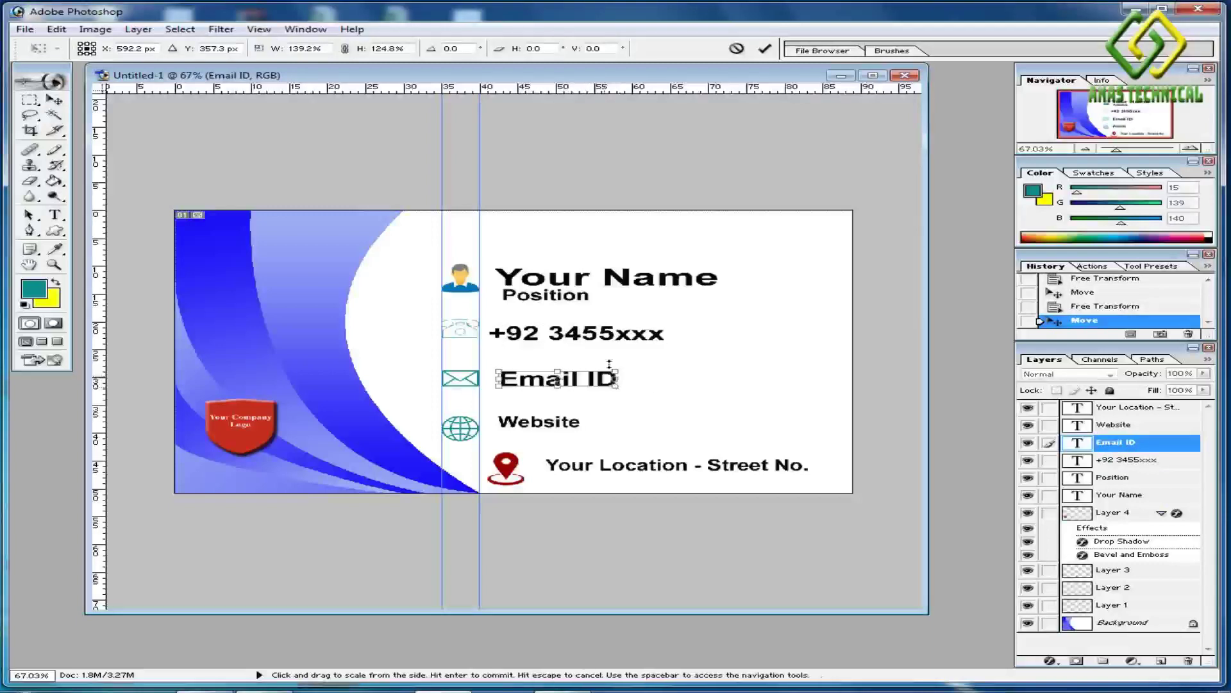
{"action": "left_click", "coordinate": [764, 50]}
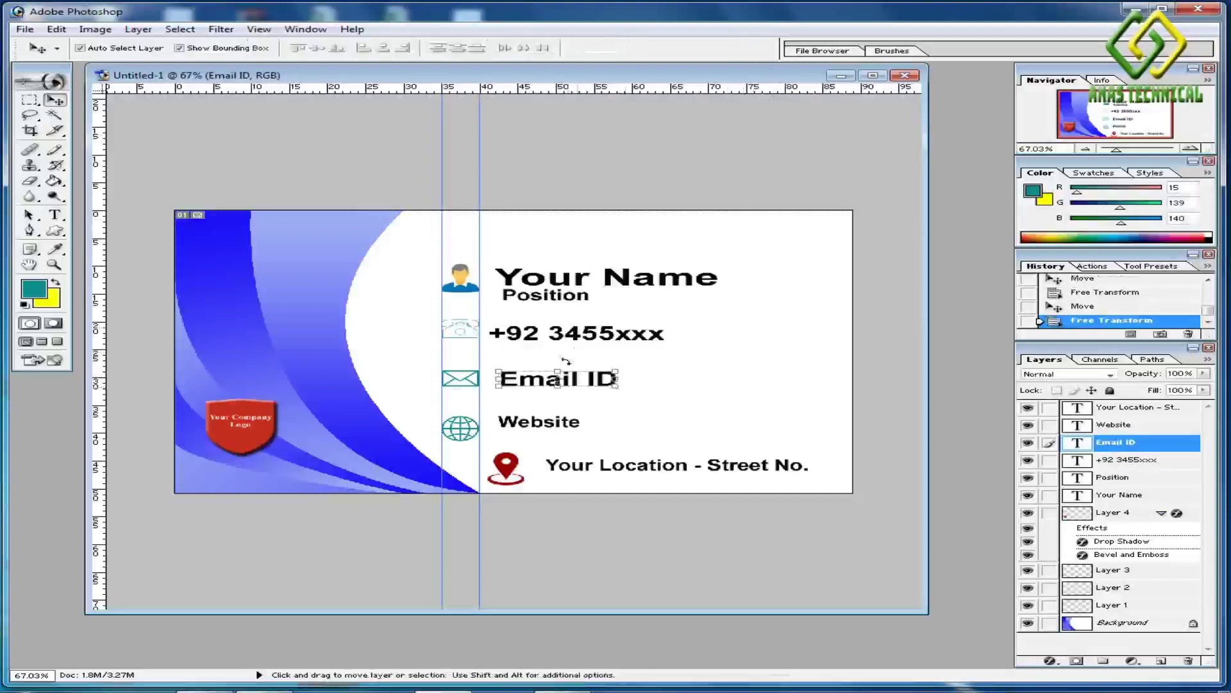
Nudge the phone number text right until its start lines up with the "Email ID" text below.
{"action": "left_click", "coordinate": [1127, 461]}
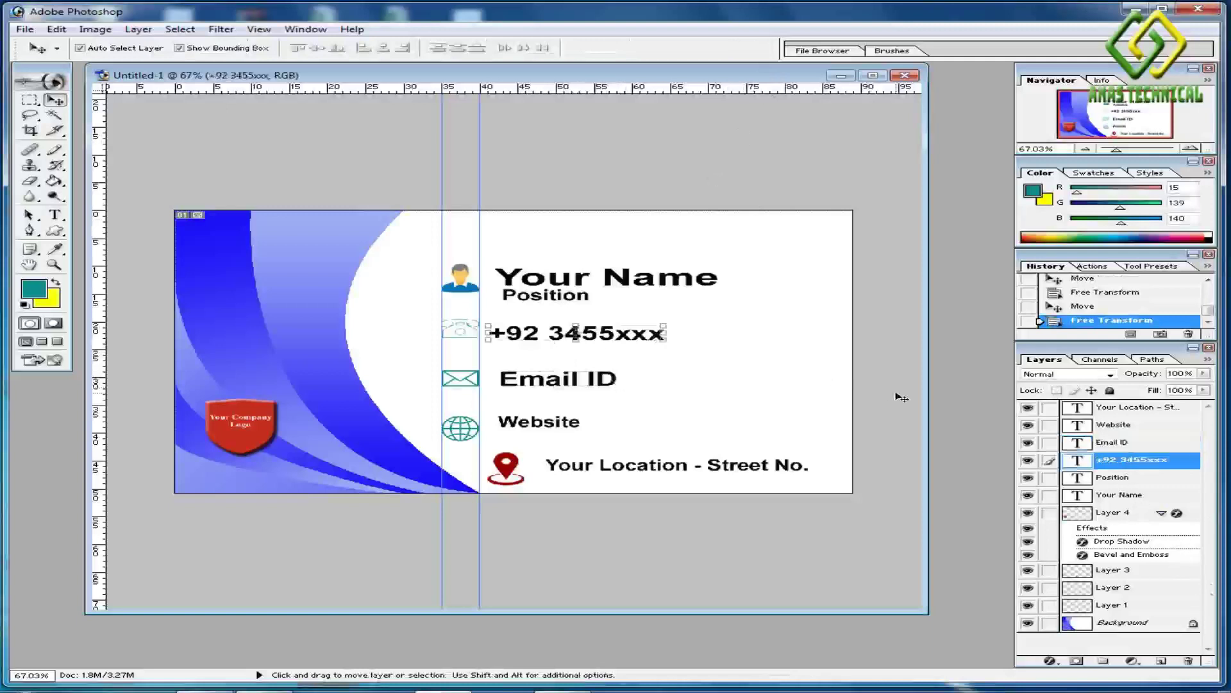
{"action": "key", "text": "Right"}
{"action": "key", "text": "Right"}
{"action": "key", "text": "Right"}
{"action": "key", "text": "Right"}
{"action": "key", "text": "Right"}
{"action": "key", "text": "Right"}
{"action": "key", "text": "Right"}
{"action": "key", "text": "Right"}
{"action": "key", "text": "Right"}
{"action": "key", "text": "Right"}
{"action": "key", "text": "Right"}
{"action": "key", "text": "Right"}
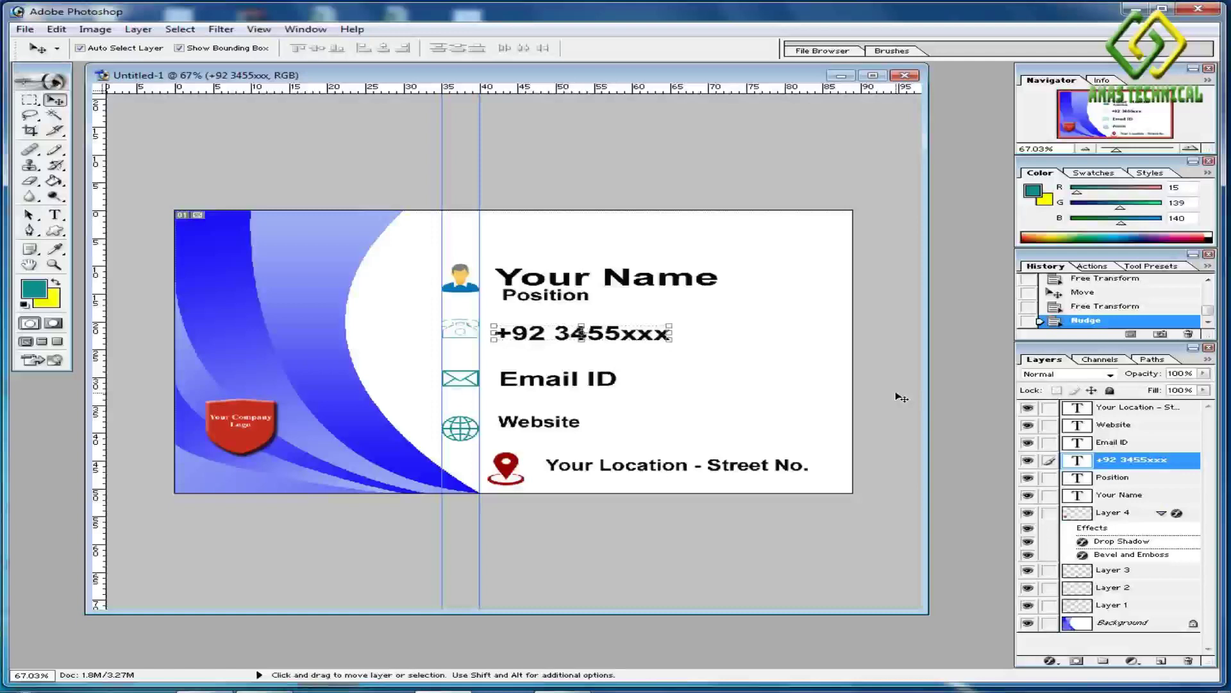
{"action": "key", "text": "Right"}
{"action": "key", "text": "Right"}
{"action": "key", "text": "Right"}
{"action": "key", "text": "Right"}
{"action": "key", "text": "Right"}
{"action": "key", "text": "Right"}
{"action": "key", "text": "Right"}
{"action": "key", "text": "Right"}
{"action": "key", "text": "Right"}
{"action": "key", "text": "Right"}
{"action": "key", "text": "Right"}
{"action": "key", "text": "Right"}
{"action": "key", "text": "Right"}
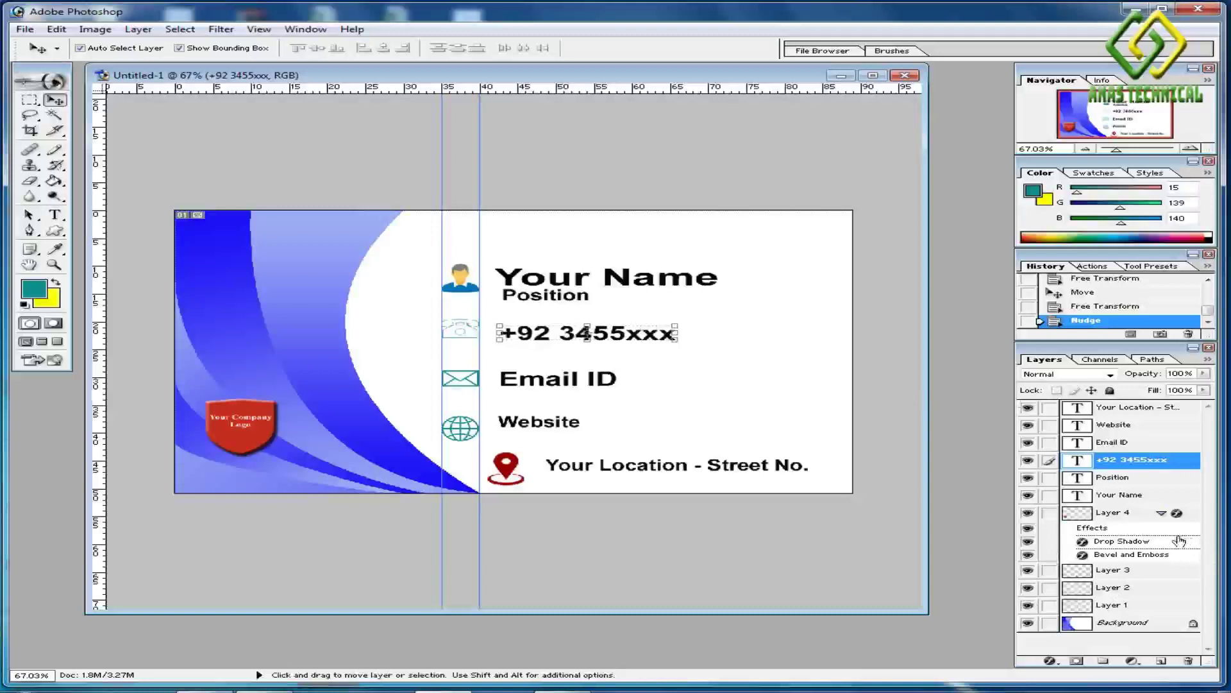
Scale the "Website" text to about 138% width and 131% height and shift it slightly right to align with the lines above.
{"action": "left_click", "coordinate": [1114, 426]}
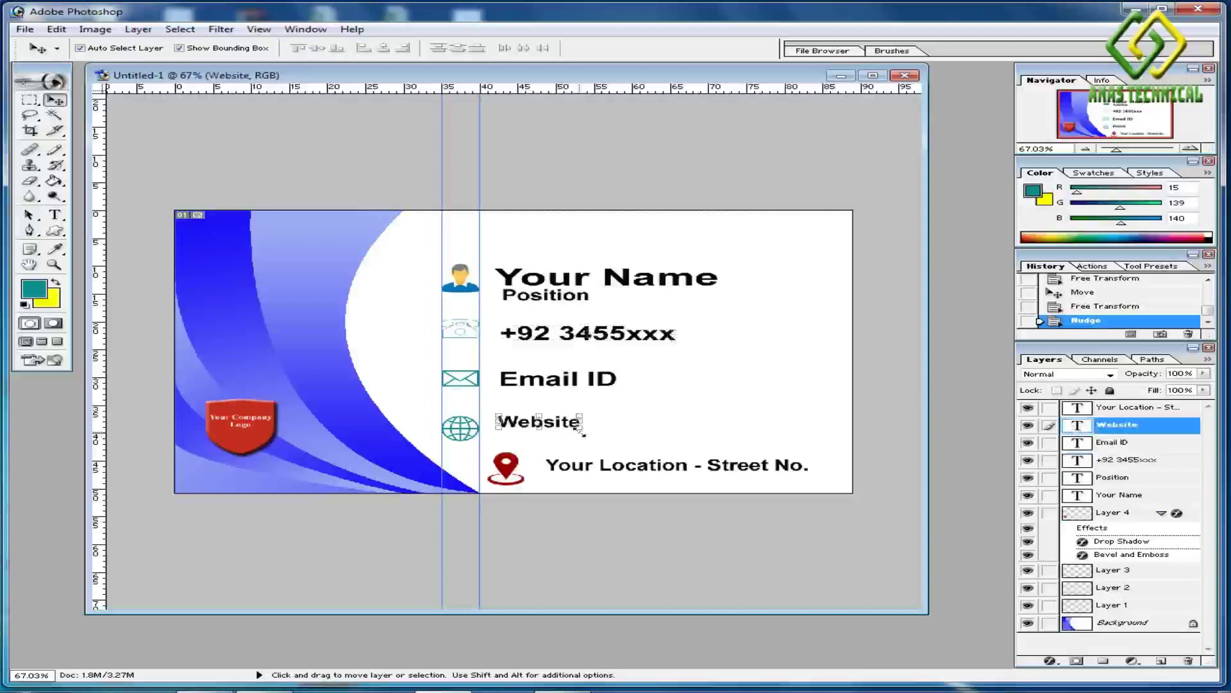
{"action": "left_click_drag", "start_coordinate": [580, 431], "coordinate": [615, 435]}
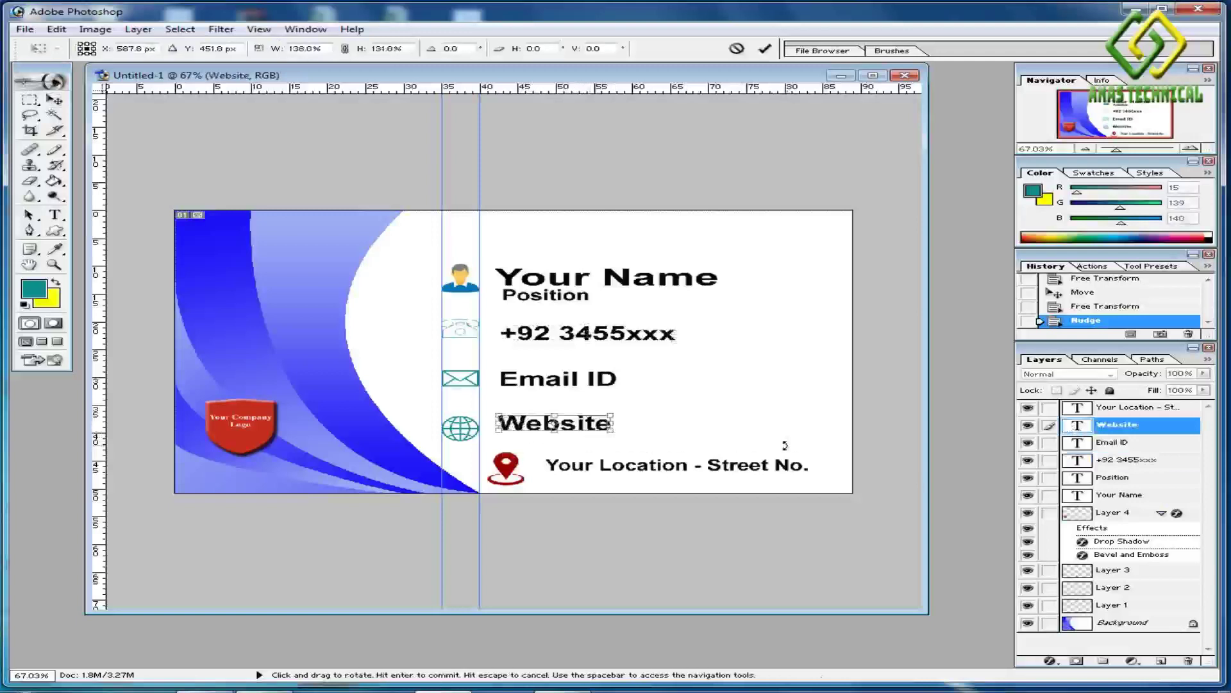
{"action": "key", "text": "Right"}
{"action": "key", "text": "Right"}
{"action": "key", "text": "Right"}
{"action": "key", "text": "Right"}
{"action": "key", "text": "Right"}
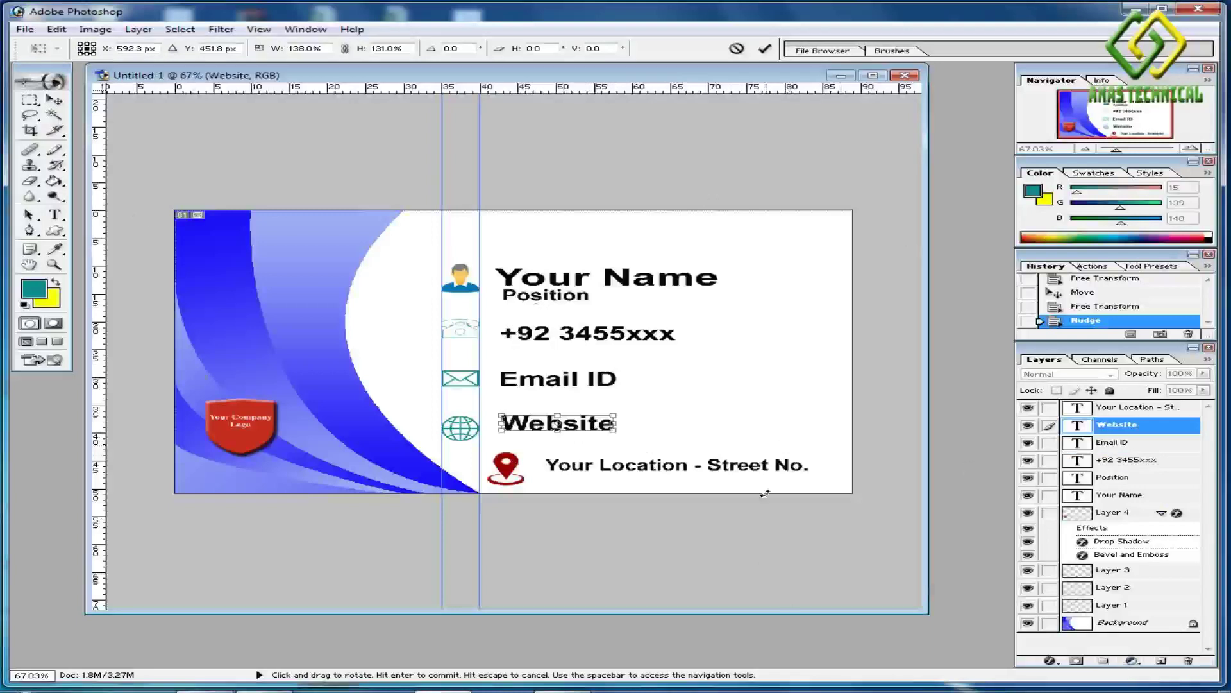
{"action": "left_click", "coordinate": [765, 48]}
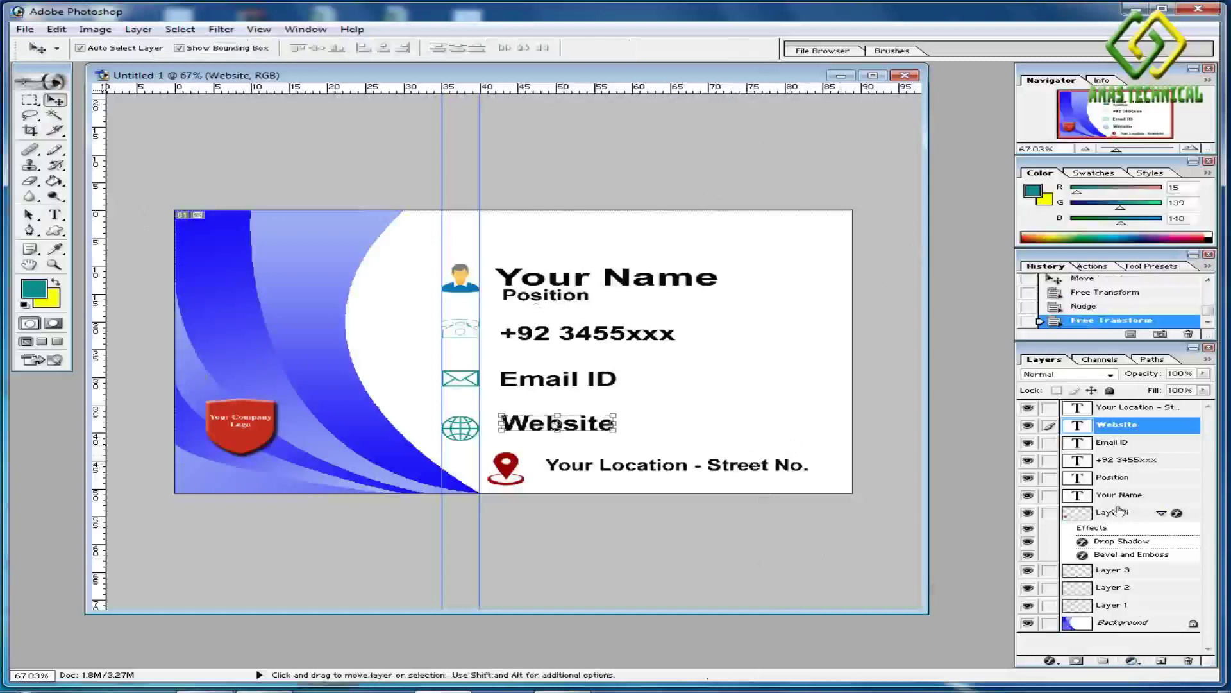
Move the "Your Location - Street No." text down-left beside the pin icon and scale it to about 115% width and 112.4% height.
{"action": "left_click", "coordinate": [1127, 409]}
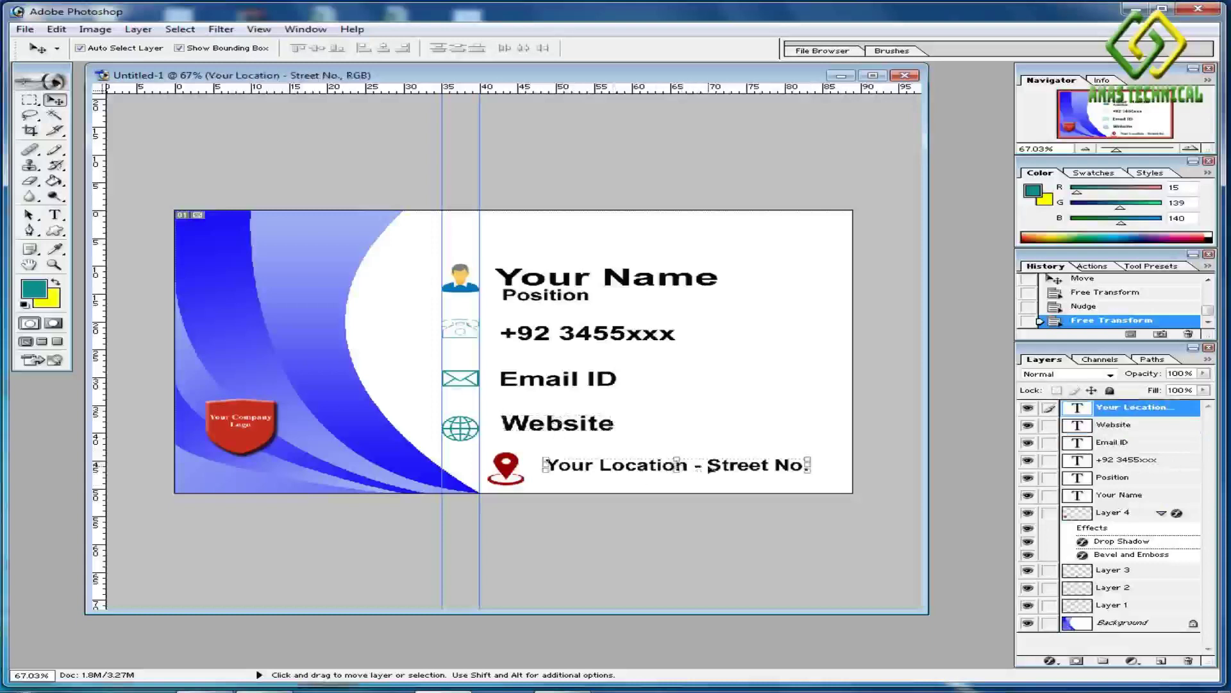
{"action": "left_click_drag", "start_coordinate": [708, 466], "coordinate": [695, 481]}
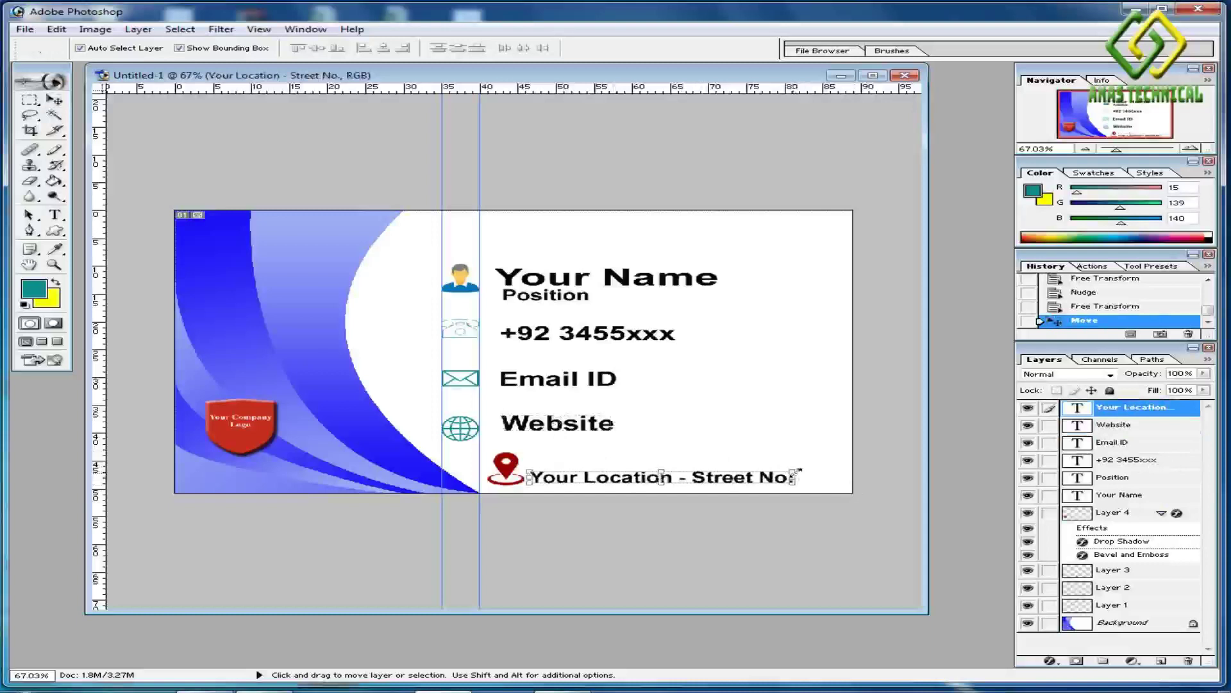
{"action": "key", "text": "ctrl+t"}
{"action": "left_click_drag", "start_coordinate": [798, 474], "coordinate": [837, 470]}
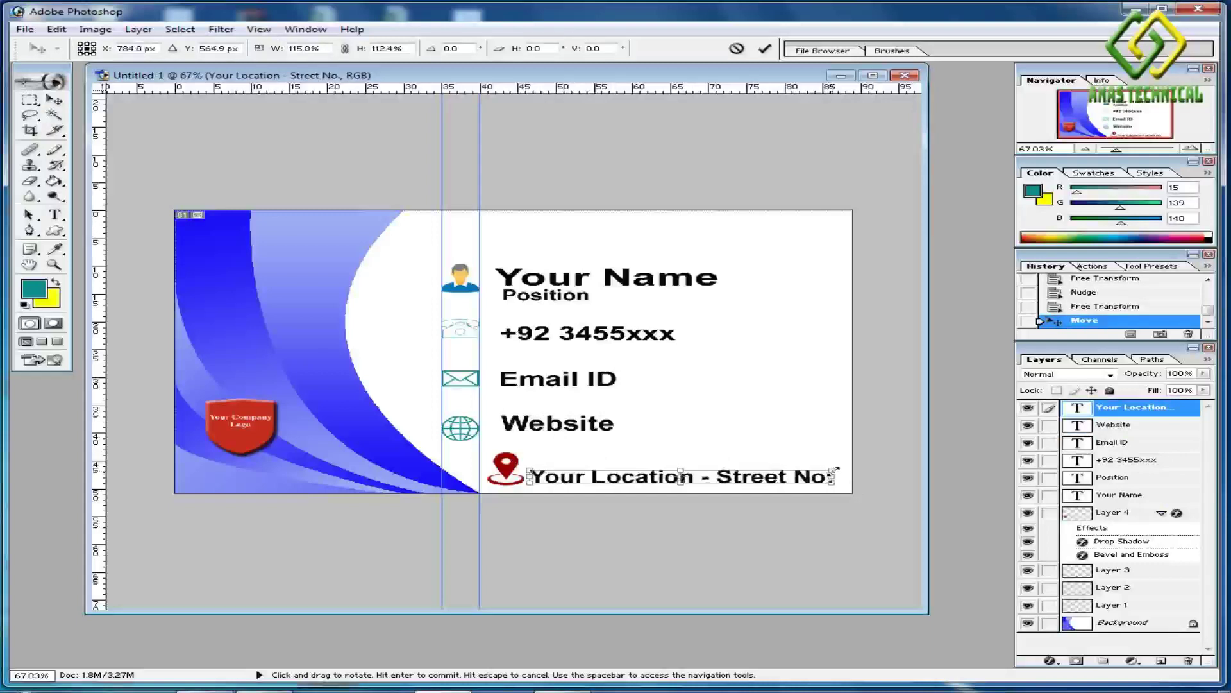
{"action": "left_click", "coordinate": [765, 48]}
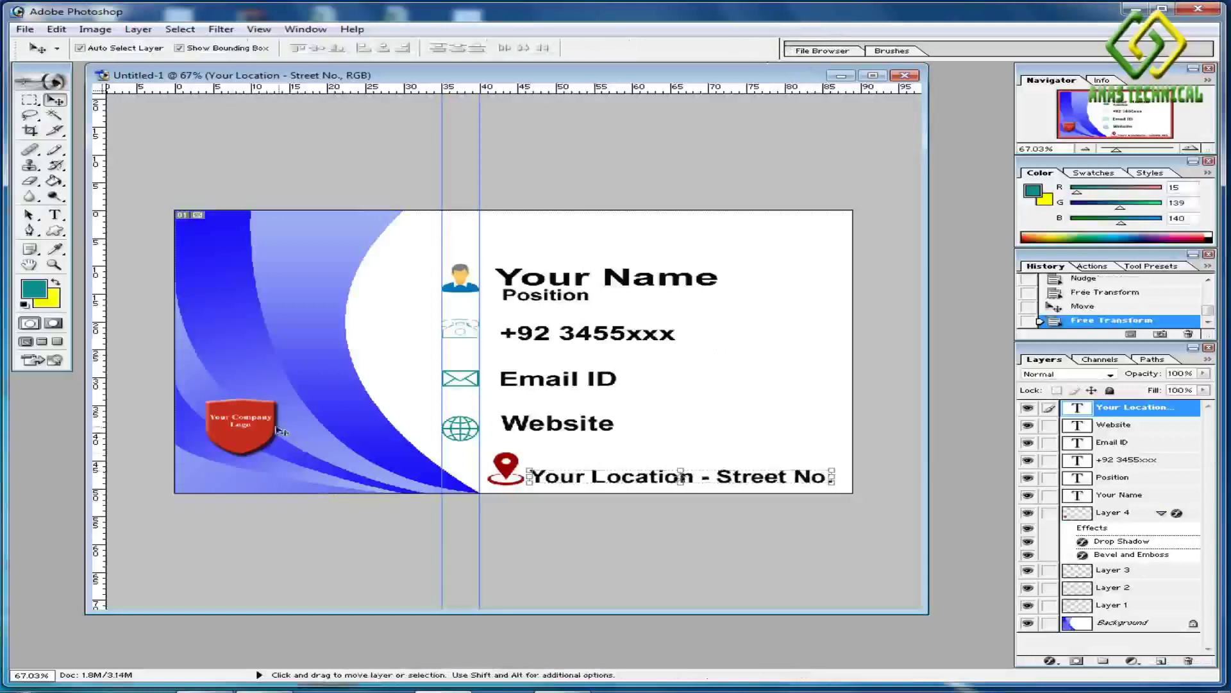
Enlarge the red company logo shield to about 140% width and 138.5% height, keeping its lower-left corner in place.
{"action": "left_click", "coordinate": [248, 426]}
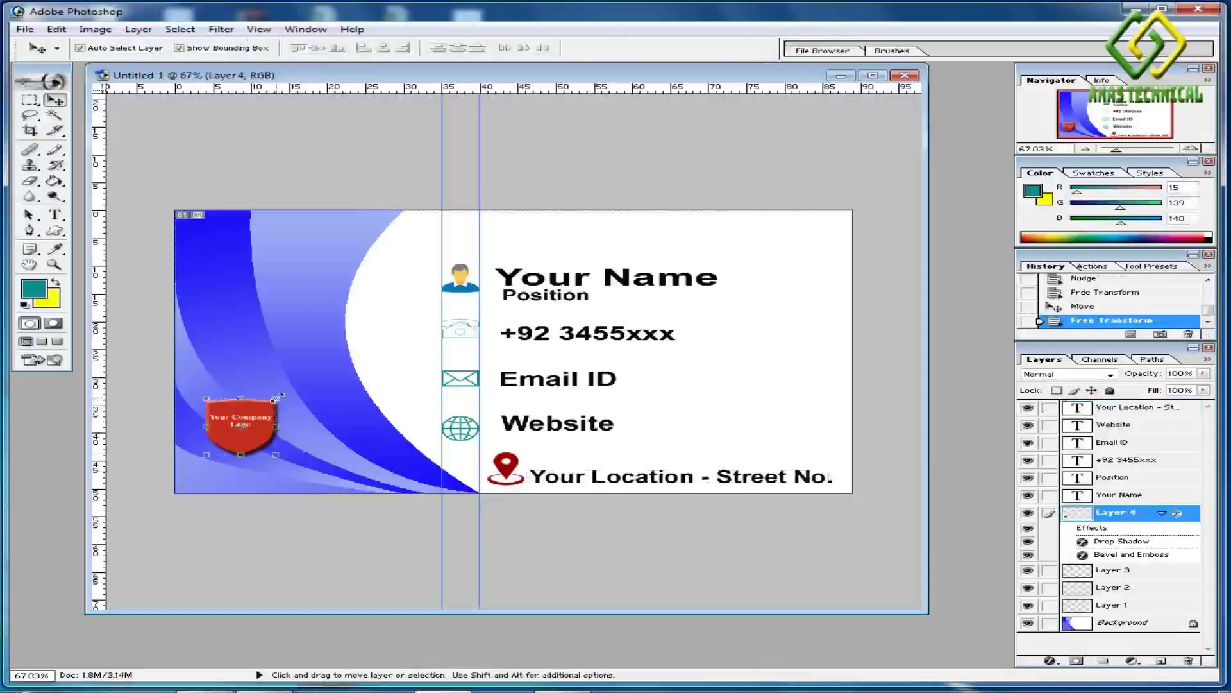
{"action": "left_click_drag", "start_coordinate": [276, 399], "coordinate": [306, 375]}
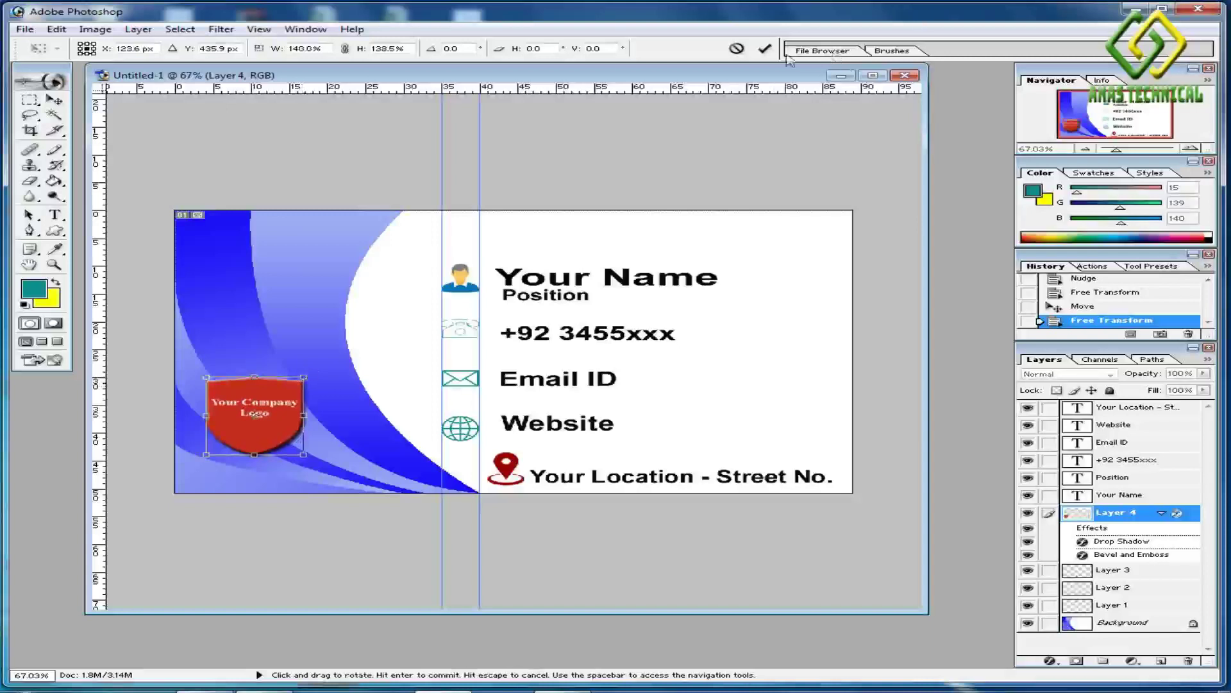
{"action": "left_click", "coordinate": [765, 49]}
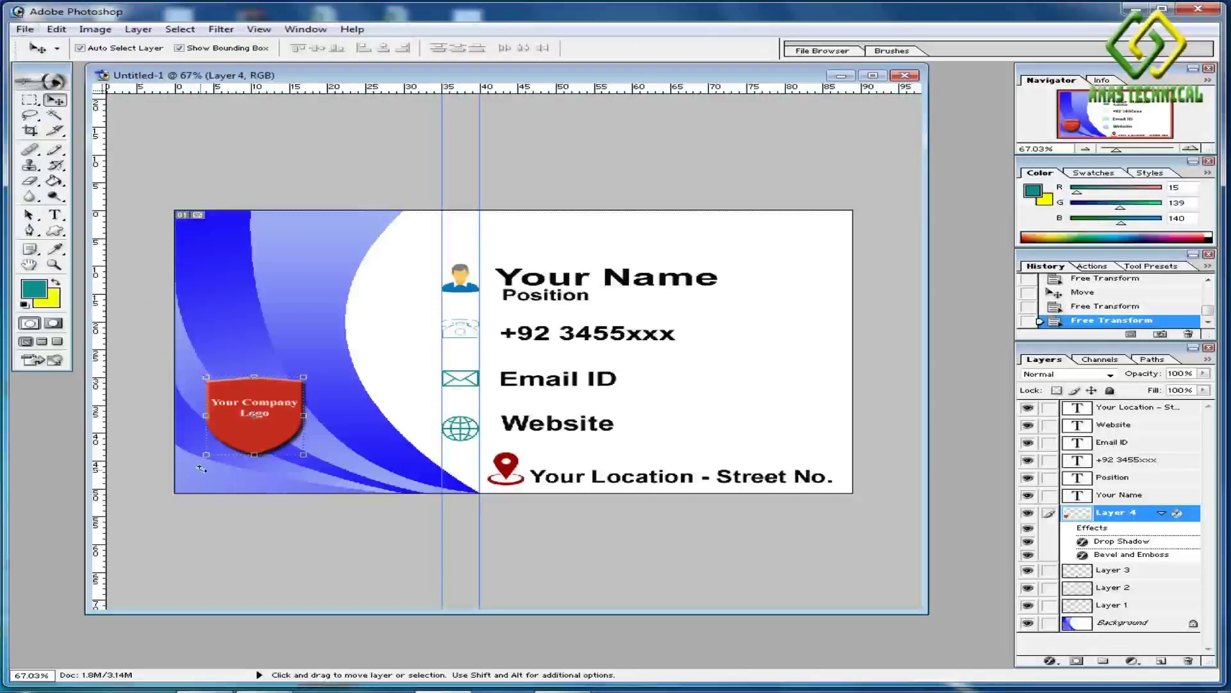
Add the text "Company Name" below the logo shield in near-white (#FAF8F8).
{"action": "left_click", "coordinate": [55, 214]}
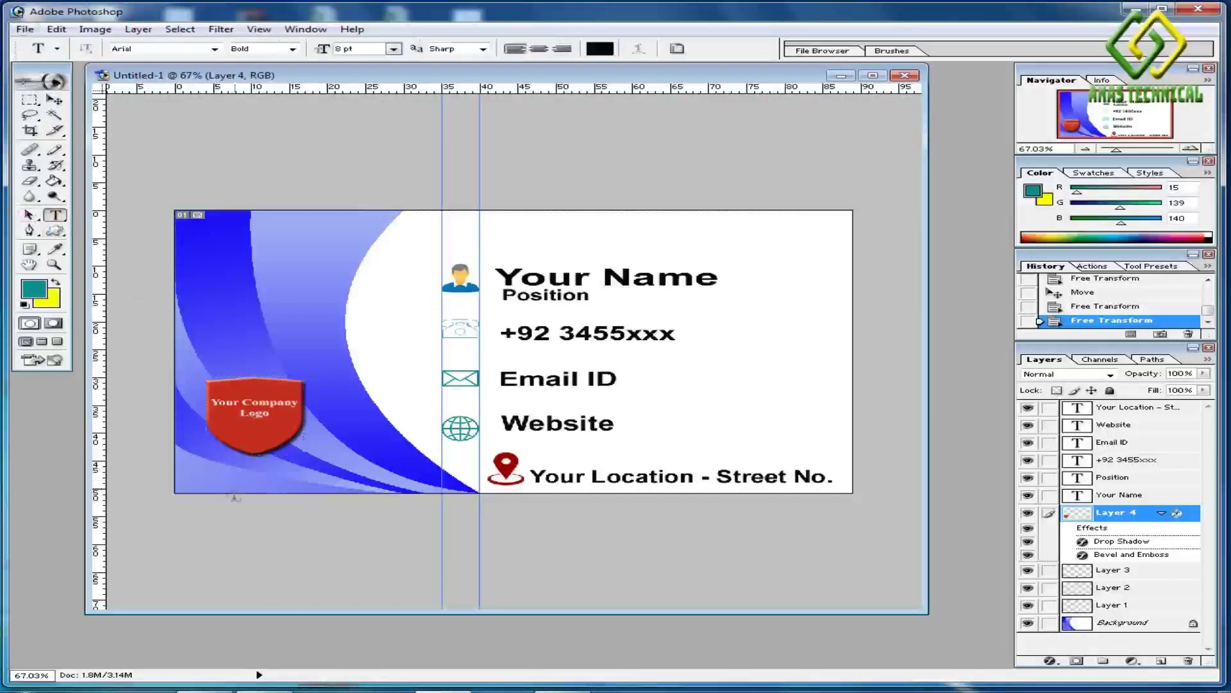
{"action": "left_click", "coordinate": [187, 463]}
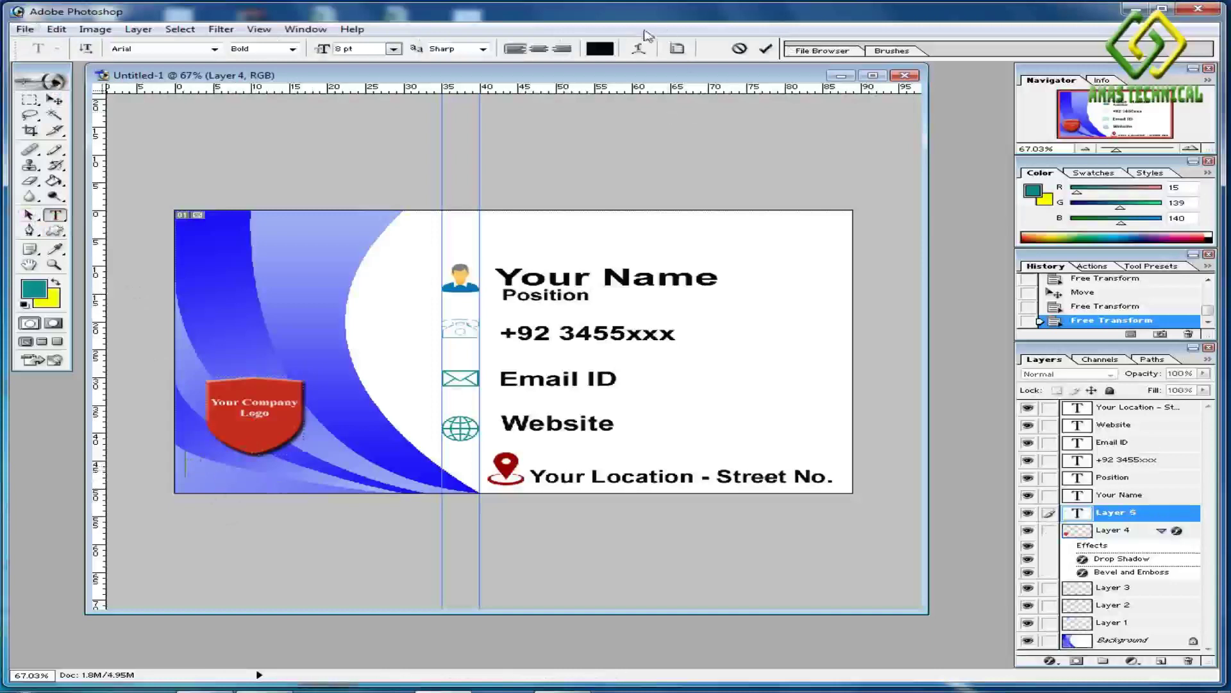
{"action": "left_click", "coordinate": [601, 48]}
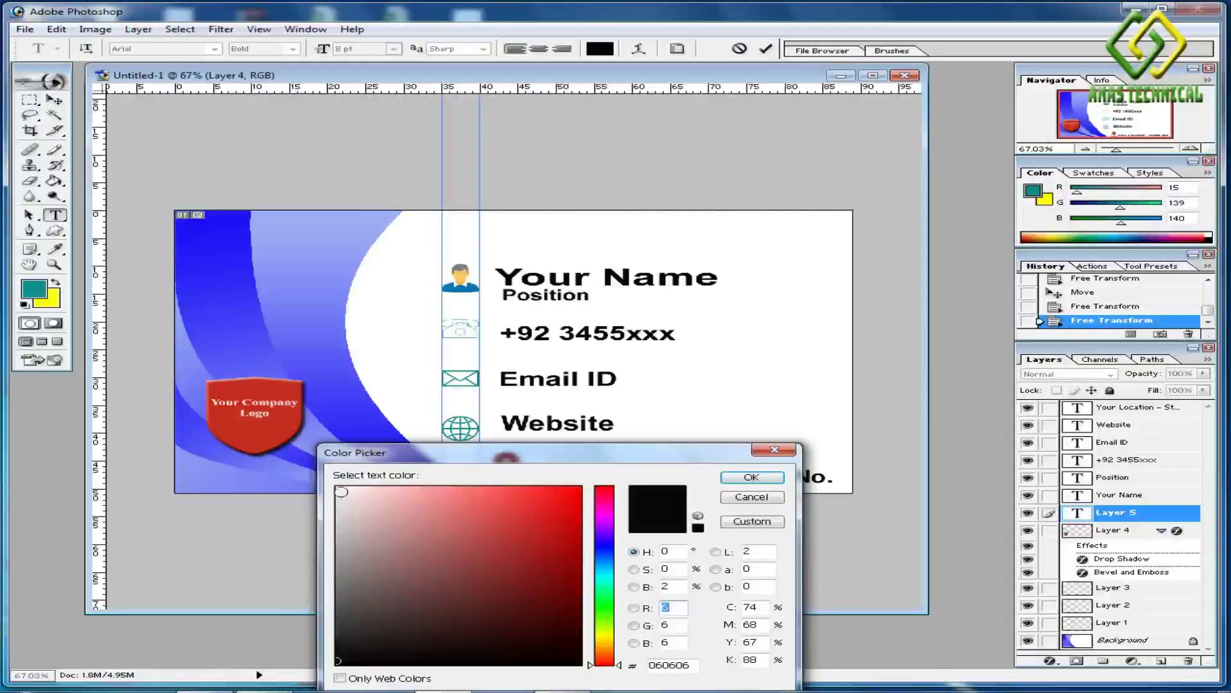
{"action": "left_click", "coordinate": [338, 490]}
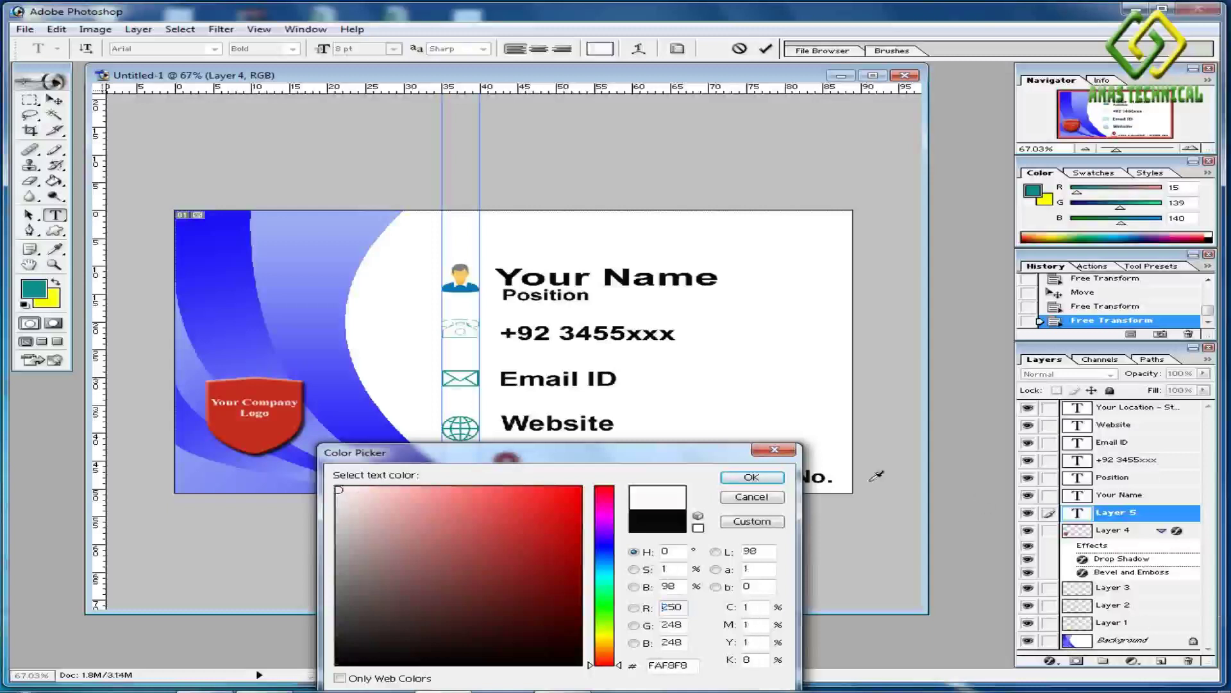
{"action": "left_click", "coordinate": [750, 478]}
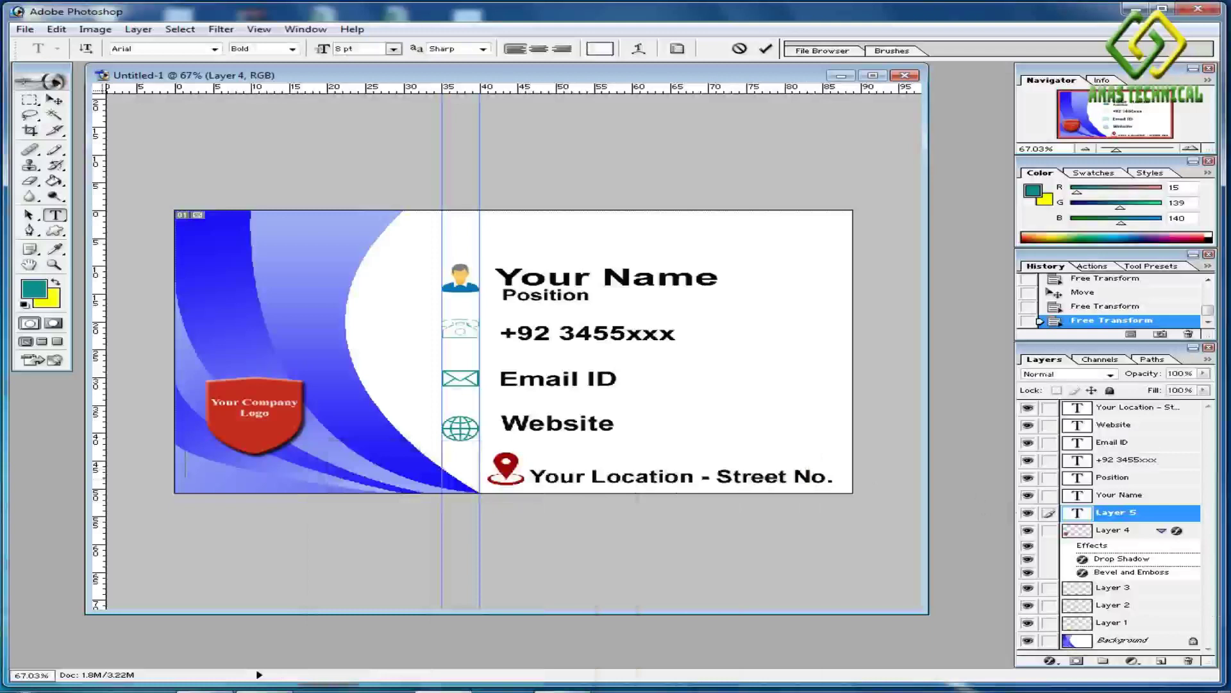
{"action": "type", "text": "omp"}
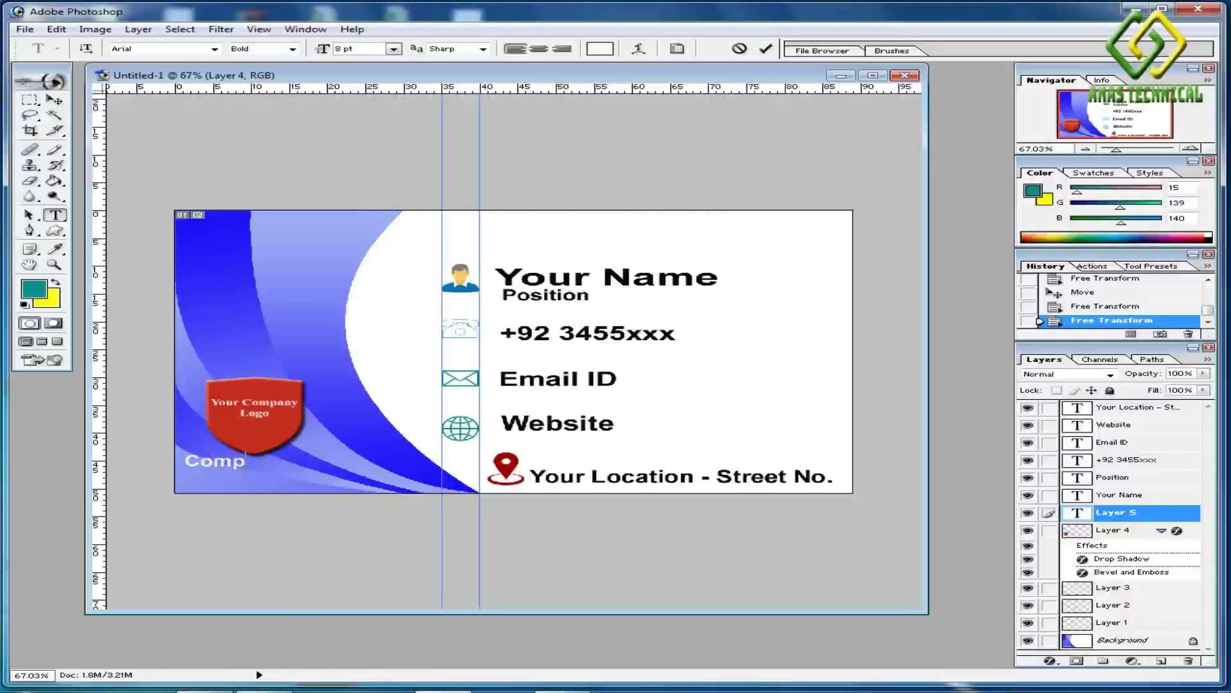
{"action": "type", "text": "any Nam"}
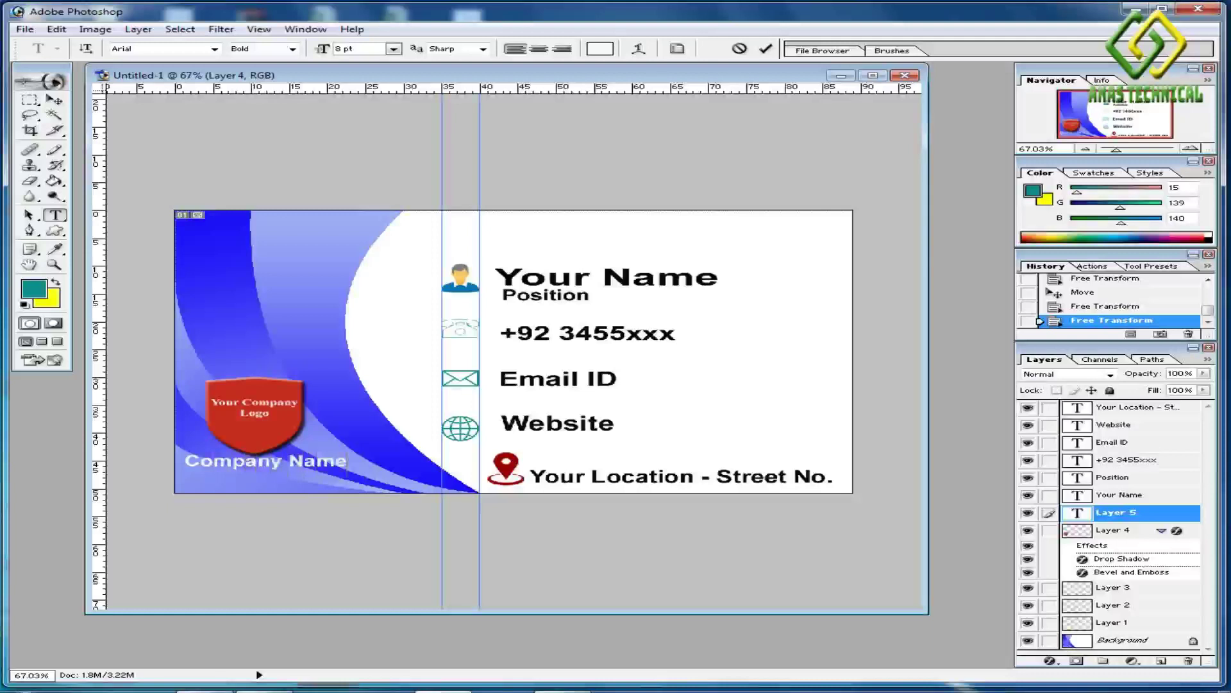
{"action": "type", "text": "e"}
{"action": "left_click", "coordinate": [765, 48]}
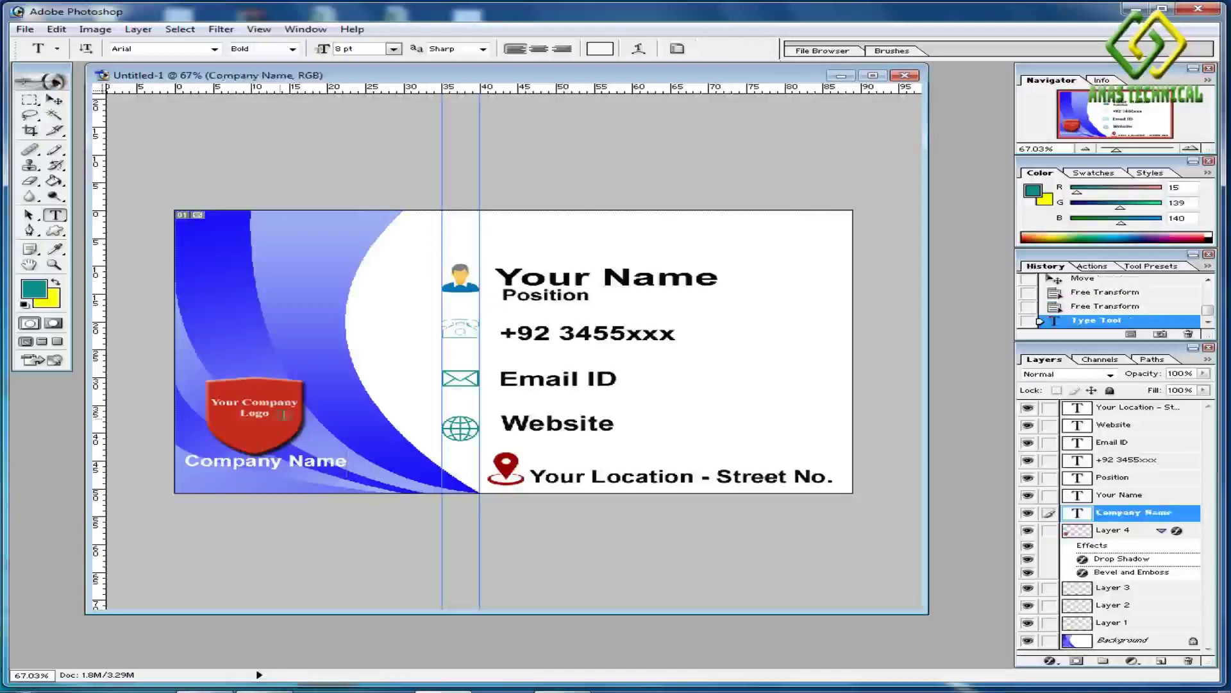
Scale the "Company Name" text to about 111.3% width and 168.2% height.
{"action": "left_click", "coordinate": [54, 100]}
{"action": "left_click_drag", "start_coordinate": [345, 470], "coordinate": [365, 476]}
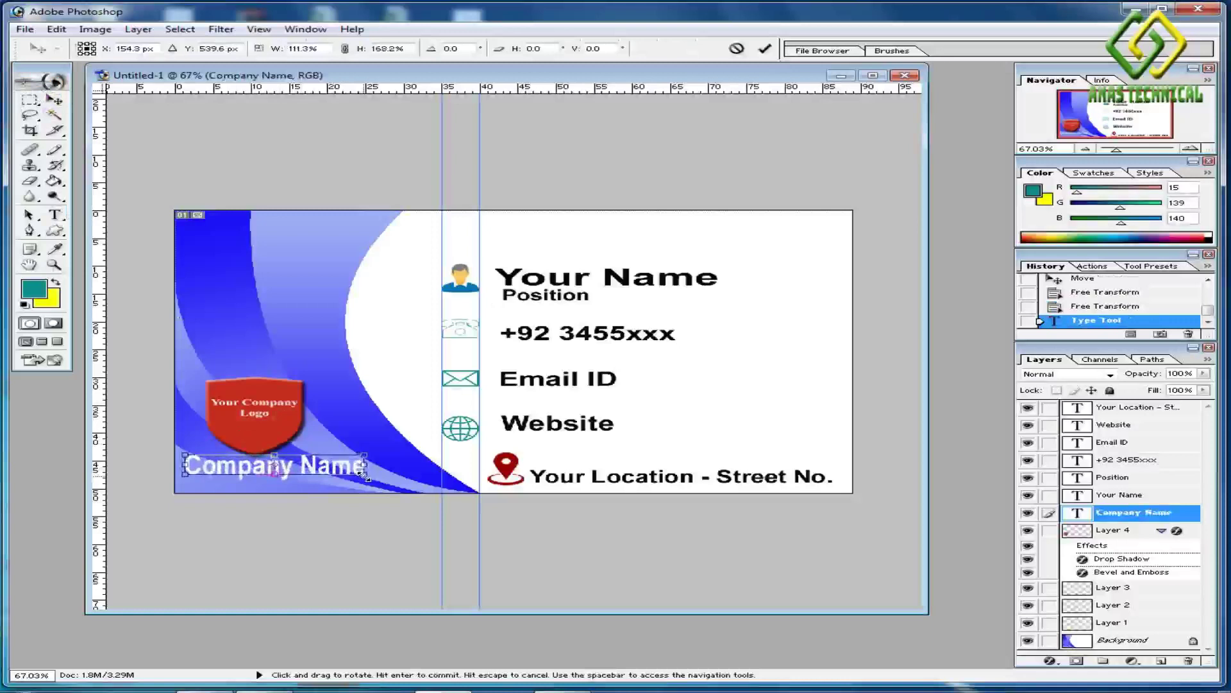
{"action": "left_click", "coordinate": [764, 50]}
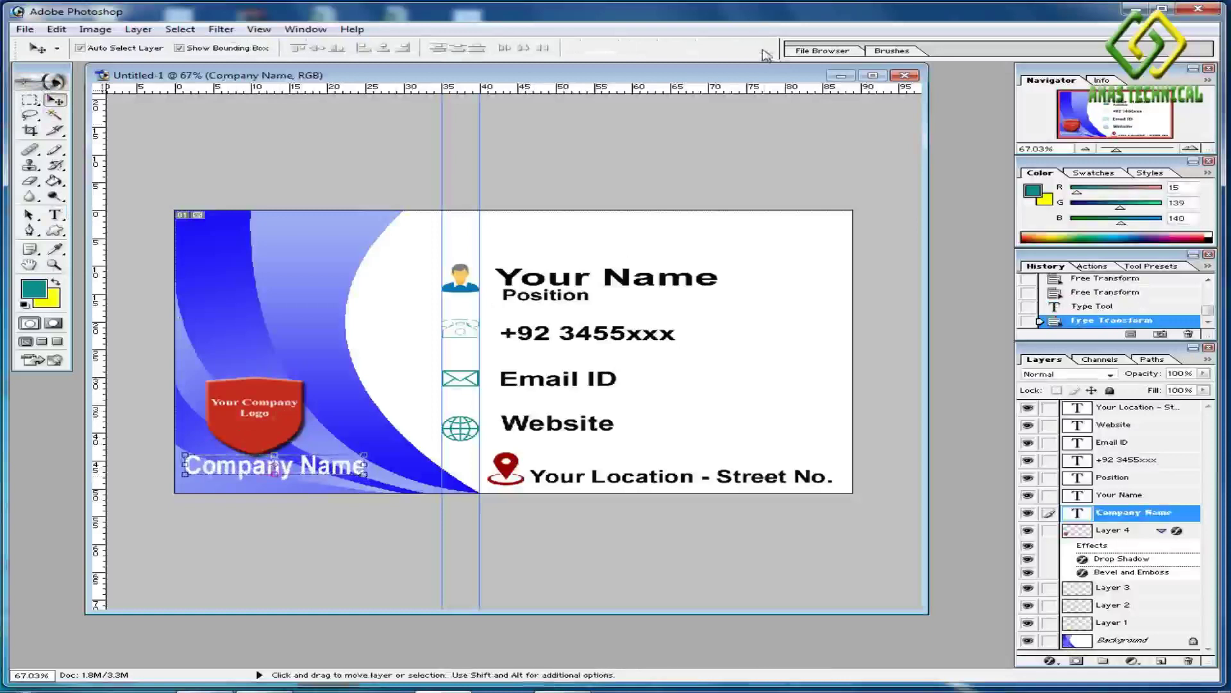
Deselect the company name text and clear all guides from the business card.
{"action": "left_click", "coordinate": [439, 418]}
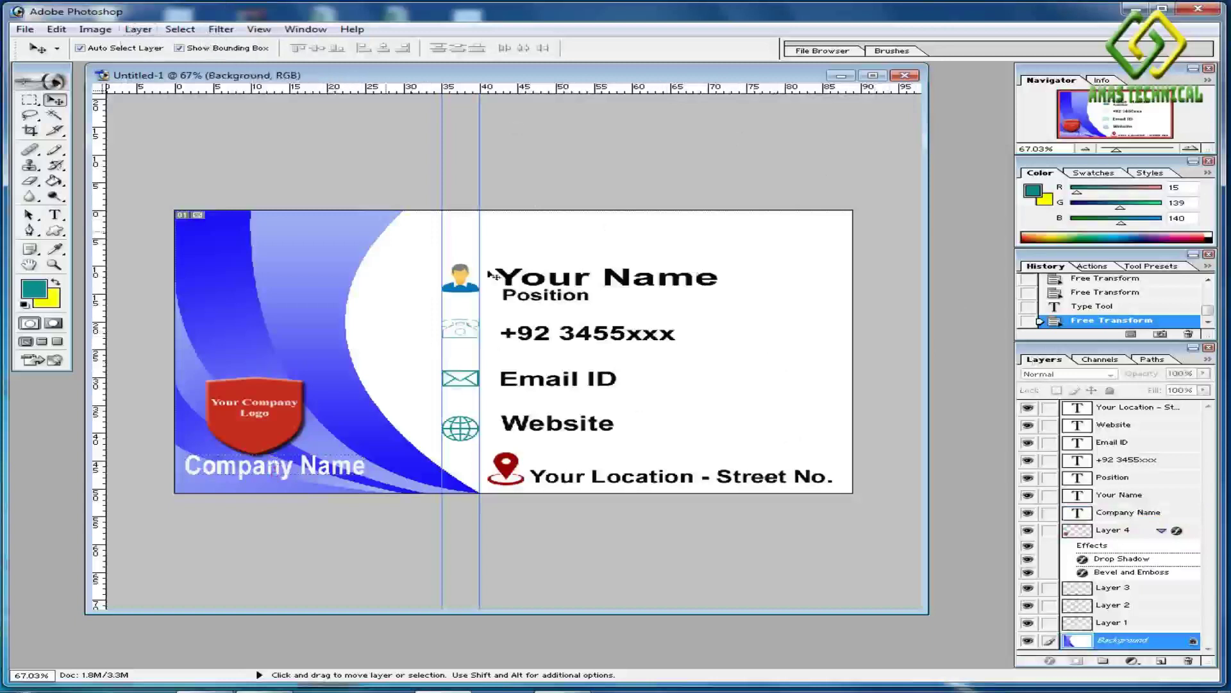
{"action": "left_click", "coordinate": [257, 28]}
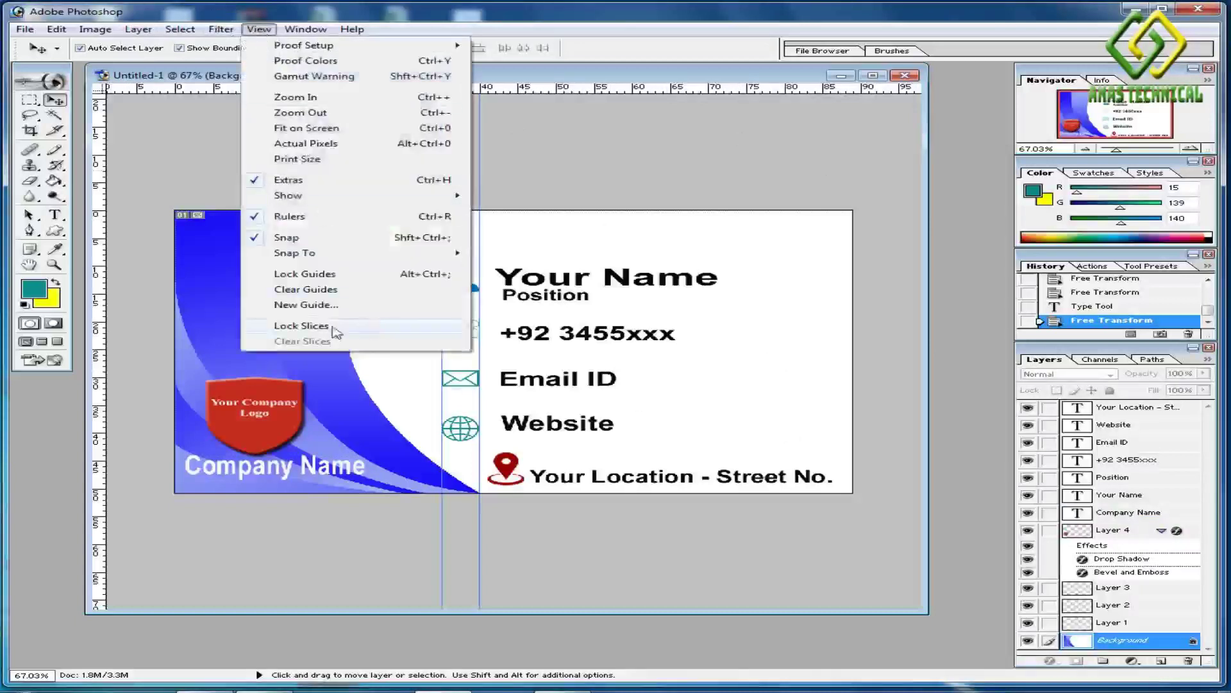
{"action": "left_click", "coordinate": [311, 290]}
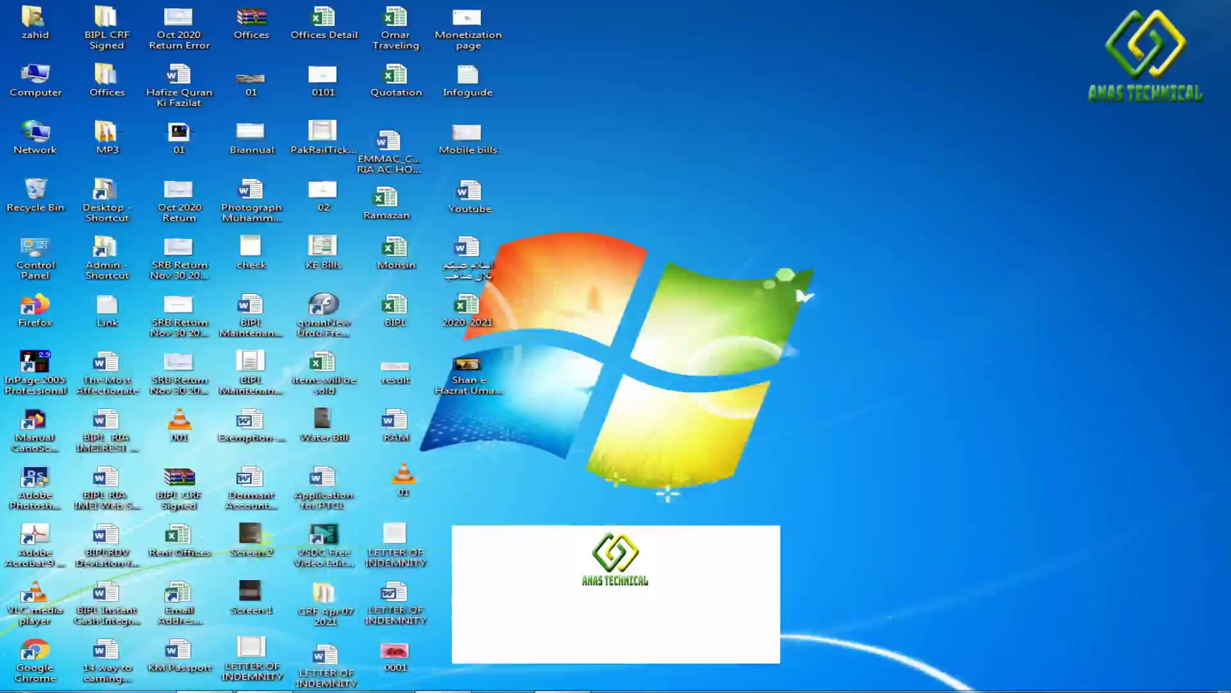
{"action": "left_click_drag", "start_coordinate": [841, 690], "coordinate": [870, 523]}
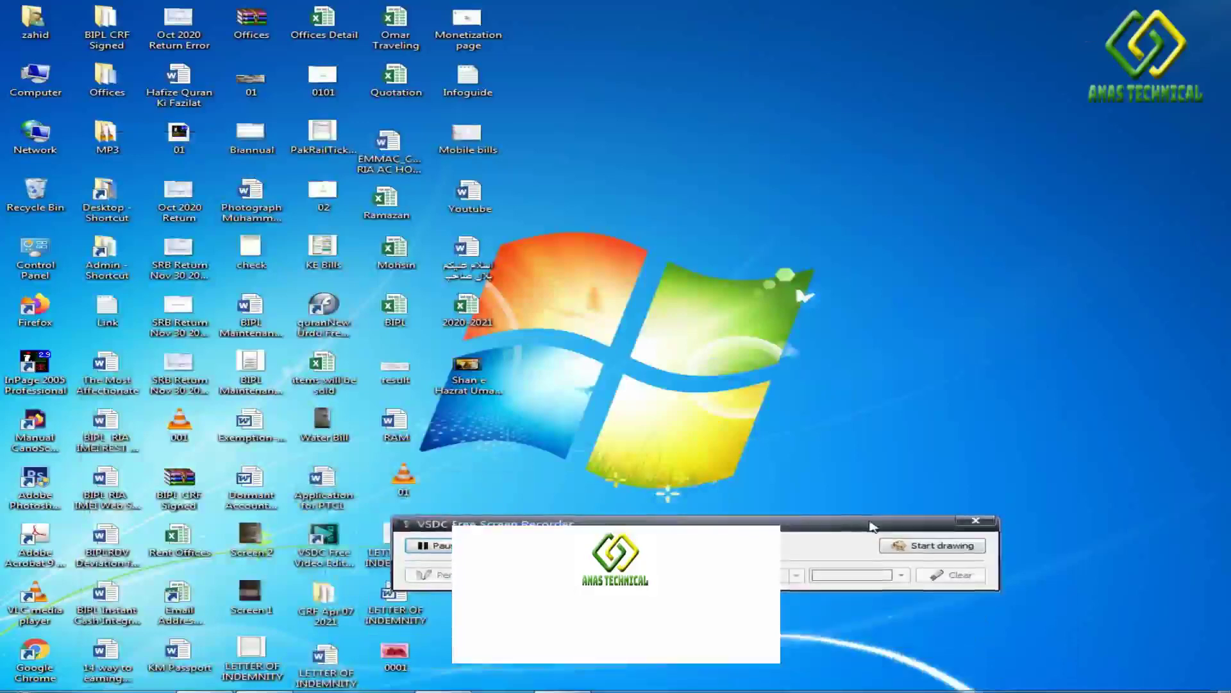